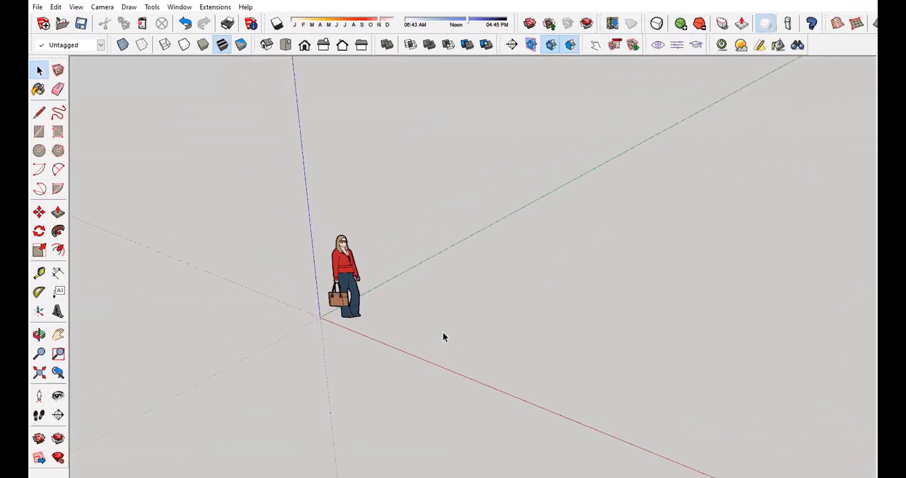
Step: Draw a 14'3 by 20'10 rectangle flat on the ground beside the person figure, clear of the axes
{"action": "key", "text": "r"}
{"action": "left_click", "coordinate": [429, 326]}
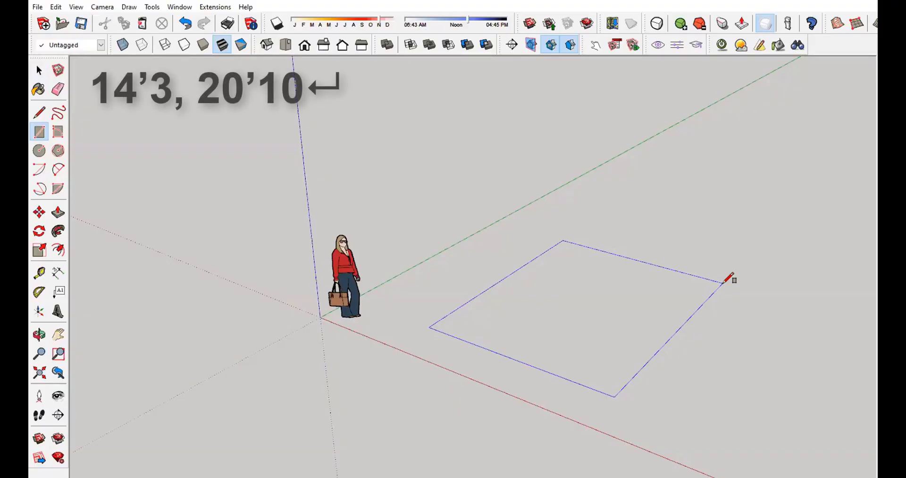
{"action": "type", "text": "14'3, 20'10"}
{"action": "key", "text": "Return"}
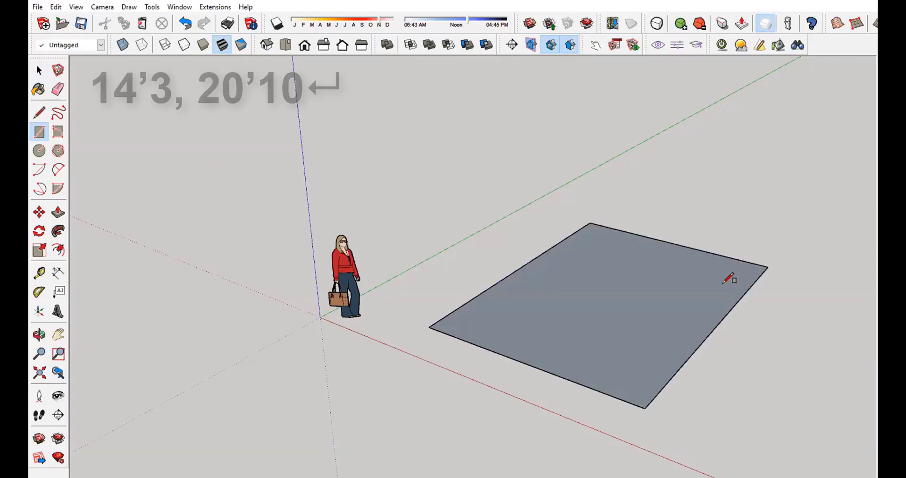
Step: Draw a separate 4'9 5/8 by 8'9 rectangle on the ground next to the large one
{"action": "middle_click_drag", "start_coordinate": [355, 257], "coordinate": [426, 476]}
{"action": "scroll", "coordinate": [426, 476], "scroll_direction": "up", "scroll_amount": 1}
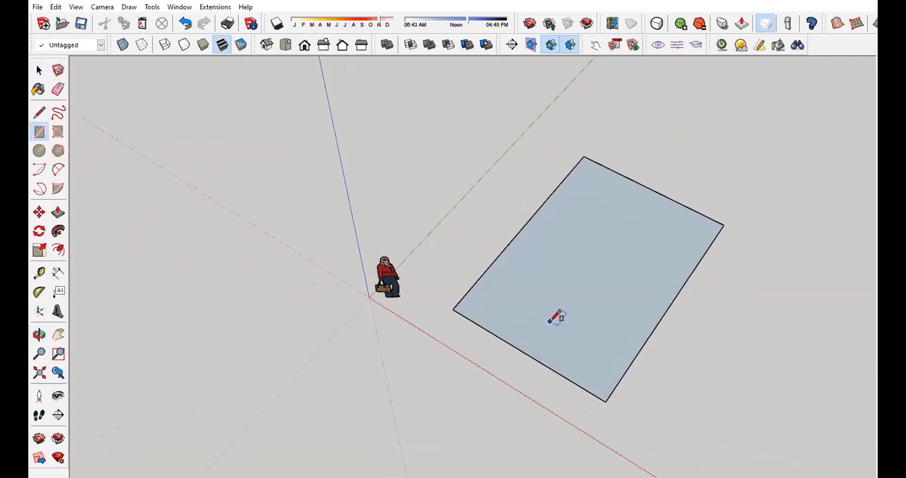
{"action": "scroll", "coordinate": [547, 324], "scroll_direction": "up", "scroll_amount": 2}
{"action": "scroll", "coordinate": [259, 222], "scroll_direction": "down", "scroll_amount": 2}
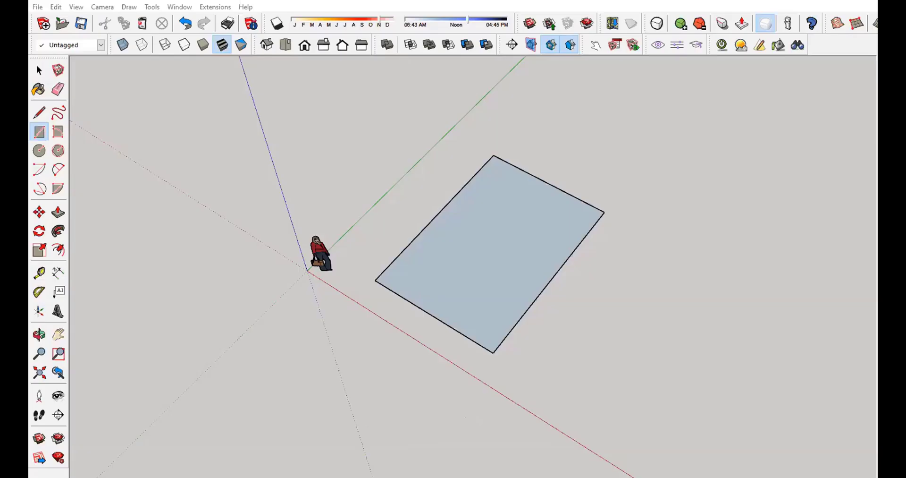
{"action": "left_click", "coordinate": [540, 383]}
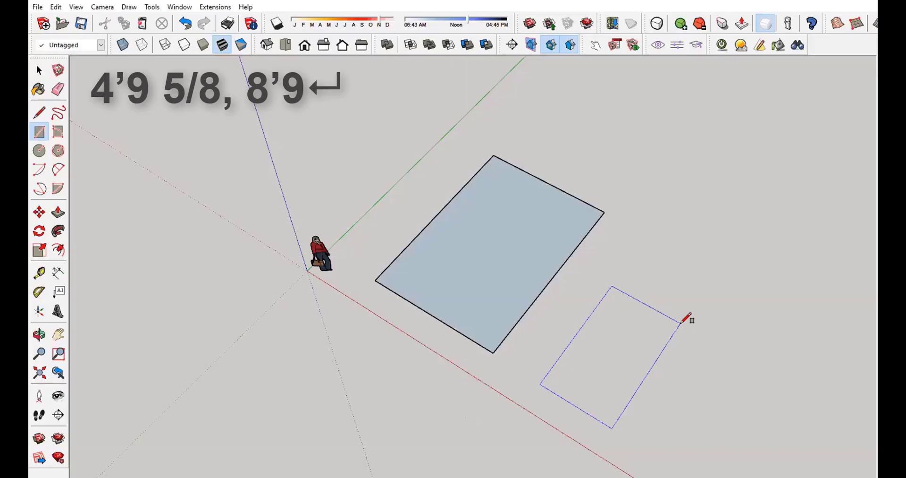
{"action": "type", "text": "4'9 5/8, 8'9"}
{"action": "key", "text": "Return"}
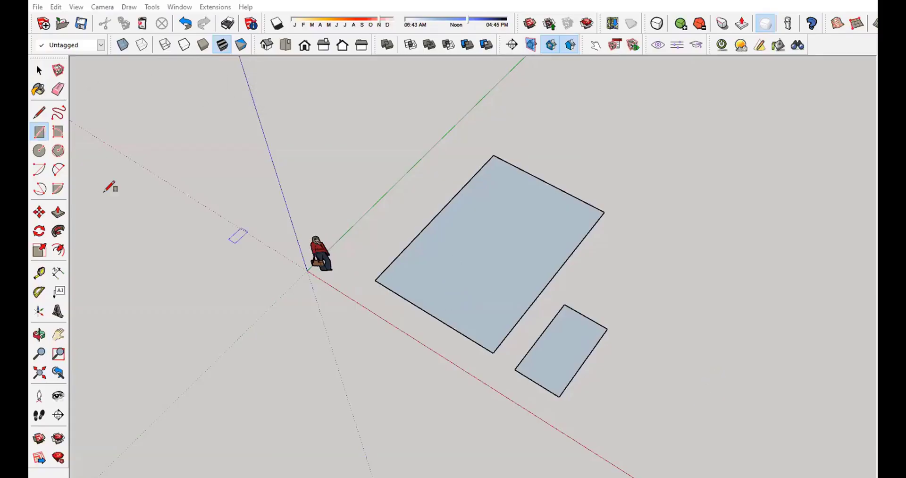
Step: Delete the person figure standing at the origin
{"action": "key", "text": "space"}
{"action": "left_click", "coordinate": [334, 266]}
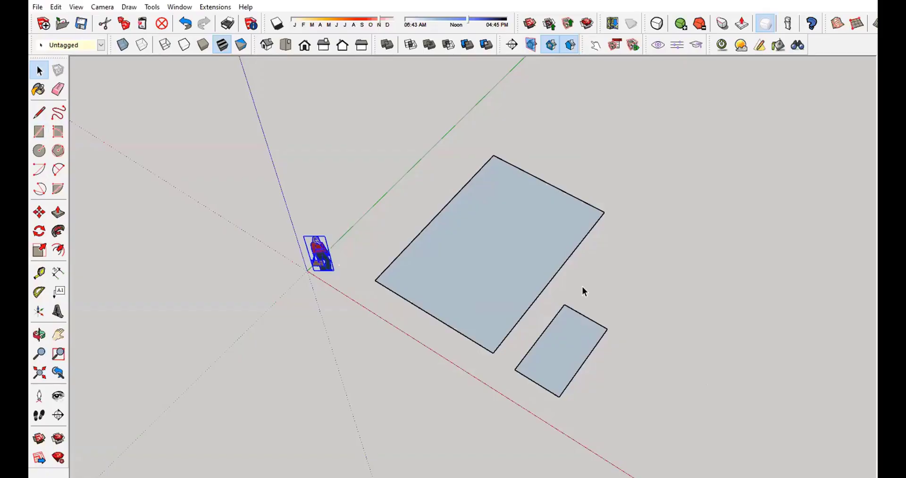
{"action": "key", "text": "Delete"}
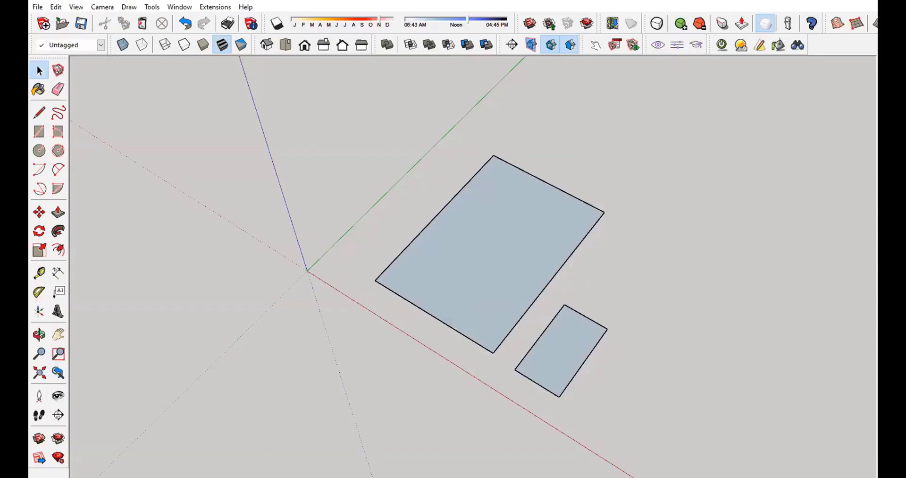
Step: Switch to the hotel-room PDF in Acrobat and examine the bedroom and entry dimensions on the floor plan
{"action": "key", "text": "alt+Tab"}
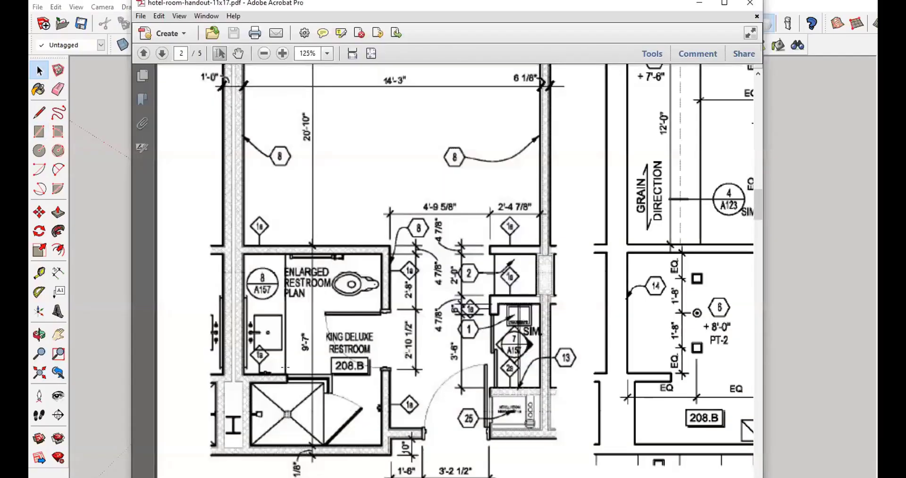
{"action": "scroll", "coordinate": [373, 257], "scroll_direction": "up", "scroll_amount": 2}
{"action": "scroll", "coordinate": [373, 257], "scroll_direction": "down", "scroll_amount": 2}
{"action": "scroll", "coordinate": [414, 262], "scroll_direction": "up", "scroll_amount": 3}
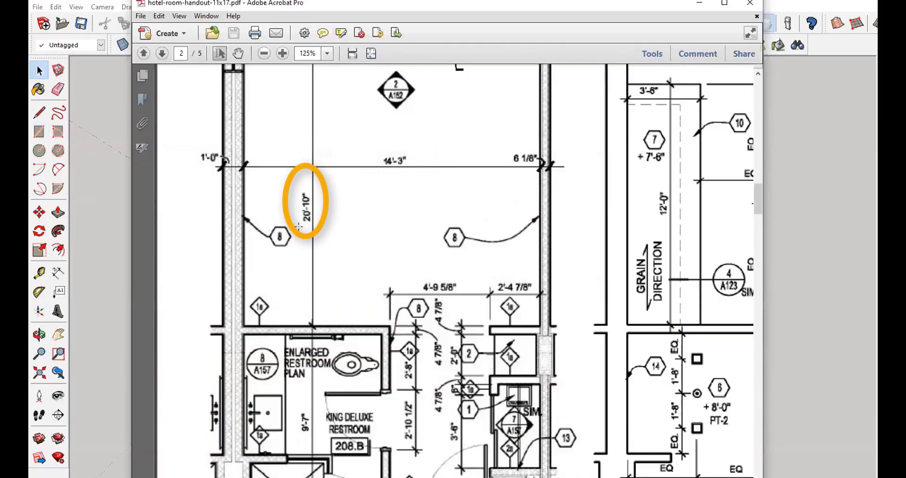
{"action": "scroll", "coordinate": [429, 252], "scroll_direction": "down", "scroll_amount": 1}
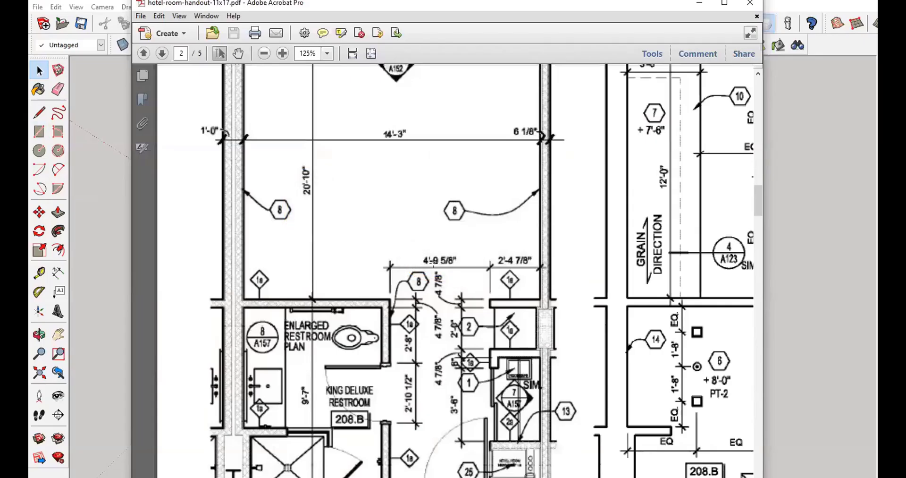
{"action": "scroll", "coordinate": [431, 280], "scroll_direction": "down", "scroll_amount": 2}
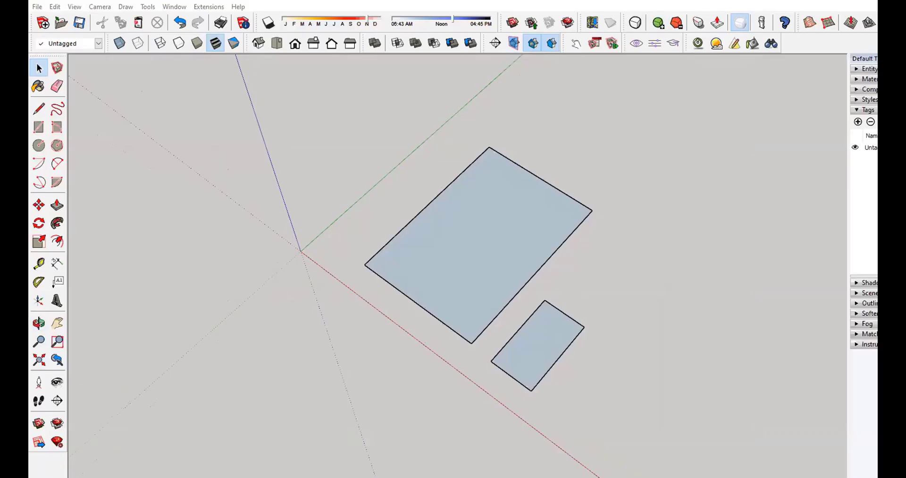
Step: Create a Tape Measure guide 2'4 7/8 inside the large rectangle, parallel to its long edge facing the small rectangle
{"action": "left_click", "coordinate": [484, 260]}
{"action": "key", "text": "t"}
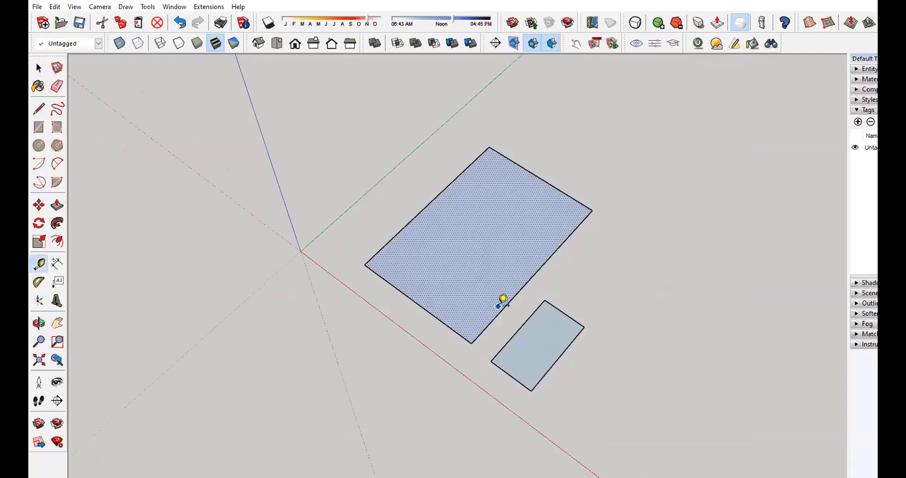
{"action": "left_click", "coordinate": [527, 282]}
{"action": "type", "text": "2'4 7/8"}
{"action": "key", "text": "Return"}
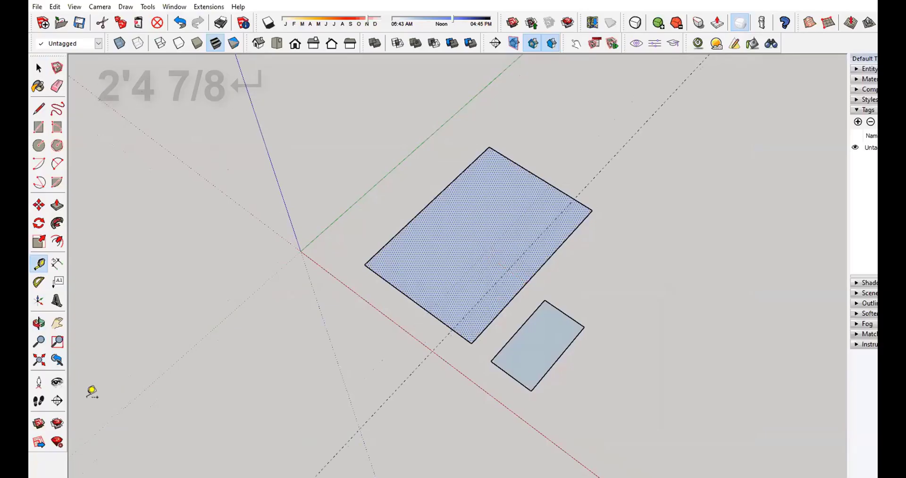
Step: Consult the PDF floor plan and move the small rectangle by its far corner to where the guide crosses the large rectangle's near edge
{"action": "key", "text": "alt+Tab"}
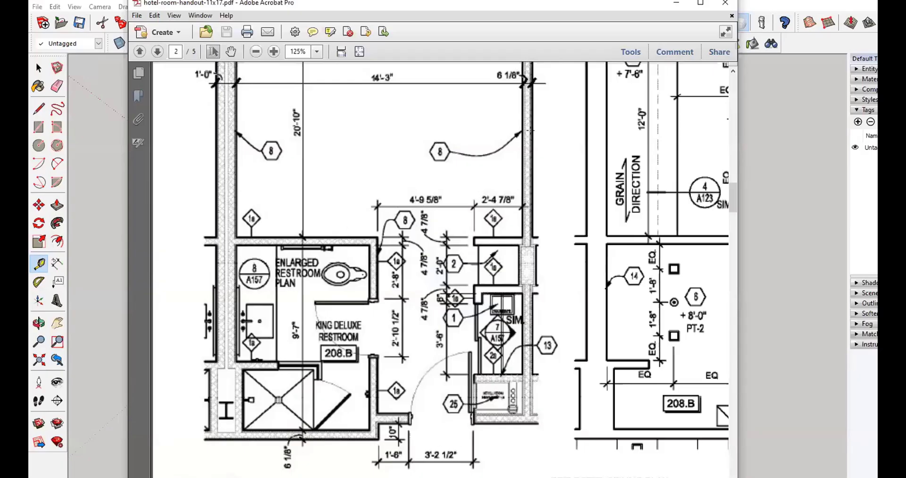
{"action": "left_click", "coordinate": [676, 2]}
{"action": "key", "text": "space"}
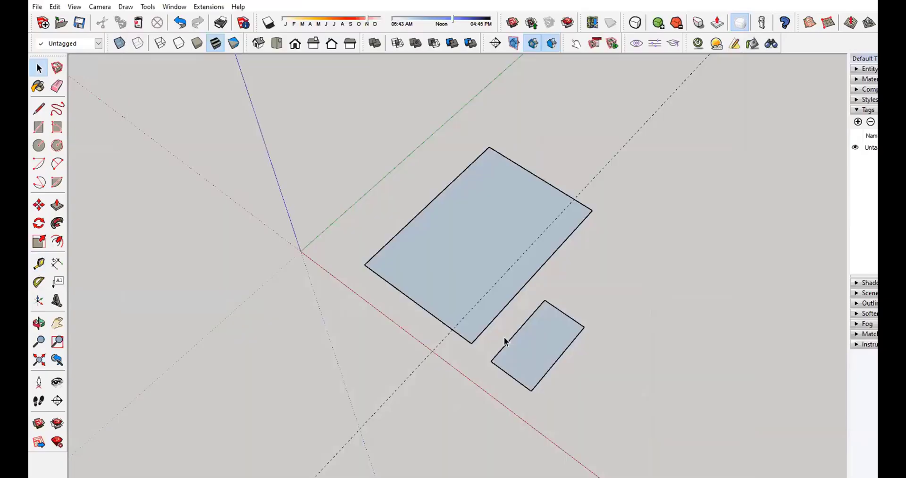
{"action": "double_click", "coordinate": [532, 347]}
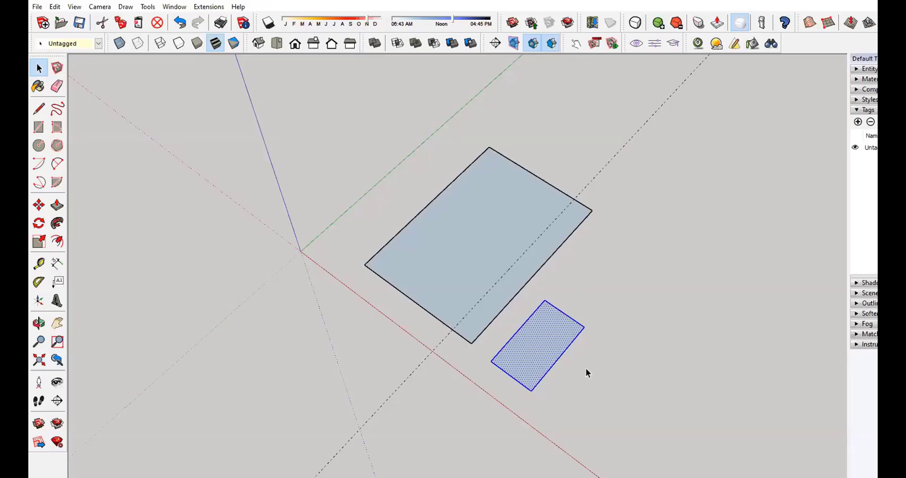
{"action": "key", "text": "m"}
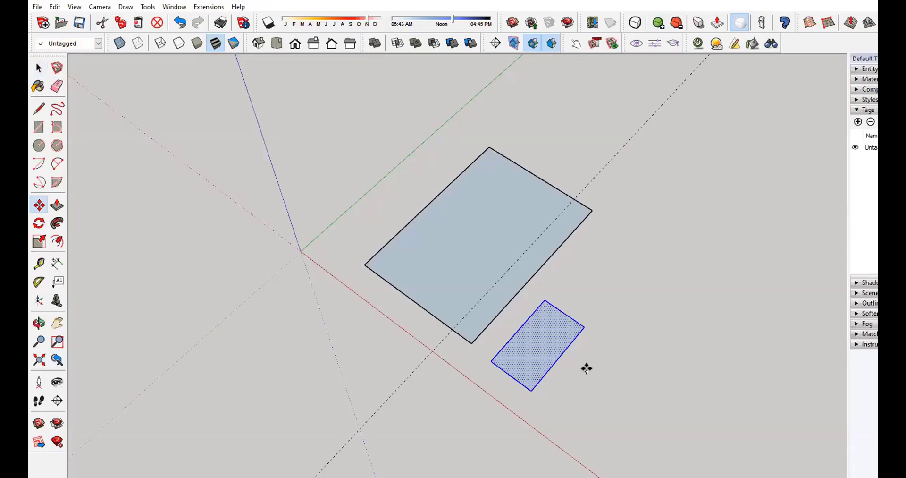
{"action": "left_click", "coordinate": [584, 326]}
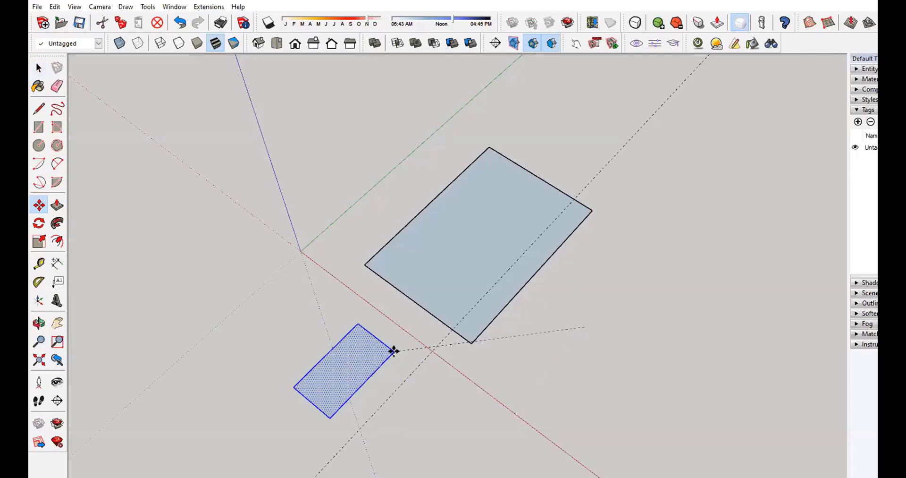
{"action": "left_click", "coordinate": [453, 329]}
Step: Move both joined rectangles together off the red axis into the quadrant between the solid red and green axes
{"action": "key", "text": "space"}
{"action": "left_click_drag", "start_coordinate": [301, 123], "coordinate": [656, 476]}
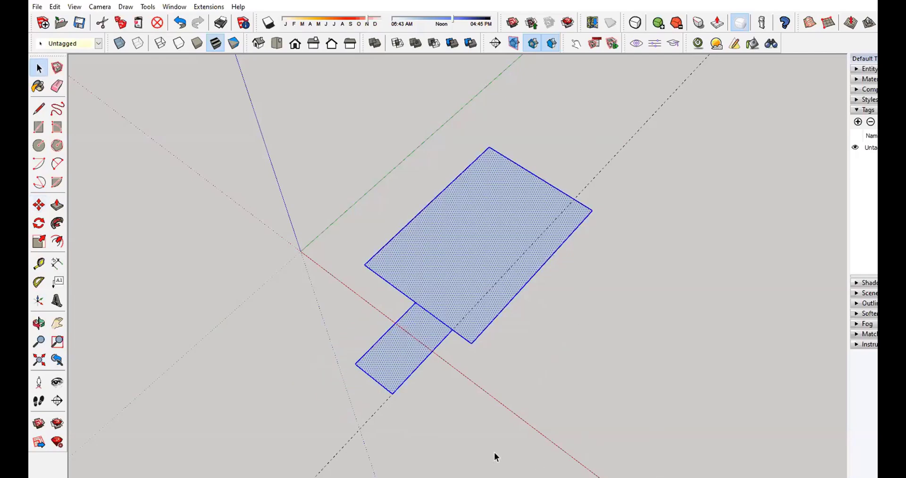
{"action": "key", "text": "m"}
{"action": "left_click", "coordinate": [438, 426]}
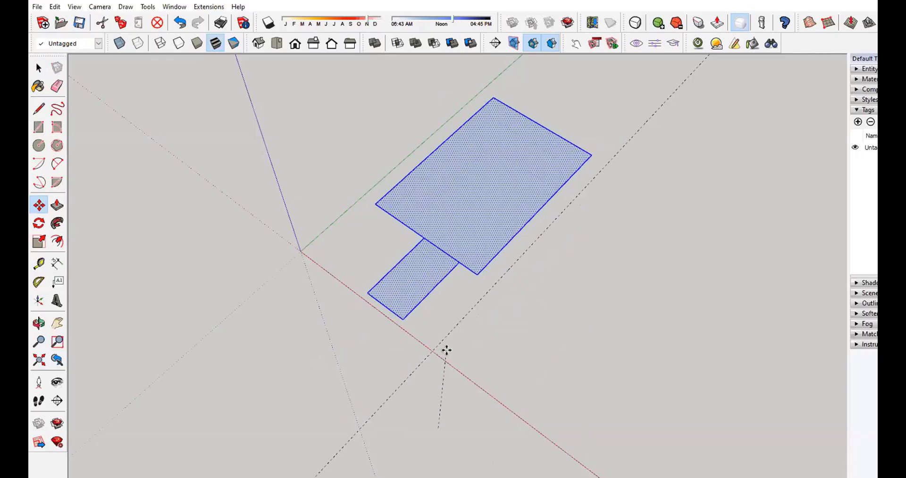
{"action": "left_click", "coordinate": [444, 345]}
Step: Delete the construction guide beside the joined rectangles
{"action": "scroll", "coordinate": [349, 335], "scroll_direction": "up", "scroll_amount": 1}
{"action": "middle_click_drag", "start_coordinate": [349, 335], "coordinate": [298, 261]}
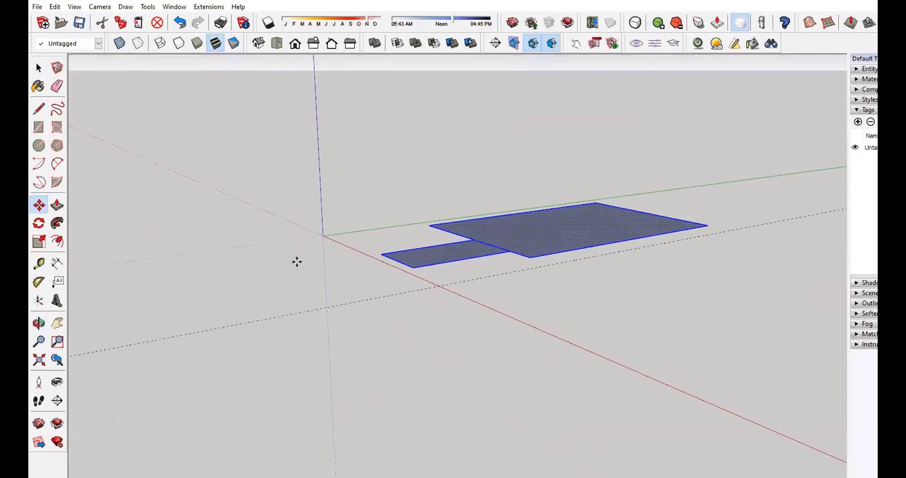
{"action": "middle_click_drag", "start_coordinate": [435, 317], "coordinate": [366, 242]}
{"action": "scroll", "coordinate": [366, 241], "scroll_direction": "down", "scroll_amount": 1}
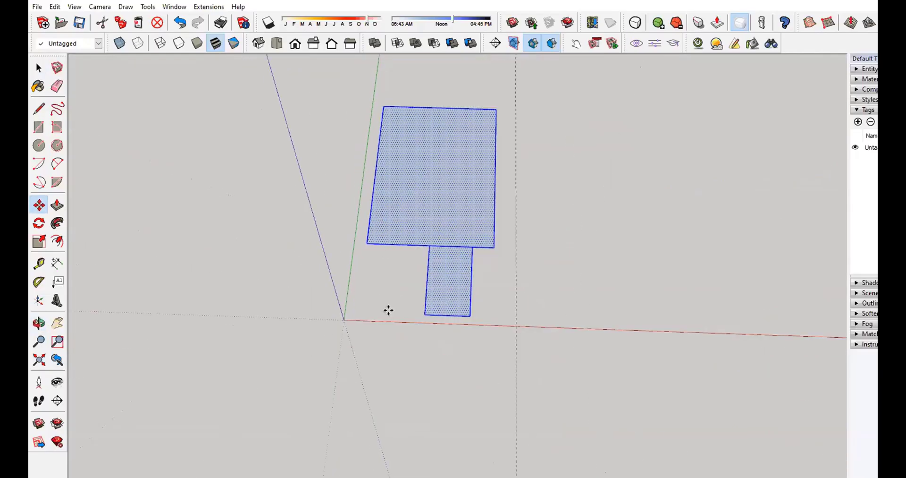
{"action": "key", "text": "space"}
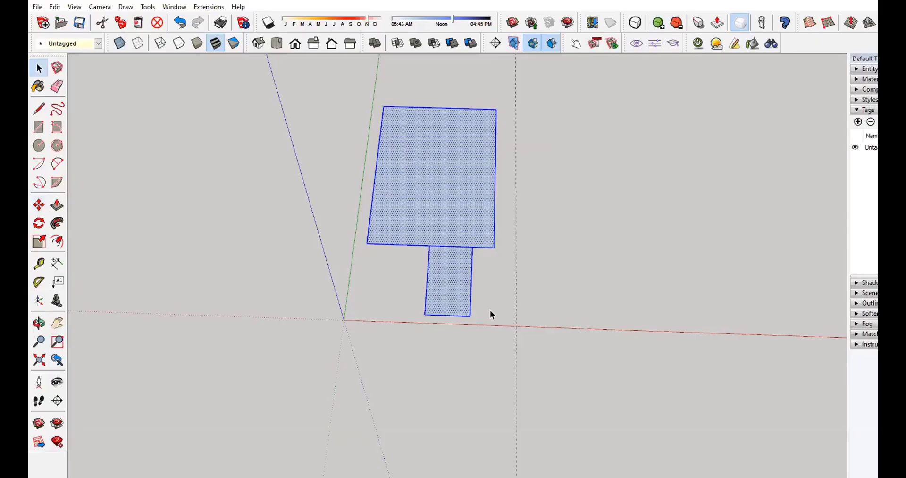
{"action": "left_click", "coordinate": [517, 311]}
{"action": "key", "text": "Delete"}
{"action": "mouse_move", "coordinate": [517, 312]}
{"action": "middle_mouse_down"}
{"action": "mouse_move", "coordinate": [512, 332]}
{"action": "mouse_move", "coordinate": [324, 299]}
{"action": "mouse_move", "coordinate": [589, 285]}
{"action": "mouse_move", "coordinate": [544, 316]}
{"action": "middle_mouse_up"}
{"action": "scroll", "coordinate": [544, 315], "scroll_direction": "up", "scroll_amount": 1}
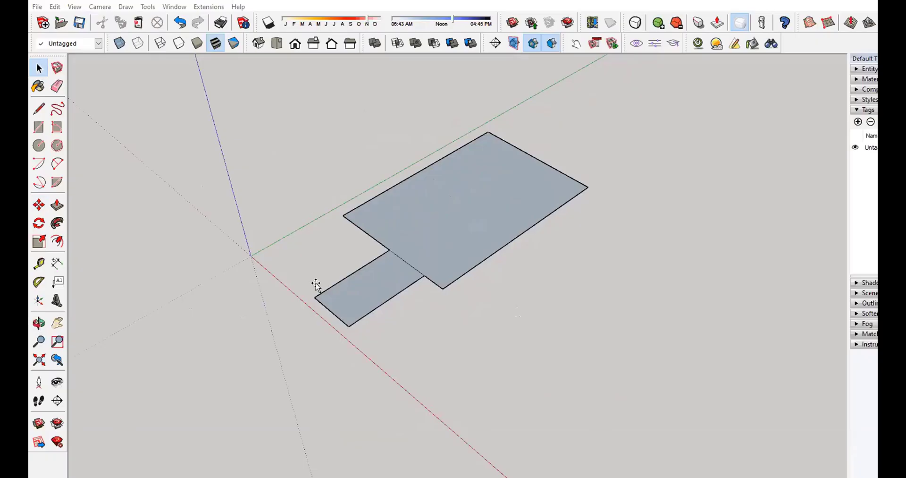
Step: Switch to the PowerPoint Tape Measure slide and the Acrobat floor plan to examine the wall widths around the bedroom
{"action": "key", "text": "alt+Tab"}
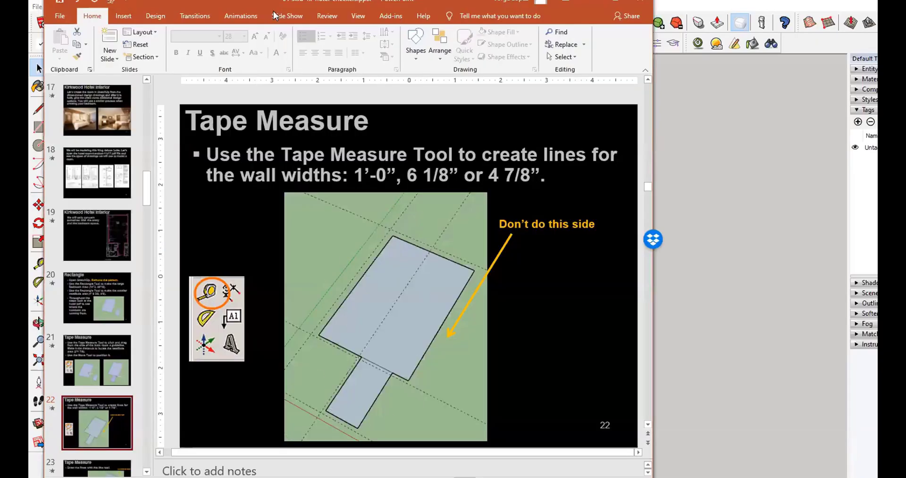
{"action": "key", "text": "alt+Tab"}
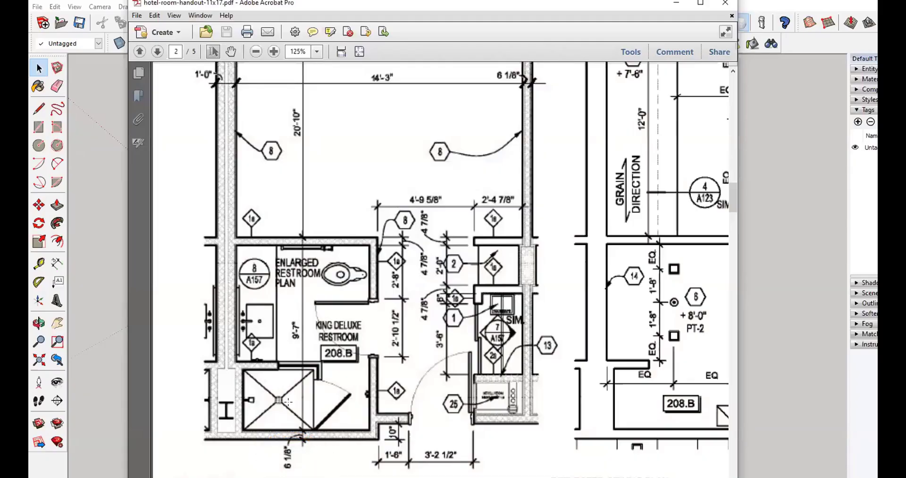
{"action": "scroll", "coordinate": [288, 401], "scroll_direction": "up", "scroll_amount": 5}
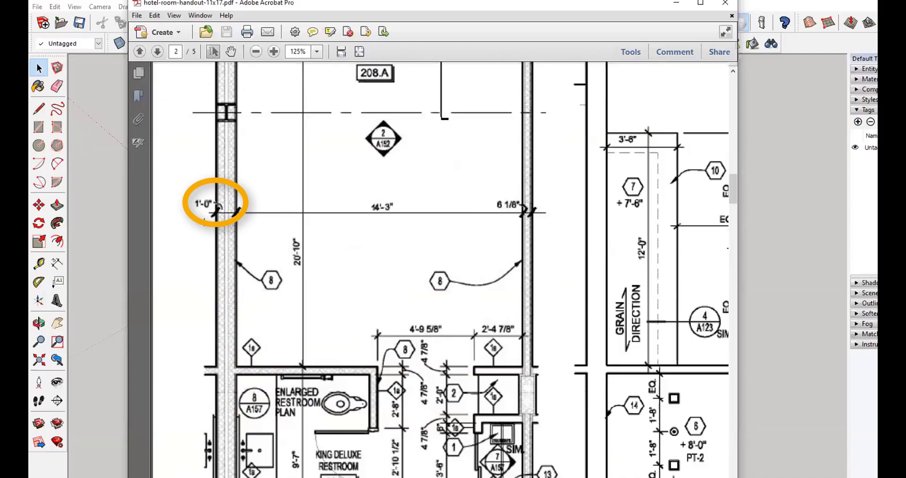
{"action": "scroll", "coordinate": [203, 224], "scroll_direction": "up", "scroll_amount": 2}
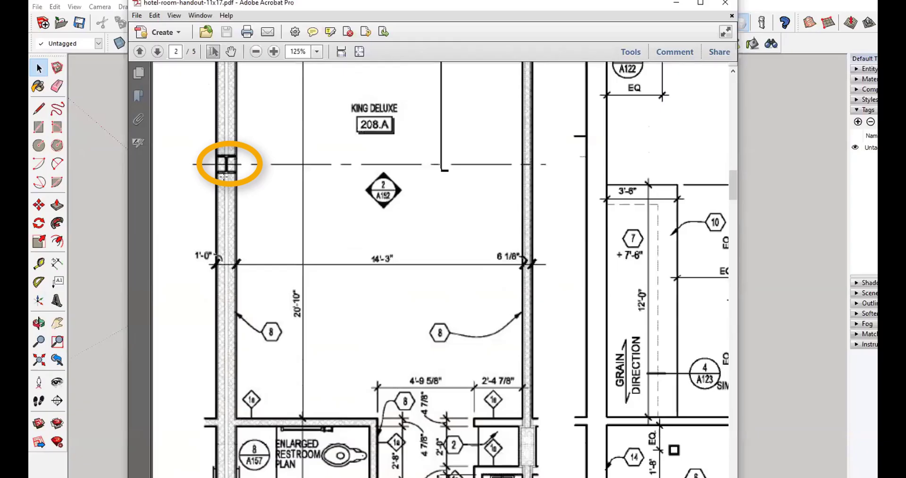
{"action": "scroll", "coordinate": [340, 235], "scroll_direction": "up", "scroll_amount": 6}
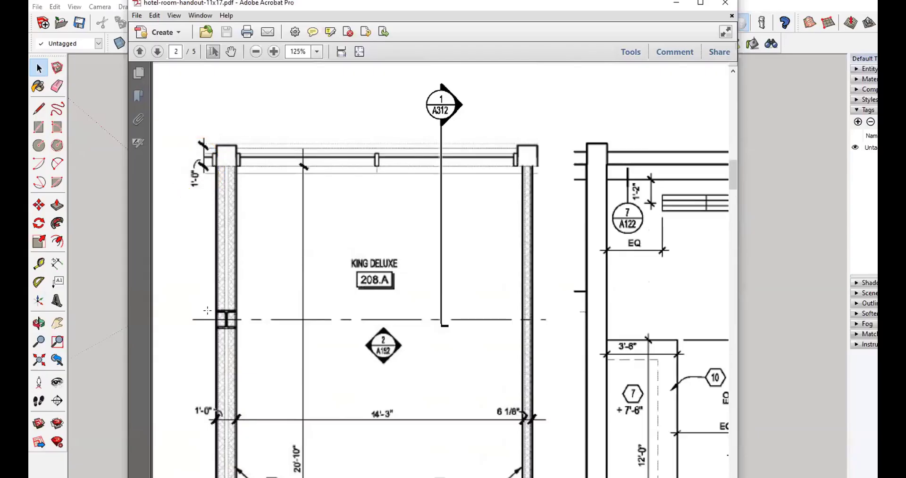
{"action": "scroll", "coordinate": [259, 288], "scroll_direction": "down", "scroll_amount": 10}
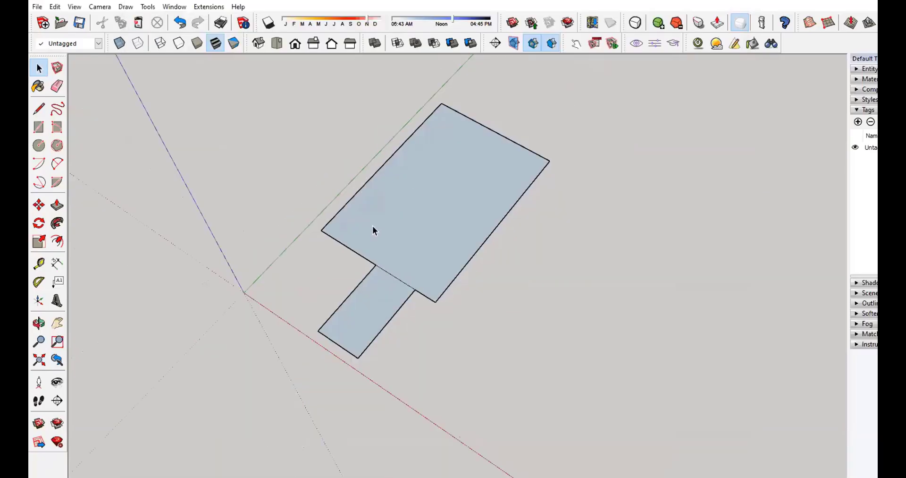
Step: Create guides 1' outside the large rectangle's far short edge and its long edge beside the green axis
{"action": "key", "text": "t"}
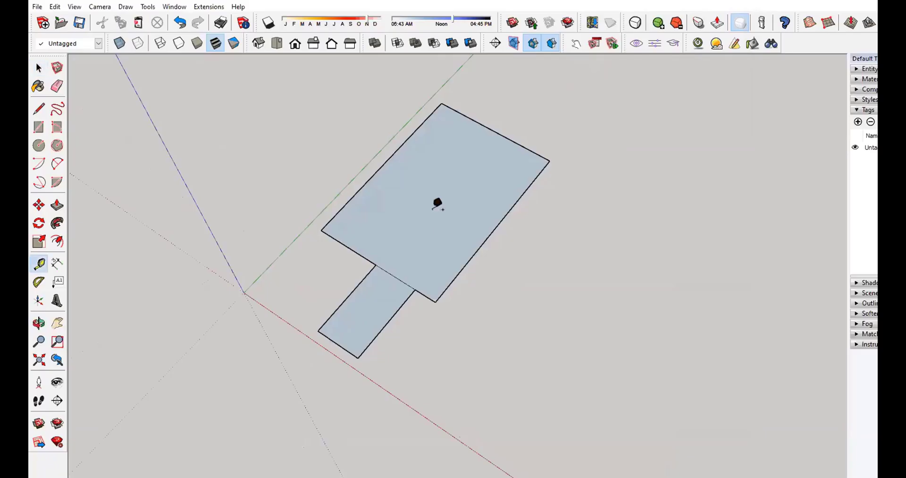
{"action": "middle_click_drag", "start_coordinate": [438, 203], "coordinate": [493, 105]}
{"action": "scroll", "coordinate": [492, 104], "scroll_direction": "up", "scroll_amount": 2}
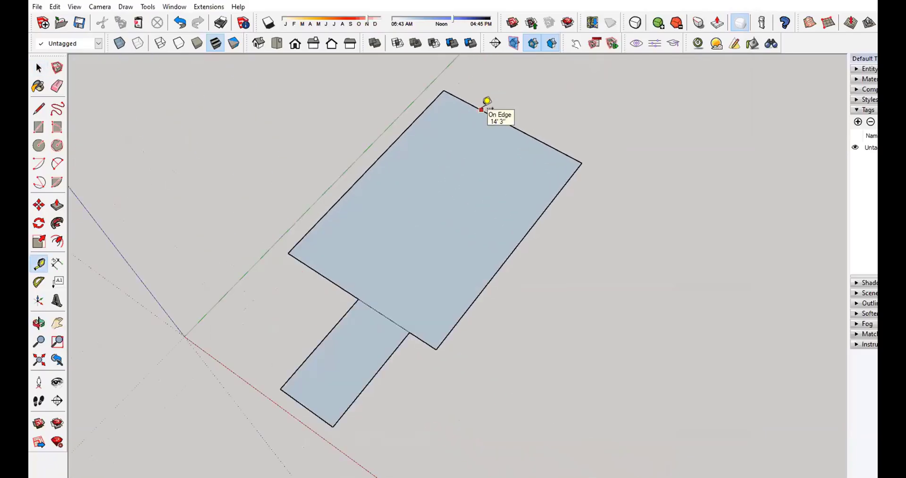
{"action": "left_click", "coordinate": [482, 110]}
{"action": "type", "text": "1'"}
{"action": "key", "text": "Return"}
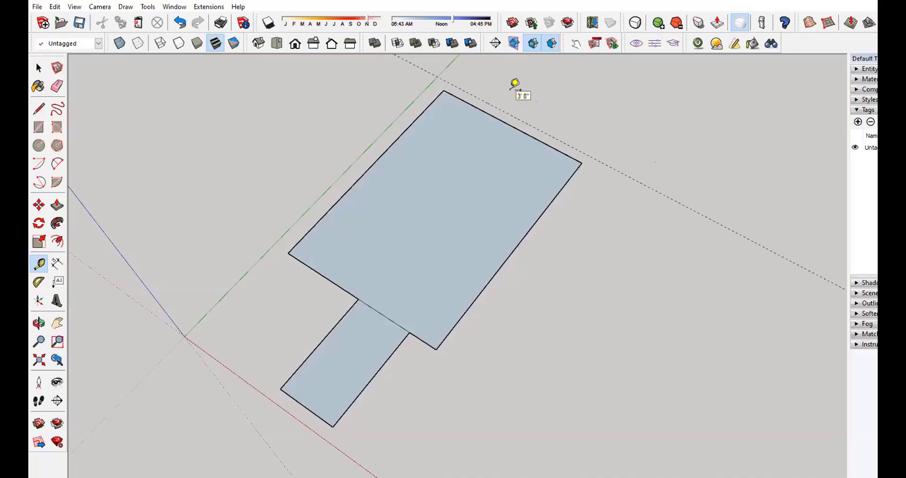
{"action": "left_click", "coordinate": [391, 145]}
{"action": "type", "text": "1'"}
{"action": "key", "text": "Return"}
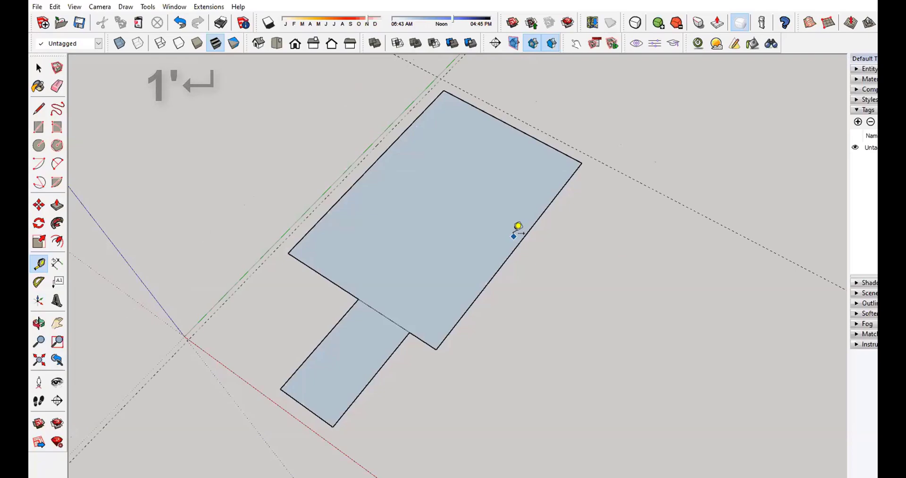
Step: Create a guide 4 7/8" outside the large rectangle's near short edge, on the side facing the small rectangle
{"action": "middle_click_drag", "start_coordinate": [518, 229], "coordinate": [354, 314]}
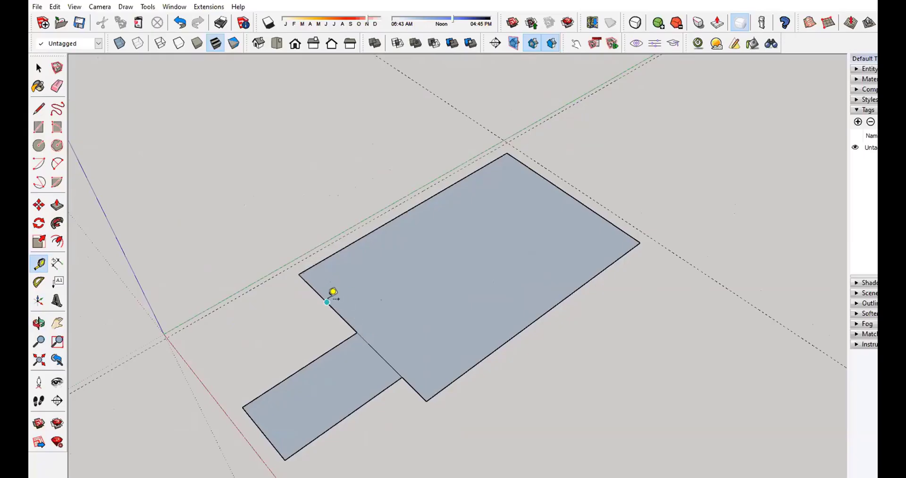
{"action": "left_click", "coordinate": [312, 287]}
{"action": "type", "text": "4 7/8"}
{"action": "key", "text": "Return"}
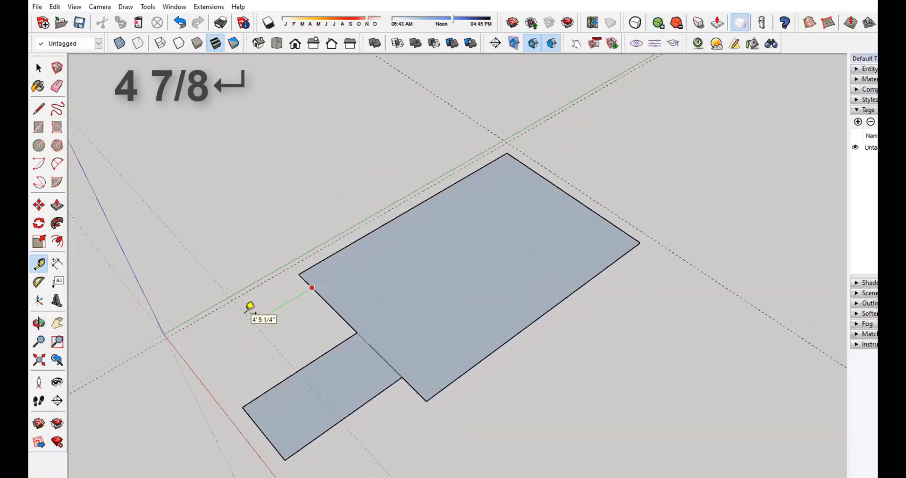
{"action": "type", "text": "4 7/8"}
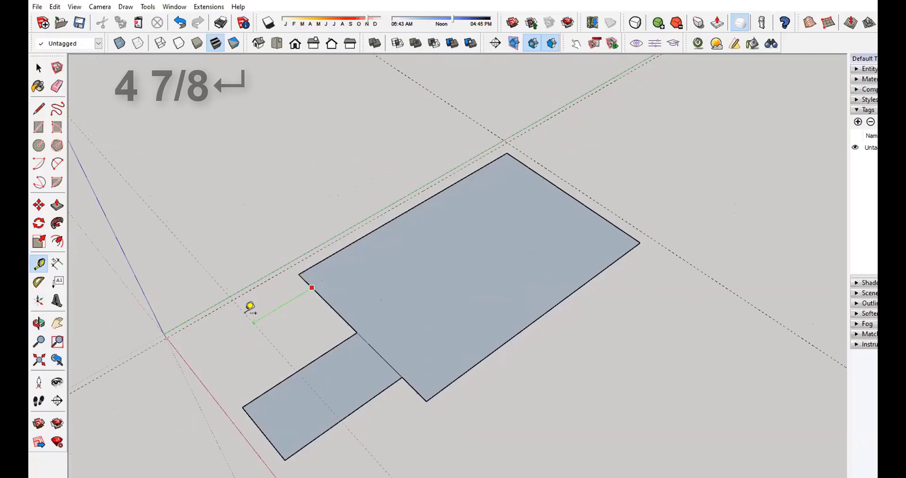
{"action": "key", "text": "Return"}
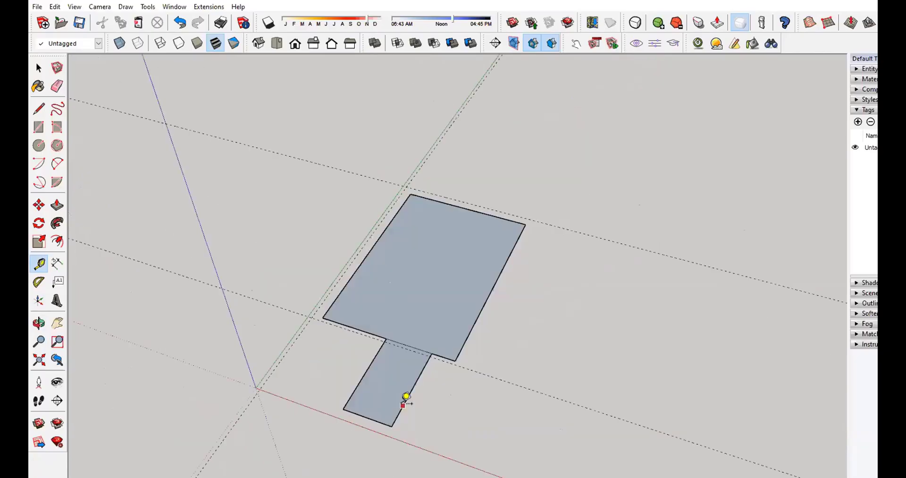
Step: Create guides outside the small rectangle's long edge facing the green axis and, at 6 1/8", outside its outer short edge
{"action": "scroll", "coordinate": [384, 428], "scroll_direction": "up", "scroll_amount": 4}
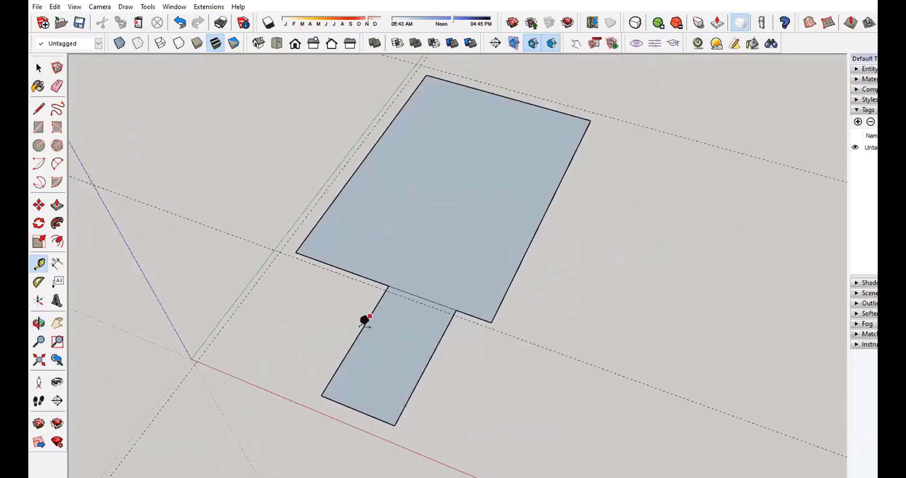
{"action": "left_click", "coordinate": [371, 315]}
{"action": "left_click", "coordinate": [347, 404]}
{"action": "type", "text": "6 1/8"}
{"action": "key", "text": "Return"}
{"action": "scroll", "coordinate": [439, 380], "scroll_direction": "down", "scroll_amount": 3}
{"action": "scroll", "coordinate": [553, 217], "scroll_direction": "up", "scroll_amount": 3}
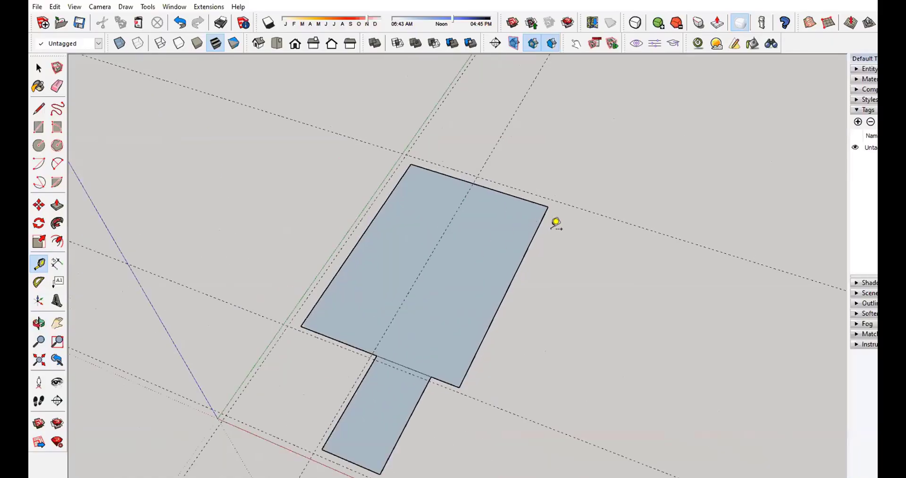
Step: Draw a line from the large rectangle's far corner away from the green axis, locked to the green direction, ending on the 1' guide
{"action": "key", "text": "l"}
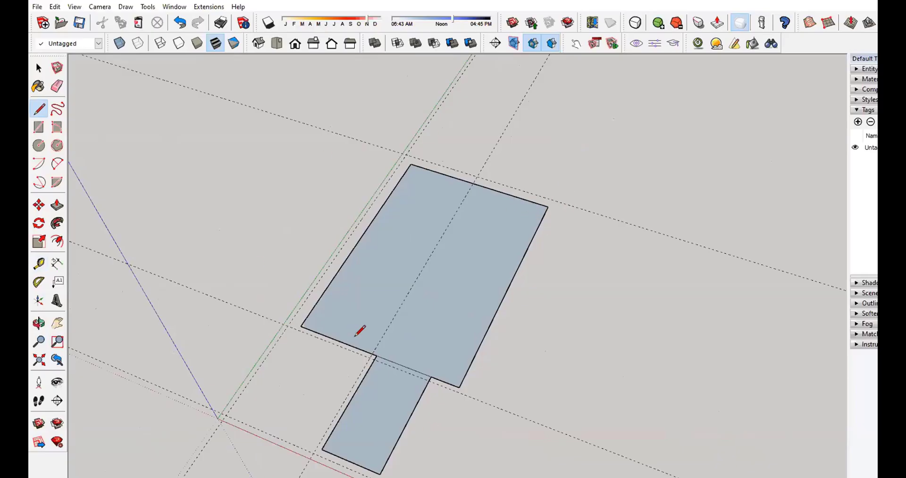
{"action": "scroll", "coordinate": [543, 207], "scroll_direction": "up", "scroll_amount": 3}
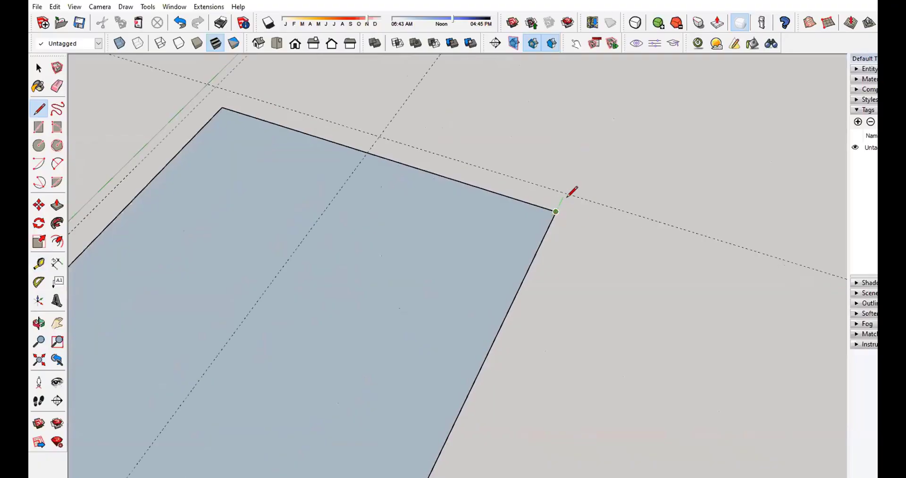
{"action": "middle_click_drag", "start_coordinate": [563, 201], "coordinate": [524, 151]}
{"action": "left_click", "coordinate": [556, 211]}
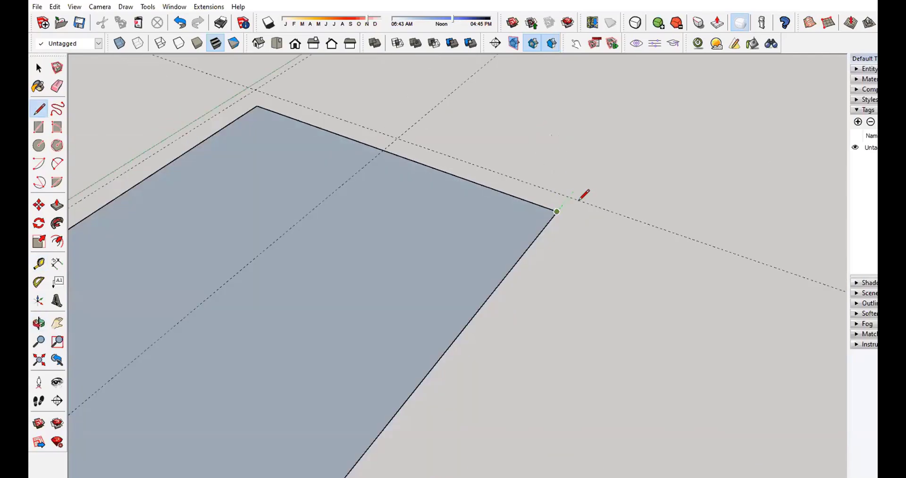
{"action": "key", "text": "Left"}
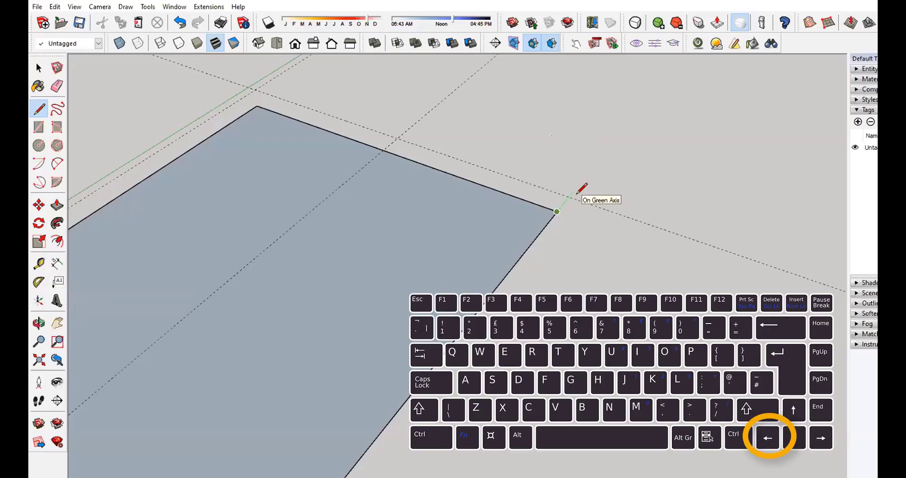
{"action": "scroll", "coordinate": [576, 191], "scroll_direction": "up", "scroll_amount": 2}
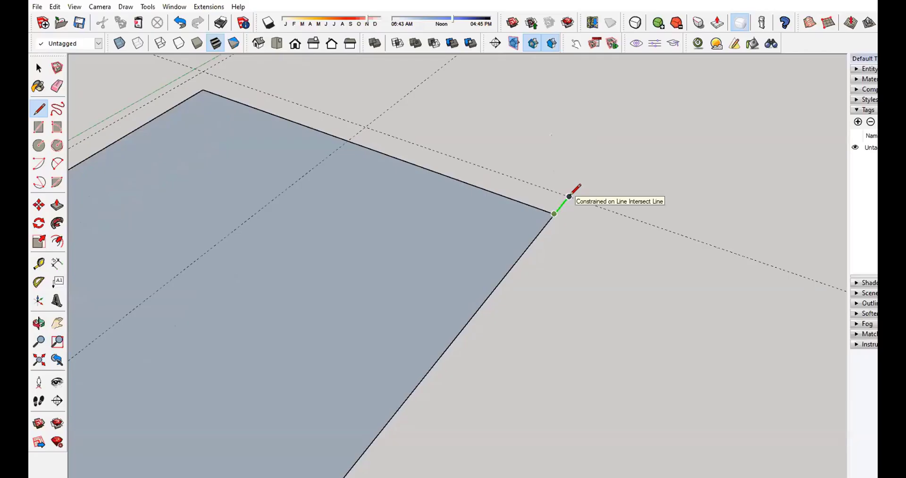
{"action": "left_click", "coordinate": [570, 196]}
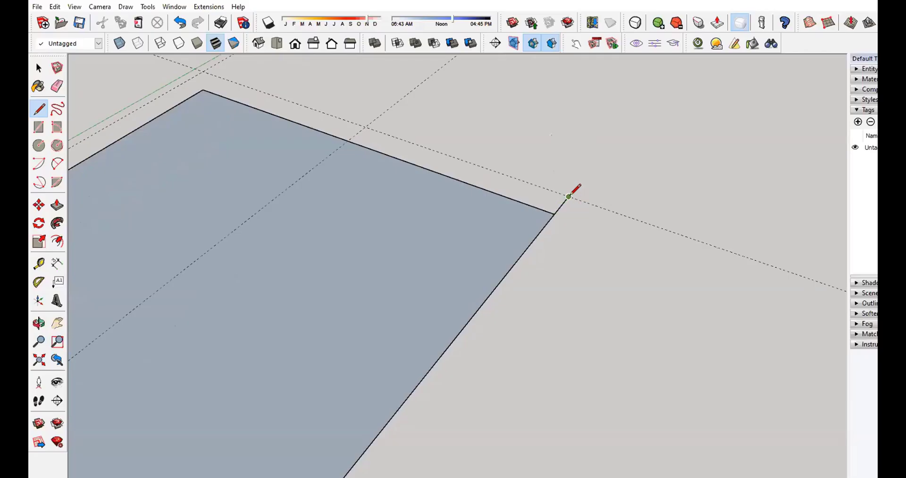
Step: Continue the outer wall line along the guides around the large rectangle's far, long and near sides to the small rectangle's guide
{"action": "scroll", "coordinate": [570, 196], "scroll_direction": "down", "scroll_amount": 2}
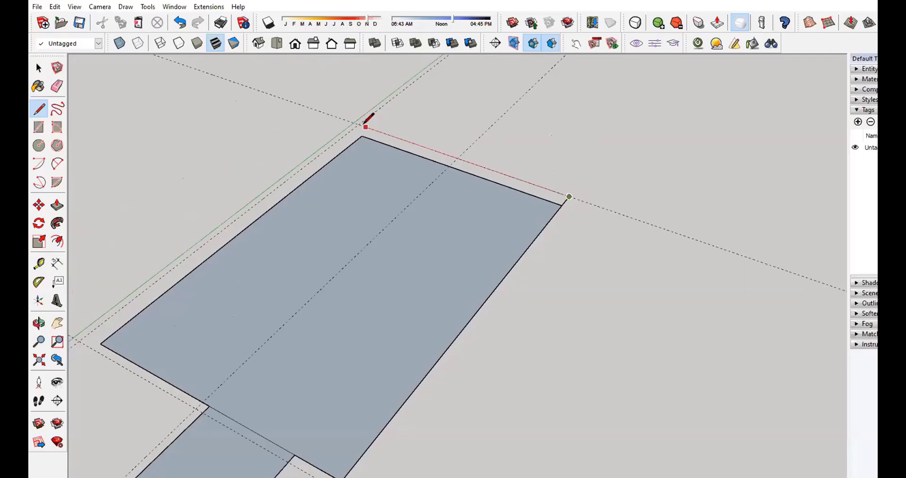
{"action": "left_click", "coordinate": [359, 124]}
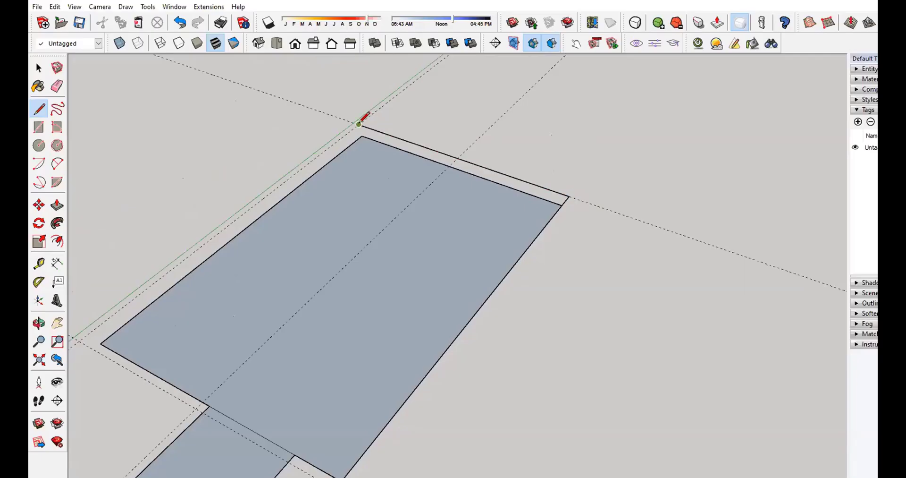
{"action": "scroll", "coordinate": [358, 123], "scroll_direction": "down", "scroll_amount": 2}
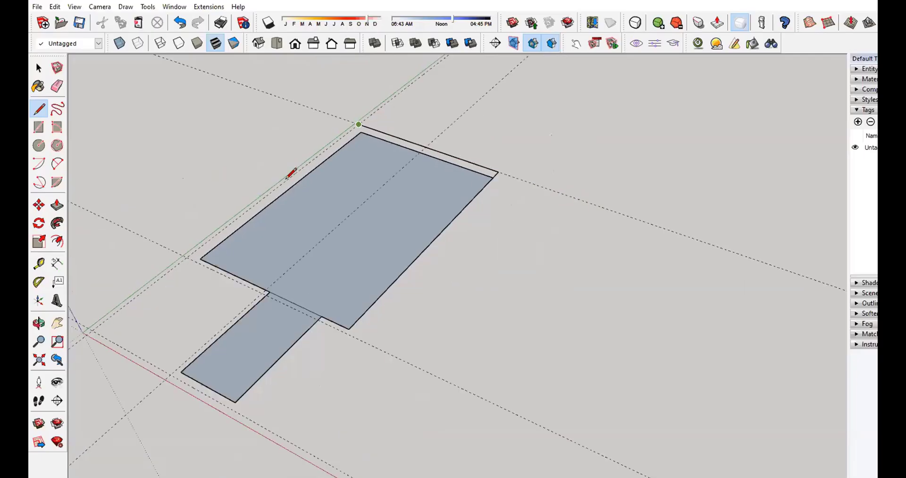
{"action": "left_click", "coordinate": [187, 257]}
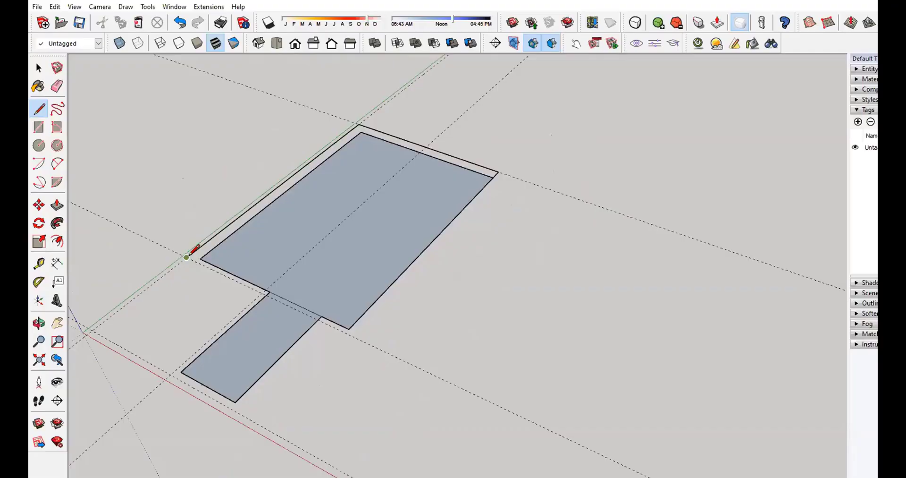
{"action": "left_click", "coordinate": [263, 293]}
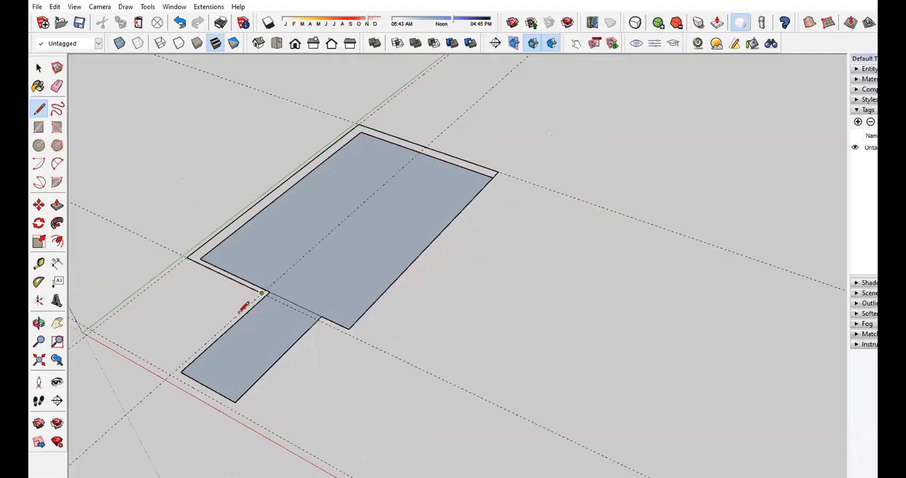
Step: Trace the outer wall line along the small rectangle's long side and outer end, closing it at the rectangle's free corner
{"action": "left_click", "coordinate": [173, 373]}
{"action": "scroll", "coordinate": [196, 387], "scroll_direction": "up", "scroll_amount": 2}
{"action": "scroll", "coordinate": [198, 394], "scroll_direction": "up", "scroll_amount": 2}
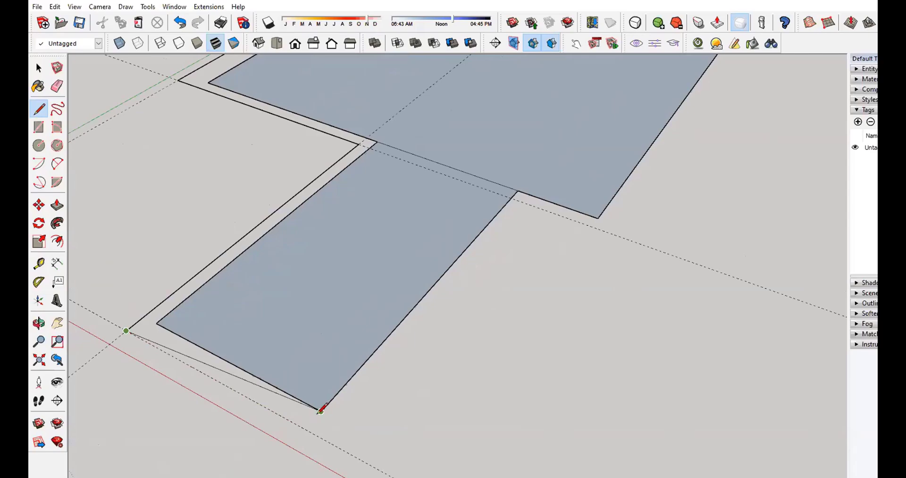
{"action": "left_click", "coordinate": [306, 428]}
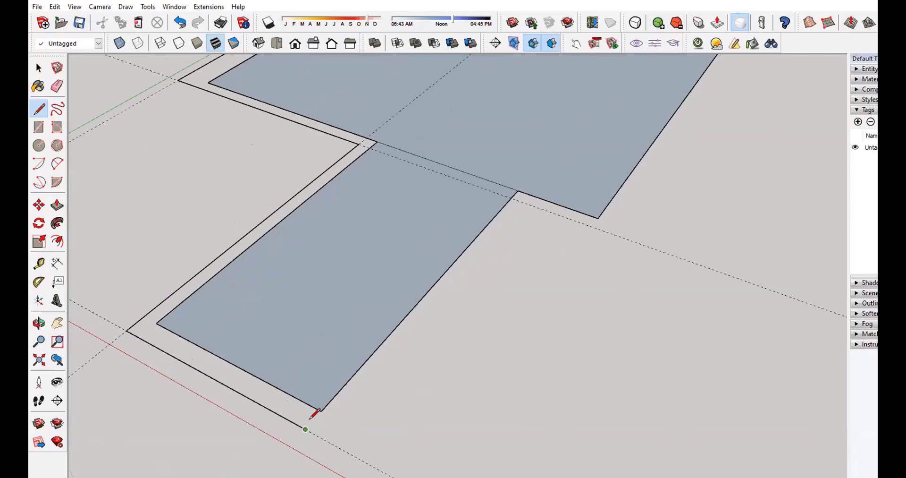
{"action": "left_click", "coordinate": [321, 409]}
{"action": "middle_click_drag", "start_coordinate": [402, 415], "coordinate": [311, 444]}
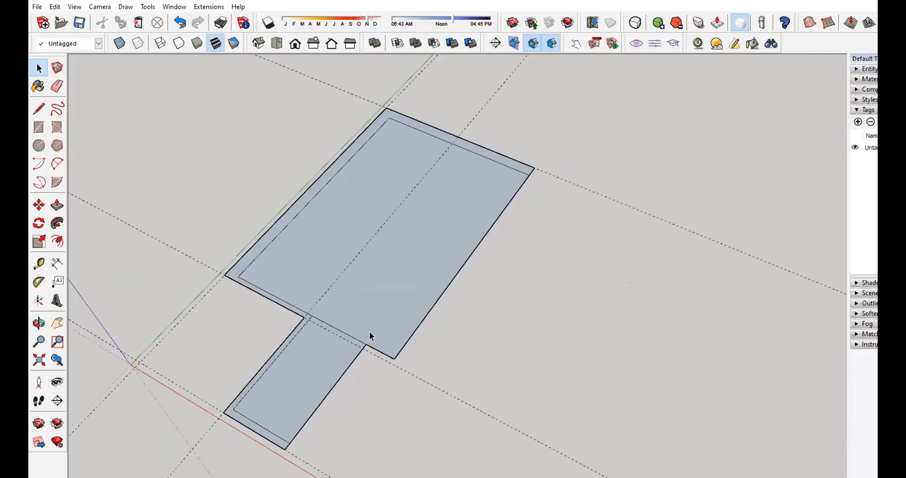
Step: Draw a wall rectangle from the large rectangle's exposed near corner to where the guide meets the small rectangle's open long edge
{"action": "scroll", "coordinate": [401, 367], "scroll_direction": "up", "scroll_amount": 4}
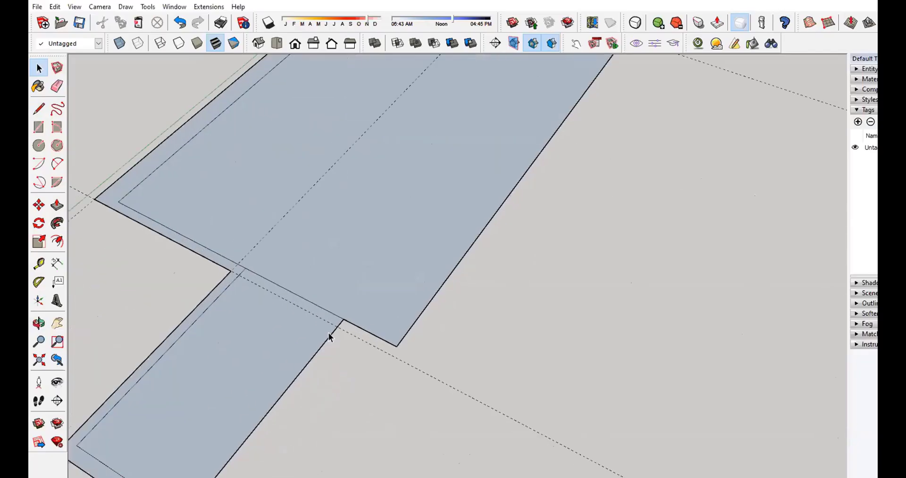
{"action": "scroll", "coordinate": [358, 337], "scroll_direction": "up", "scroll_amount": 2}
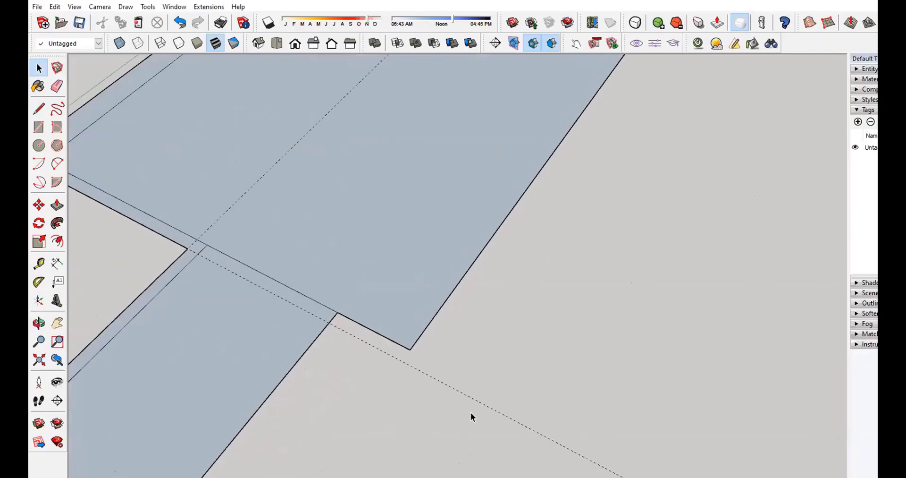
{"action": "key", "text": "r"}
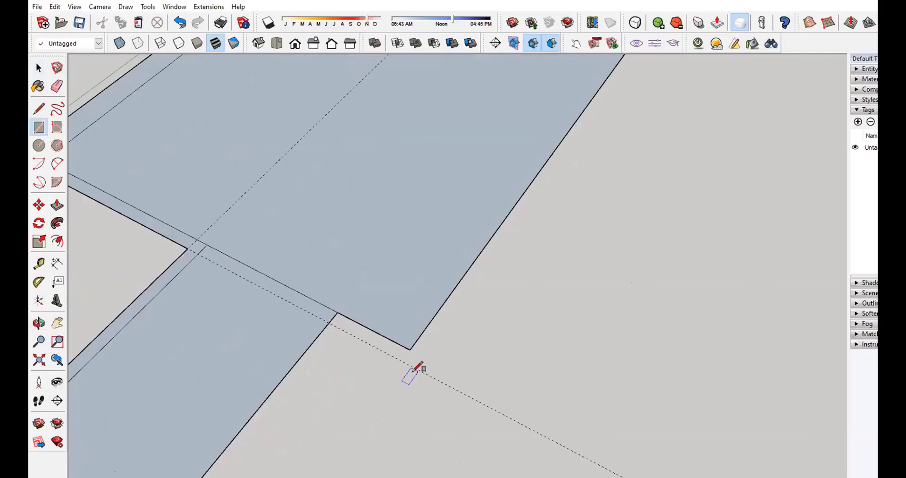
{"action": "left_click", "coordinate": [410, 349]}
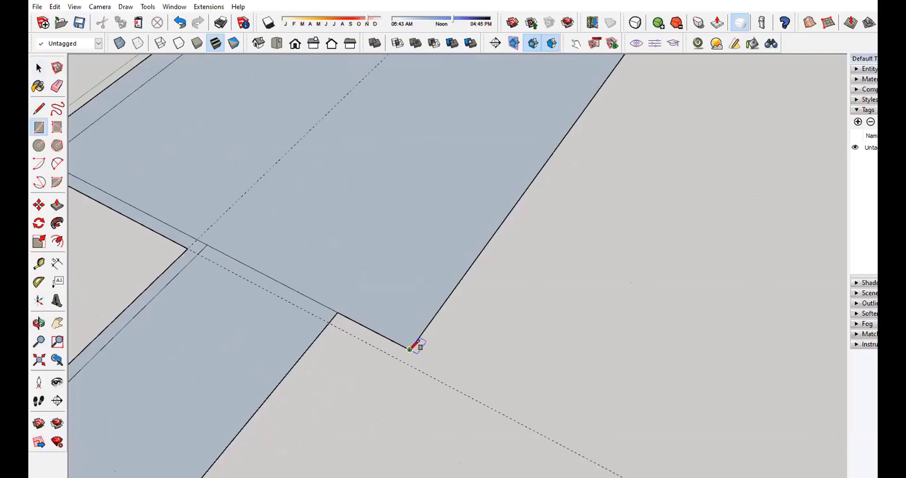
{"action": "left_click", "coordinate": [329, 322]}
{"action": "scroll", "coordinate": [356, 336], "scroll_direction": "up", "scroll_amount": 2}
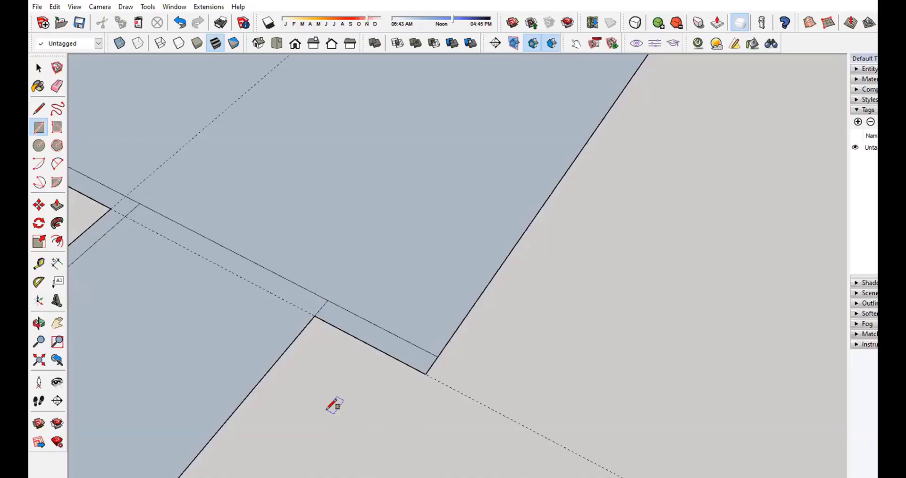
Step: Draw a short line dividing the wall strip at the inside corner where both rectangles meet, and check it by selecting it
{"action": "scroll", "coordinate": [310, 285], "scroll_direction": "down", "scroll_amount": 2}
{"action": "key", "text": "l"}
{"action": "scroll", "coordinate": [350, 284], "scroll_direction": "up", "scroll_amount": 5}
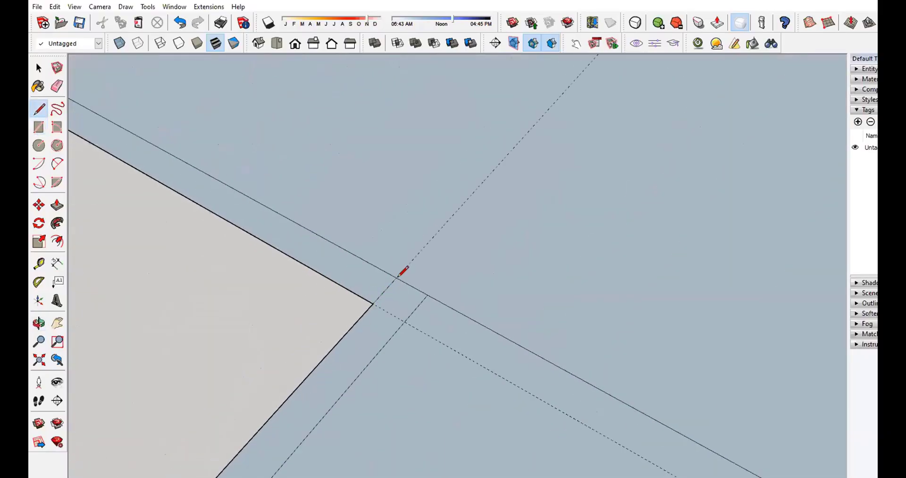
{"action": "key", "text": "space"}
{"action": "left_click", "coordinate": [384, 292]}
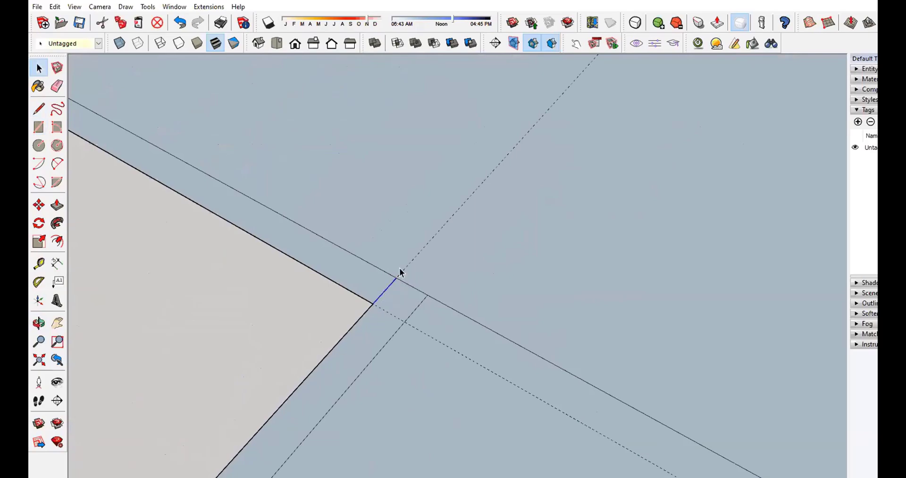
{"action": "scroll", "coordinate": [377, 297], "scroll_direction": "up", "scroll_amount": 2}
{"action": "scroll", "coordinate": [410, 269], "scroll_direction": "down", "scroll_amount": 5}
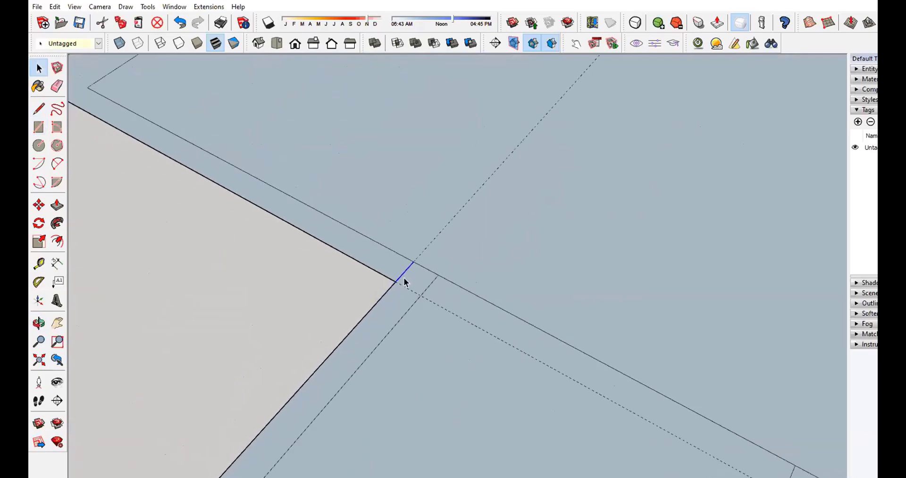
{"action": "scroll", "coordinate": [406, 272], "scroll_direction": "down", "scroll_amount": 2}
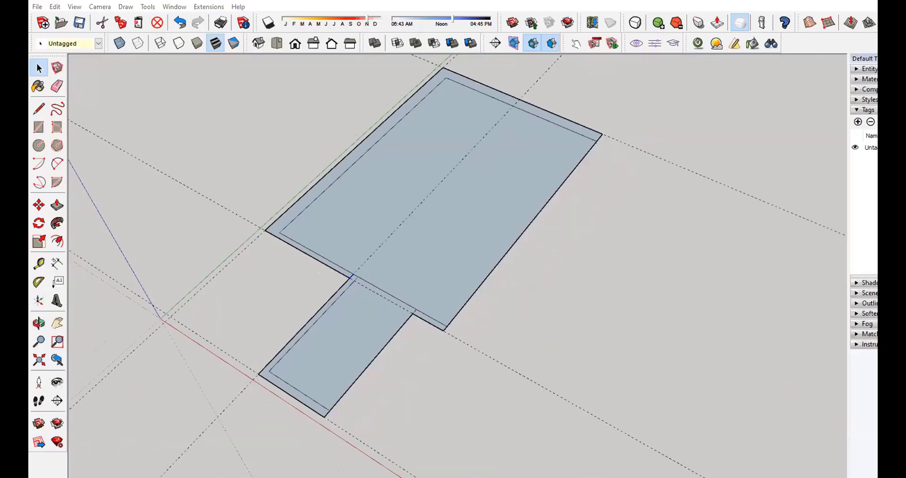
Step: Push/Pull the large rectangle's wall strip and the short wall piece beside the entry opening up 9'
{"action": "mouse_move", "coordinate": [378, 231]}
{"action": "middle_mouse_down"}
{"action": "mouse_move", "coordinate": [341, 183]}
{"action": "mouse_move", "coordinate": [352, 127]}
{"action": "mouse_move", "coordinate": [399, 78]}
{"action": "middle_mouse_up"}
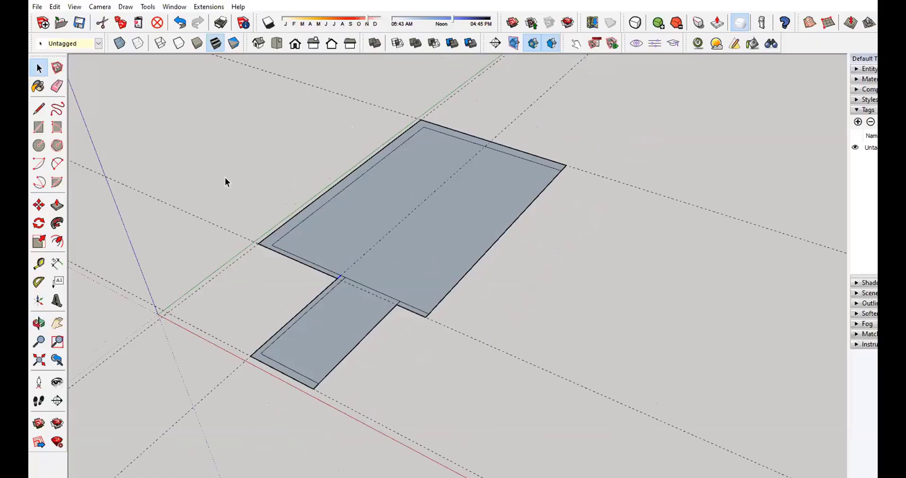
{"action": "key", "text": "p"}
{"action": "key", "text": "ctrl"}
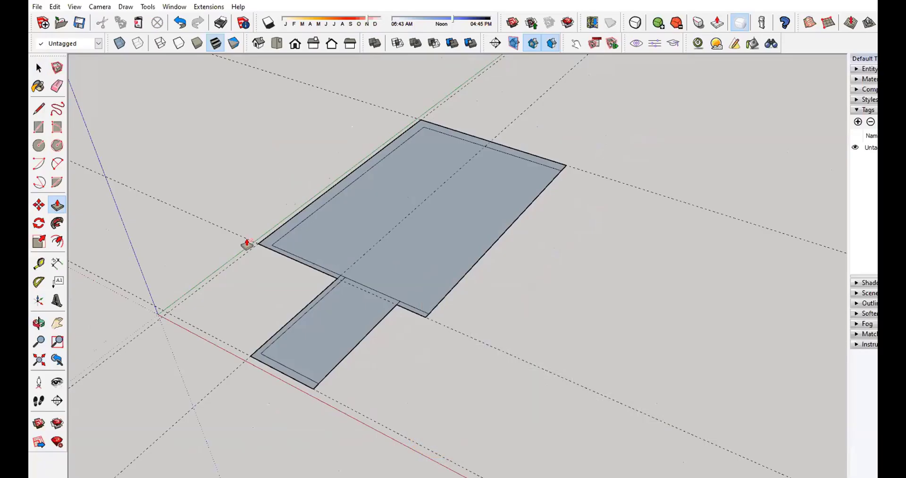
{"action": "left_click", "coordinate": [266, 245]}
{"action": "type", "text": "9'"}
{"action": "key", "text": "Return"}
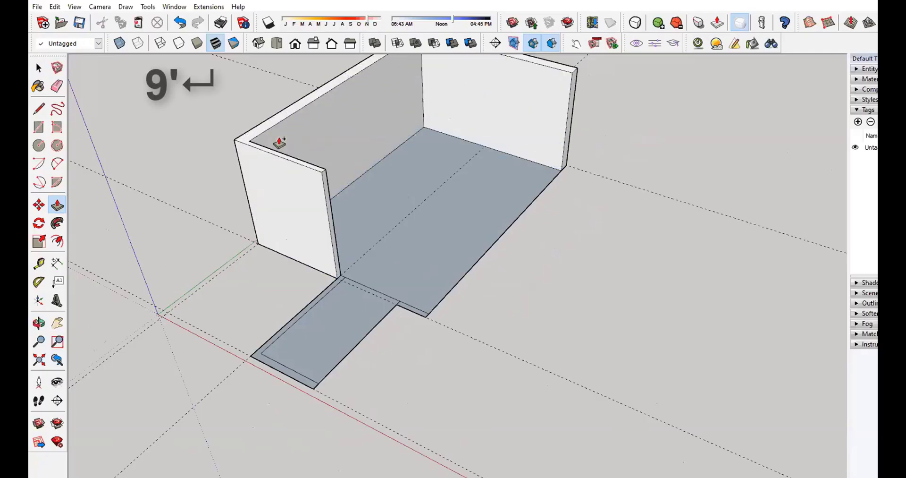
{"action": "left_click", "coordinate": [410, 308]}
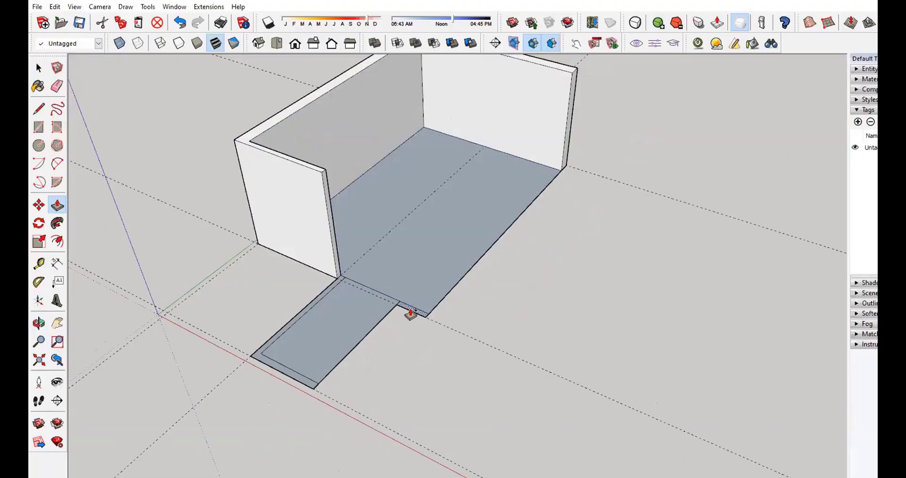
{"action": "type", "text": "9'"}
{"action": "key", "text": "Return"}
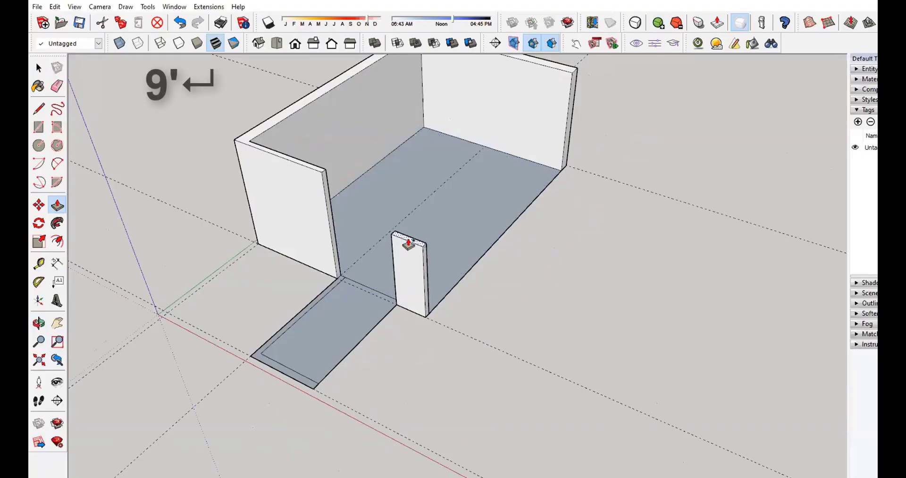
Step: Push/Pull the L-shaped wall strip around the small entry rectangle up 8'
{"action": "left_click", "coordinate": [306, 381]}
{"action": "type", "text": "8\""}
{"action": "key", "text": "Return"}
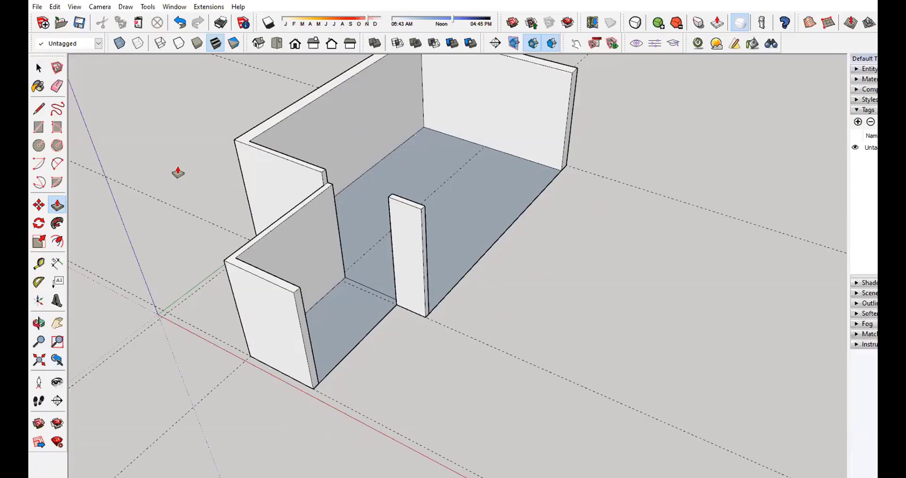
Step: Push/Pull the exposed wall end above the entry across to the short wall piece, and check the entry ceiling height in the PDF's reflected ceiling plan
{"action": "left_click", "coordinate": [324, 182]}
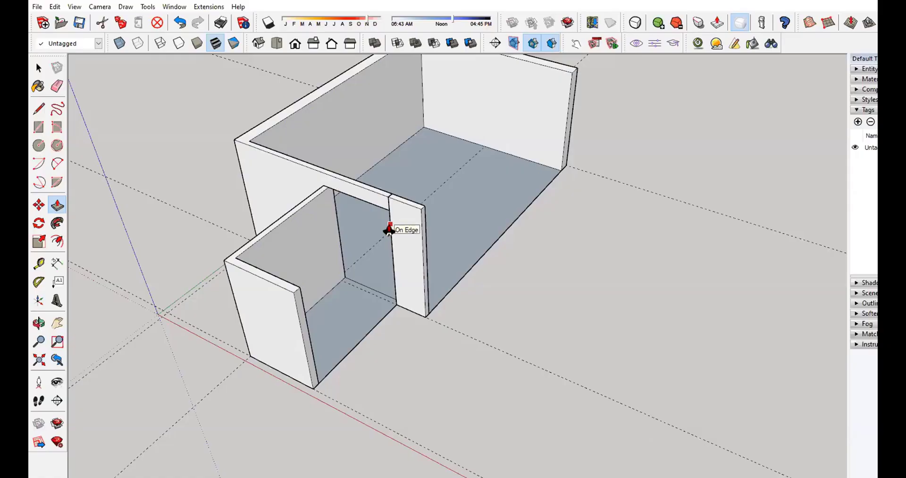
{"action": "left_click", "coordinate": [389, 231]}
{"action": "scroll", "coordinate": [400, 207], "scroll_direction": "up", "scroll_amount": 5}
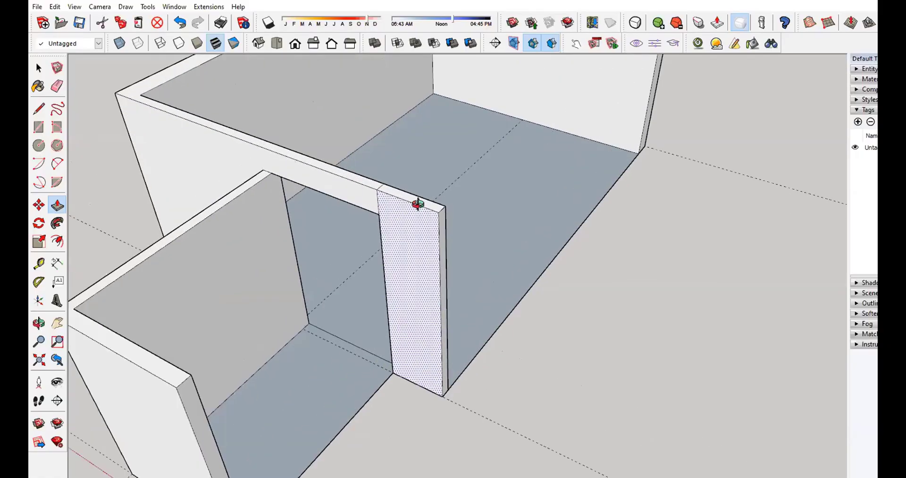
{"action": "middle_click_drag", "start_coordinate": [417, 204], "coordinate": [270, 175]}
{"action": "middle_click_drag", "start_coordinate": [519, 120], "coordinate": [373, 216]}
{"action": "key", "text": "p"}
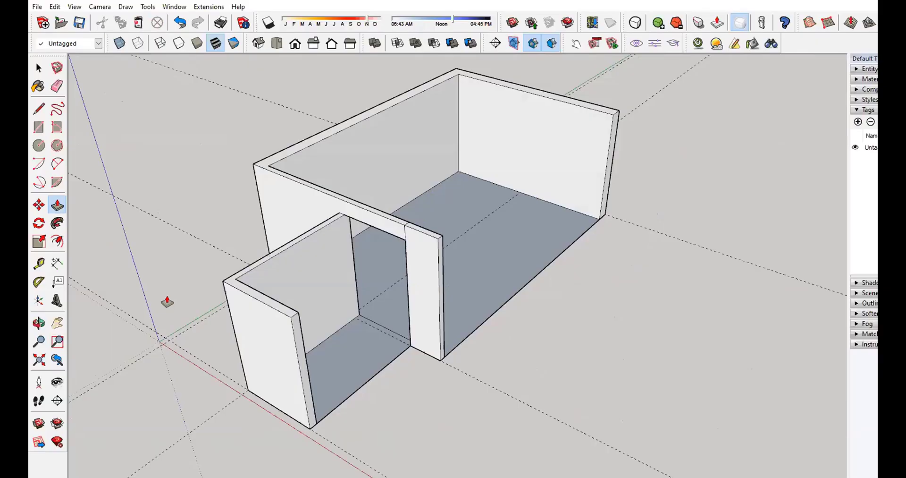
{"action": "left_click", "coordinate": [495, 475]}
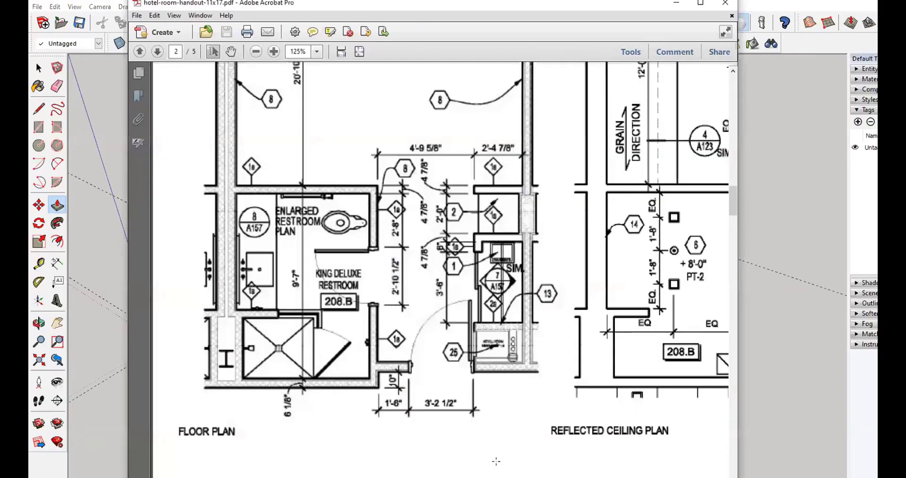
{"action": "left_click_drag", "start_coordinate": [450, 476], "coordinate": [582, 476]}
{"action": "scroll", "coordinate": [613, 231], "scroll_direction": "up", "scroll_amount": 6}
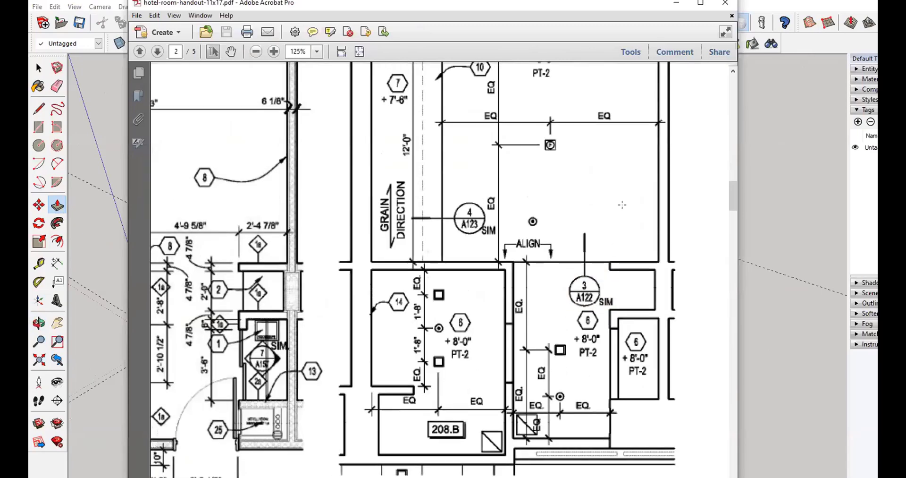
{"action": "left_click", "coordinate": [677, 4]}
Step: Erase the leftover seam lines around the header above the entry opening, on the outside face, the top and the bedroom side
{"action": "key", "text": "e"}
{"action": "scroll", "coordinate": [407, 236], "scroll_direction": "up", "scroll_amount": 5}
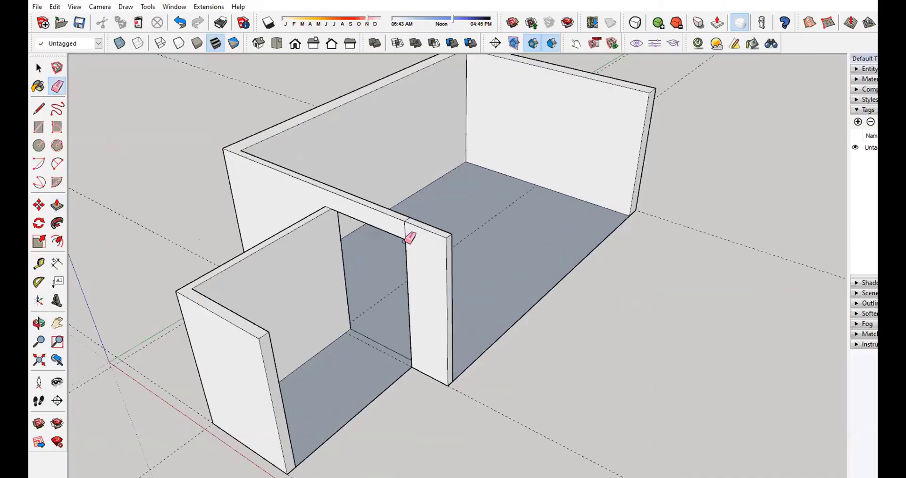
{"action": "left_click", "coordinate": [405, 212]}
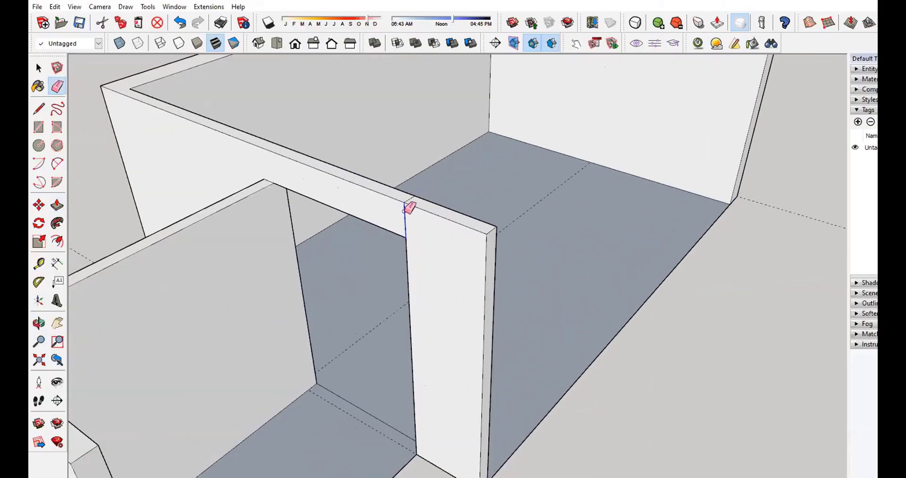
{"action": "middle_click_drag", "start_coordinate": [408, 214], "coordinate": [342, 248]}
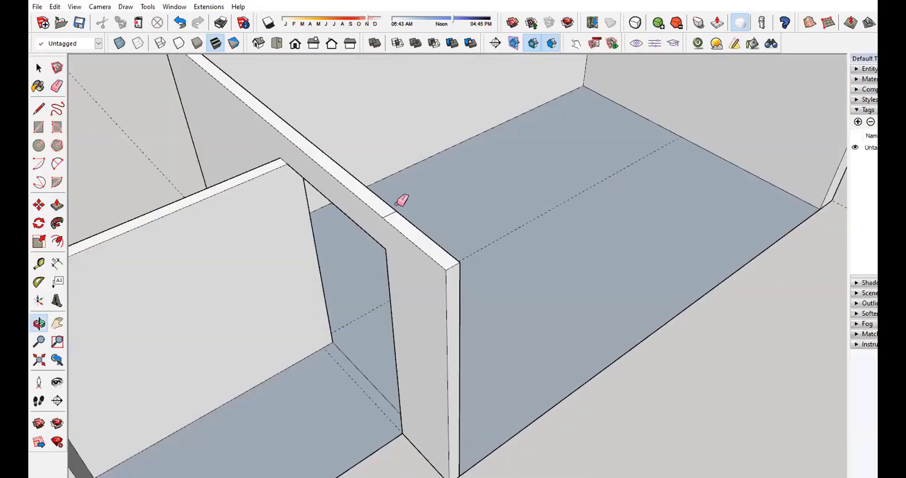
{"action": "scroll", "coordinate": [397, 202], "scroll_direction": "up", "scroll_amount": 3}
{"action": "left_click", "coordinate": [389, 220]}
{"action": "mouse_move", "coordinate": [514, 229]}
{"action": "middle_mouse_down"}
{"action": "mouse_move", "coordinate": [184, 253]}
{"action": "mouse_move", "coordinate": [239, 148]}
{"action": "middle_mouse_up"}
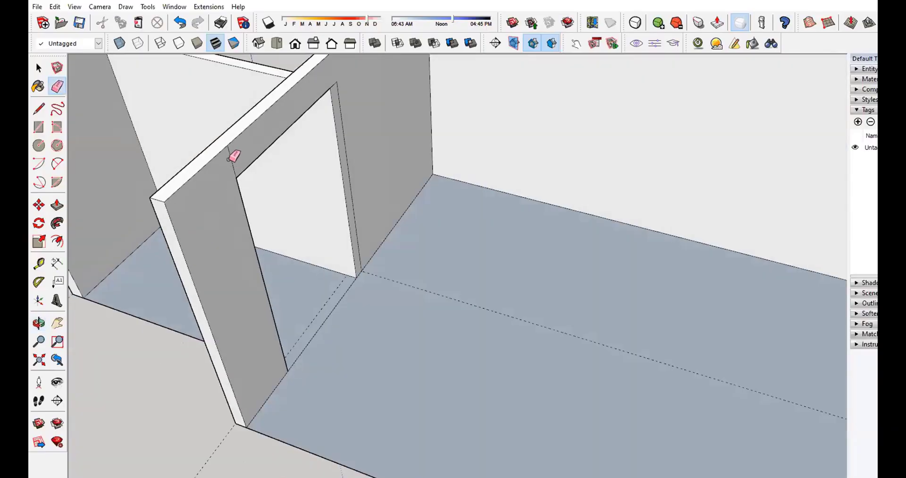
{"action": "left_click", "coordinate": [341, 84]}
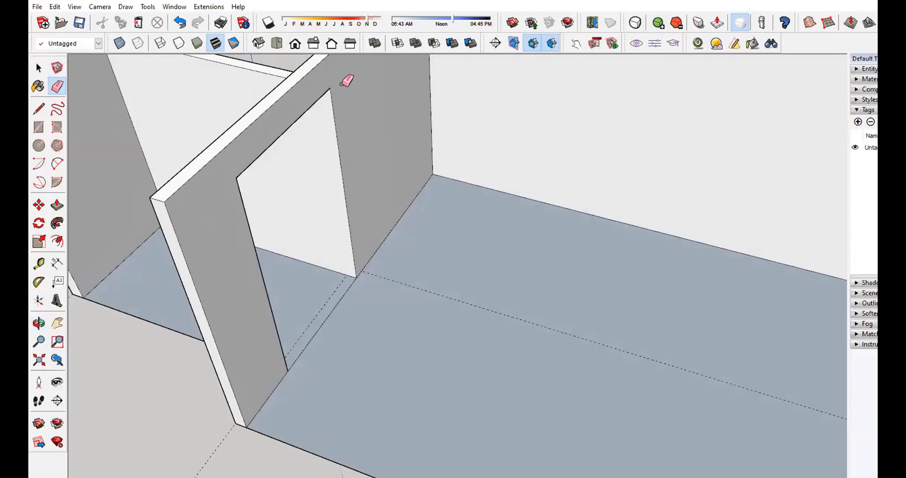
Step: Erase the floor line at the entry opening that separates the entry floor from the bedroom floor
{"action": "scroll", "coordinate": [364, 306], "scroll_direction": "up", "scroll_amount": 4}
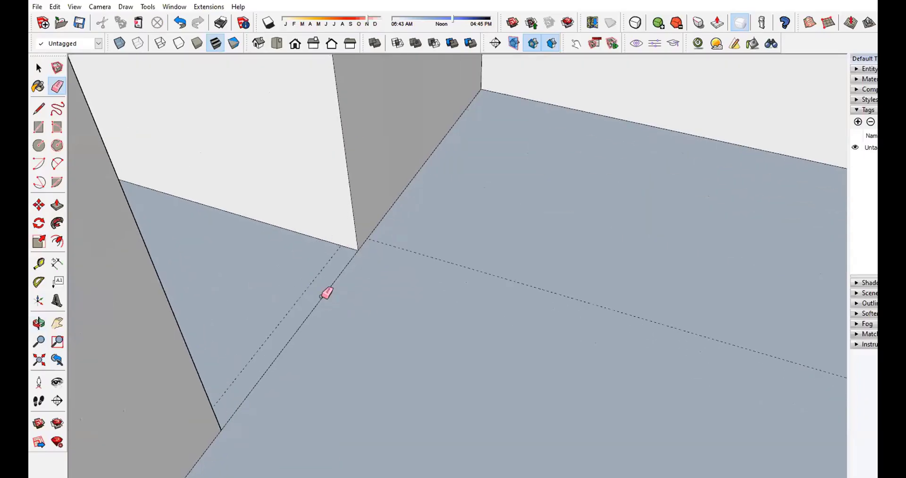
{"action": "left_click", "coordinate": [323, 296]}
{"action": "scroll", "coordinate": [324, 293], "scroll_direction": "down", "scroll_amount": 5}
{"action": "mouse_move", "coordinate": [324, 293]}
{"action": "middle_mouse_down"}
{"action": "mouse_move", "coordinate": [552, 235]}
{"action": "mouse_move", "coordinate": [690, 178]}
{"action": "mouse_move", "coordinate": [439, 211]}
{"action": "mouse_move", "coordinate": [273, 202]}
{"action": "middle_mouse_up"}
{"action": "middle_click_drag", "start_coordinate": [263, 283], "coordinate": [675, 290]}
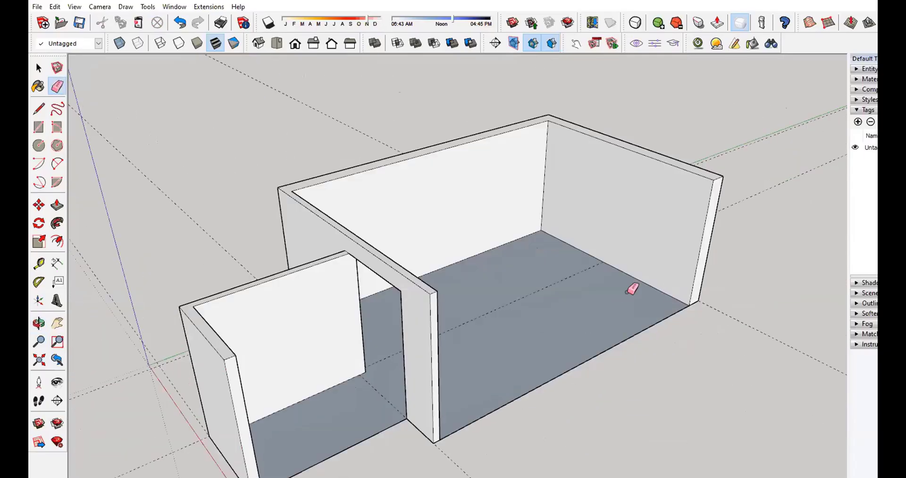
Step: Delete all guides from the model at once
{"action": "middle_click_drag", "start_coordinate": [425, 277], "coordinate": [146, 279]}
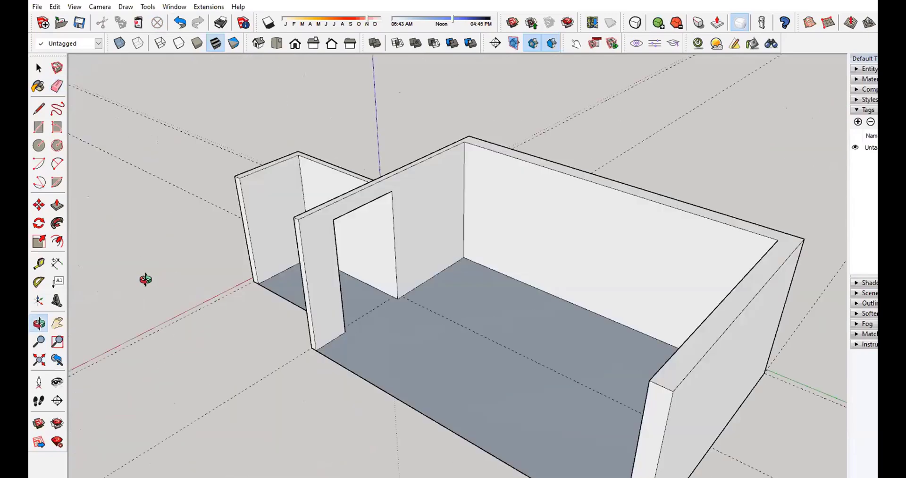
{"action": "mouse_move", "coordinate": [271, 298]}
{"action": "middle_mouse_down"}
{"action": "mouse_move", "coordinate": [618, 309]}
{"action": "mouse_move", "coordinate": [736, 288]}
{"action": "mouse_move", "coordinate": [407, 314]}
{"action": "mouse_move", "coordinate": [265, 297]}
{"action": "mouse_move", "coordinate": [277, 294]}
{"action": "middle_mouse_up"}
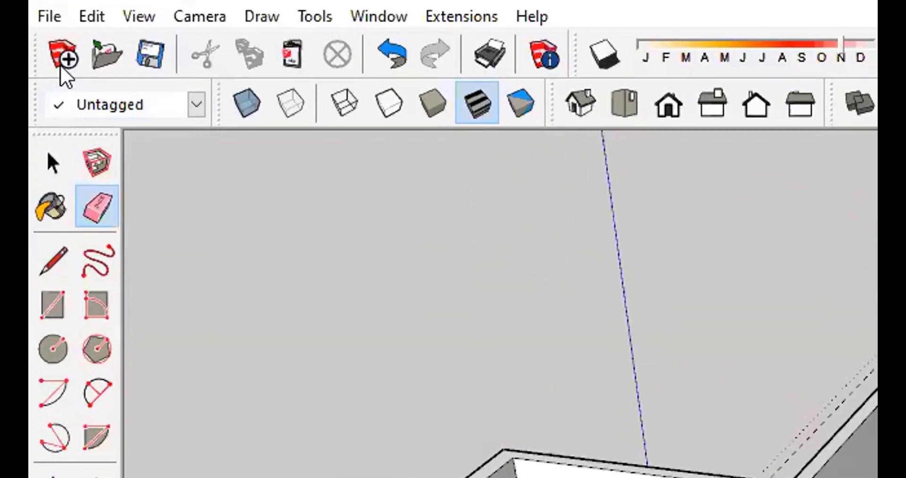
{"action": "left_click", "coordinate": [94, 19]}
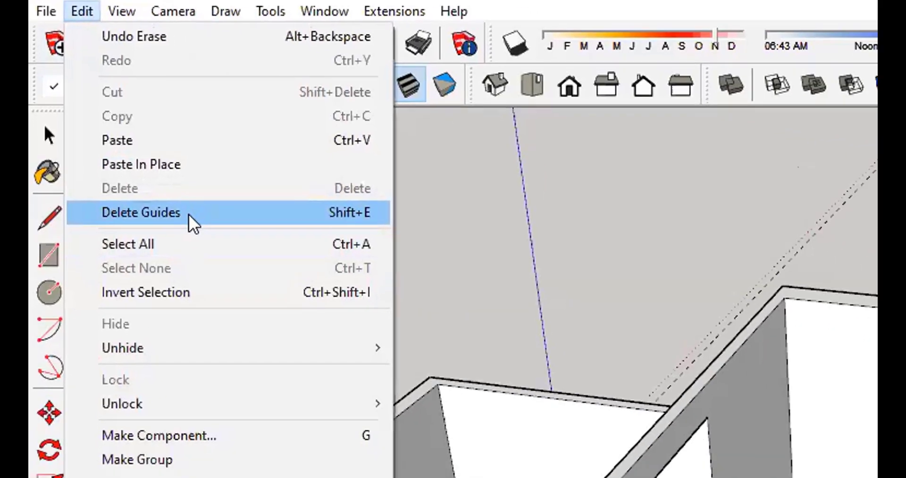
{"action": "left_click", "coordinate": [224, 267]}
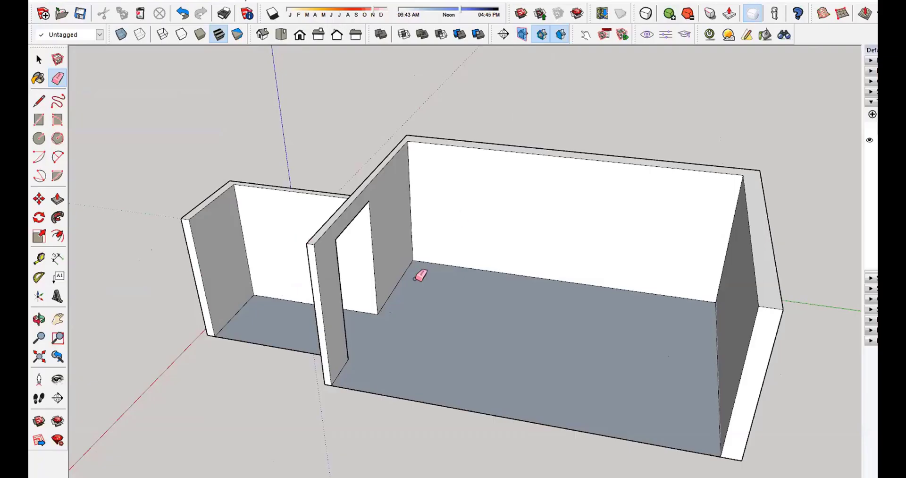
Step: Save the model as hotel-1235 in the SKID folder on the Desktop
{"action": "scroll", "coordinate": [238, 293], "scroll_direction": "down", "scroll_amount": 5}
{"action": "middle_click_drag", "start_coordinate": [233, 299], "coordinate": [272, 289]}
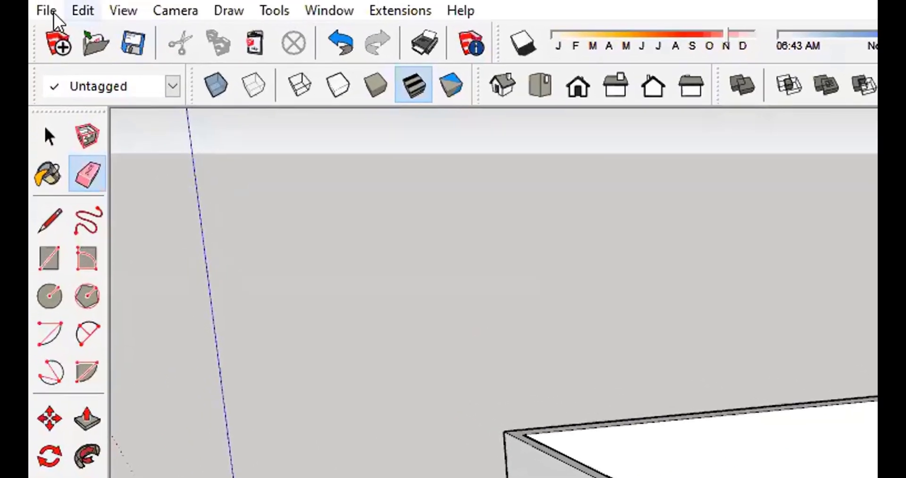
{"action": "left_click", "coordinate": [53, 14]}
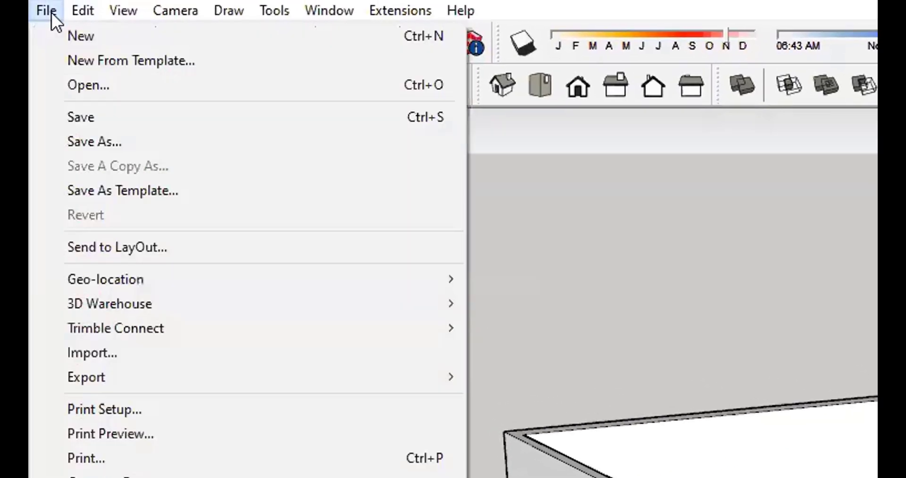
{"action": "left_click", "coordinate": [143, 140]}
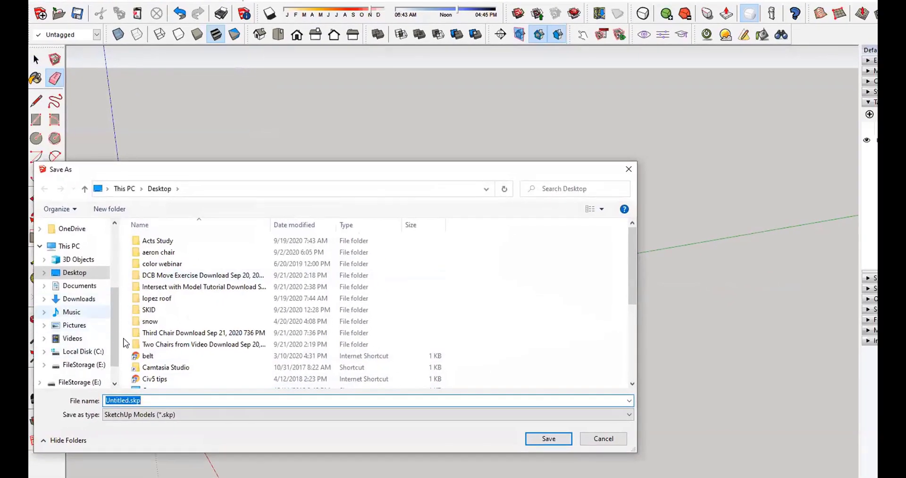
{"action": "double_click", "coordinate": [148, 310]}
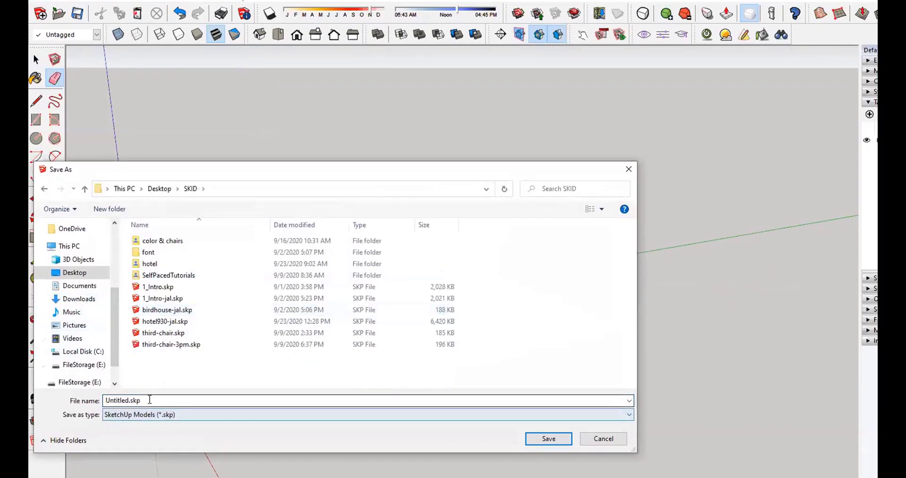
{"action": "double_click", "coordinate": [149, 400]}
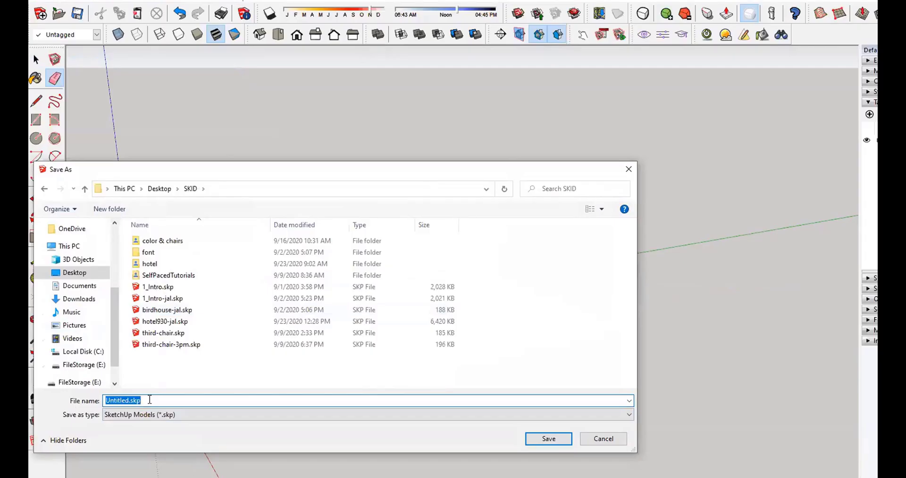
{"action": "type", "text": "hotel"}
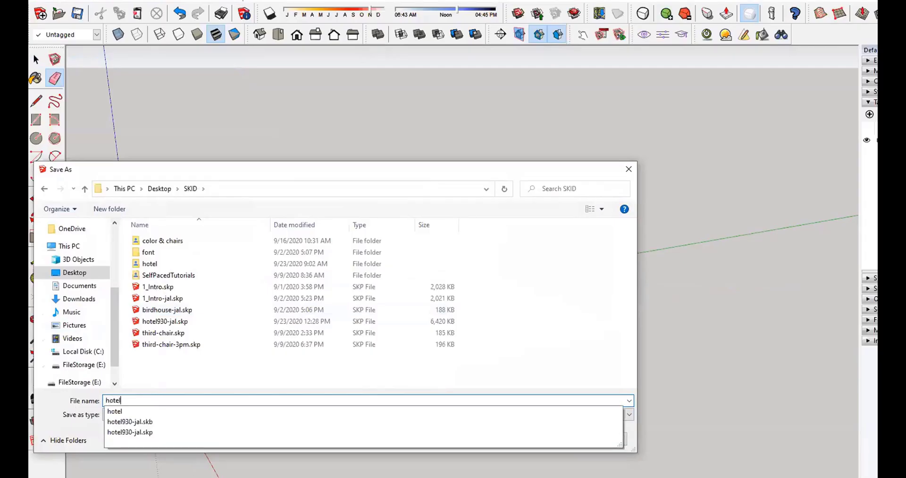
{"action": "type", "text": "-1235"}
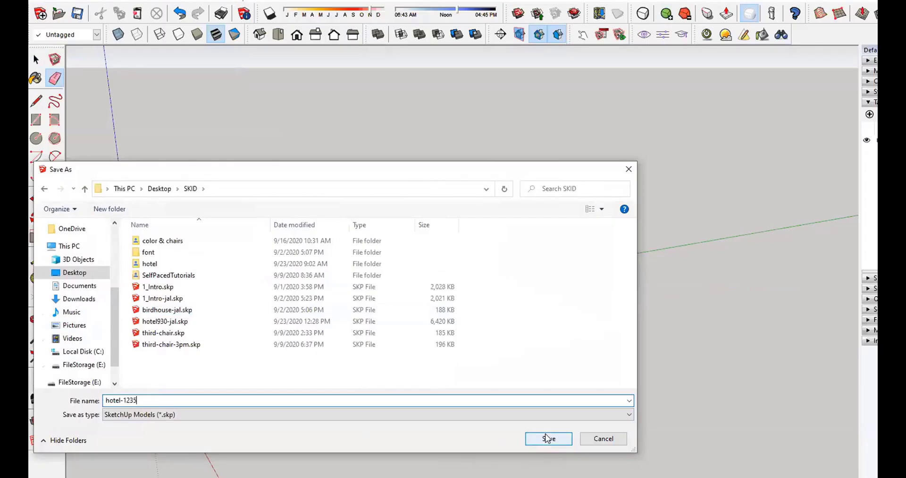
{"action": "left_click", "coordinate": [545, 439]}
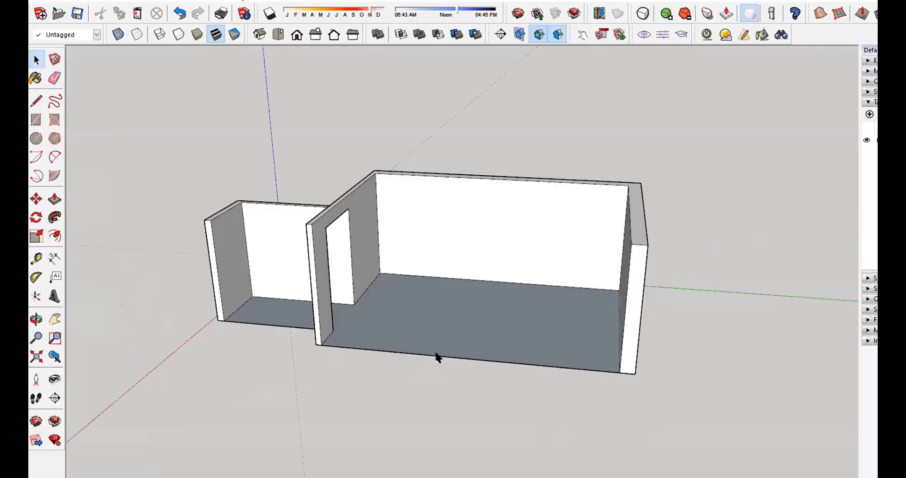
Step: Select the floor's boundary edges only, leaving the floor face out of the selection
{"action": "scroll", "coordinate": [431, 325], "scroll_direction": "up", "scroll_amount": 4}
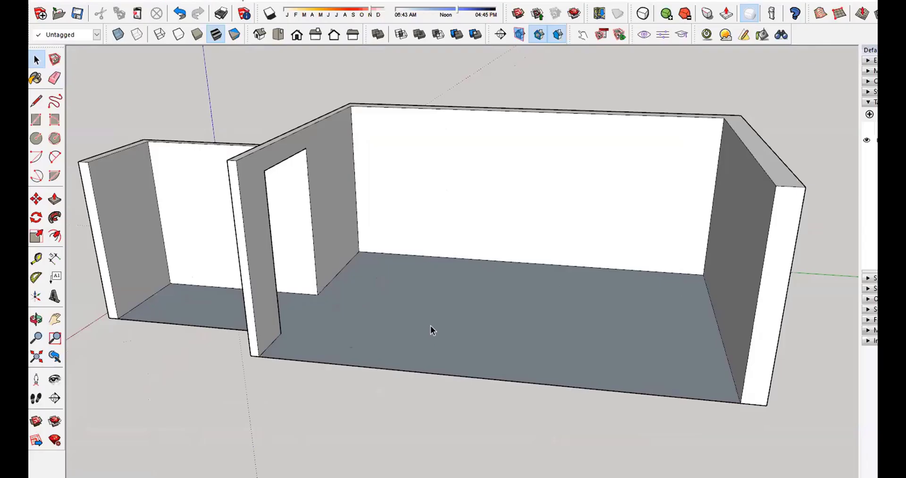
{"action": "middle_click_drag", "start_coordinate": [415, 324], "coordinate": [395, 308]}
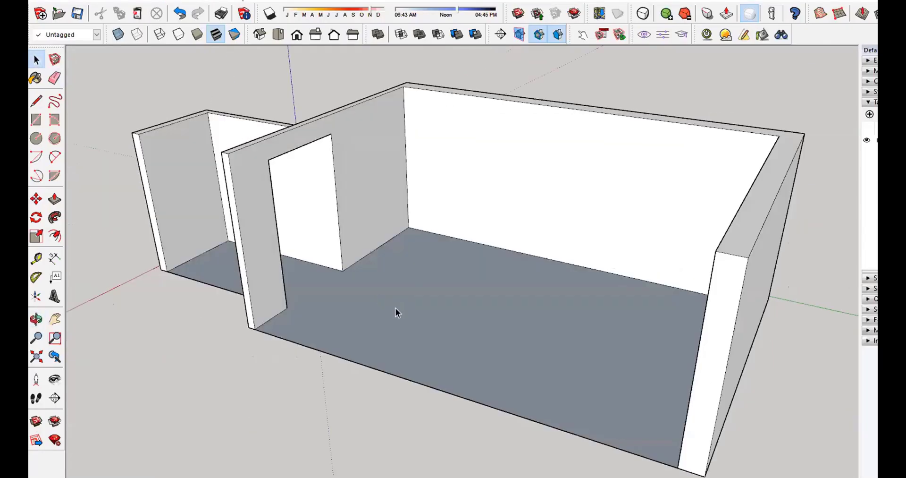
{"action": "left_click", "coordinate": [396, 307]}
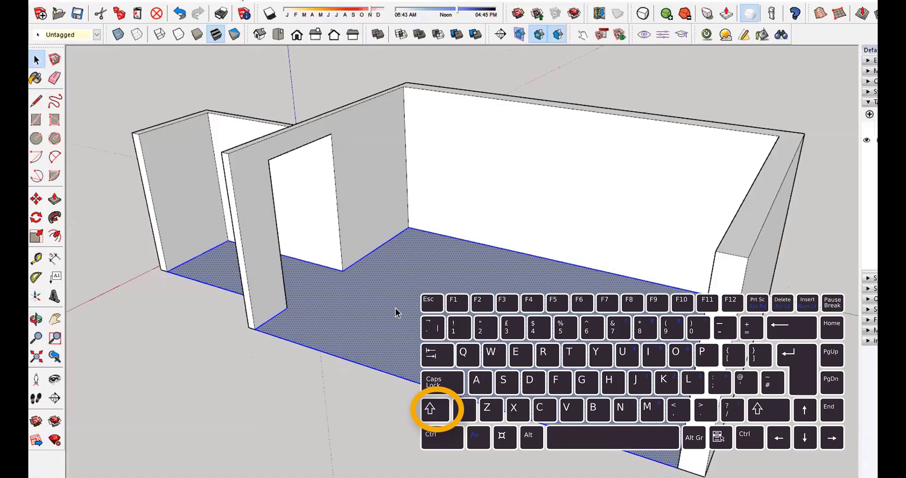
{"action": "key", "text": "shift"}
{"action": "left_click", "coordinate": [396, 308], "text": "shift"}
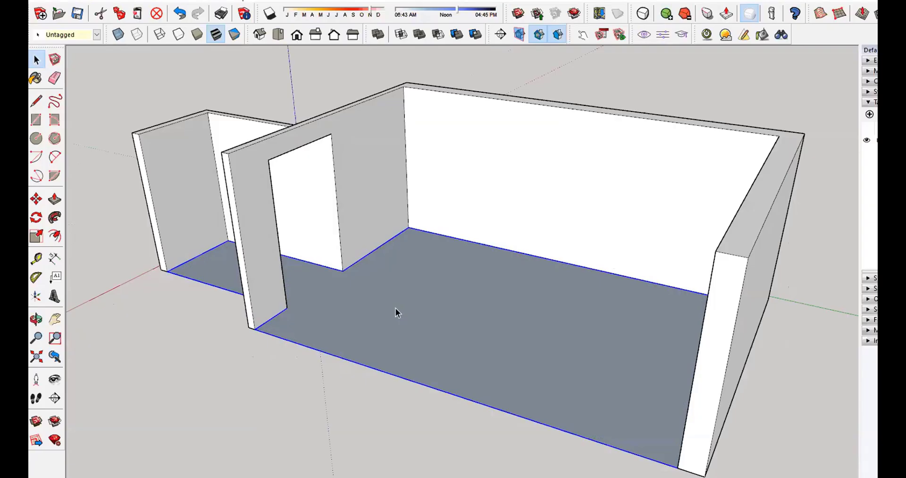
Step: Copy the selected floor boundary edges straight up 4" from the bedroom's inside corner to outline the baseboard
{"action": "key", "text": "m"}
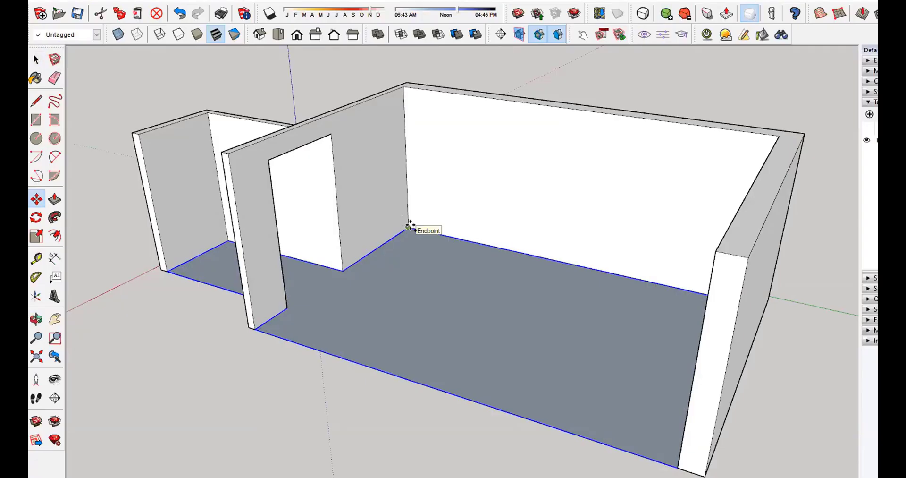
{"action": "left_click", "coordinate": [408, 228]}
{"action": "type", "text": "4"}
{"action": "key", "text": "Return"}
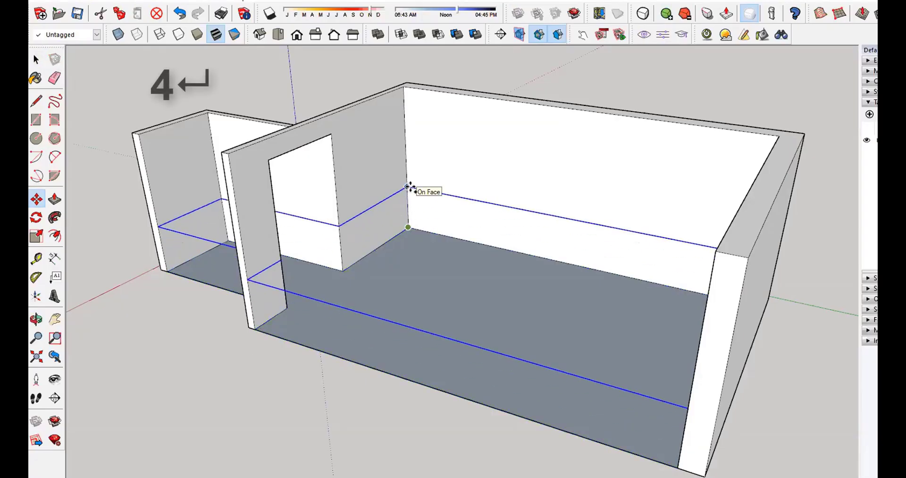
{"action": "key", "text": "Return"}
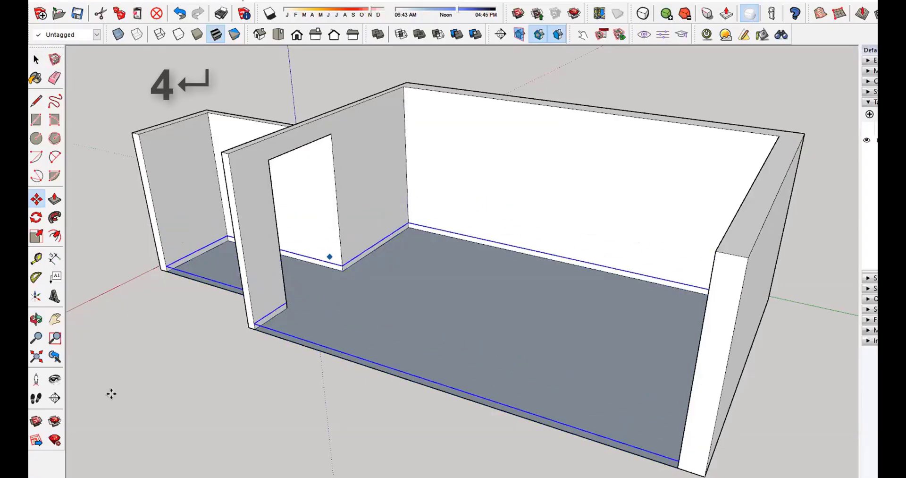
Step: Delete the copied baseboard edge that spans the open side of the entry
{"action": "middle_click_drag", "start_coordinate": [168, 362], "coordinate": [205, 322]}
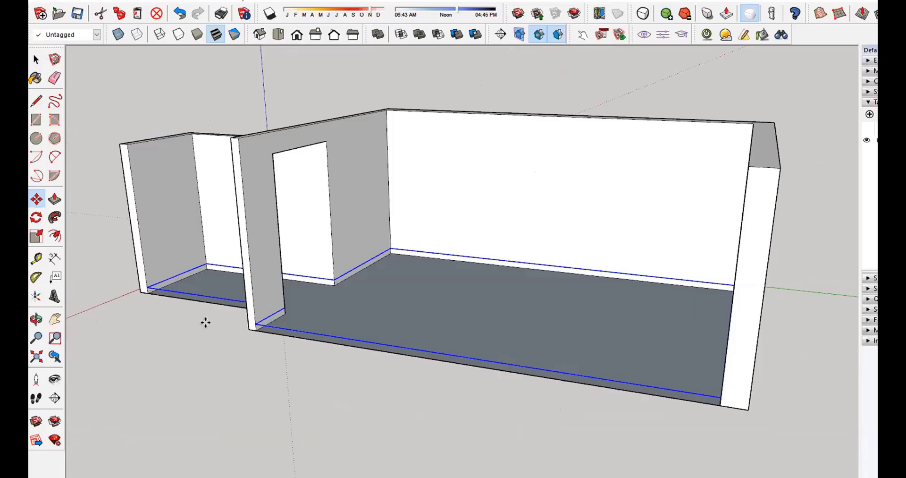
{"action": "middle_click_drag", "start_coordinate": [87, 404], "coordinate": [242, 446]}
{"action": "scroll", "coordinate": [178, 318], "scroll_direction": "up", "scroll_amount": 3}
{"action": "key", "text": "space"}
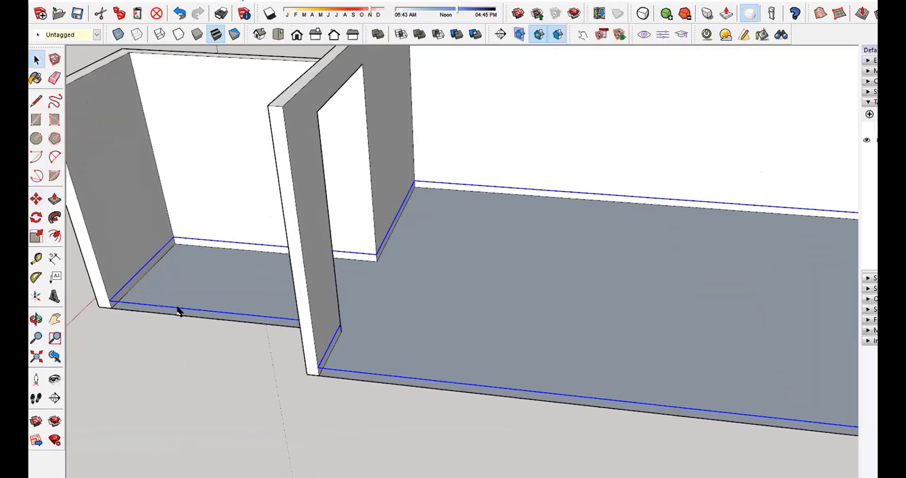
{"action": "left_click", "coordinate": [178, 307]}
{"action": "middle_click_drag", "start_coordinate": [234, 320], "coordinate": [249, 302]}
{"action": "key", "text": "Delete"}
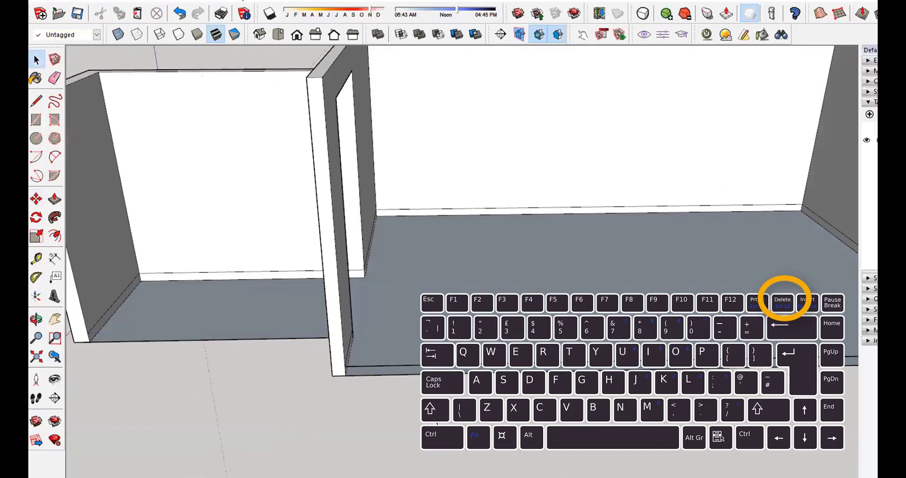
Step: Delete the copied baseboard edge that spans the open side of the bedroom and clear the selection
{"action": "middle_click_drag", "start_coordinate": [434, 419], "coordinate": [120, 401]}
{"action": "left_click", "coordinate": [307, 313]}
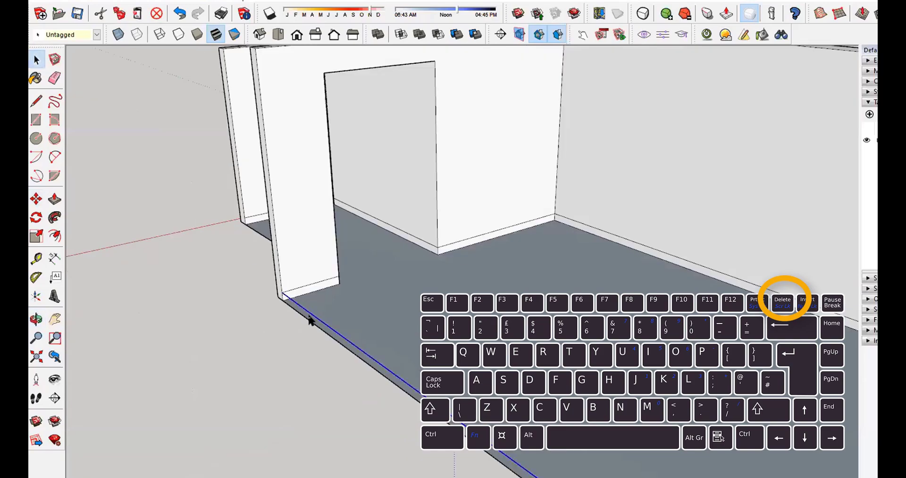
{"action": "middle_click_drag", "start_coordinate": [249, 326], "coordinate": [237, 345]}
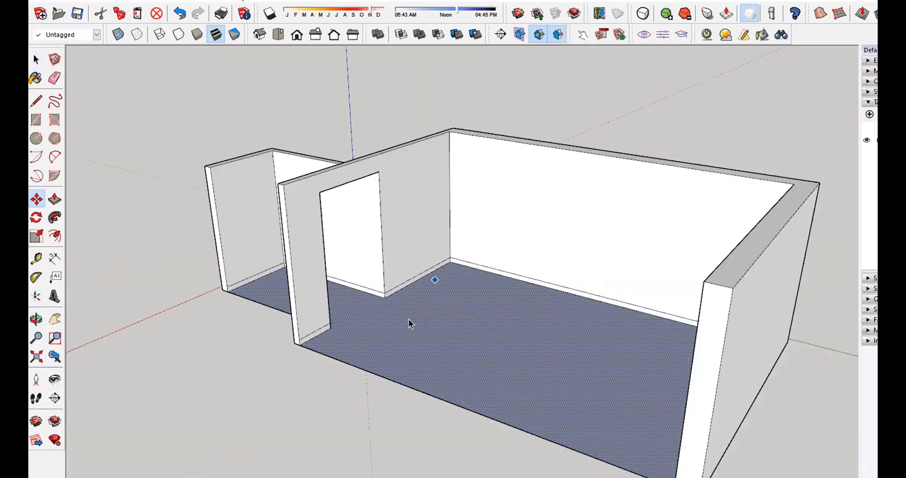
{"action": "key", "text": "space"}
{"action": "left_click", "coordinate": [262, 369]}
{"action": "scroll", "coordinate": [170, 346], "scroll_direction": "down", "scroll_amount": 4}
{"action": "middle_click_drag", "start_coordinate": [179, 349], "coordinate": [283, 365]}
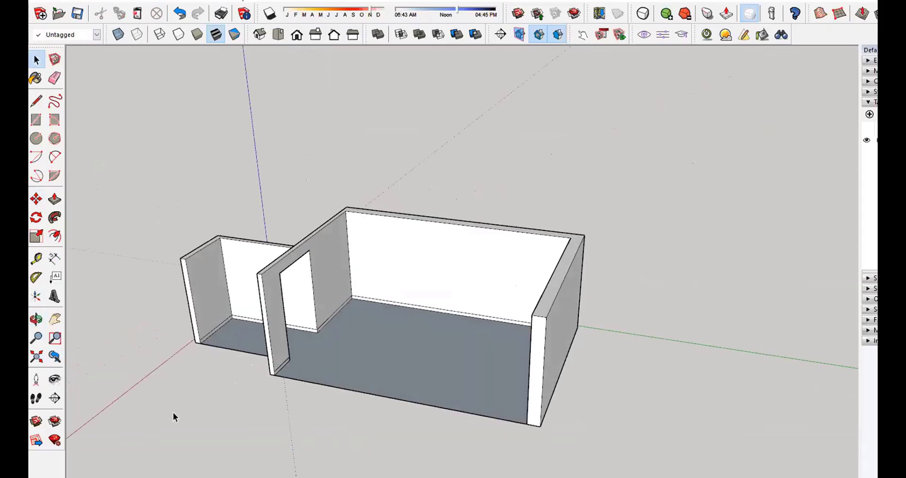
Step: Select the floor face together with its boundary edges from the underside of the room
{"action": "middle_click_drag", "start_coordinate": [196, 390], "coordinate": [117, 360]}
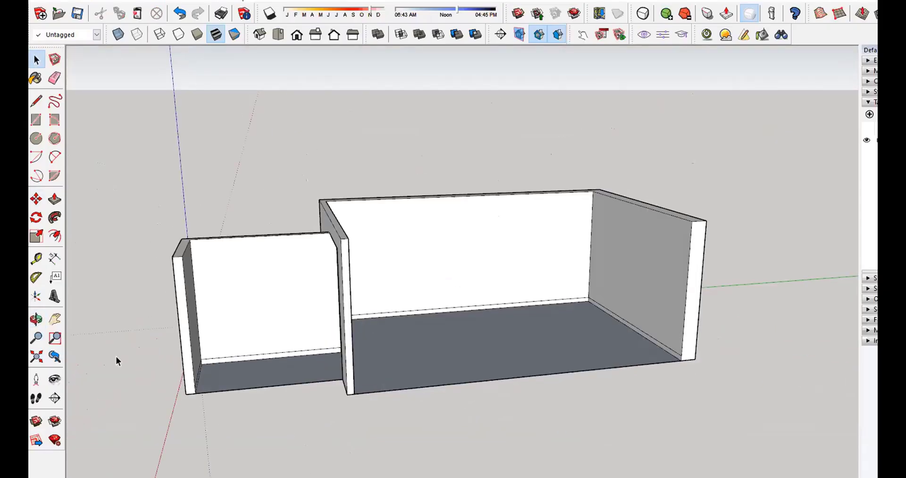
{"action": "middle_click_drag", "start_coordinate": [117, 360], "coordinate": [424, 258]}
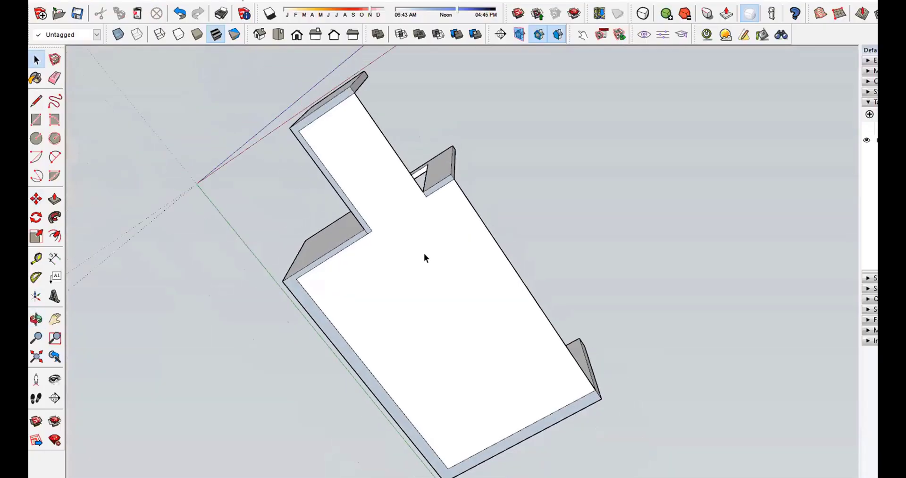
{"action": "double_click", "coordinate": [411, 287]}
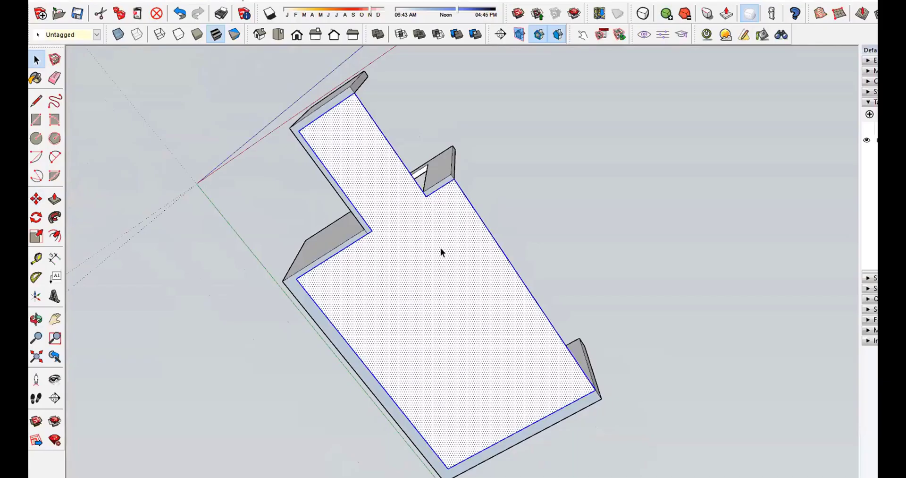
{"action": "scroll", "coordinate": [314, 138], "scroll_direction": "up", "scroll_amount": 5}
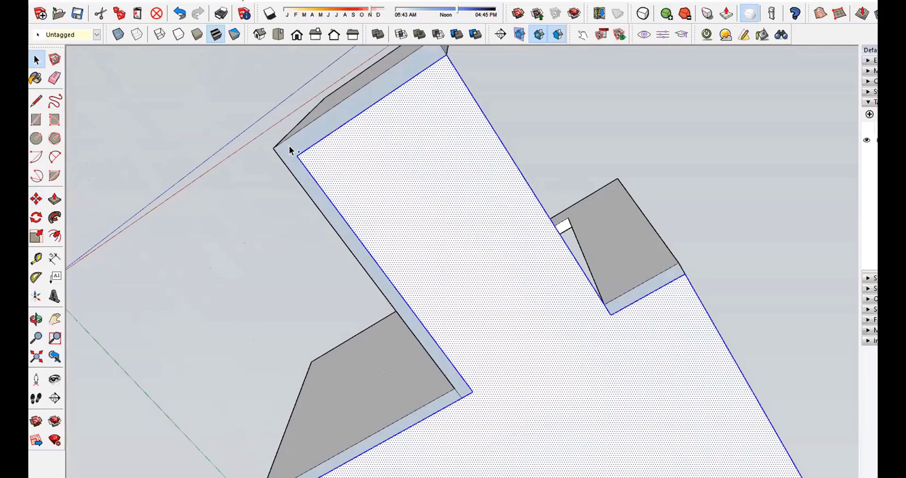
Step: Add the bottom faces of all the walls to the floor selection, including the one under the short wall beside the doorway opening
{"action": "scroll", "coordinate": [652, 303], "scroll_direction": "up", "scroll_amount": 2}
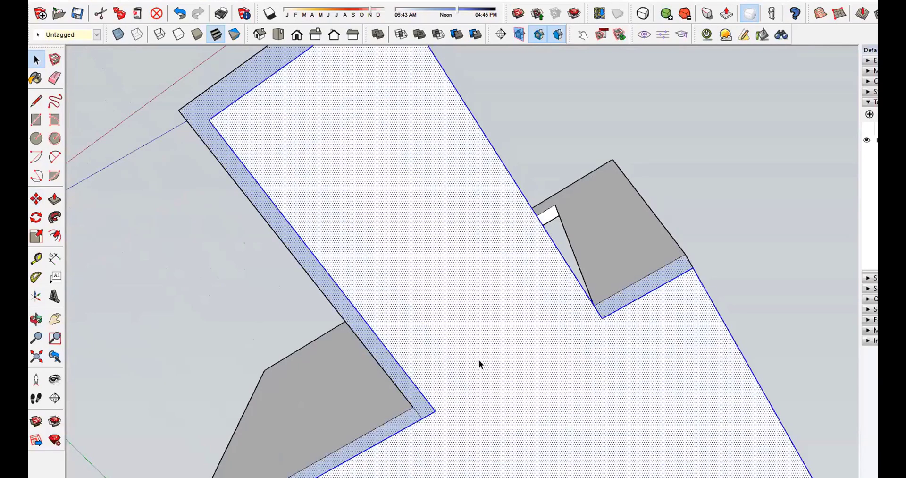
{"action": "scroll", "coordinate": [487, 244], "scroll_direction": "down", "scroll_amount": 1}
{"action": "scroll", "coordinate": [487, 244], "scroll_direction": "down", "scroll_amount": 2}
{"action": "scroll", "coordinate": [427, 424], "scroll_direction": "up", "scroll_amount": 3}
{"action": "scroll", "coordinate": [323, 243], "scroll_direction": "down", "scroll_amount": 4}
{"action": "scroll", "coordinate": [401, 347], "scroll_direction": "up", "scroll_amount": 3}
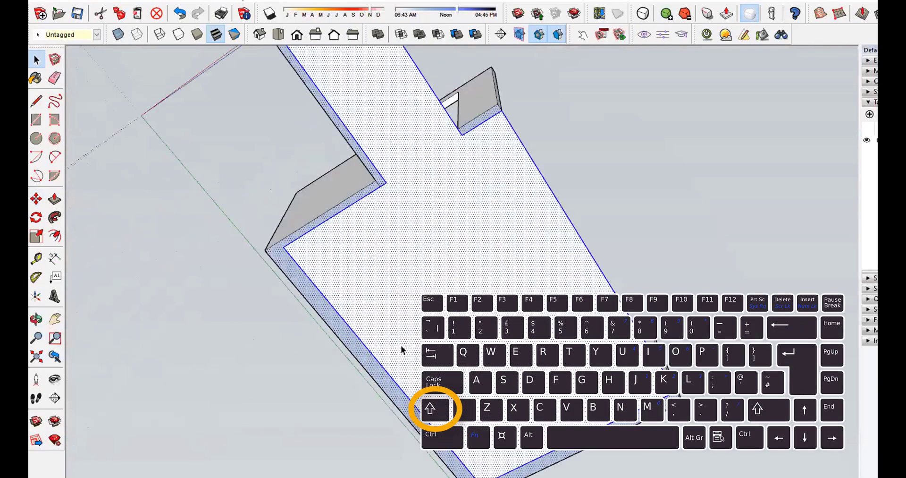
{"action": "scroll", "coordinate": [399, 315], "scroll_direction": "down", "scroll_amount": 2}
{"action": "scroll", "coordinate": [384, 174], "scroll_direction": "up", "scroll_amount": 1}
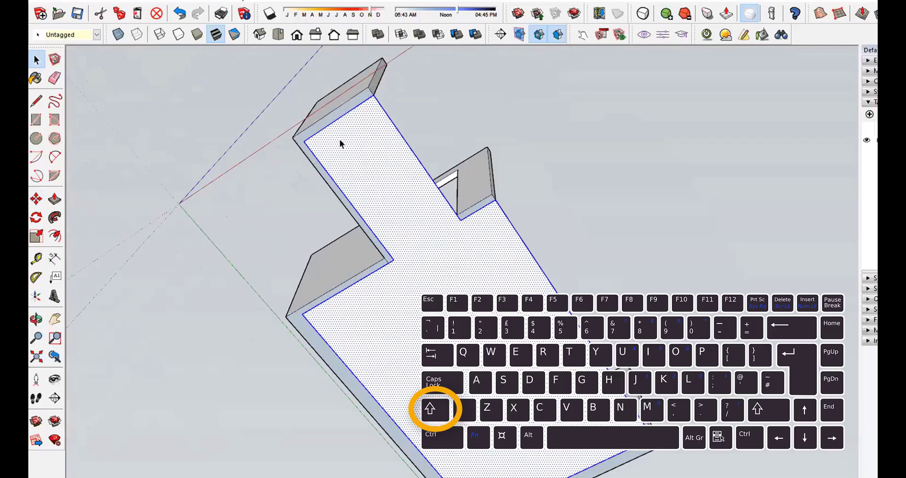
{"action": "scroll", "coordinate": [330, 136], "scroll_direction": "up", "scroll_amount": 2}
{"action": "scroll", "coordinate": [313, 131], "scroll_direction": "up", "scroll_amount": 1}
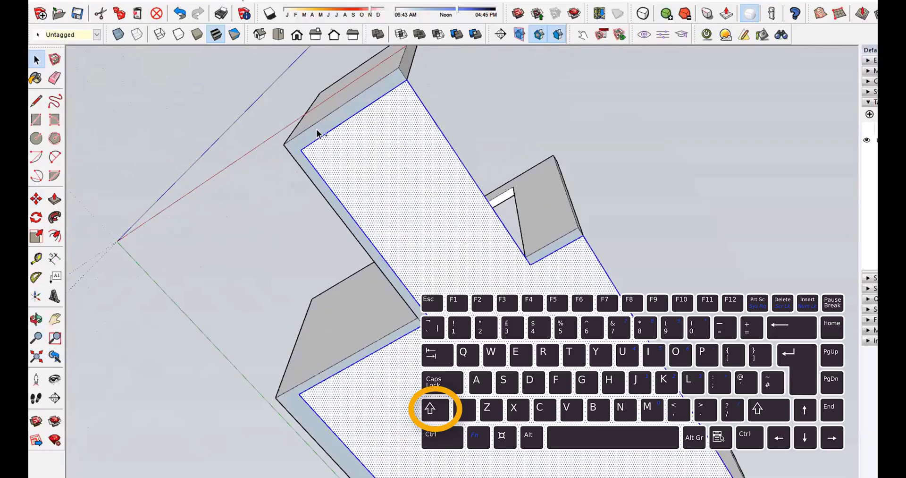
{"action": "left_click", "coordinate": [318, 134], "text": "shift"}
{"action": "left_click", "coordinate": [304, 413], "text": "ctrl"}
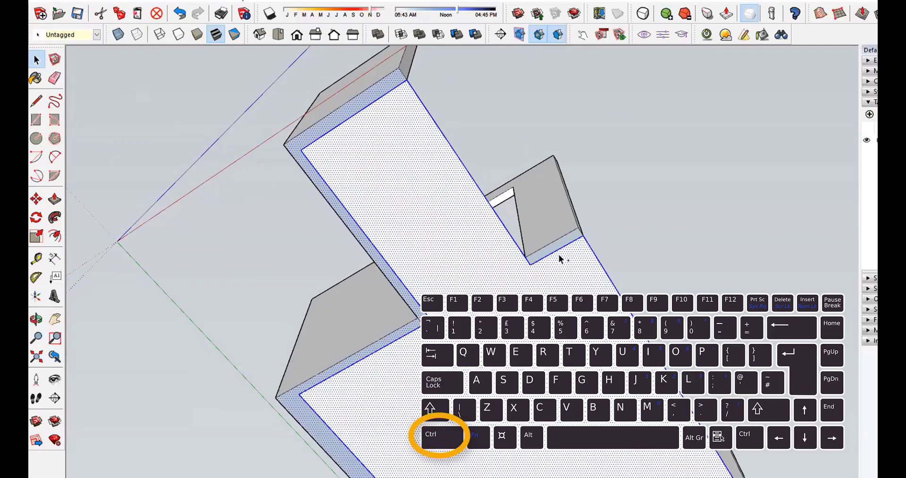
{"action": "scroll", "coordinate": [557, 253], "scroll_direction": "up", "scroll_amount": 1}
{"action": "scroll", "coordinate": [551, 252], "scroll_direction": "down", "scroll_amount": 2}
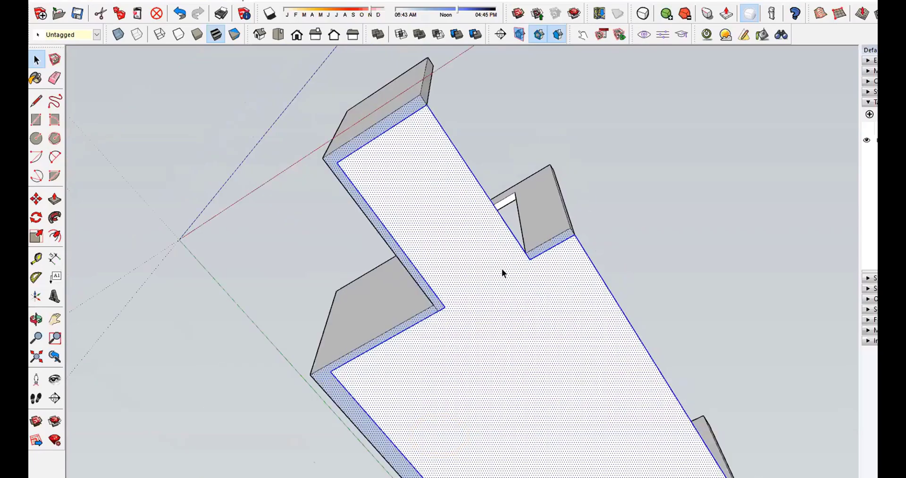
Step: Make the selected floor and wall-bottom faces a component named floor, replacing the selection with the component
{"action": "middle_click_drag", "start_coordinate": [502, 268], "coordinate": [415, 223], "text": "shift"}
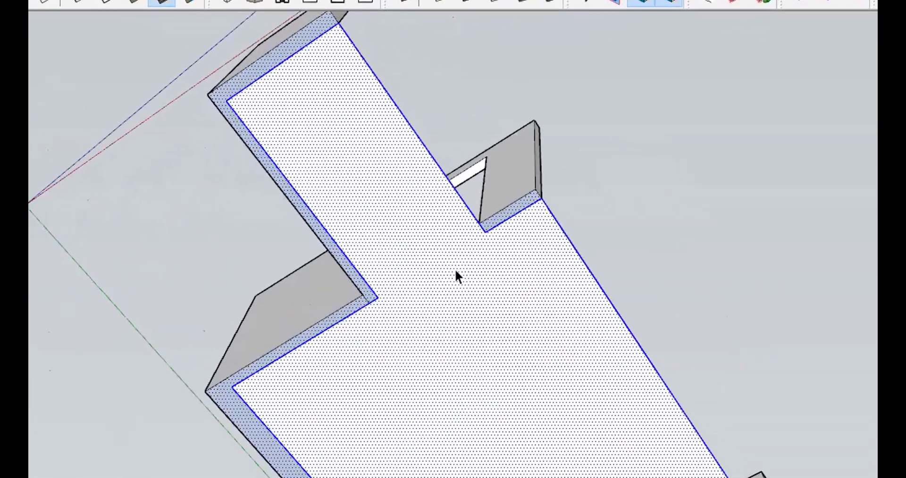
{"action": "right_click", "coordinate": [415, 222]}
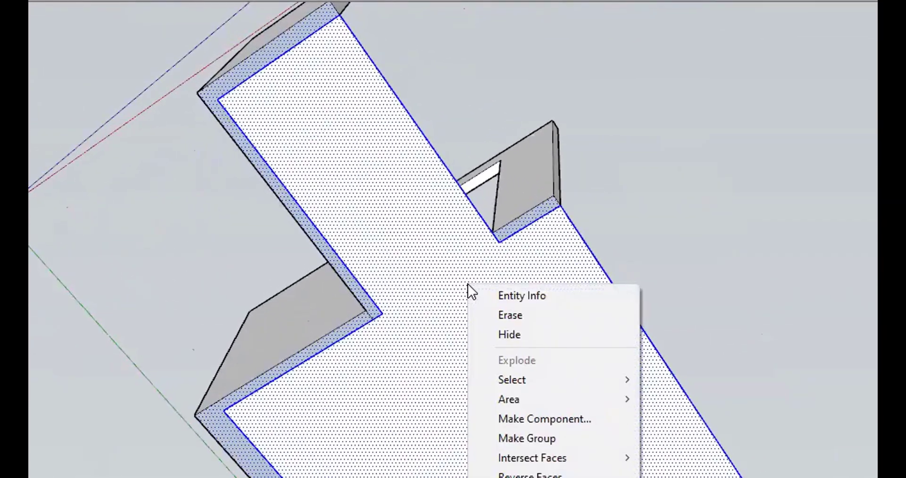
{"action": "left_click", "coordinate": [578, 418]}
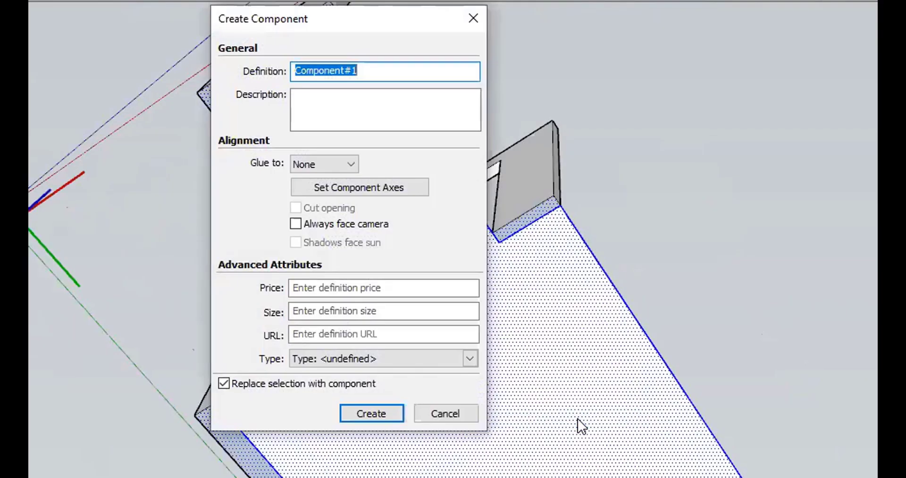
{"action": "type", "text": "floor"}
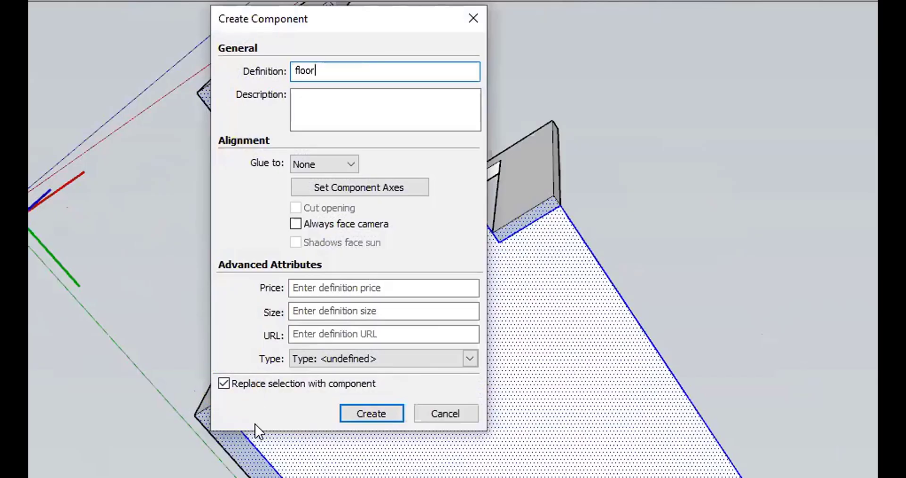
{"action": "left_click", "coordinate": [366, 414]}
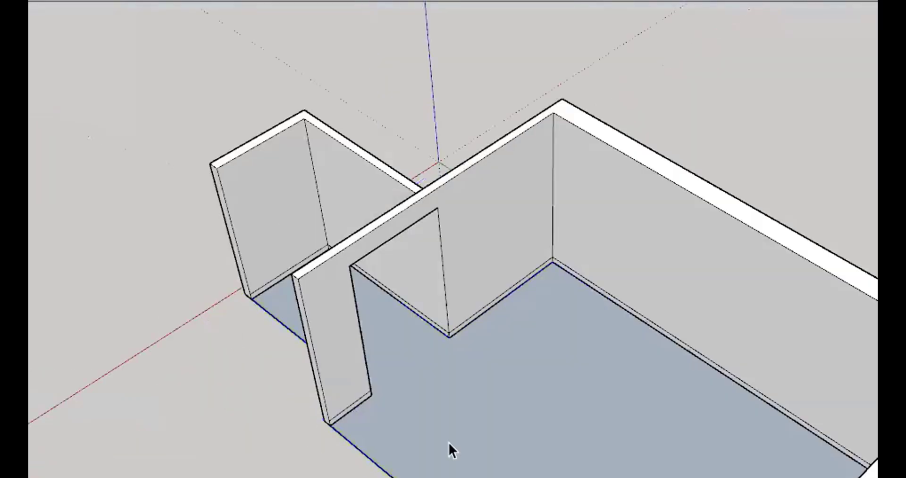
Step: Select the new floor component and examine its extent from above and below the room
{"action": "left_click", "coordinate": [449, 443]}
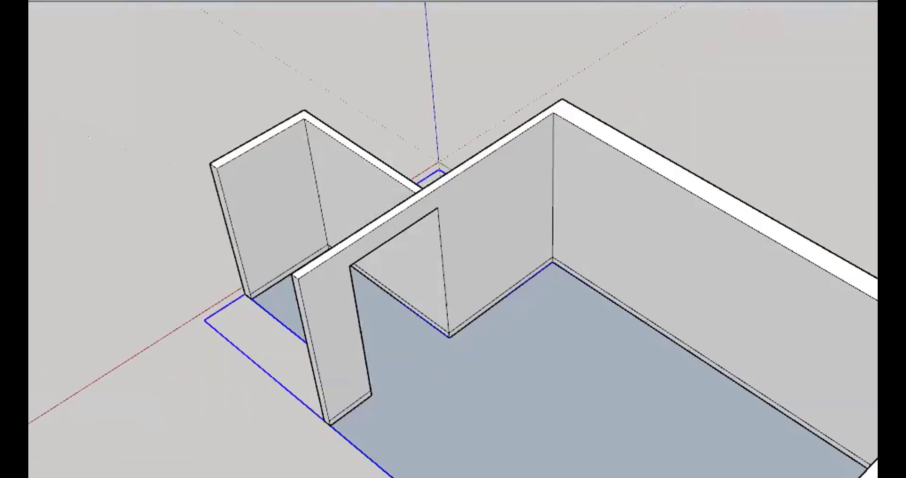
{"action": "left_click", "coordinate": [434, 440]}
{"action": "left_click", "coordinate": [416, 455]}
{"action": "left_click", "coordinate": [416, 455]}
{"action": "left_click", "coordinate": [470, 456]}
{"action": "left_click", "coordinate": [474, 453]}
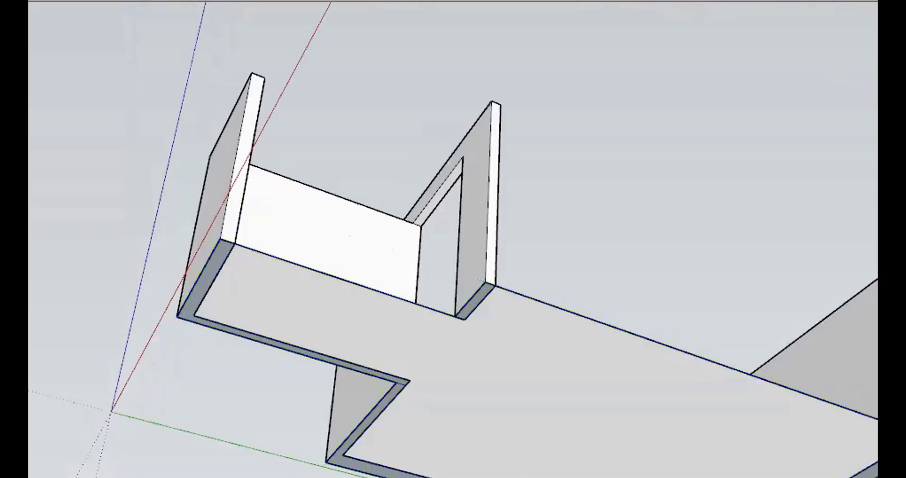
{"action": "scroll", "coordinate": [226, 252], "scroll_direction": "up", "scroll_amount": 3}
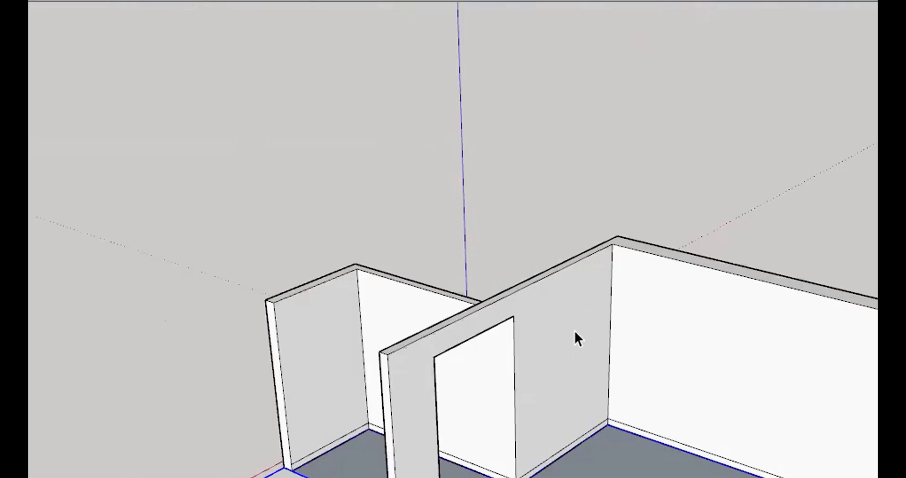
Step: Select all the connected wall geometry and make it a component named walls, replacing the selection with the component
{"action": "triple_click", "coordinate": [574, 331]}
{"action": "scroll", "coordinate": [573, 330], "scroll_direction": "down", "scroll_amount": 3}
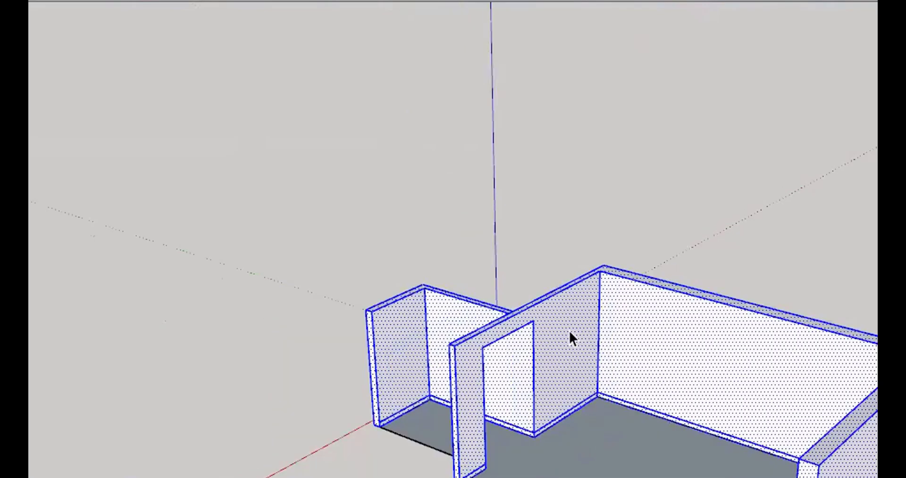
{"action": "middle_click_drag", "start_coordinate": [569, 331], "coordinate": [669, 172]}
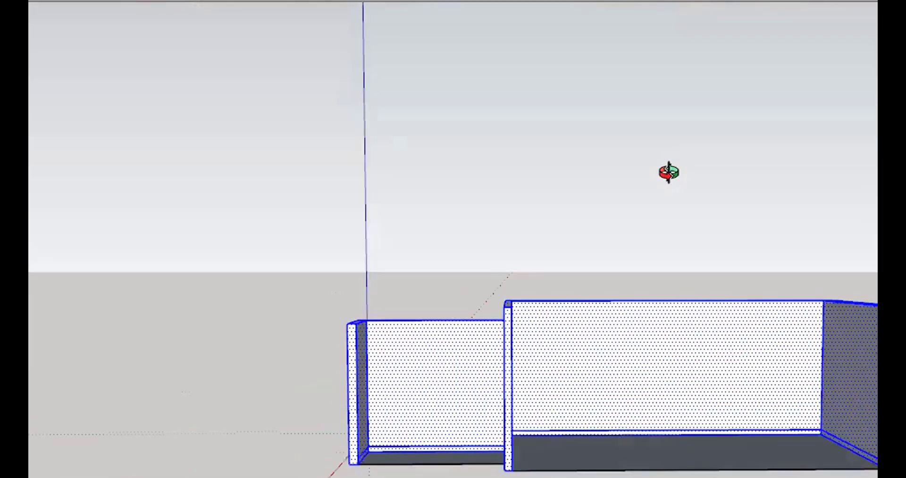
{"action": "middle_click_drag", "start_coordinate": [449, 263], "coordinate": [574, 367]}
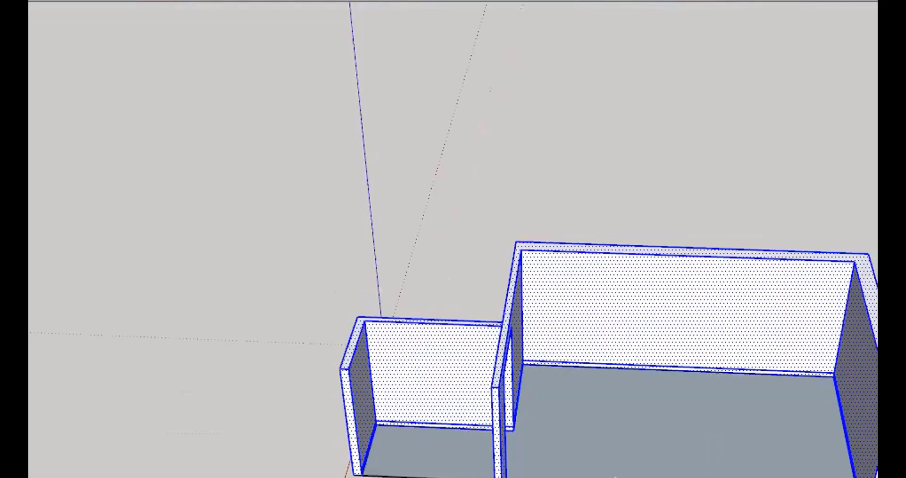
{"action": "middle_click_drag", "start_coordinate": [584, 448], "coordinate": [582, 317]}
{"action": "right_click", "coordinate": [582, 317]}
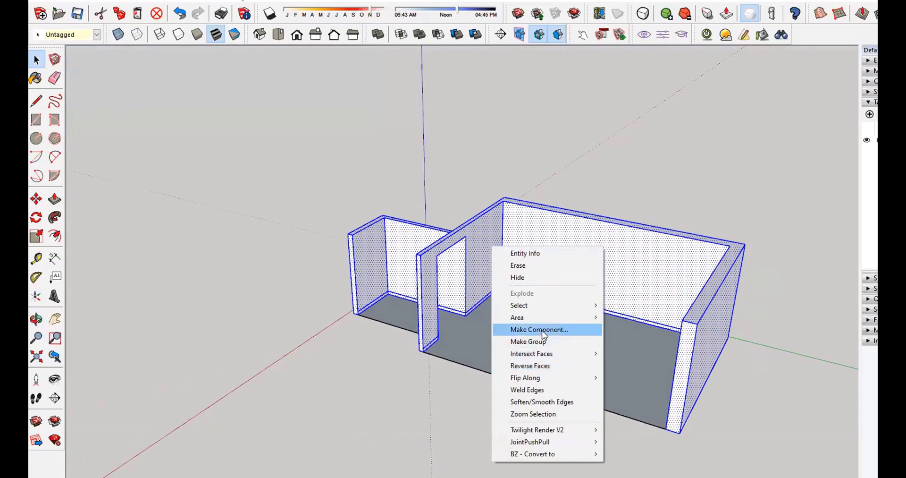
{"action": "left_click", "coordinate": [540, 330]}
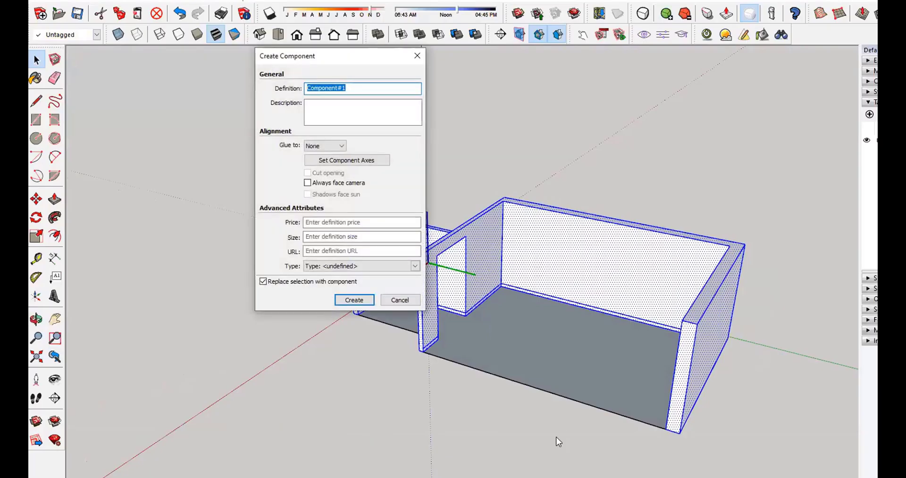
{"action": "type", "text": "walls"}
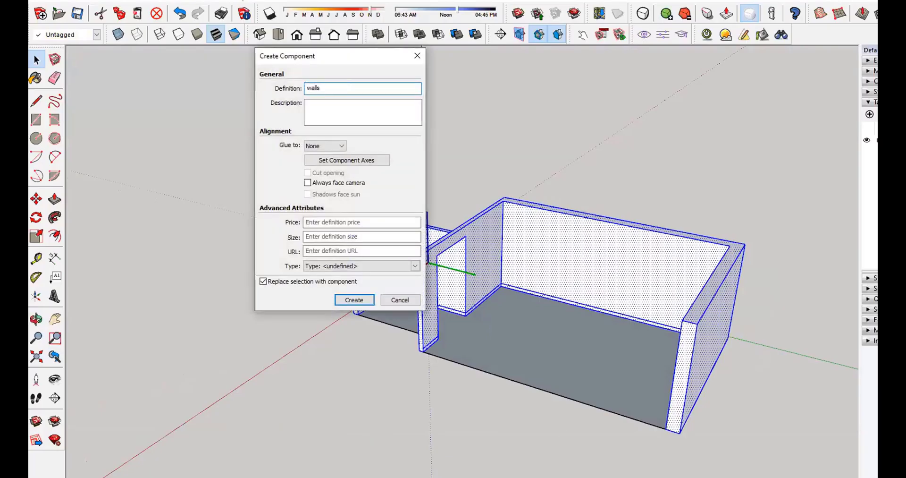
{"action": "left_click", "coordinate": [349, 300]}
{"action": "middle_click_drag", "start_coordinate": [354, 368], "coordinate": [558, 291]}
{"action": "left_click", "coordinate": [522, 410]}
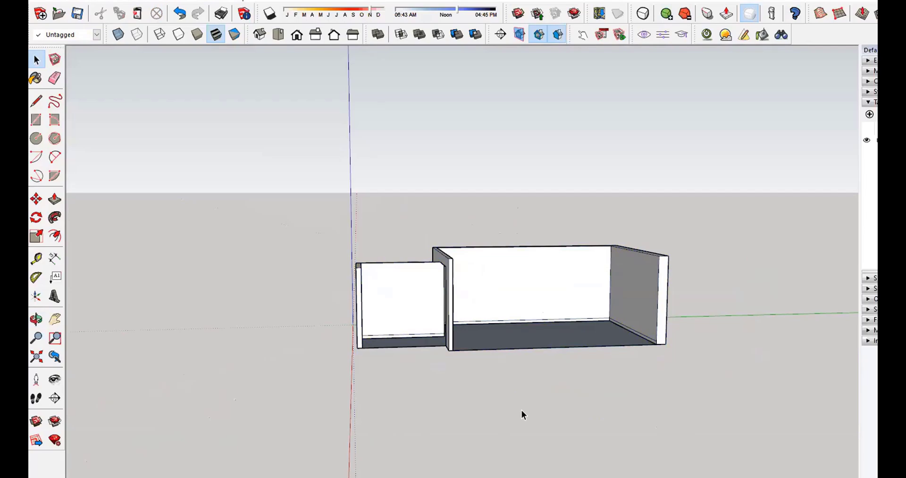
Step: Draw a rectangle between the inner wall corners at wall-top height over the main room, and another over the smaller adjoining room, as ceilings
{"action": "middle_click_drag", "start_coordinate": [522, 410], "coordinate": [503, 260]}
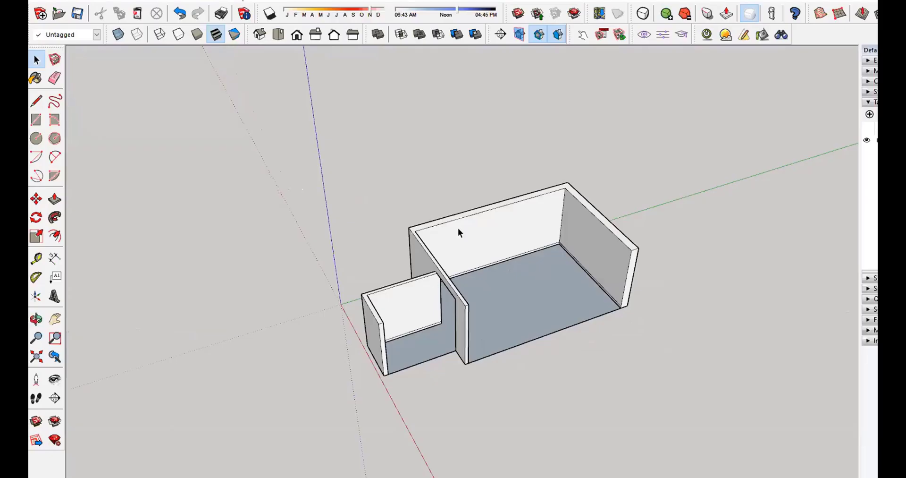
{"action": "key", "text": "r"}
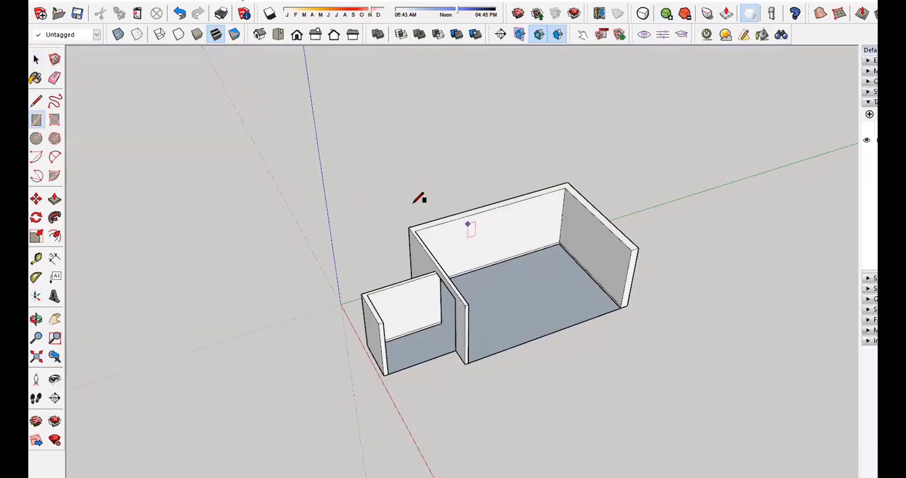
{"action": "middle_click_drag", "start_coordinate": [370, 280], "coordinate": [441, 265]}
{"action": "scroll", "coordinate": [434, 272], "scroll_direction": "up", "scroll_amount": 2}
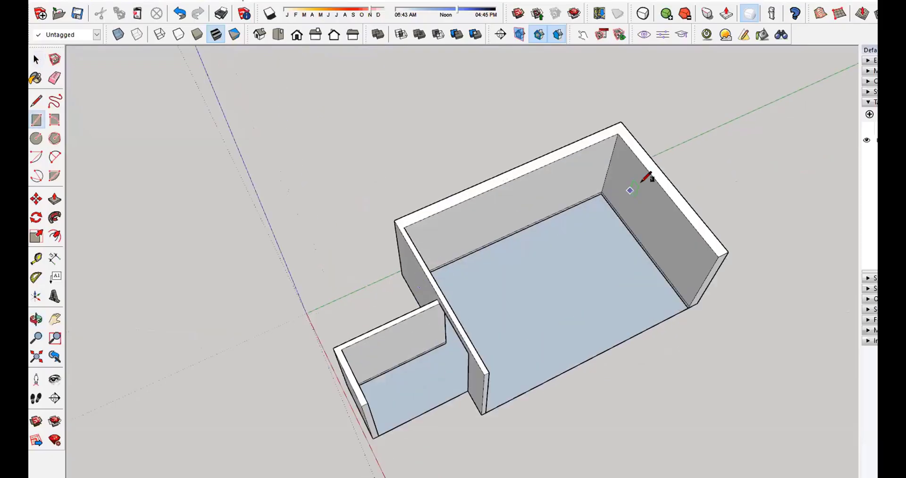
{"action": "left_click", "coordinate": [619, 133]}
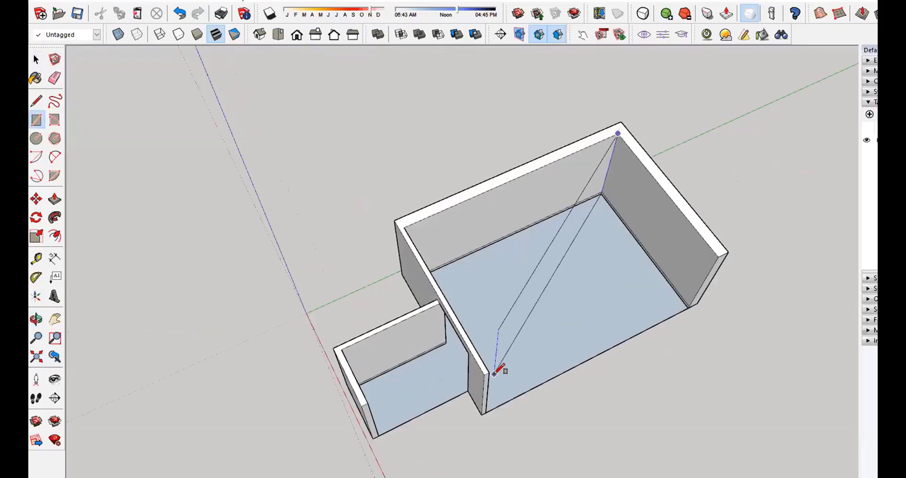
{"action": "left_click", "coordinate": [489, 372]}
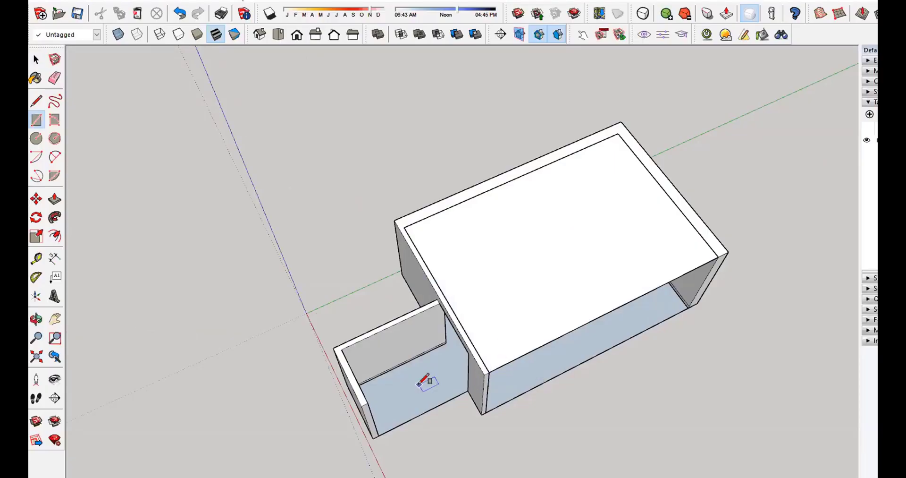
{"action": "left_click", "coordinate": [440, 301]}
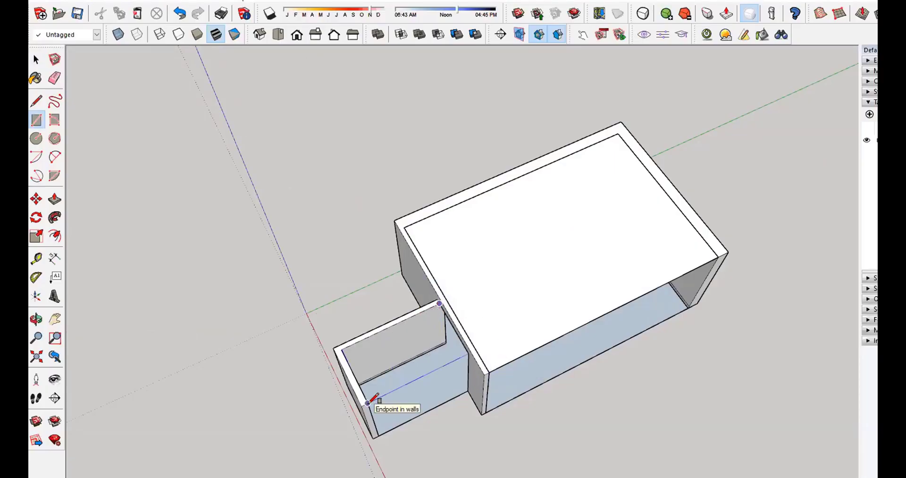
{"action": "left_click", "coordinate": [374, 405]}
Step: Reverse the ceiling faces of both the main room and the smaller room
{"action": "middle_click_drag", "start_coordinate": [446, 389], "coordinate": [326, 89]}
{"action": "key", "text": "space"}
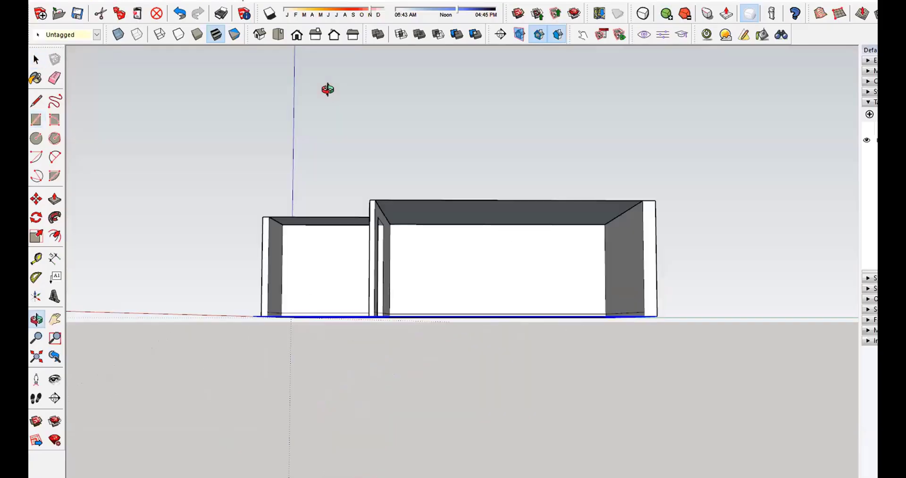
{"action": "scroll", "coordinate": [447, 267], "scroll_direction": "up", "scroll_amount": 8}
{"action": "scroll", "coordinate": [482, 276], "scroll_direction": "down", "scroll_amount": 3}
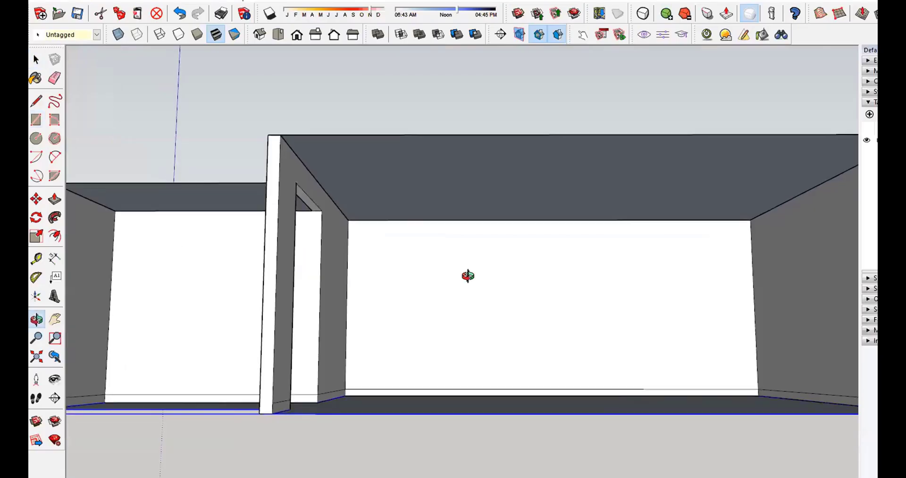
{"action": "middle_click_drag", "start_coordinate": [455, 257], "coordinate": [446, 413]}
{"action": "scroll", "coordinate": [429, 285], "scroll_direction": "up", "scroll_amount": 3}
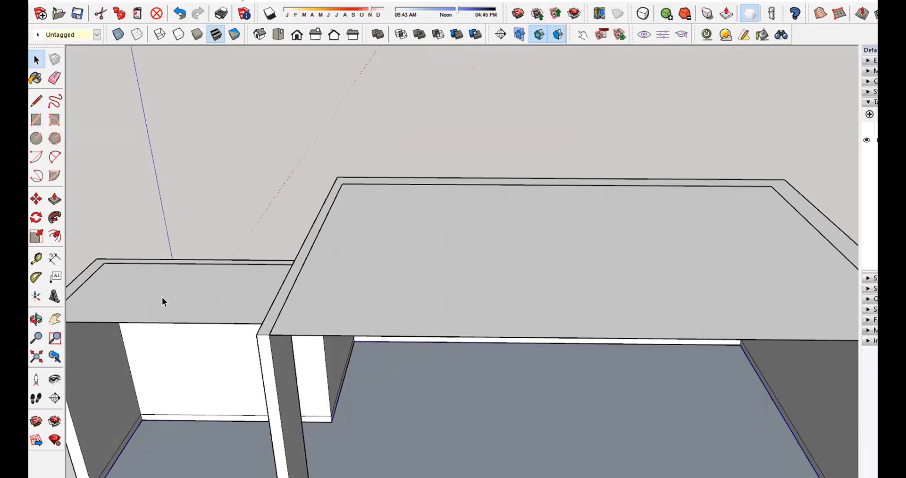
{"action": "middle_click_drag", "start_coordinate": [163, 301], "coordinate": [169, 146]}
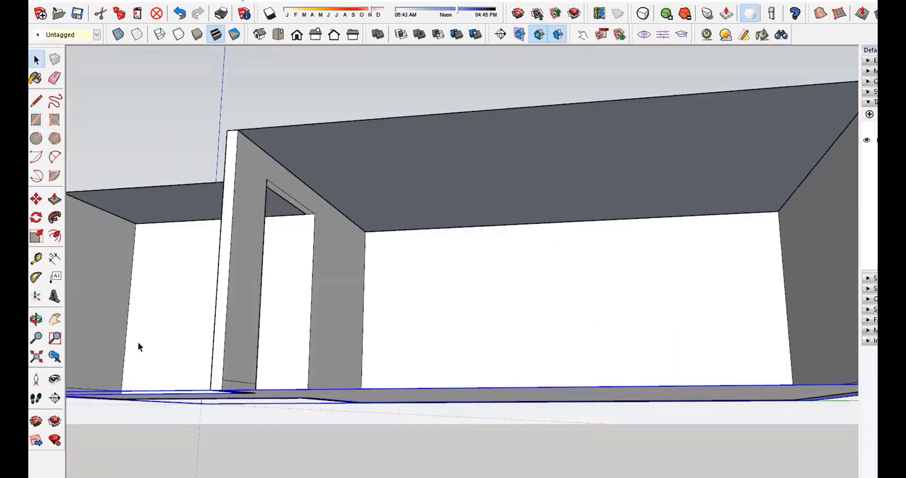
{"action": "middle_click_drag", "start_coordinate": [243, 253], "coordinate": [429, 300]}
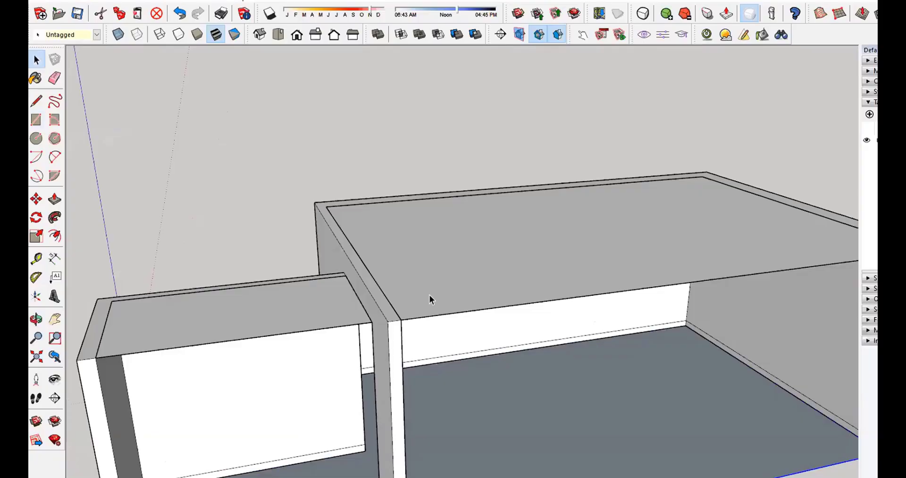
{"action": "left_click", "coordinate": [452, 269]}
{"action": "right_click", "coordinate": [459, 261]}
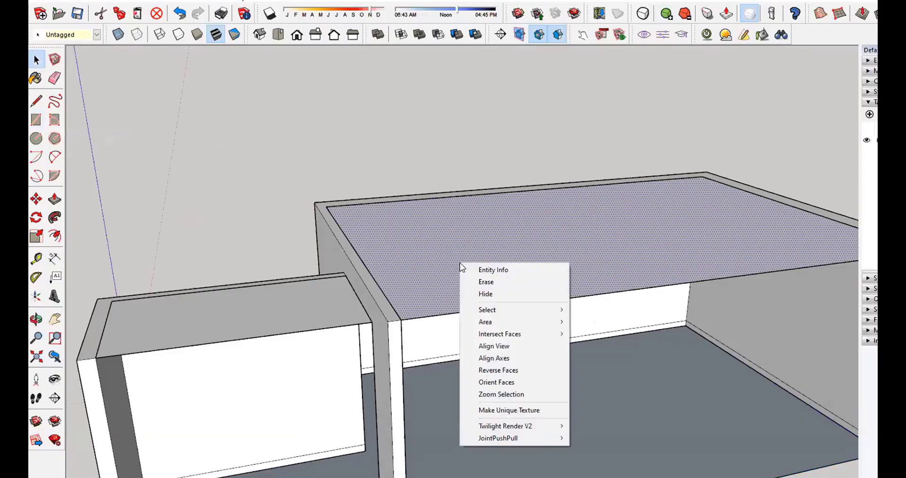
{"action": "left_click", "coordinate": [515, 371]}
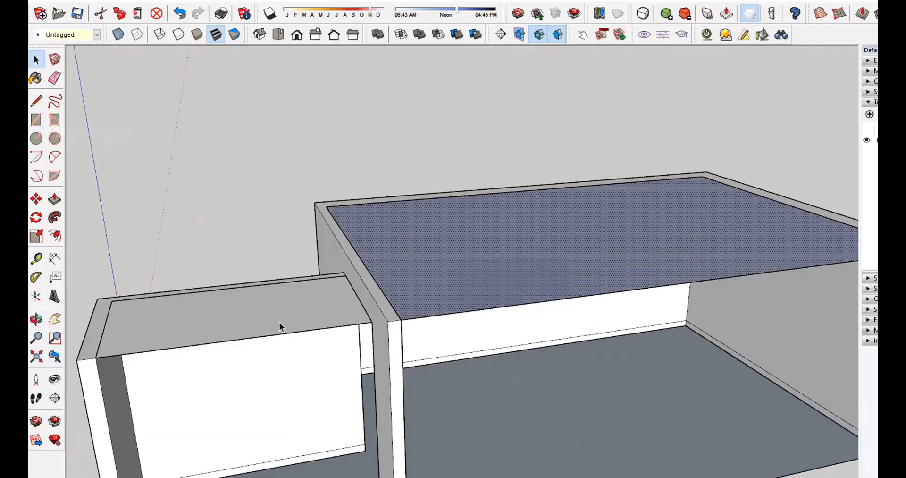
{"action": "left_click", "coordinate": [279, 326]}
{"action": "right_click", "coordinate": [279, 323]}
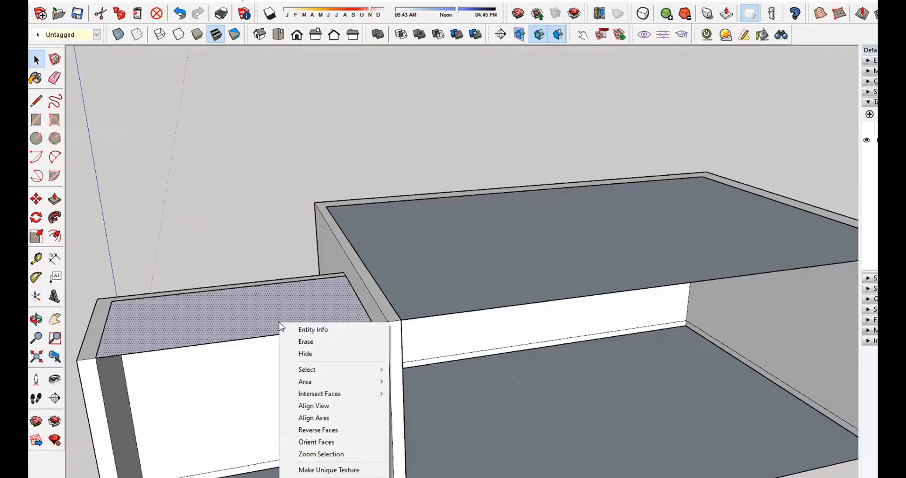
{"action": "left_click", "coordinate": [325, 430]}
Step: Reverse the room's floor face inside the floor component, and close the component
{"action": "middle_click_drag", "start_coordinate": [233, 239], "coordinate": [330, 171]}
{"action": "key", "text": "space"}
{"action": "scroll", "coordinate": [254, 249], "scroll_direction": "up", "scroll_amount": 3}
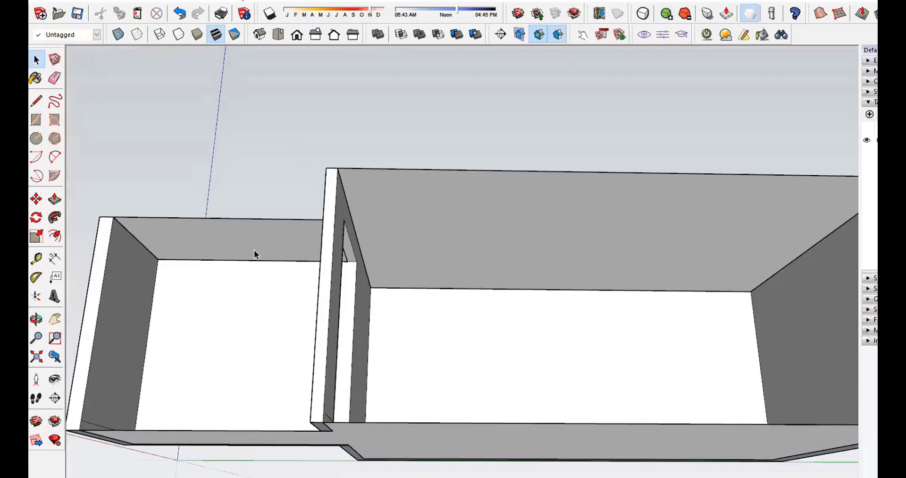
{"action": "middle_click_drag", "start_coordinate": [689, 308], "coordinate": [335, 367]}
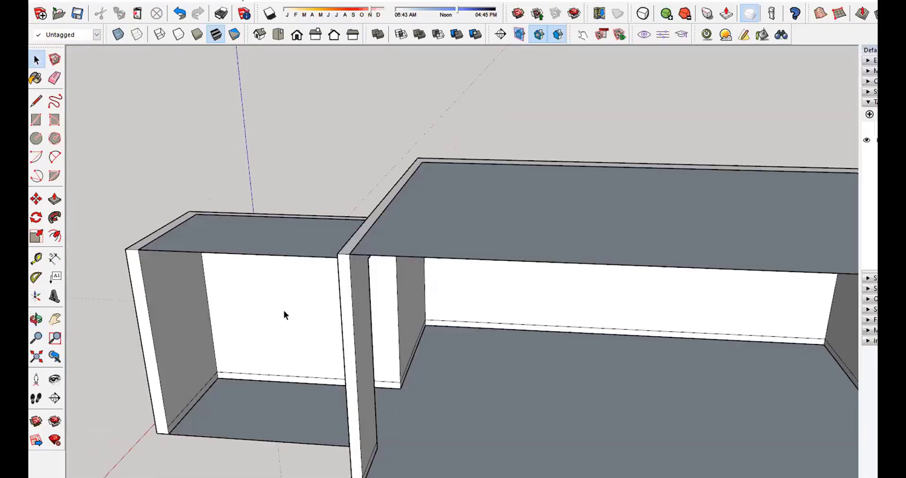
{"action": "scroll", "coordinate": [211, 366], "scroll_direction": "down", "scroll_amount": 3}
{"action": "scroll", "coordinate": [386, 383], "scroll_direction": "up", "scroll_amount": 3}
{"action": "scroll", "coordinate": [385, 379], "scroll_direction": "up", "scroll_amount": 2}
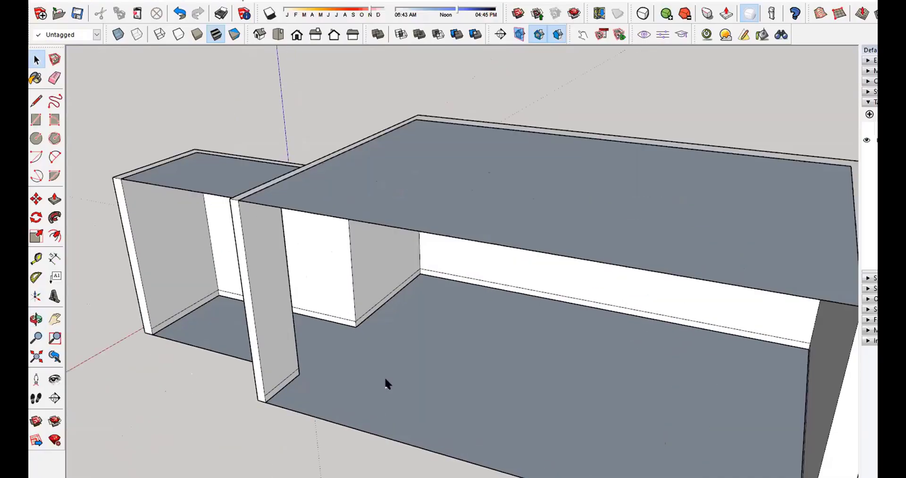
{"action": "double_click", "coordinate": [385, 379]}
{"action": "right_click", "coordinate": [387, 385]}
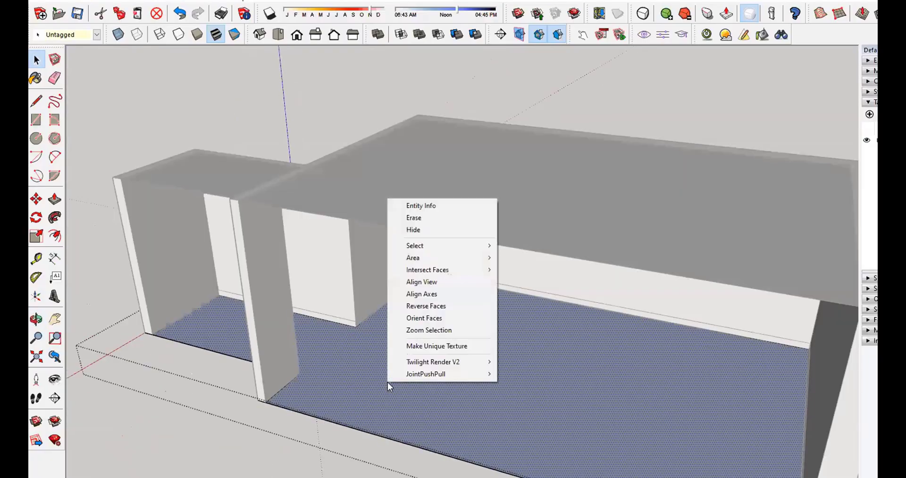
{"action": "left_click", "coordinate": [427, 306]}
{"action": "left_click", "coordinate": [271, 471]}
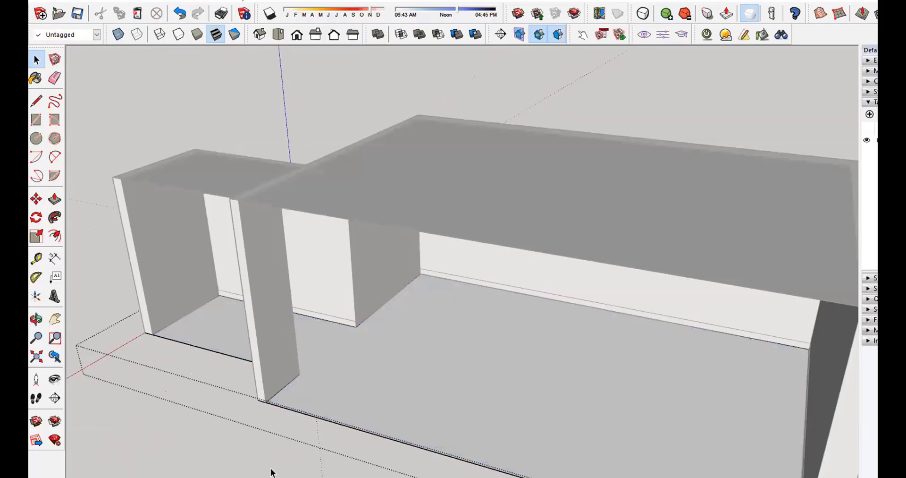
{"action": "left_click", "coordinate": [266, 464]}
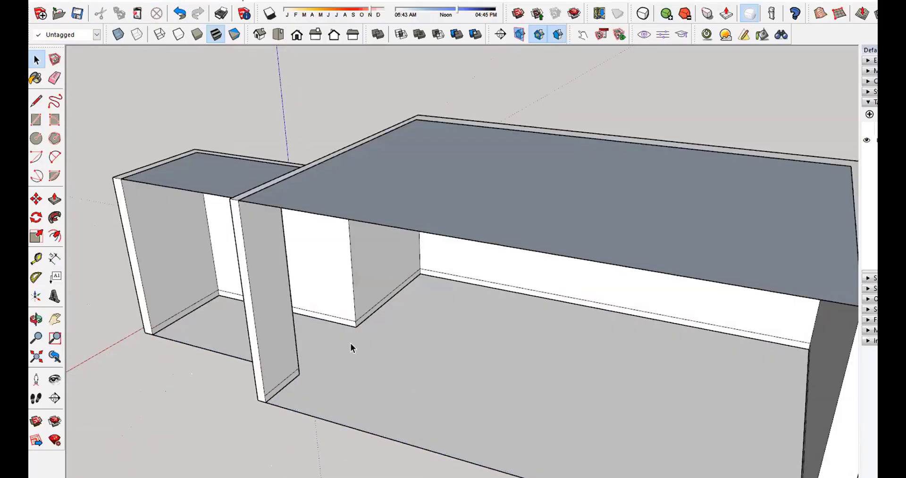
Step: Select both ceiling faces with their bounding edges and make them a component named ceil, replacing the selection with the component
{"action": "scroll", "coordinate": [399, 267], "scroll_direction": "down", "scroll_amount": 3}
{"action": "left_click", "coordinate": [398, 267]}
{"action": "scroll", "coordinate": [438, 261], "scroll_direction": "down", "scroll_amount": 3}
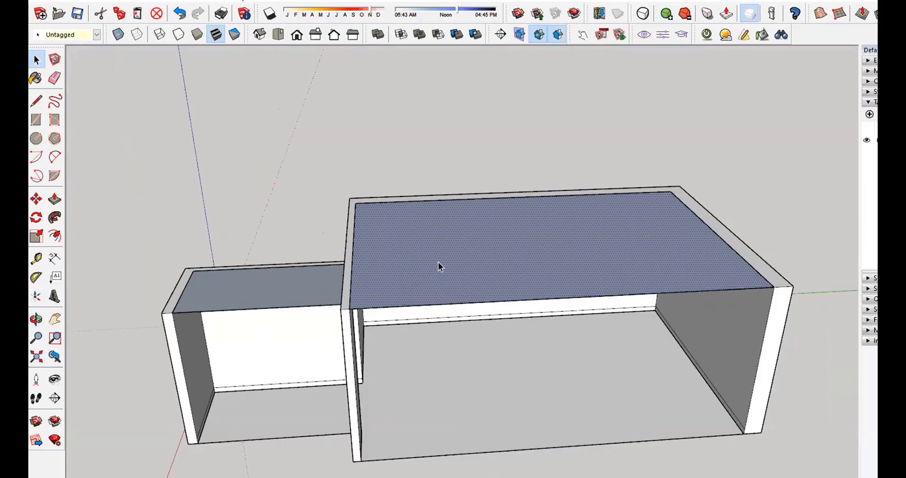
{"action": "double_click", "coordinate": [438, 261]}
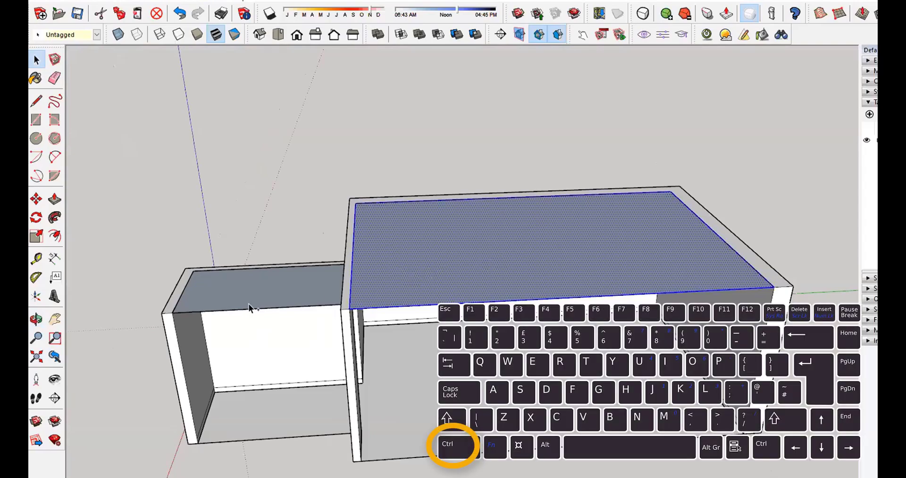
{"action": "double_click", "coordinate": [249, 304], "text": "ctrl"}
{"action": "middle_click_drag", "start_coordinate": [364, 335], "coordinate": [404, 364]}
{"action": "right_click", "coordinate": [431, 265]}
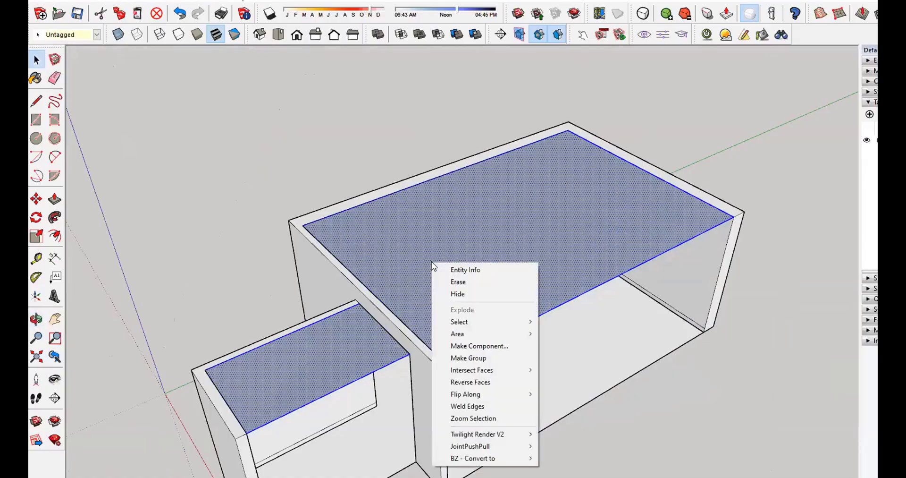
{"action": "left_click", "coordinate": [482, 346]}
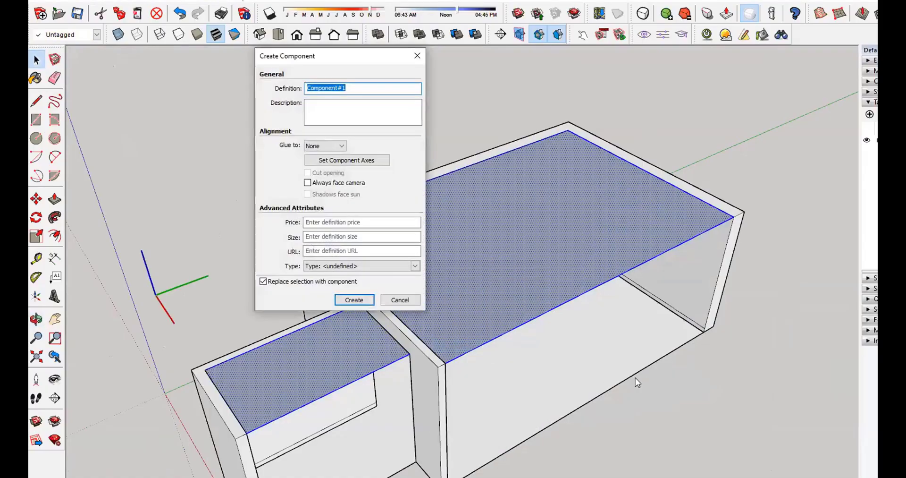
{"action": "type", "text": "ceil"}
{"action": "key", "text": "Return"}
Step: Examine the extents of the new ceiling component and the walls component to check that they are separate
{"action": "scroll", "coordinate": [517, 278], "scroll_direction": "down", "scroll_amount": 2}
{"action": "middle_click_drag", "start_coordinate": [517, 279], "coordinate": [531, 256]}
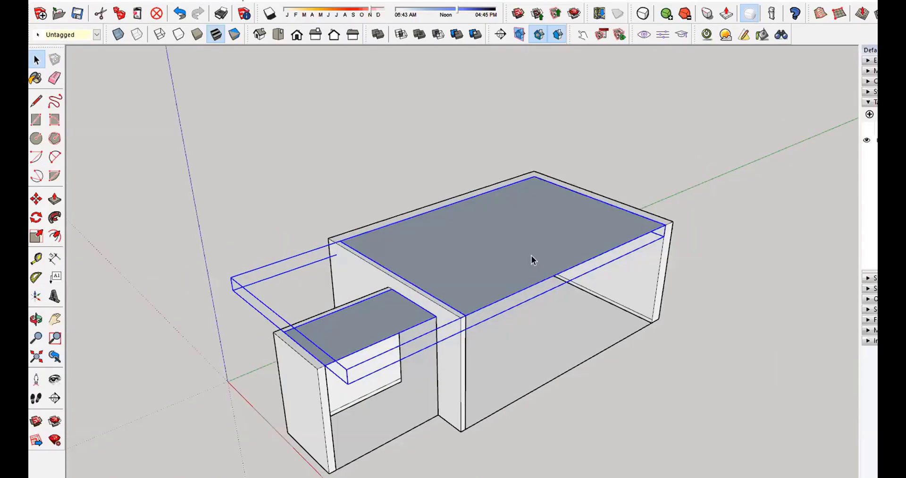
{"action": "left_click", "coordinate": [712, 240]}
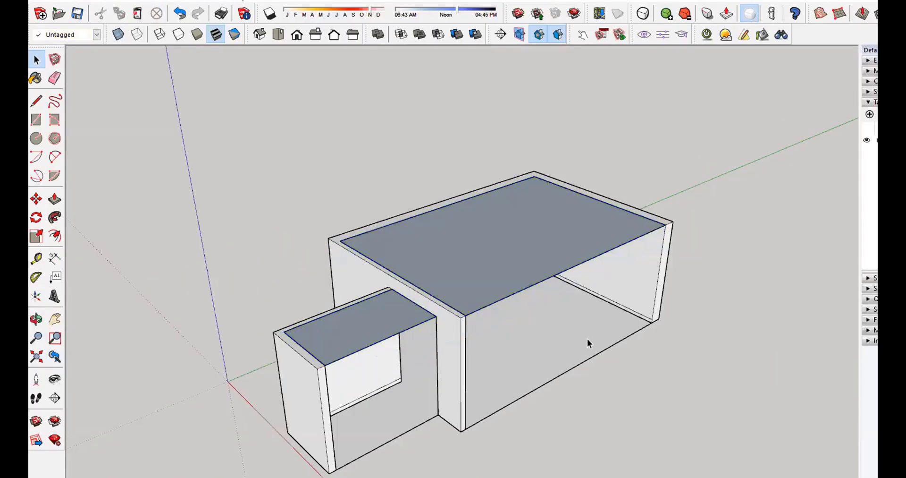
{"action": "left_click", "coordinate": [644, 296]}
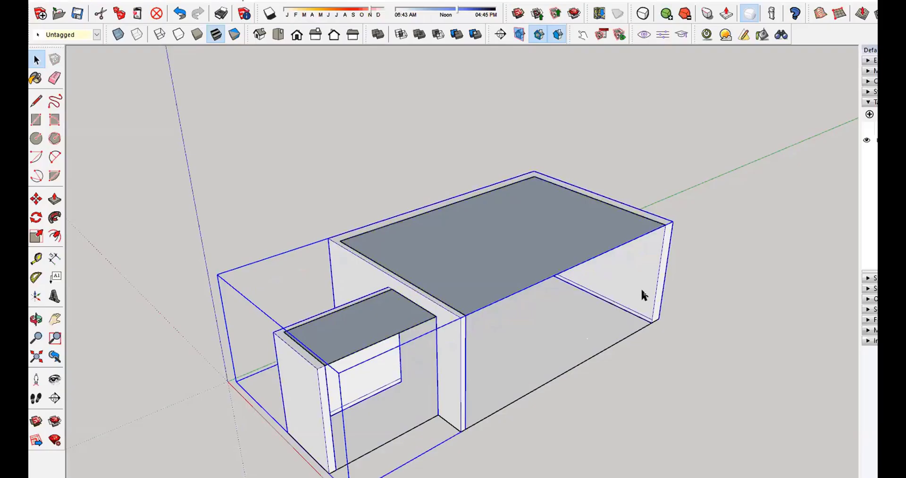
{"action": "left_click", "coordinate": [726, 394]}
Step: Open the ceiling component for editing and start the Tape Measure tool
{"action": "left_click", "coordinate": [481, 264]}
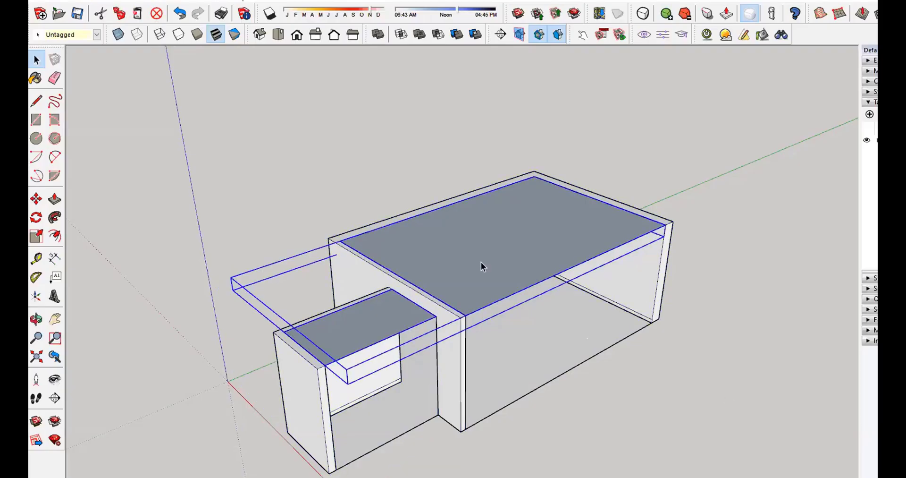
{"action": "middle_click_drag", "start_coordinate": [481, 261], "coordinate": [483, 279]}
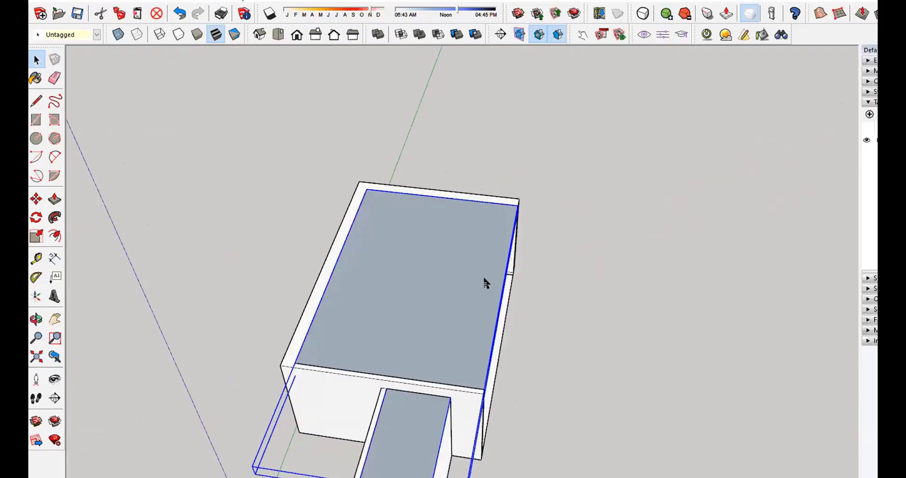
{"action": "double_click", "coordinate": [445, 307]}
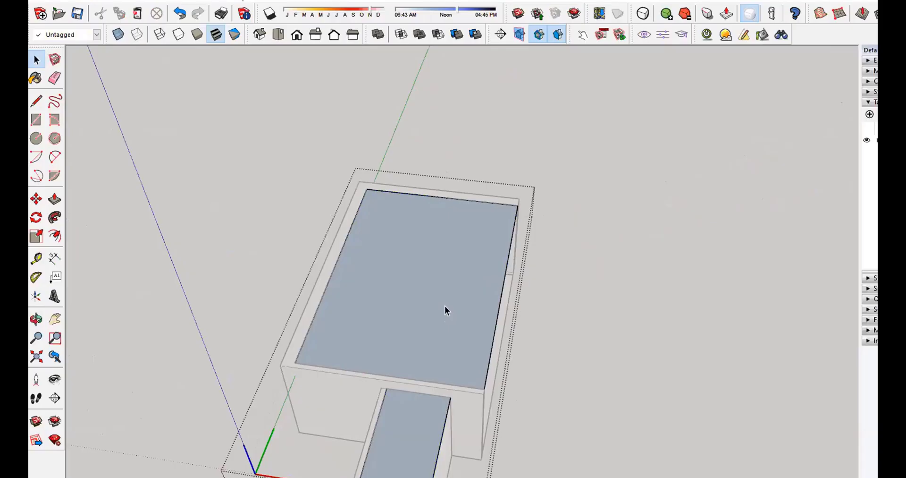
{"action": "middle_click_drag", "start_coordinate": [524, 291], "coordinate": [378, 265]}
{"action": "key", "text": "t"}
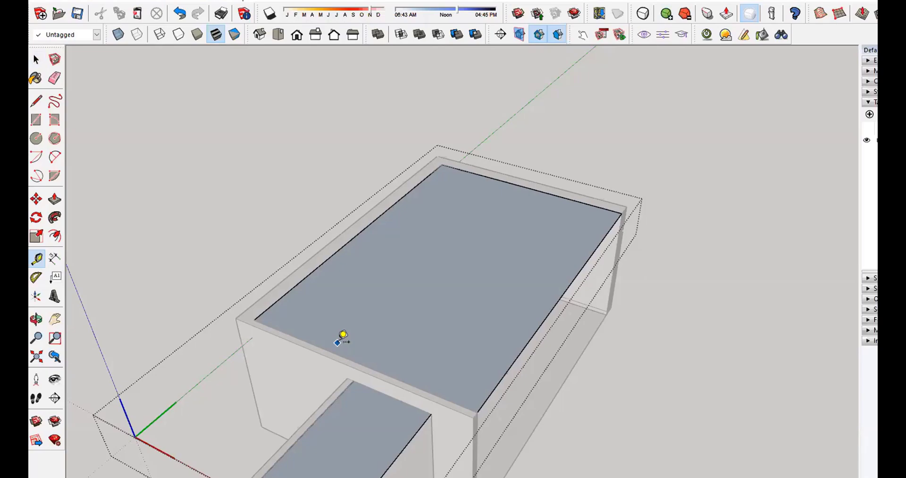
Step: Switch to the PDF drawings and examine the reflected ceiling plan's heights, dropped ceiling areas and dimensions for the room
{"action": "key", "text": "alt+Tab"}
{"action": "scroll", "coordinate": [479, 317], "scroll_direction": "up", "scroll_amount": 8}
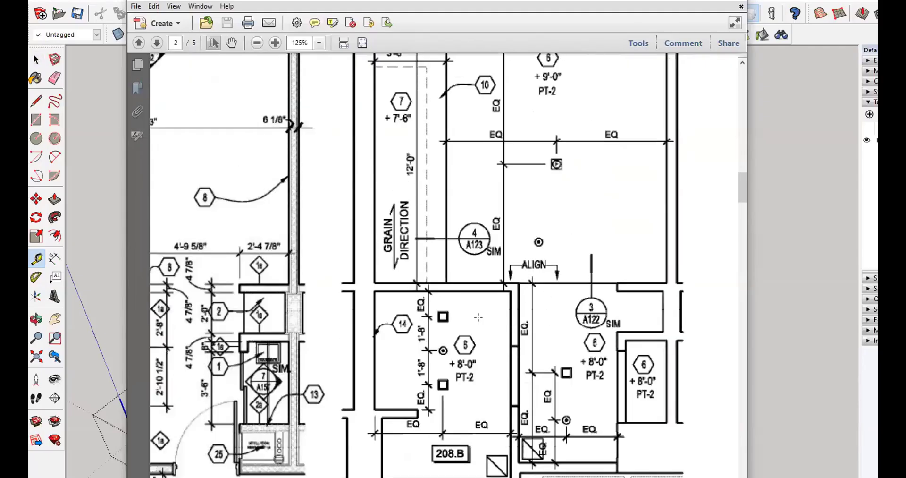
{"action": "scroll", "coordinate": [478, 317], "scroll_direction": "down", "scroll_amount": 8}
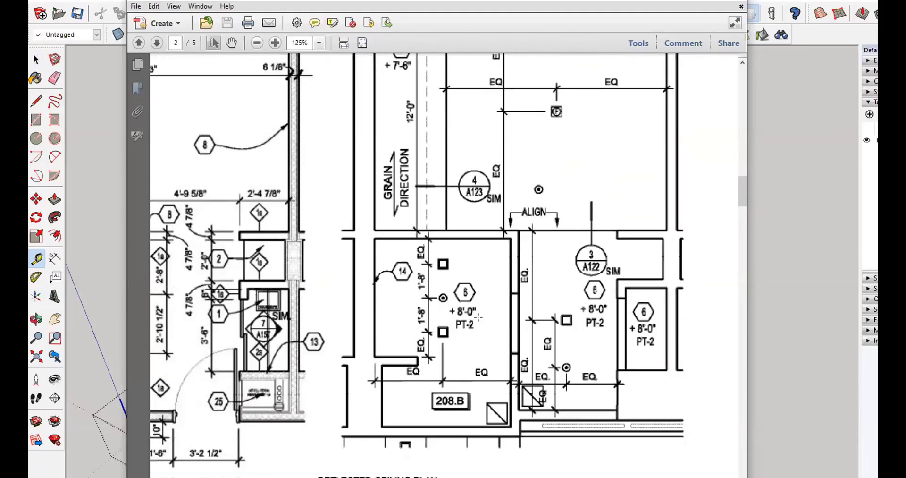
{"action": "scroll", "coordinate": [471, 437], "scroll_direction": "up", "scroll_amount": 8}
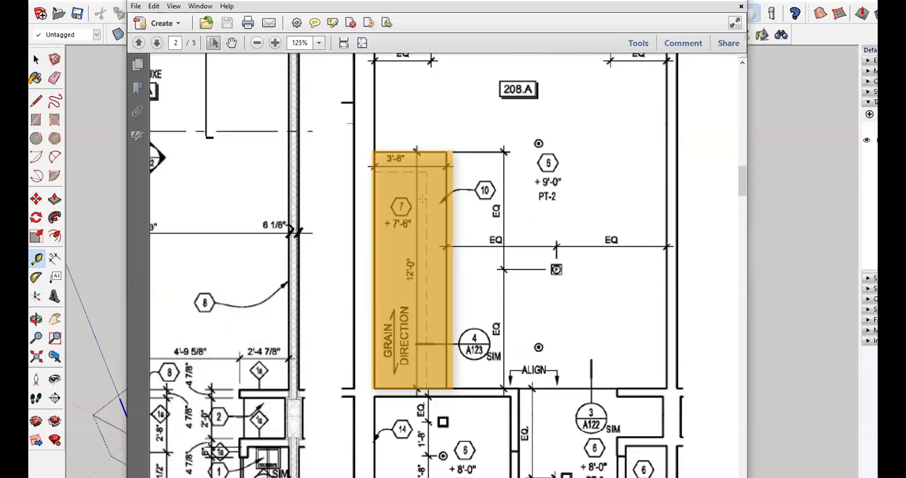
{"action": "scroll", "coordinate": [444, 264], "scroll_direction": "up", "scroll_amount": 5}
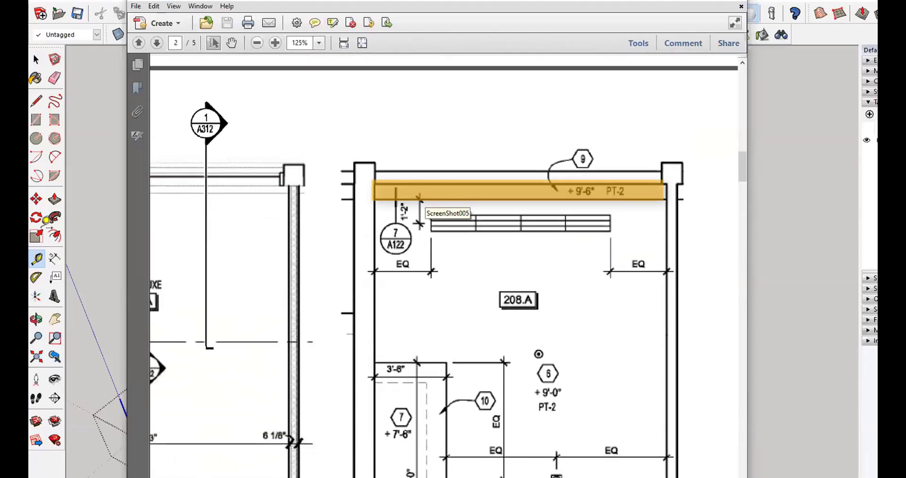
Step: Switch back to SketchUp and place a guide 10" inside the ceiling's short edge at the far end of the main room
{"action": "left_click", "coordinate": [46, 224]}
{"action": "scroll", "coordinate": [543, 200], "scroll_direction": "up", "scroll_amount": 2}
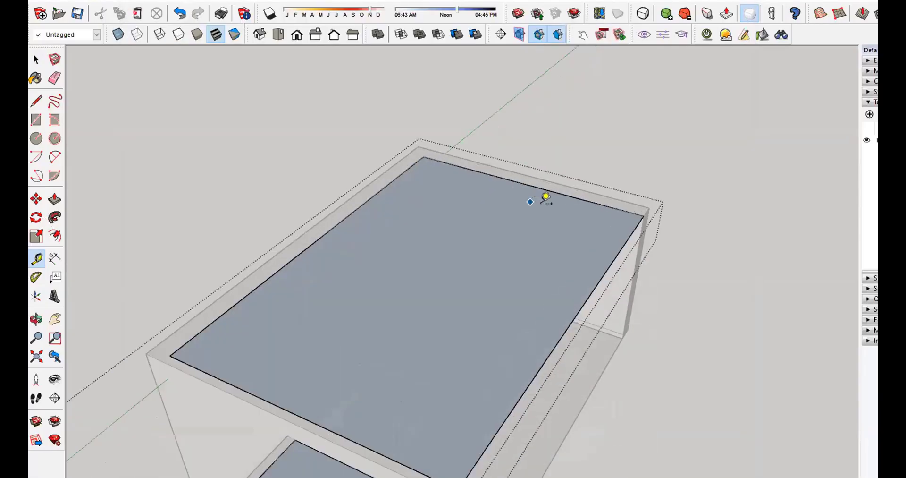
{"action": "middle_click_drag", "start_coordinate": [543, 200], "coordinate": [469, 197]}
{"action": "scroll", "coordinate": [472, 193], "scroll_direction": "up", "scroll_amount": 2}
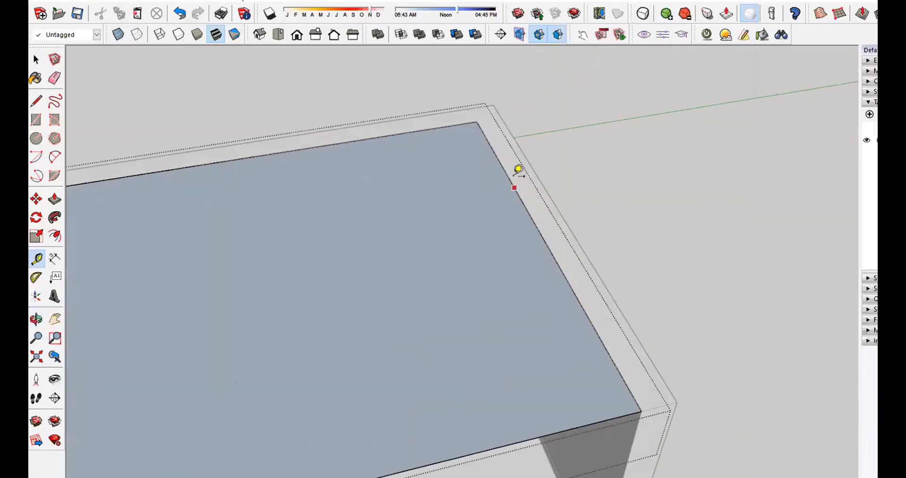
{"action": "left_click", "coordinate": [505, 172]}
{"action": "type", "text": "10"}
{"action": "key", "text": "Return"}
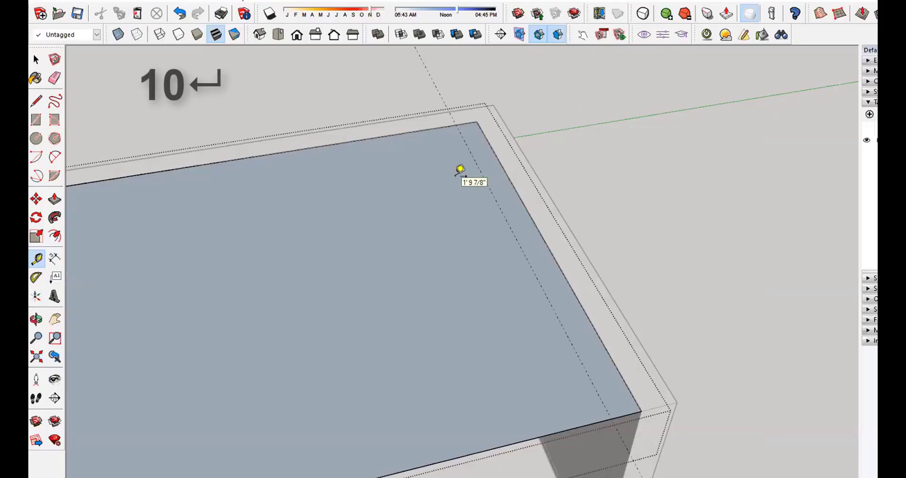
Step: Place a second parallel guide on the main room's ceiling, 12' from the short edge nearest the lower entry section
{"action": "scroll", "coordinate": [460, 169], "scroll_direction": "down", "scroll_amount": 4}
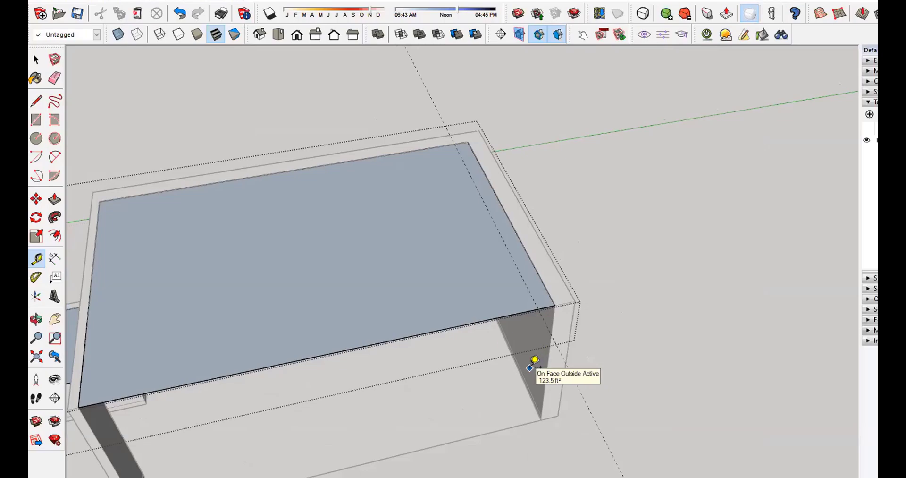
{"action": "middle_click_drag", "start_coordinate": [535, 360], "coordinate": [600, 206]}
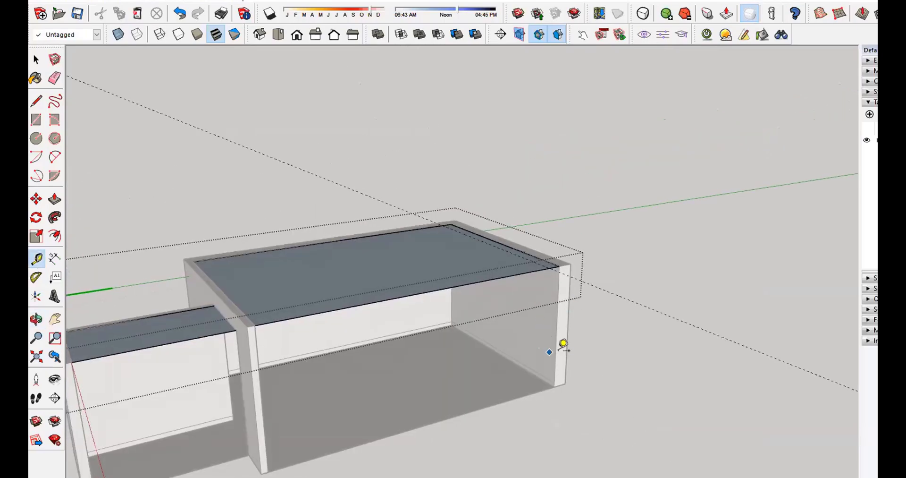
{"action": "mouse_move", "coordinate": [528, 330]}
{"action": "middle_mouse_down"}
{"action": "mouse_move", "coordinate": [471, 384]}
{"action": "mouse_move", "coordinate": [481, 384]}
{"action": "middle_mouse_up"}
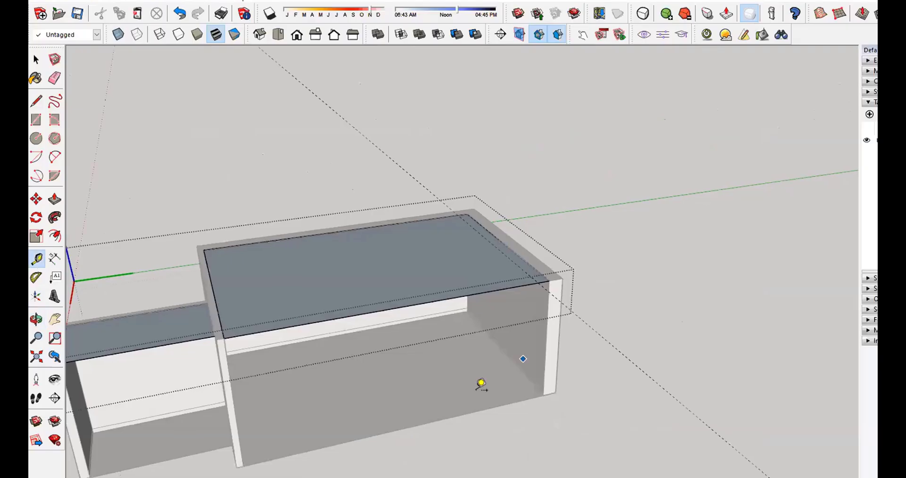
{"action": "scroll", "coordinate": [271, 264], "scroll_direction": "up", "scroll_amount": 4}
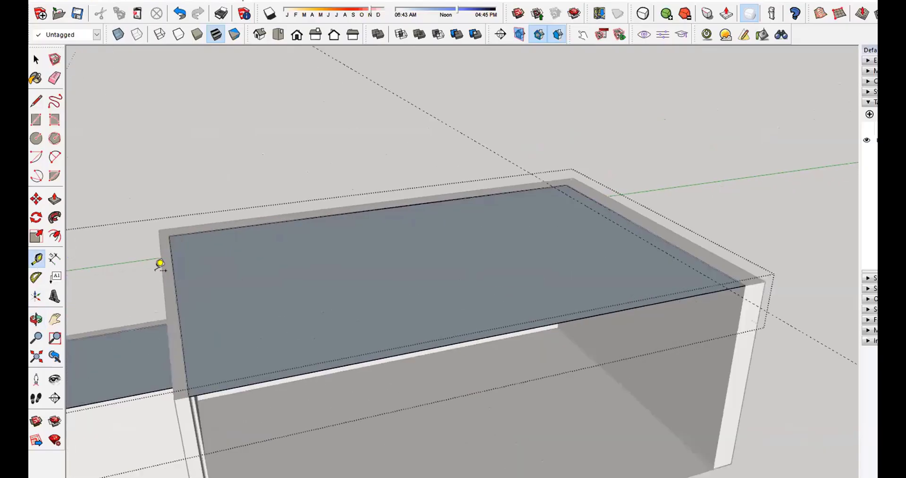
{"action": "middle_click_drag", "start_coordinate": [173, 272], "coordinate": [166, 385]}
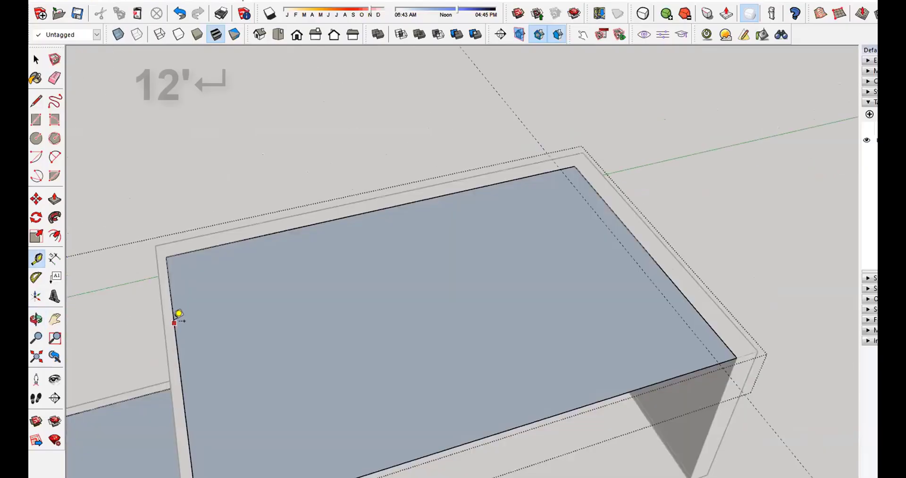
{"action": "left_click", "coordinate": [174, 323]}
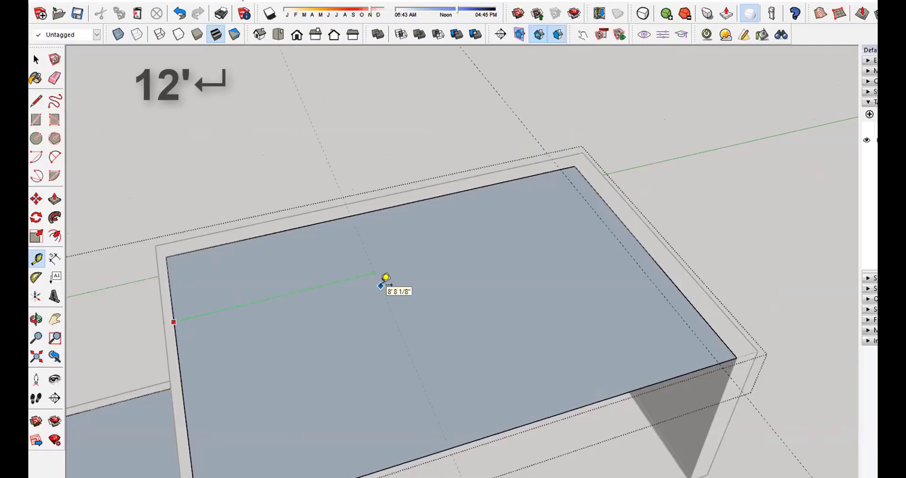
{"action": "type", "text": "12'"}
{"action": "key", "text": "Return"}
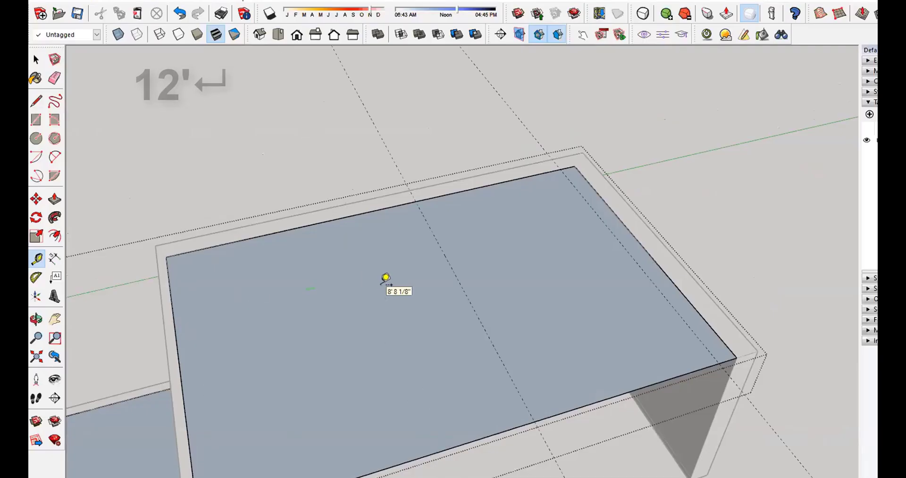
Step: Place a guide 3'6" inside the long wall edge of the main room's ceiling, crossing the two existing guides
{"action": "scroll", "coordinate": [381, 285], "scroll_direction": "down", "scroll_amount": 4}
{"action": "mouse_move", "coordinate": [337, 284]}
{"action": "middle_mouse_down"}
{"action": "mouse_move", "coordinate": [621, 328]}
{"action": "mouse_move", "coordinate": [743, 319]}
{"action": "mouse_move", "coordinate": [410, 357]}
{"action": "mouse_move", "coordinate": [280, 289]}
{"action": "middle_mouse_up"}
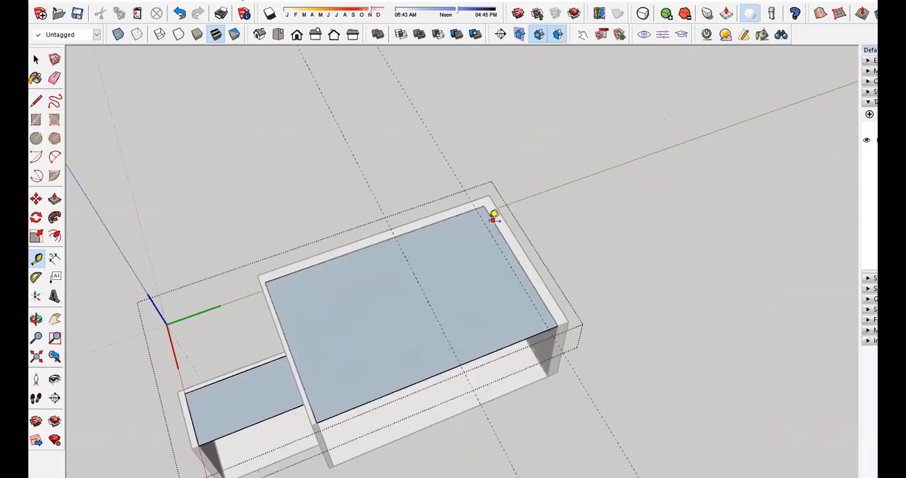
{"action": "mouse_move", "coordinate": [276, 348]}
{"action": "middle_mouse_down"}
{"action": "mouse_move", "coordinate": [472, 359]}
{"action": "mouse_move", "coordinate": [382, 330]}
{"action": "middle_mouse_up"}
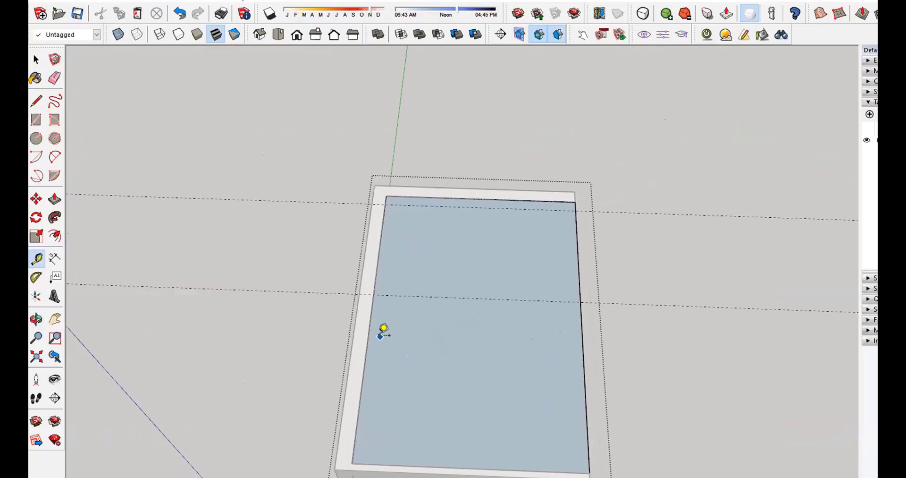
{"action": "left_click", "coordinate": [367, 342]}
{"action": "type", "text": "3'6"}
{"action": "key", "text": "Return"}
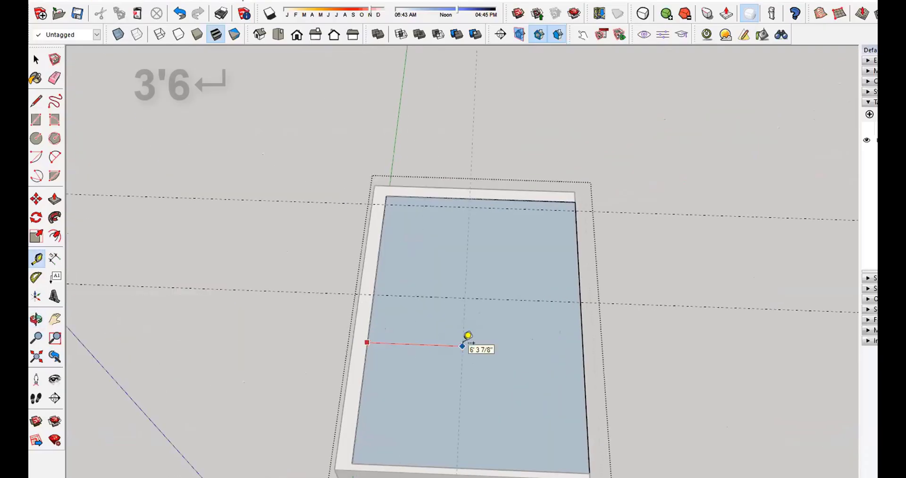
{"action": "left_click", "coordinate": [466, 341]}
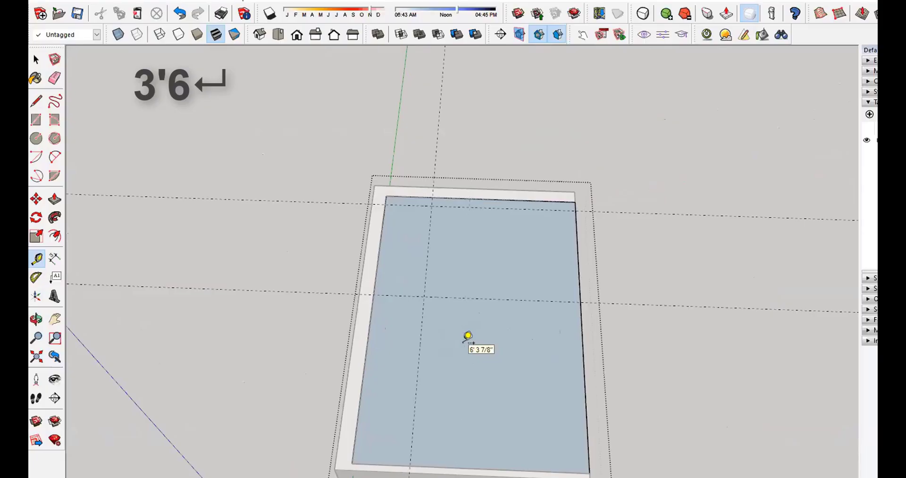
Step: Draw rectangles along the guides for the 3'6" by 12' corner area and the 10" strip at the ceiling's far end
{"action": "mouse_move", "coordinate": [498, 340]}
{"action": "middle_mouse_down"}
{"action": "mouse_move", "coordinate": [314, 429]}
{"action": "mouse_move", "coordinate": [370, 352]}
{"action": "middle_mouse_up"}
{"action": "scroll", "coordinate": [370, 351], "scroll_direction": "up", "scroll_amount": 2}
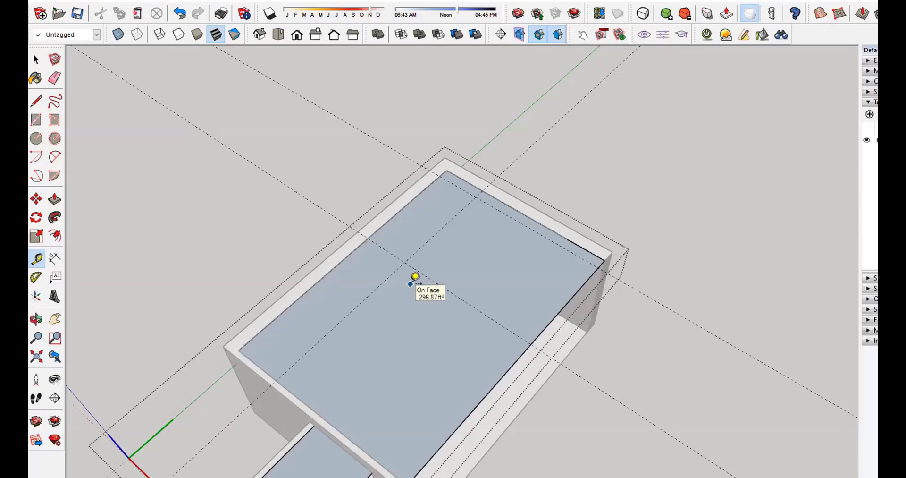
{"action": "scroll", "coordinate": [395, 264], "scroll_direction": "up", "scroll_amount": 2}
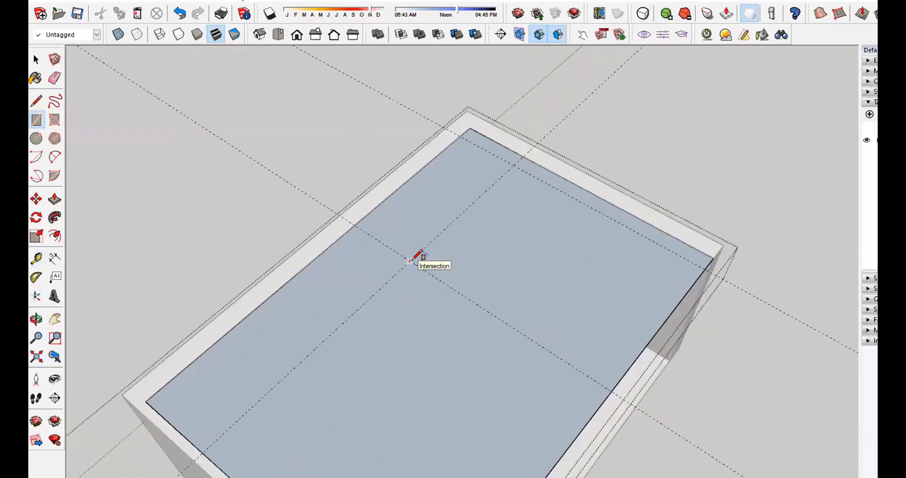
{"action": "left_click", "coordinate": [154, 397]}
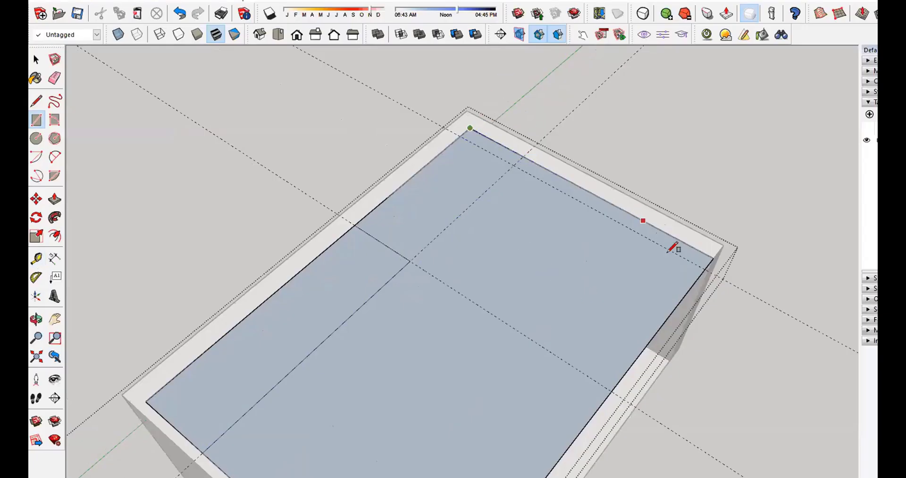
Step: Delete all the construction guides from the model
{"action": "scroll", "coordinate": [387, 293], "scroll_direction": "down", "scroll_amount": 4}
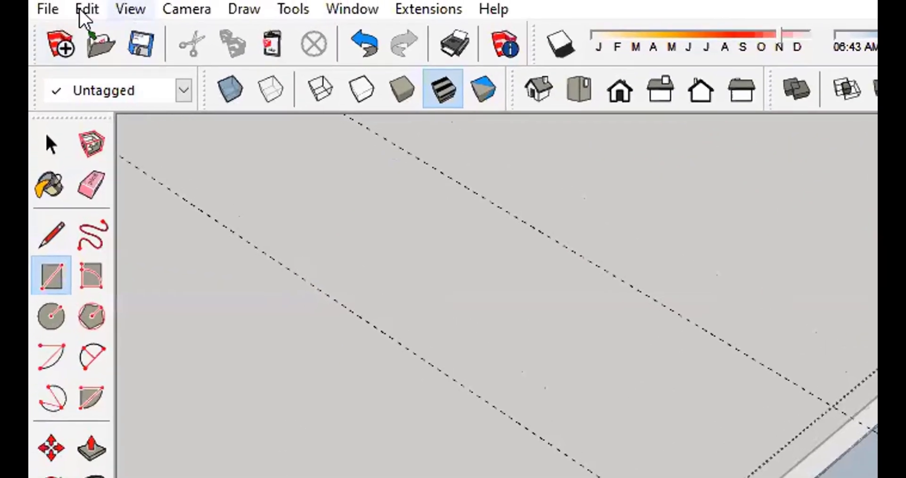
{"action": "left_click", "coordinate": [86, 9]}
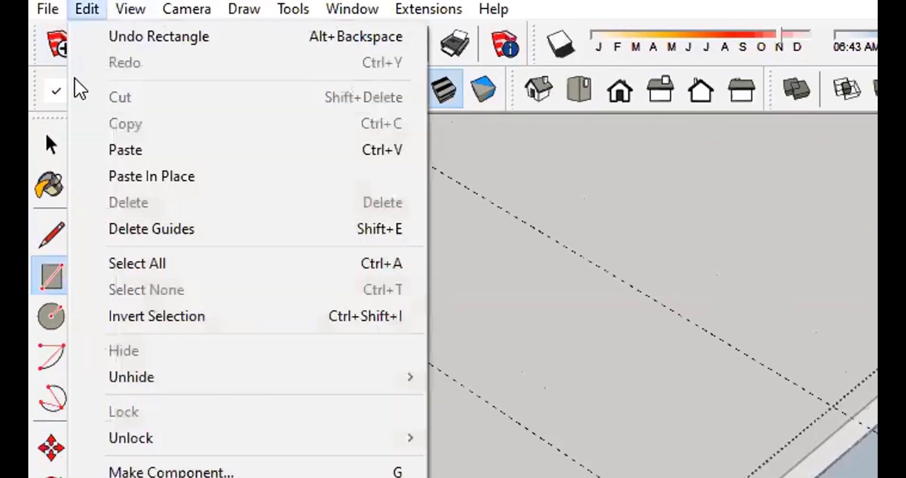
{"action": "left_click", "coordinate": [180, 228]}
{"action": "mouse_move", "coordinate": [709, 359]}
{"action": "middle_mouse_down"}
{"action": "mouse_move", "coordinate": [746, 396]}
{"action": "mouse_move", "coordinate": [267, 250]}
{"action": "mouse_move", "coordinate": [704, 290]}
{"action": "mouse_move", "coordinate": [698, 346]}
{"action": "mouse_move", "coordinate": [136, 91]}
{"action": "mouse_move", "coordinate": [107, 203]}
{"action": "middle_mouse_up"}
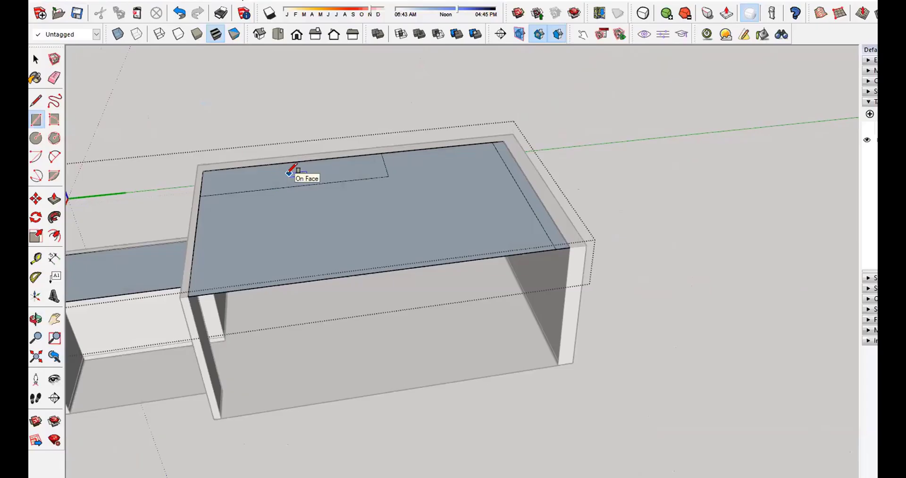
Step: Push/Pull the narrow 10" strip at the far end of the ceiling upward by 6"
{"action": "key", "text": "space"}
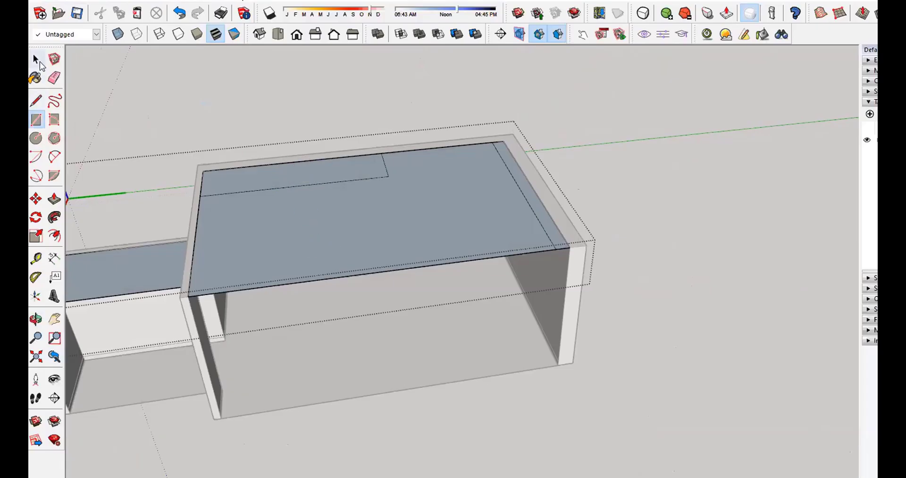
{"action": "left_click", "coordinate": [282, 182]}
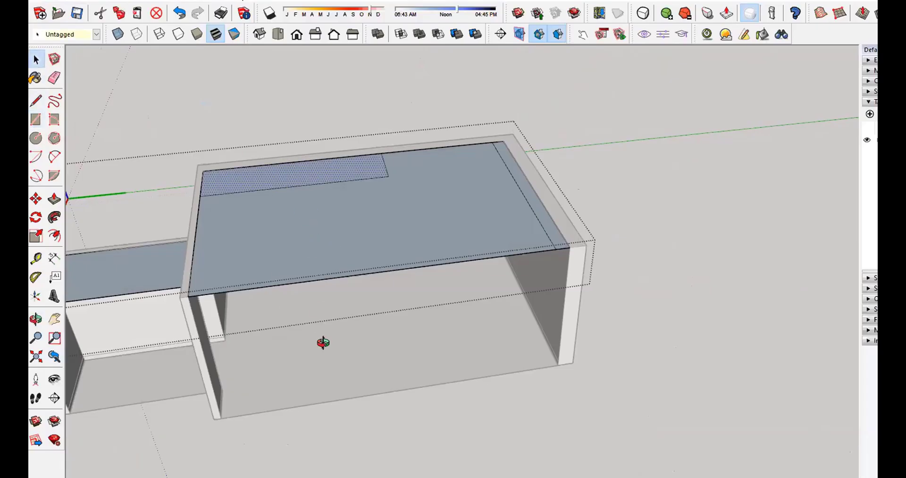
{"action": "middle_click_drag", "start_coordinate": [323, 342], "coordinate": [558, 243]}
{"action": "left_click", "coordinate": [553, 214]}
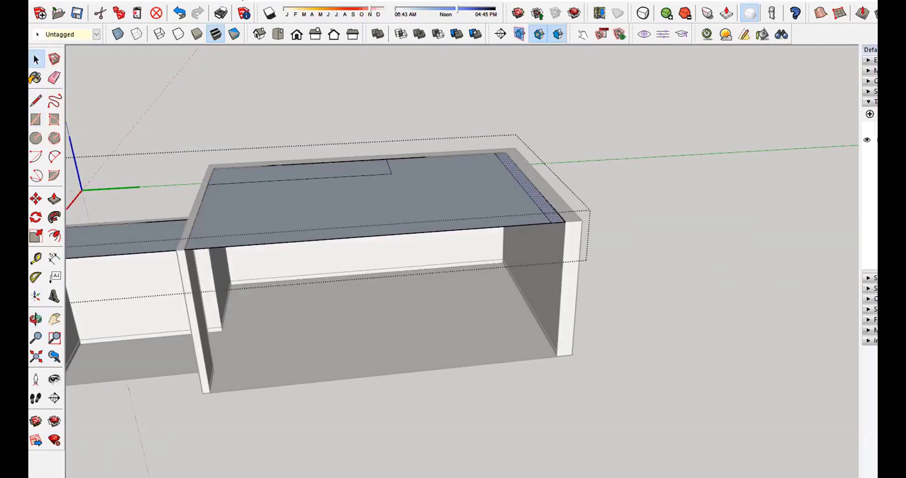
{"action": "key", "text": "alt+Tab"}
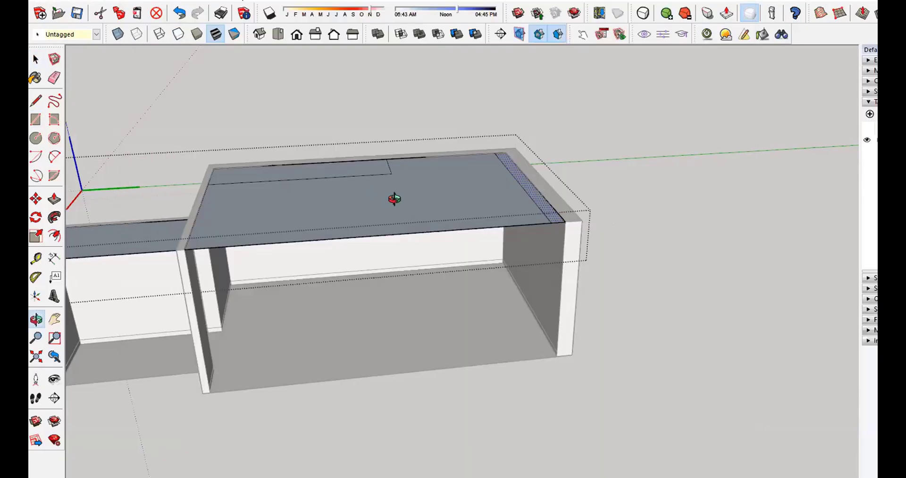
{"action": "scroll", "coordinate": [577, 201], "scroll_direction": "up", "scroll_amount": 5}
{"action": "type", "text": "6"}
{"action": "key", "text": "Return"}
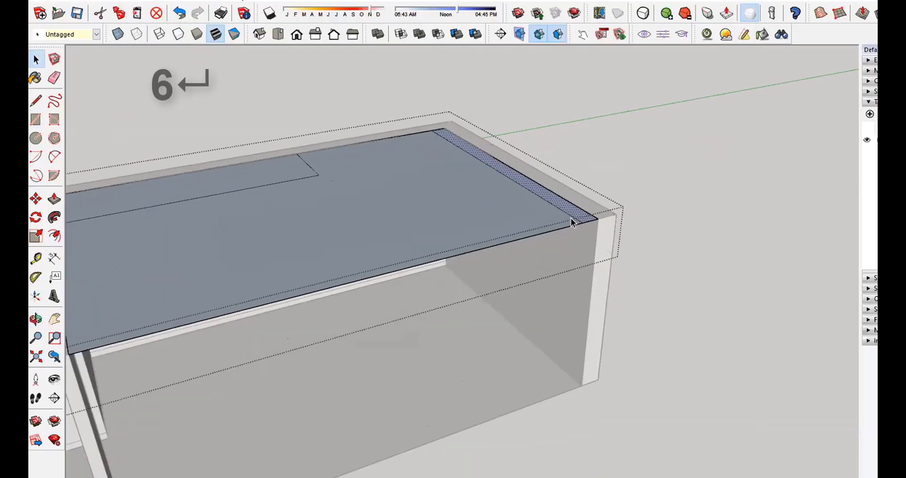
{"action": "key", "text": "p"}
{"action": "left_click", "coordinate": [573, 218]}
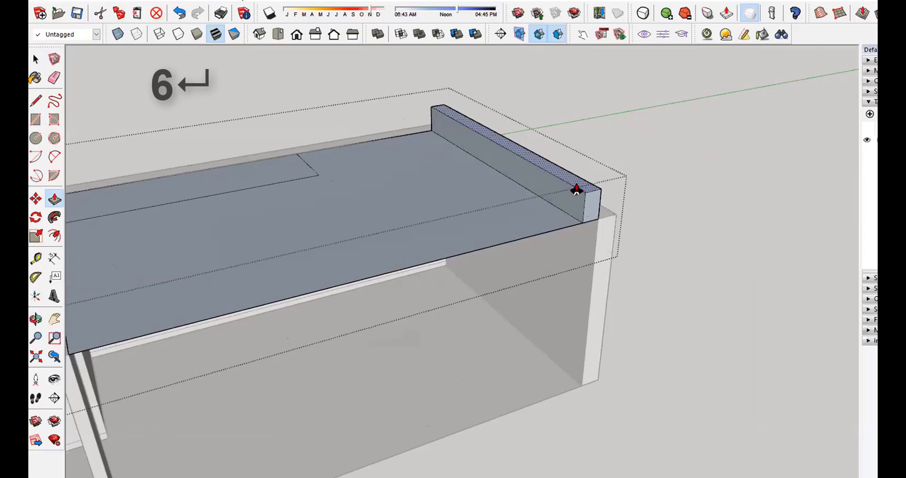
Step: Push/Pull the corner ceiling rectangle downward by 1'6" to form the dropped ceiling
{"action": "scroll", "coordinate": [577, 189], "scroll_direction": "down", "scroll_amount": 2}
{"action": "middle_click_drag", "start_coordinate": [471, 316], "coordinate": [305, 295]}
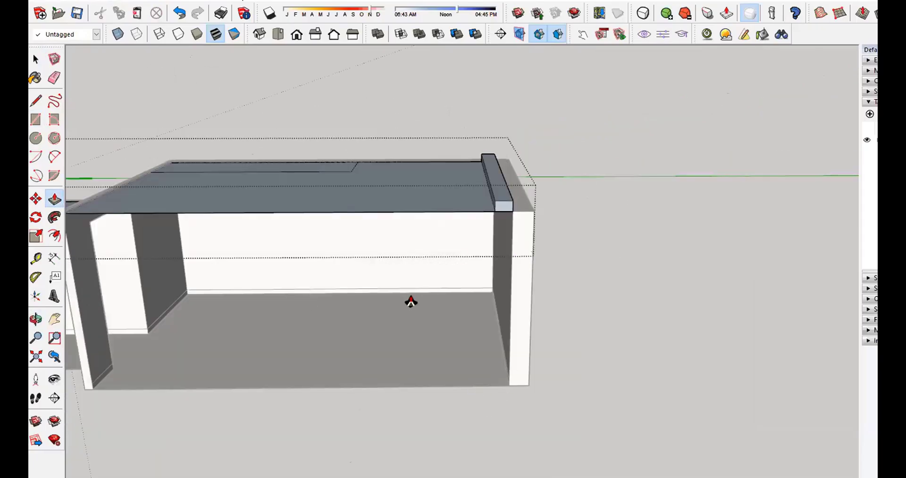
{"action": "middle_click_drag", "start_coordinate": [412, 301], "coordinate": [457, 314]}
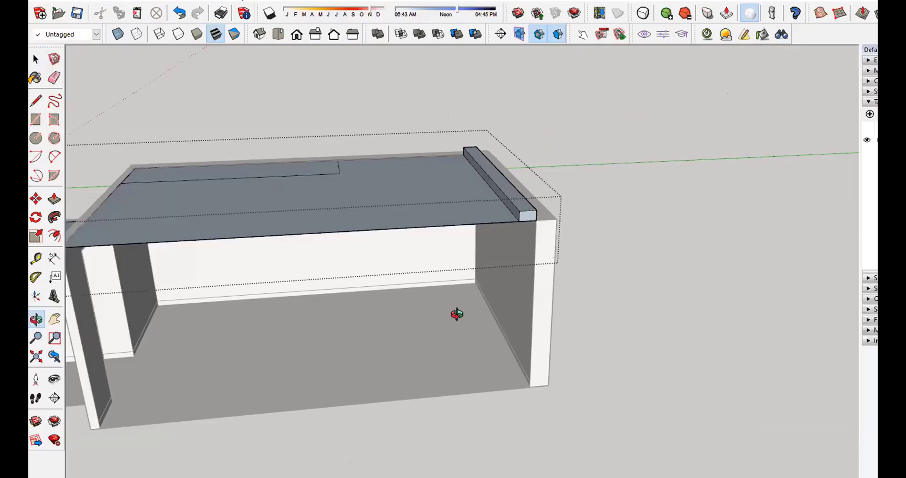
{"action": "left_click", "coordinate": [250, 177]}
{"action": "middle_click_drag", "start_coordinate": [378, 217], "coordinate": [126, 242]}
{"action": "type", "text": "1'6"}
{"action": "key", "text": "Return"}
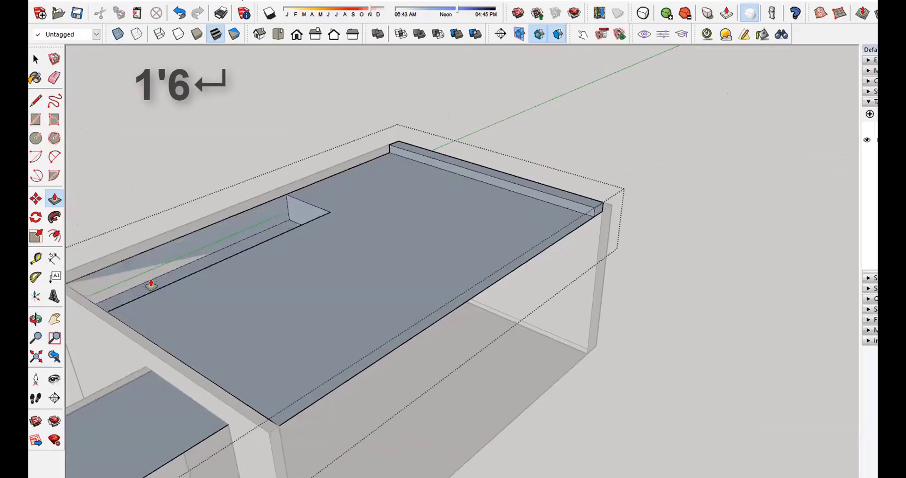
Step: Try to erase the dropped ceiling's upper edges where its sides meet the walls, and undo the erasure
{"action": "middle_click_drag", "start_coordinate": [323, 395], "coordinate": [203, 312]}
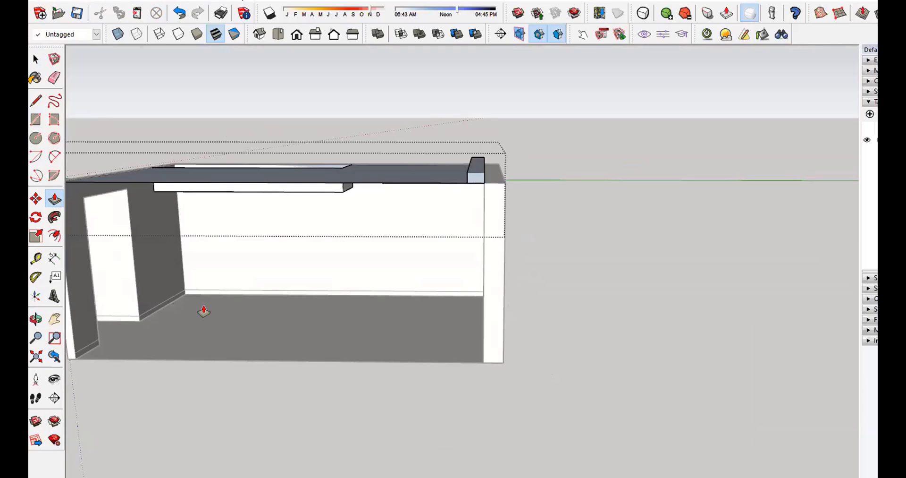
{"action": "mouse_move", "coordinate": [204, 312]}
{"action": "middle_mouse_down"}
{"action": "mouse_move", "coordinate": [290, 142]}
{"action": "mouse_move", "coordinate": [279, 121]}
{"action": "mouse_move", "coordinate": [308, 111]}
{"action": "mouse_move", "coordinate": [291, 122]}
{"action": "mouse_move", "coordinate": [263, 114]}
{"action": "mouse_move", "coordinate": [297, 114]}
{"action": "mouse_move", "coordinate": [263, 134]}
{"action": "mouse_move", "coordinate": [302, 142]}
{"action": "mouse_move", "coordinate": [257, 137]}
{"action": "middle_mouse_up"}
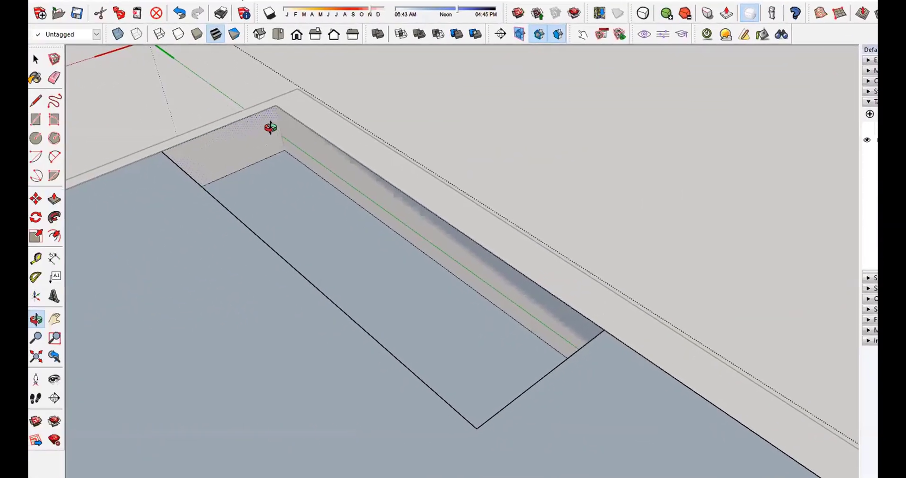
{"action": "mouse_move", "coordinate": [271, 128]}
{"action": "middle_mouse_down"}
{"action": "mouse_move", "coordinate": [259, 144]}
{"action": "mouse_move", "coordinate": [275, 150]}
{"action": "middle_mouse_up"}
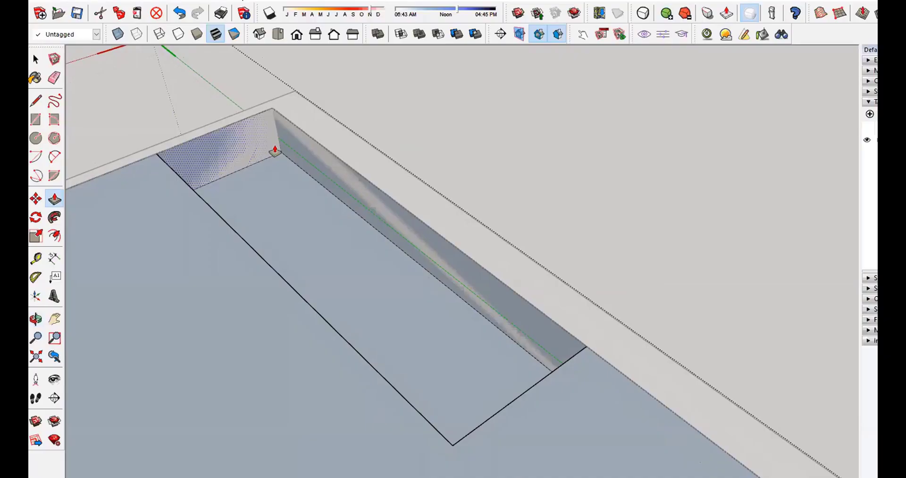
{"action": "key", "text": "e"}
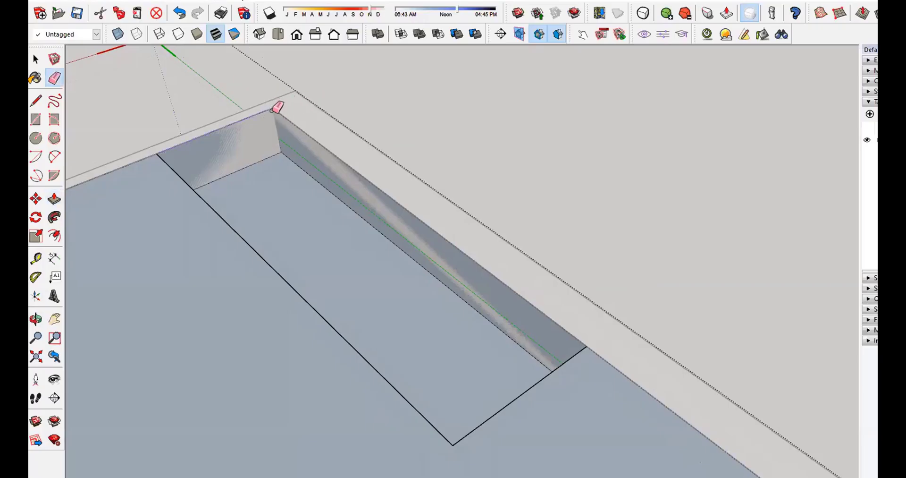
{"action": "left_click_drag", "start_coordinate": [272, 111], "coordinate": [284, 113]}
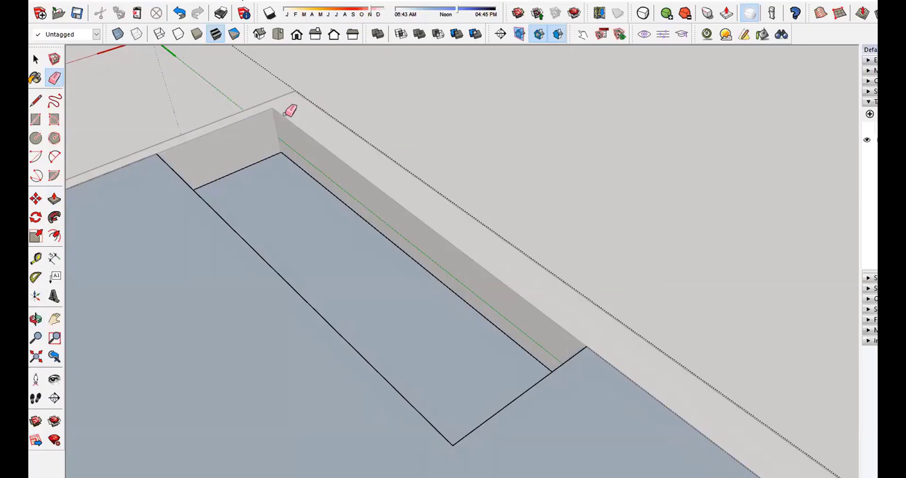
{"action": "left_click", "coordinate": [179, 13]}
{"action": "scroll", "coordinate": [274, 104], "scroll_direction": "up", "scroll_amount": 5}
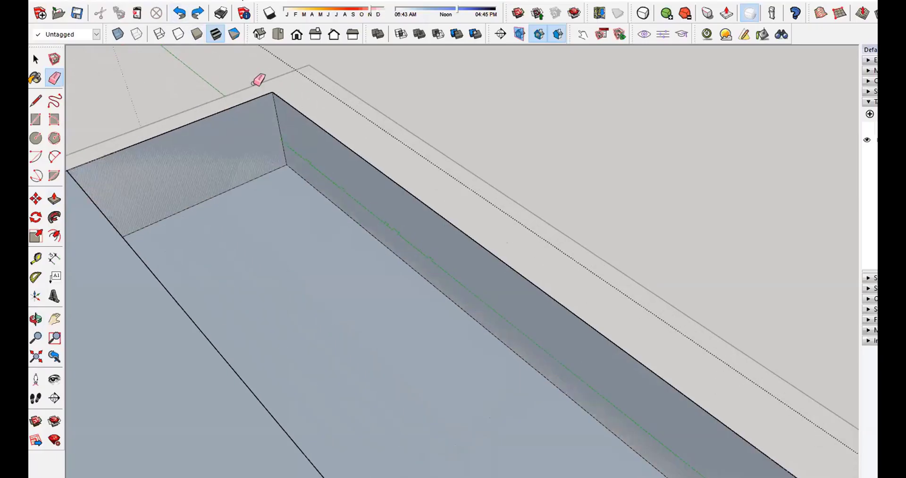
Step: Erase the dropped ceiling's upper edges along the two outer walls to remove its side faces against those walls
{"action": "left_click_drag", "start_coordinate": [268, 91], "coordinate": [299, 97]}
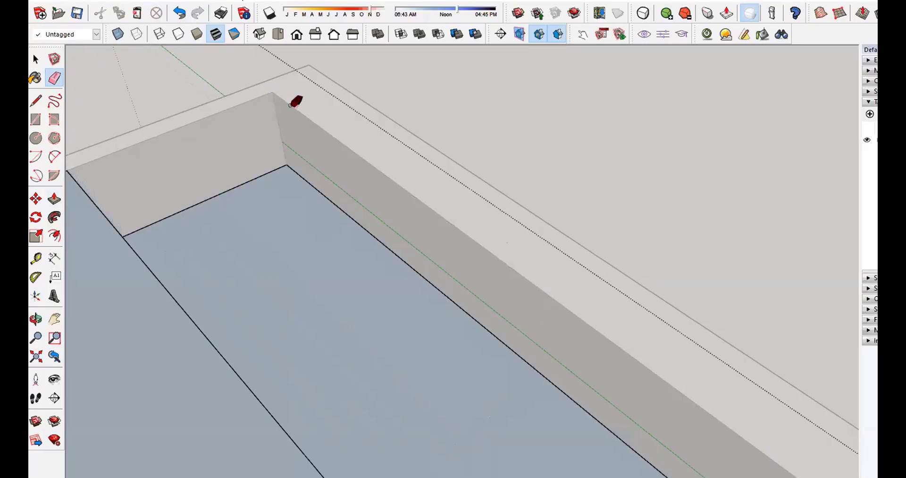
{"action": "mouse_move", "coordinate": [299, 97]}
{"action": "middle_mouse_down"}
{"action": "mouse_move", "coordinate": [176, 132]}
{"action": "mouse_move", "coordinate": [246, 126]}
{"action": "mouse_move", "coordinate": [306, 156]}
{"action": "mouse_move", "coordinate": [444, 255]}
{"action": "mouse_move", "coordinate": [452, 272]}
{"action": "mouse_move", "coordinate": [223, 291]}
{"action": "mouse_move", "coordinate": [290, 282]}
{"action": "mouse_move", "coordinate": [349, 298]}
{"action": "mouse_move", "coordinate": [399, 126]}
{"action": "middle_mouse_up"}
{"action": "scroll", "coordinate": [305, 156], "scroll_direction": "down", "scroll_amount": 3}
{"action": "scroll", "coordinate": [451, 271], "scroll_direction": "down", "scroll_amount": 3}
{"action": "scroll", "coordinate": [290, 282], "scroll_direction": "down", "scroll_amount": 3}
{"action": "scroll", "coordinate": [399, 179], "scroll_direction": "up", "scroll_amount": 4}
{"action": "middle_click_drag", "start_coordinate": [399, 187], "coordinate": [445, 91]}
{"action": "scroll", "coordinate": [358, 208], "scroll_direction": "up", "scroll_amount": 5}
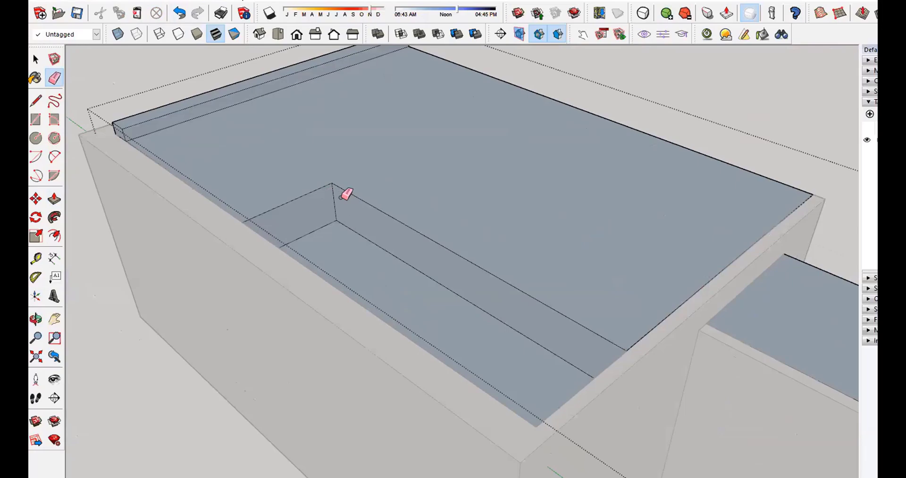
Step: Erase the raised ceiling strip's lower outer edges at both ends to remove its end faces and outer side face along the walls
{"action": "scroll", "coordinate": [464, 149], "scroll_direction": "down", "scroll_amount": 5}
{"action": "scroll", "coordinate": [595, 245], "scroll_direction": "down", "scroll_amount": 2}
{"action": "middle_click_drag", "start_coordinate": [594, 245], "coordinate": [664, 232]}
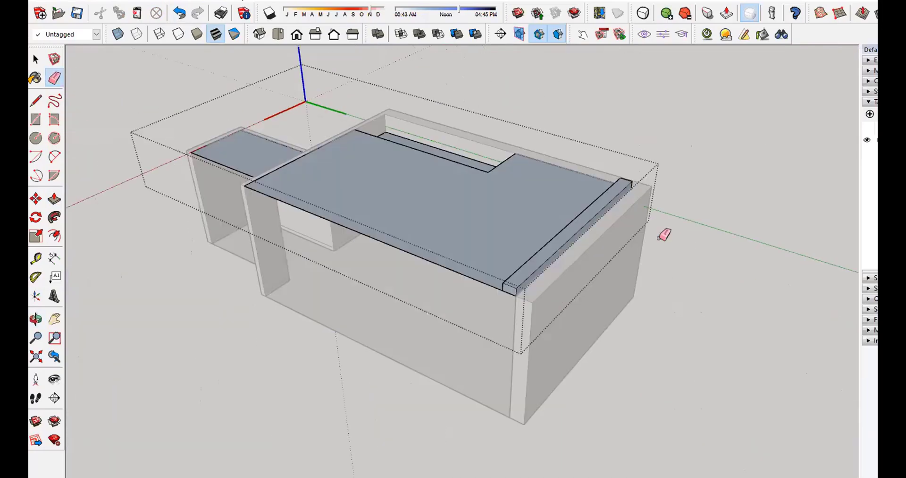
{"action": "scroll", "coordinate": [516, 233], "scroll_direction": "up", "scroll_amount": 6}
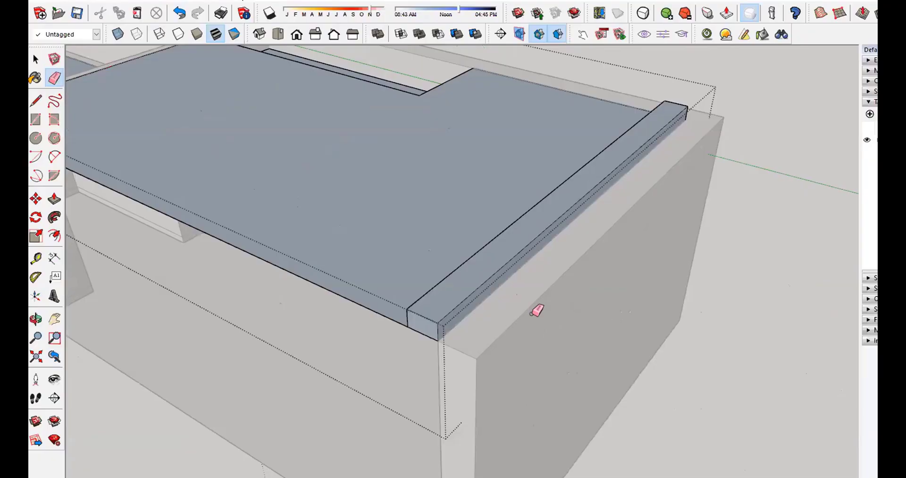
{"action": "mouse_move", "coordinate": [538, 310]}
{"action": "middle_mouse_down"}
{"action": "mouse_move", "coordinate": [593, 231]}
{"action": "mouse_move", "coordinate": [412, 208]}
{"action": "mouse_move", "coordinate": [354, 237]}
{"action": "middle_mouse_up"}
{"action": "scroll", "coordinate": [498, 218], "scroll_direction": "down", "scroll_amount": 5}
{"action": "scroll", "coordinate": [311, 209], "scroll_direction": "up", "scroll_amount": 3}
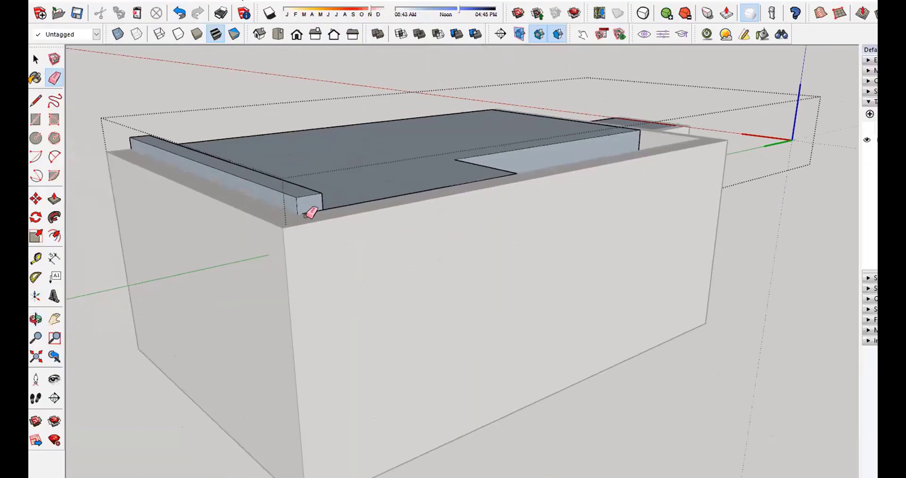
{"action": "scroll", "coordinate": [291, 196], "scroll_direction": "up", "scroll_amount": 2}
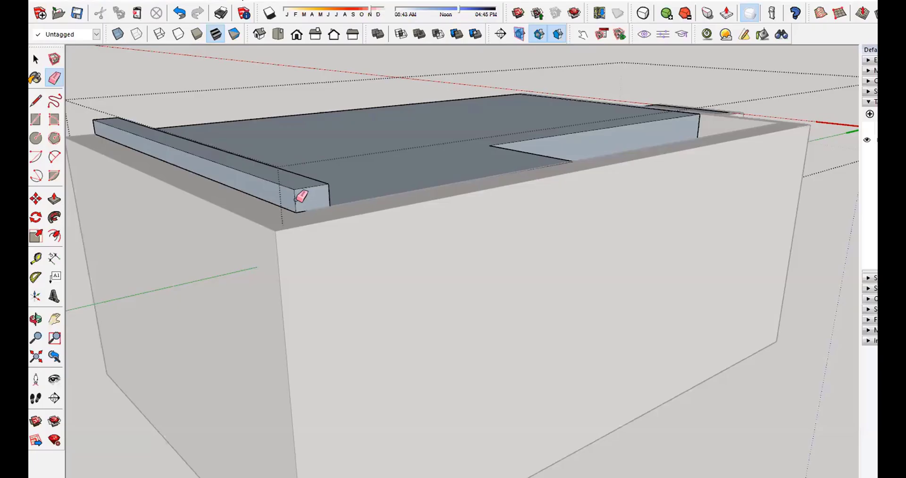
{"action": "mouse_move", "coordinate": [301, 208]}
{"action": "left_mouse_down"}
{"action": "mouse_move", "coordinate": [308, 211]}
{"action": "mouse_move", "coordinate": [295, 219]}
{"action": "left_mouse_up"}
{"action": "mouse_move", "coordinate": [296, 218]}
{"action": "middle_mouse_down"}
{"action": "mouse_move", "coordinate": [211, 168]}
{"action": "mouse_move", "coordinate": [801, 148]}
{"action": "mouse_move", "coordinate": [685, 261]}
{"action": "middle_mouse_up"}
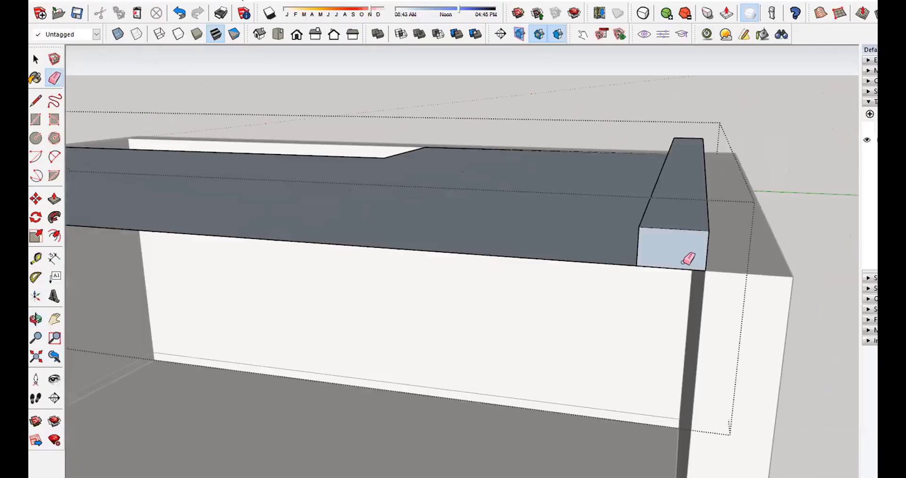
{"action": "left_click_drag", "start_coordinate": [712, 263], "coordinate": [753, 259]}
{"action": "mouse_move", "coordinate": [753, 259]}
{"action": "middle_mouse_down"}
{"action": "mouse_move", "coordinate": [627, 196]}
{"action": "mouse_move", "coordinate": [228, 253]}
{"action": "middle_mouse_up"}
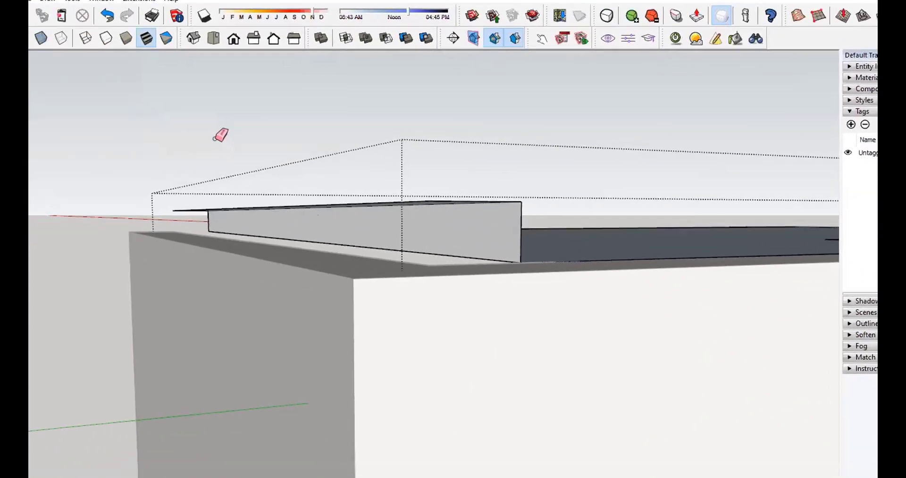
Step: Place guide lines 6 inches above the bottom edges of the dropped ceiling box's long front face and its end face
{"action": "middle_click_drag", "start_coordinate": [284, 124], "coordinate": [633, 361]}
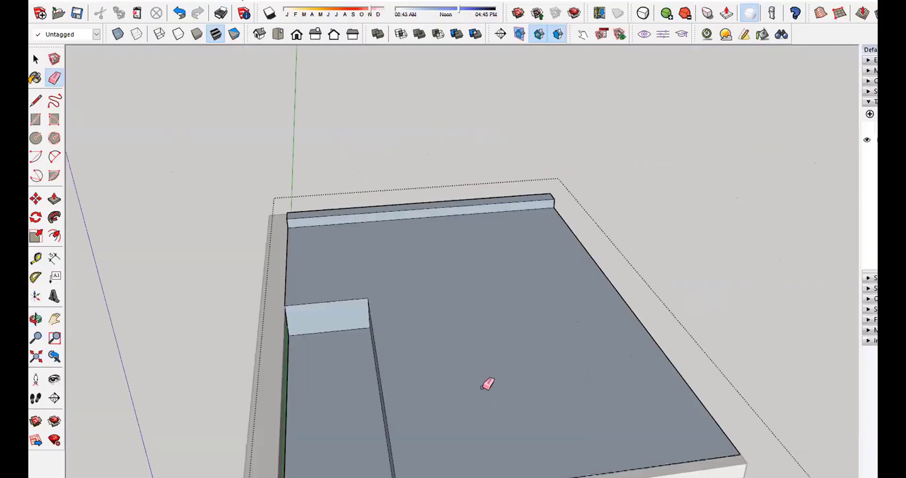
{"action": "middle_click_drag", "start_coordinate": [488, 384], "coordinate": [270, 253]}
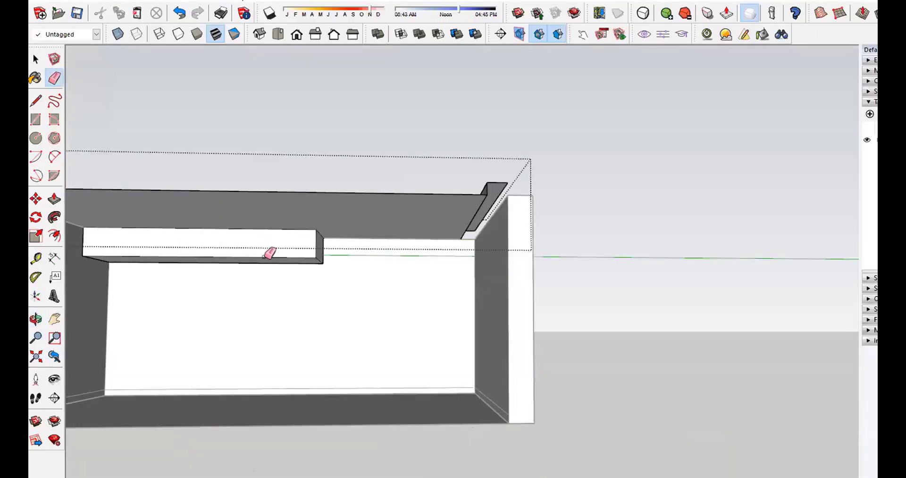
{"action": "scroll", "coordinate": [270, 254], "scroll_direction": "up", "scroll_amount": 2}
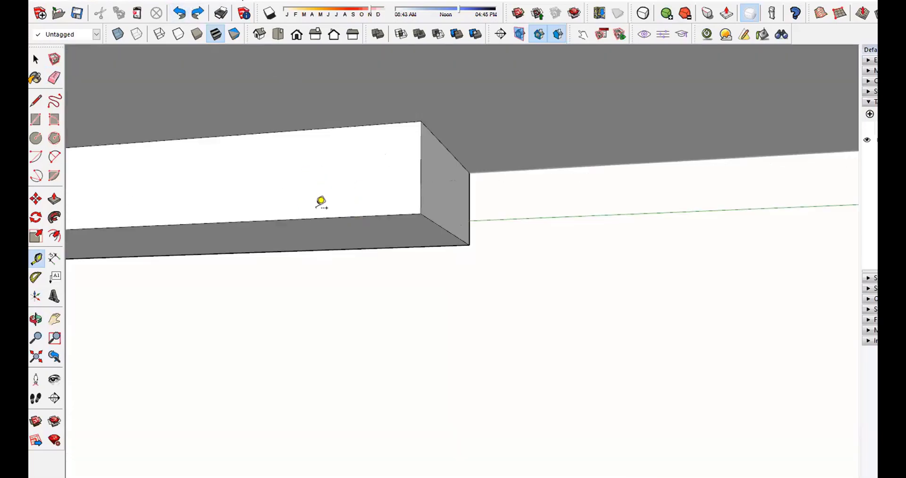
{"action": "type", "text": "6"}
{"action": "key", "text": "Return"}
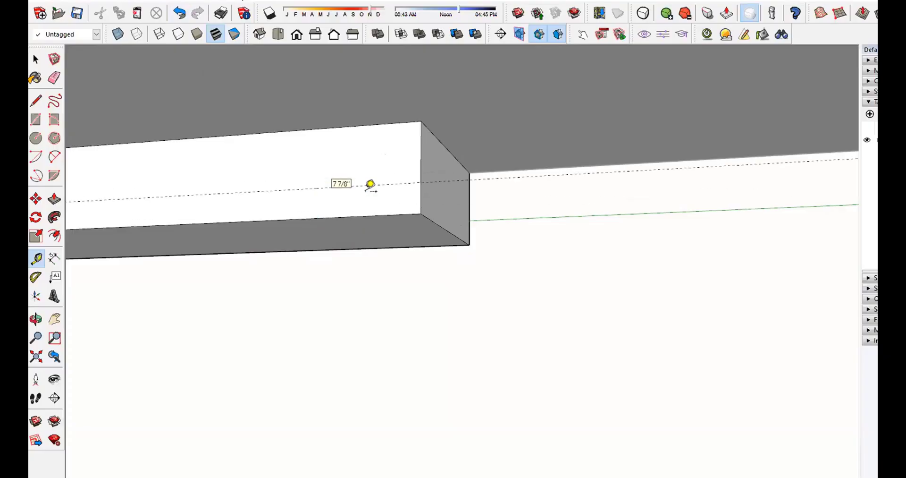
{"action": "type", "text": "6"}
{"action": "key", "text": "Return"}
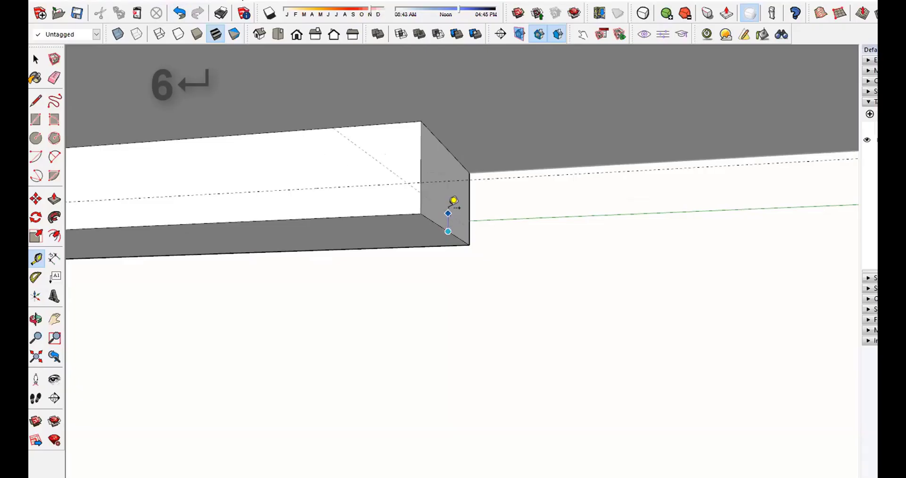
{"action": "left_click", "coordinate": [454, 201]}
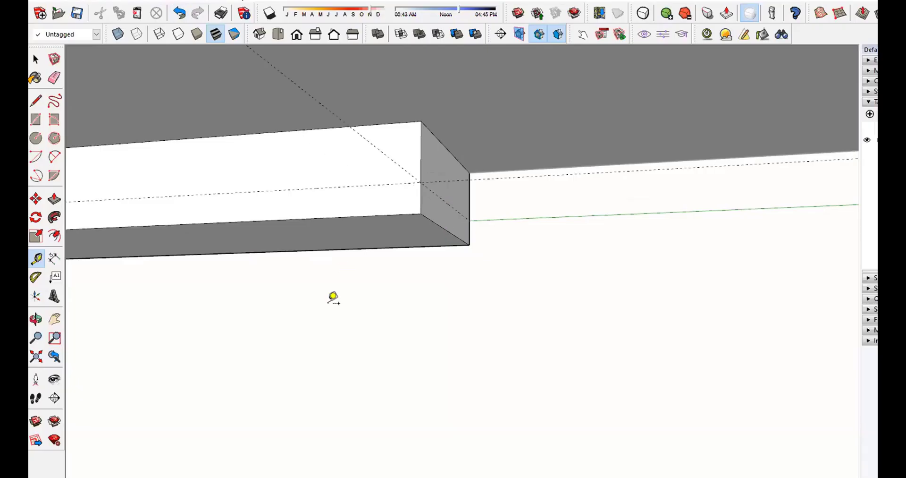
Step: Draw lines along both guides to split the end face and the full length of the dropped box's front face
{"action": "mouse_move", "coordinate": [444, 189]}
{"action": "middle_mouse_down"}
{"action": "mouse_move", "coordinate": [419, 216]}
{"action": "mouse_move", "coordinate": [426, 208]}
{"action": "mouse_move", "coordinate": [468, 211]}
{"action": "middle_mouse_up"}
{"action": "key", "text": "l"}
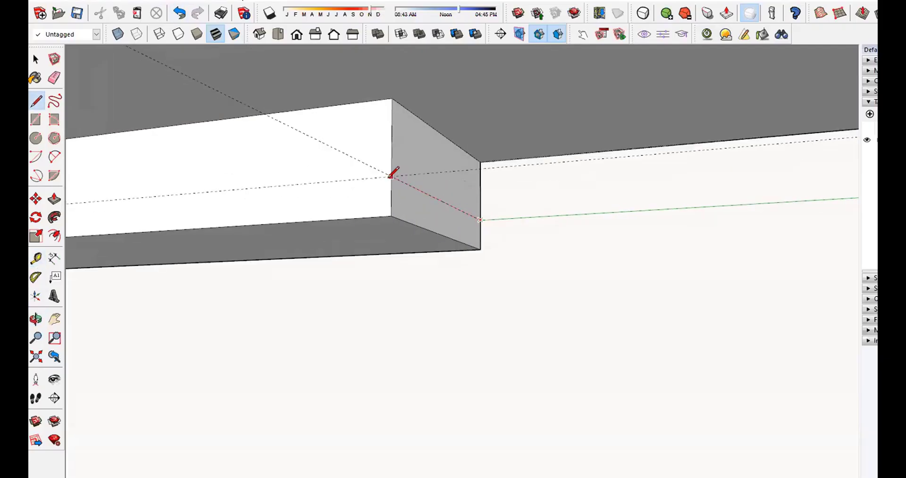
{"action": "scroll", "coordinate": [445, 196], "scroll_direction": "down", "scroll_amount": 4}
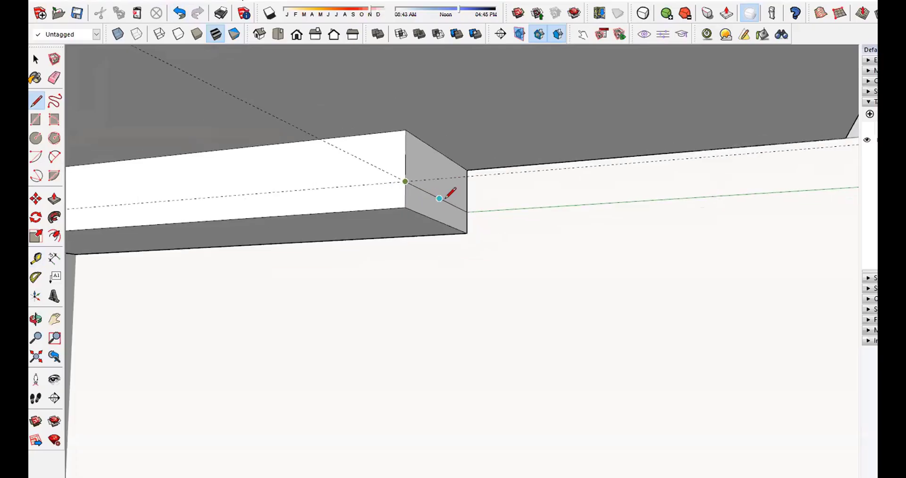
{"action": "middle_click_drag", "start_coordinate": [164, 207], "coordinate": [150, 200]}
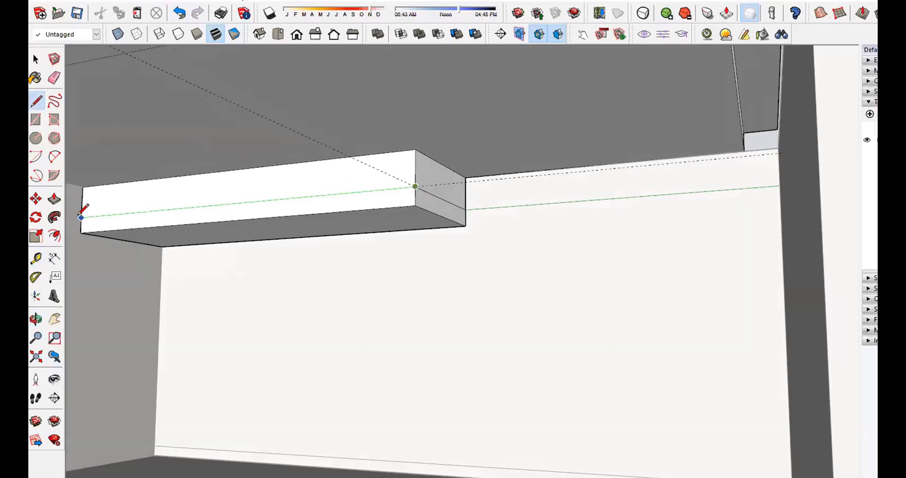
{"action": "left_click", "coordinate": [81, 217]}
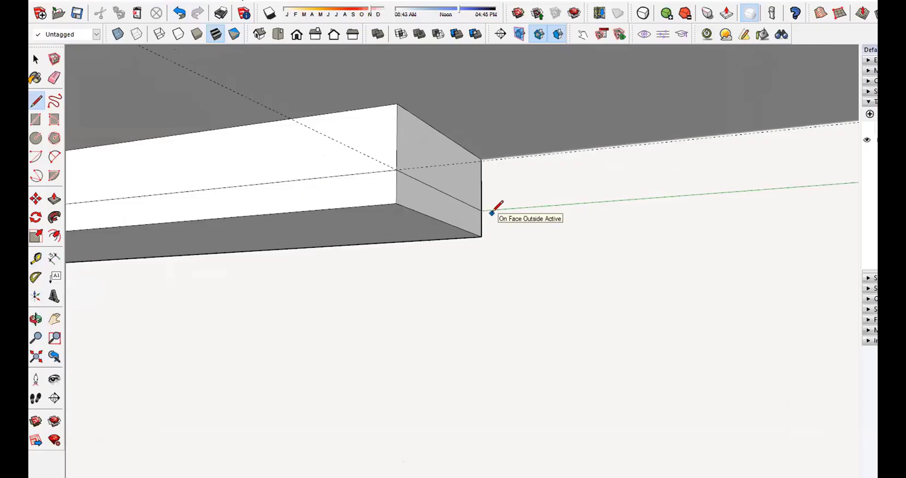
Step: Push the upper portions of the dropped box's end face and front face inward by 8 inches to form a ledge
{"action": "scroll", "coordinate": [403, 173], "scroll_direction": "down", "scroll_amount": 2}
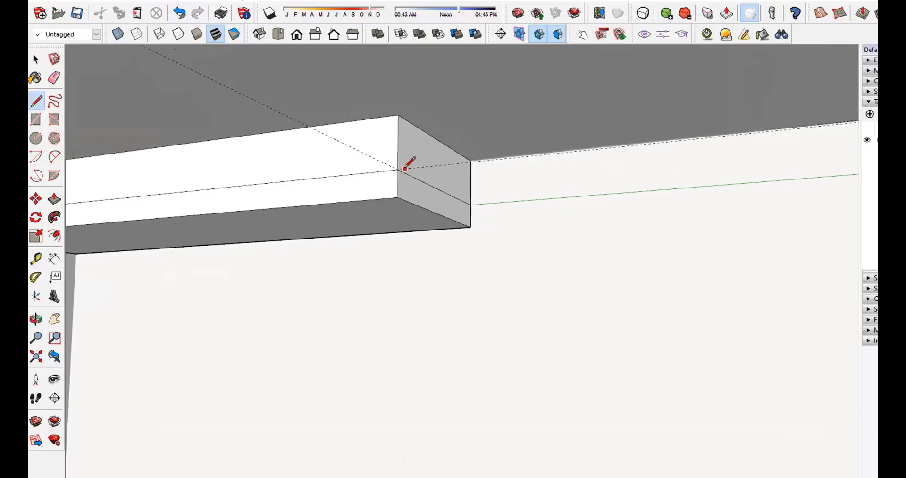
{"action": "scroll", "coordinate": [223, 184], "scroll_direction": "down", "scroll_amount": 3}
{"action": "middle_click_drag", "start_coordinate": [451, 163], "coordinate": [387, 200]}
{"action": "scroll", "coordinate": [381, 162], "scroll_direction": "up", "scroll_amount": 2}
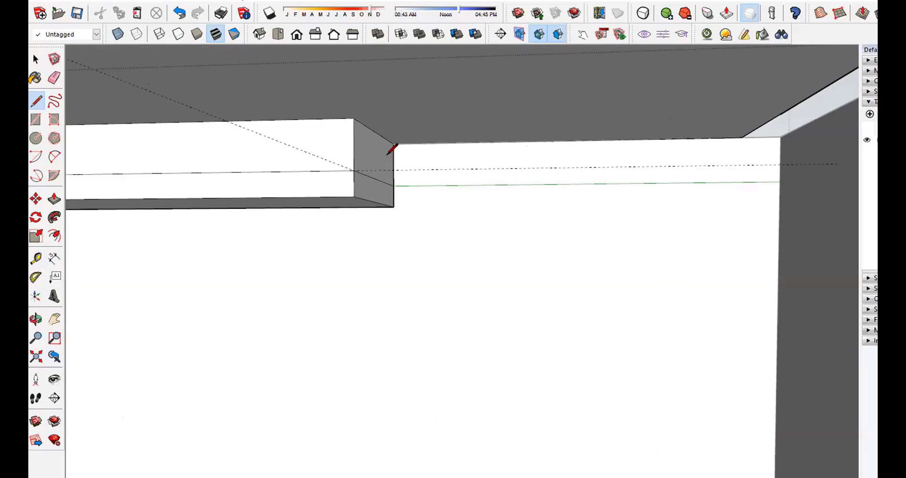
{"action": "key", "text": "p"}
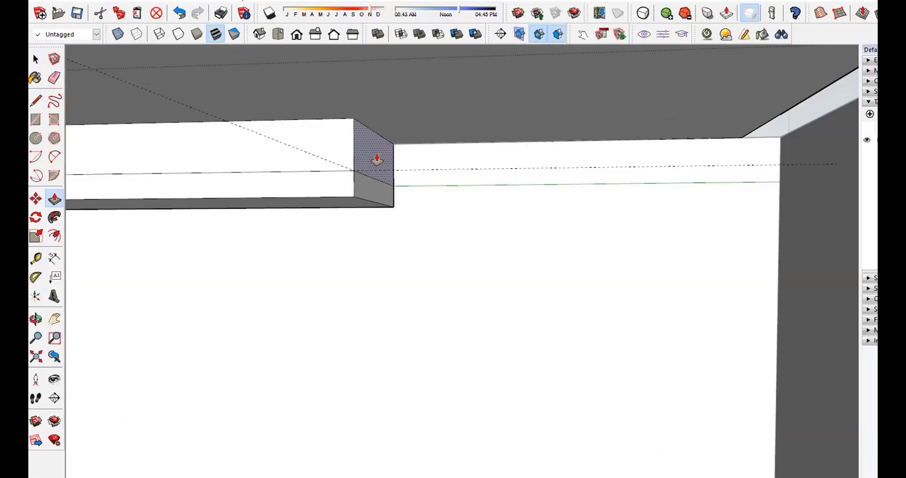
{"action": "type", "text": "8"}
{"action": "key", "text": "Return"}
{"action": "left_click", "coordinate": [377, 159]}
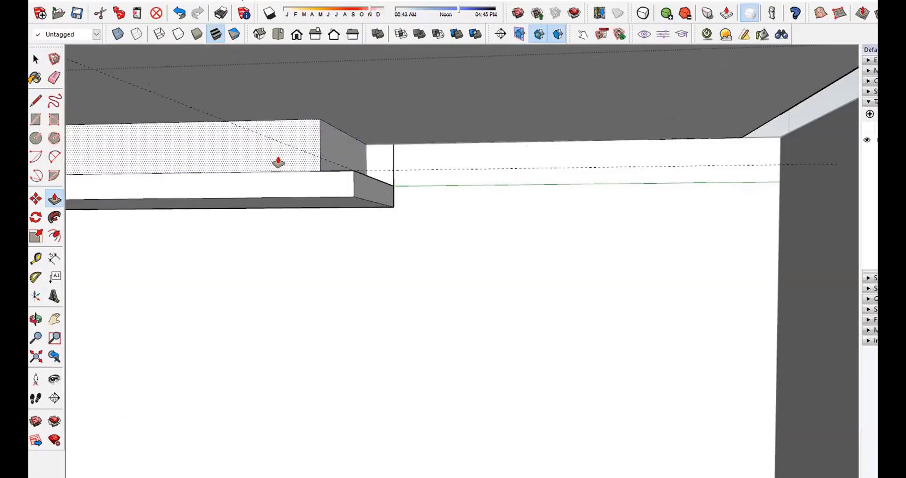
{"action": "type", "text": "8"}
{"action": "key", "text": "Return"}
Step: Erase the leftover edges beside the recessed upper part at both ends of the stepped ceiling box
{"action": "middle_click_drag", "start_coordinate": [334, 177], "coordinate": [303, 186]}
{"action": "scroll", "coordinate": [317, 181], "scroll_direction": "up", "scroll_amount": 1}
{"action": "scroll", "coordinate": [303, 186], "scroll_direction": "up", "scroll_amount": 1}
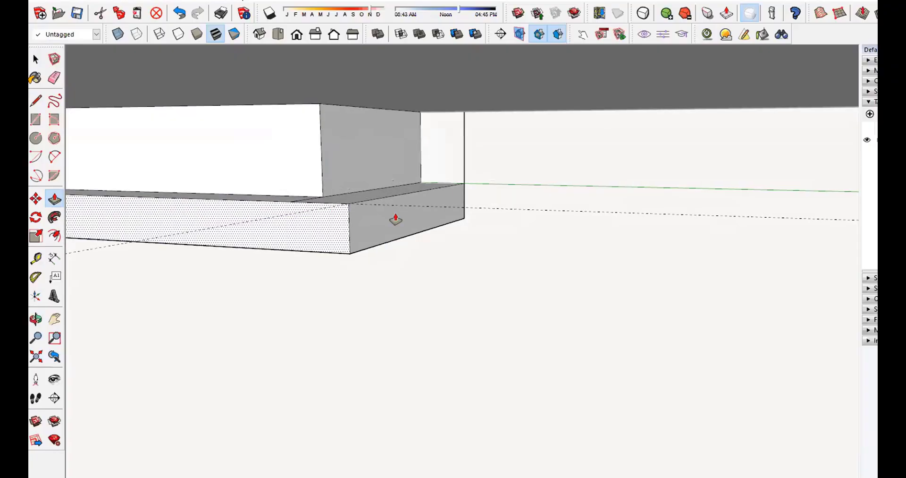
{"action": "middle_click_drag", "start_coordinate": [449, 277], "coordinate": [498, 277]}
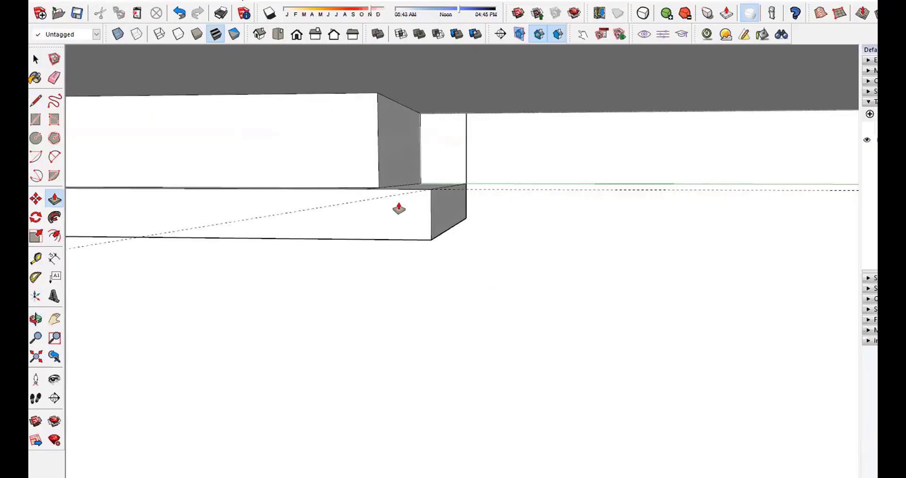
{"action": "middle_click_drag", "start_coordinate": [399, 208], "coordinate": [261, 237]}
{"action": "middle_click_drag", "start_coordinate": [296, 320], "coordinate": [497, 358]}
{"action": "scroll", "coordinate": [559, 297], "scroll_direction": "up", "scroll_amount": 3}
{"action": "key", "text": "p"}
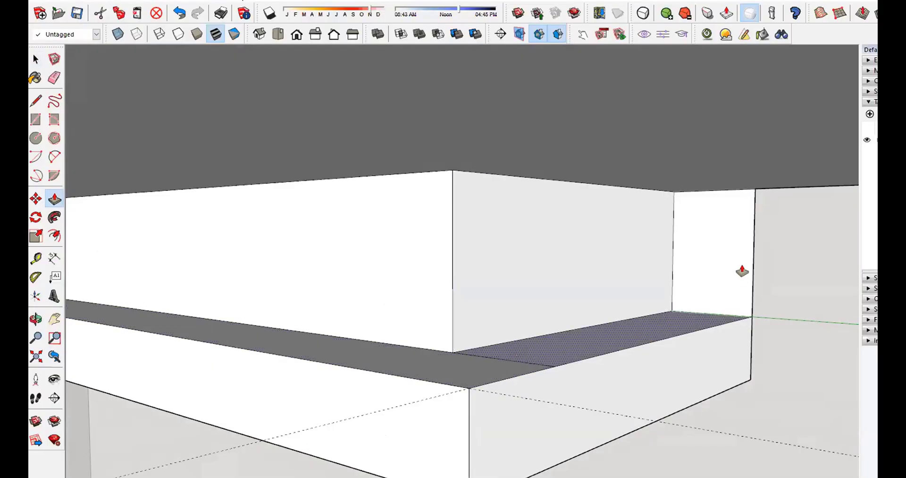
{"action": "key", "text": "e"}
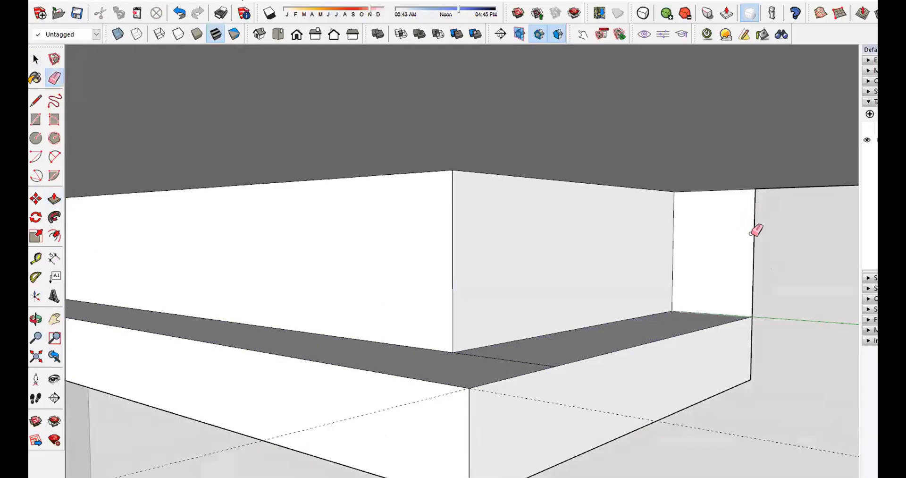
{"action": "left_click", "coordinate": [755, 228]}
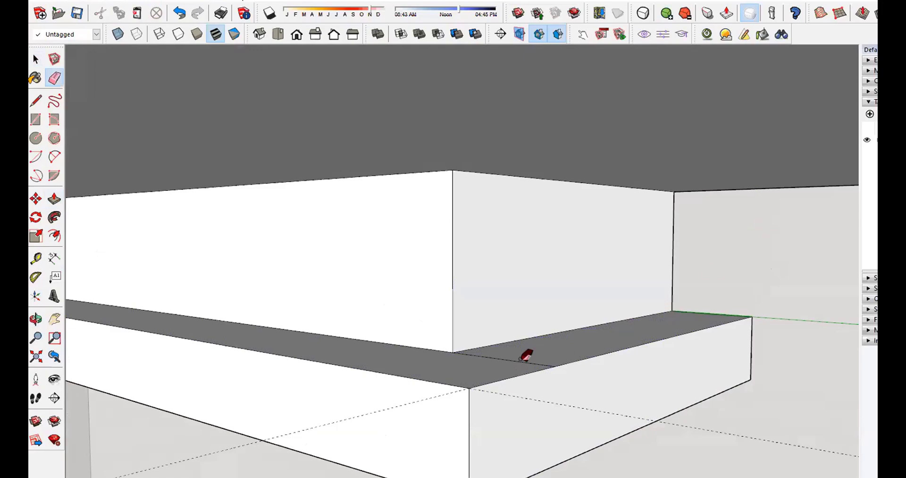
{"action": "middle_click_drag", "start_coordinate": [522, 354], "coordinate": [660, 360]}
{"action": "scroll", "coordinate": [305, 306], "scroll_direction": "up", "scroll_amount": 3}
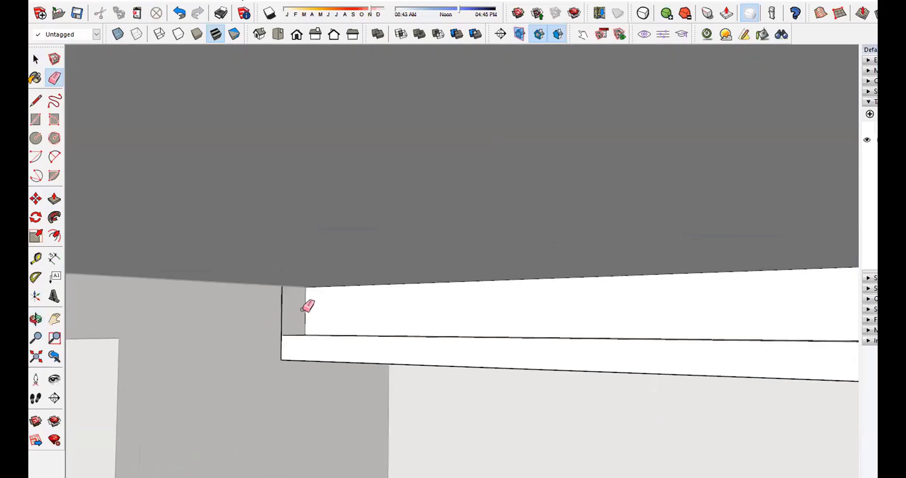
{"action": "scroll", "coordinate": [529, 303], "scroll_direction": "down", "scroll_amount": 6}
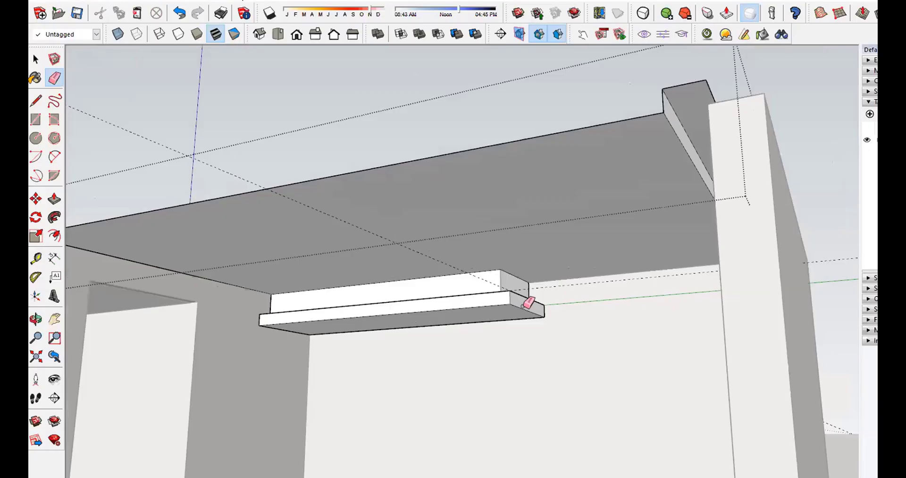
Step: Delete all guides from the model and close the ceiling group
{"action": "scroll", "coordinate": [528, 302], "scroll_direction": "up", "scroll_amount": 3}
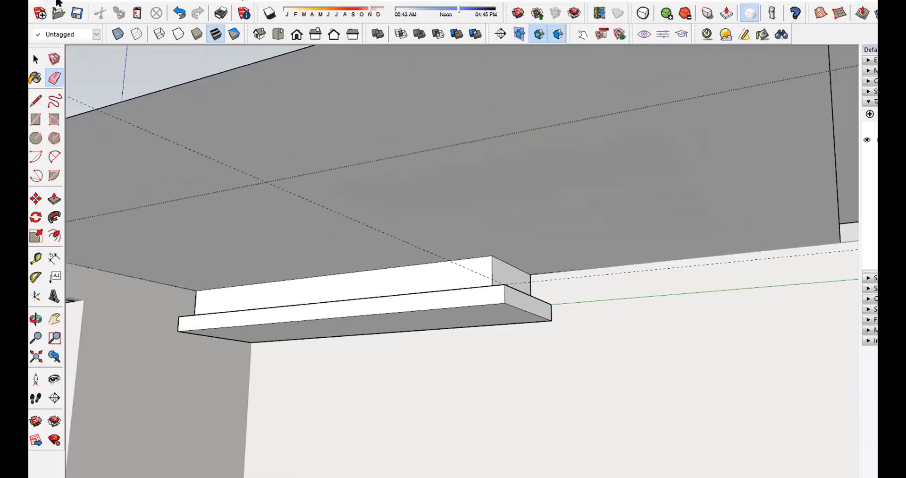
{"action": "left_click", "coordinate": [63, 0]}
{"action": "left_click", "coordinate": [94, 97]}
{"action": "mouse_move", "coordinate": [387, 319]}
{"action": "middle_mouse_down"}
{"action": "mouse_move", "coordinate": [448, 316]}
{"action": "mouse_move", "coordinate": [488, 300]}
{"action": "mouse_move", "coordinate": [461, 359]}
{"action": "mouse_move", "coordinate": [482, 362]}
{"action": "middle_mouse_up"}
{"action": "scroll", "coordinate": [479, 318], "scroll_direction": "up", "scroll_amount": 4}
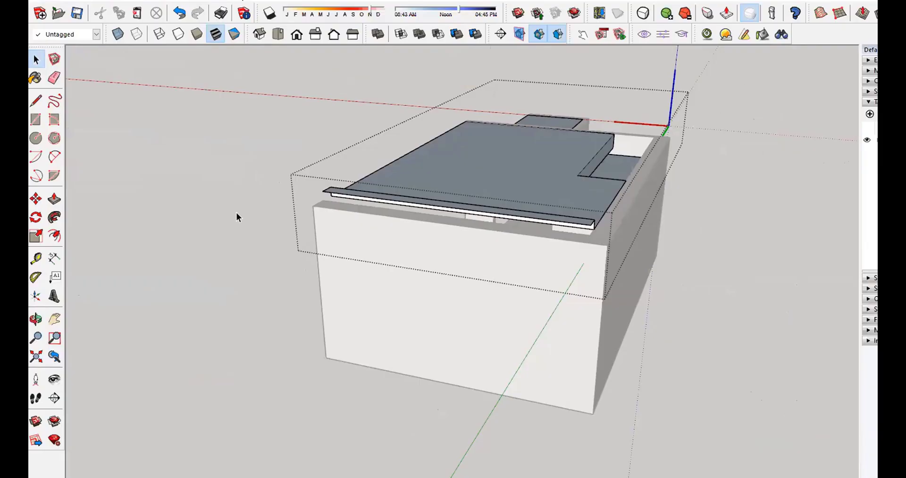
{"action": "left_click", "coordinate": [237, 213]}
Step: Open the wall group and draw a line across the wall top from the raised ceiling strip's inner corner to the outer edge
{"action": "middle_click_drag", "start_coordinate": [237, 212], "coordinate": [350, 245]}
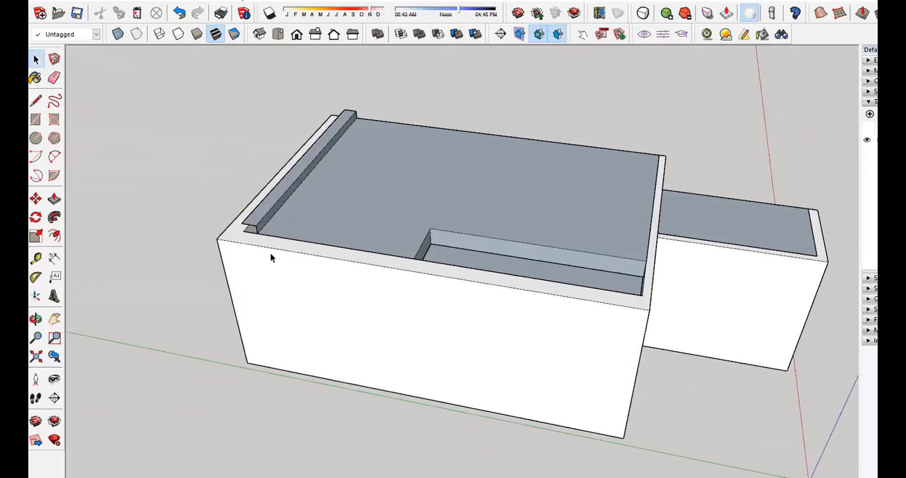
{"action": "double_click", "coordinate": [271, 253]}
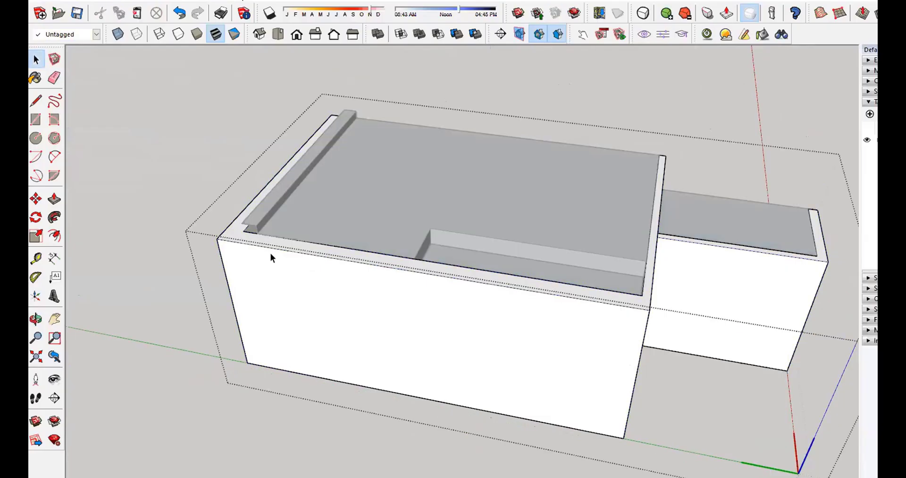
{"action": "scroll", "coordinate": [260, 242], "scroll_direction": "up", "scroll_amount": 6}
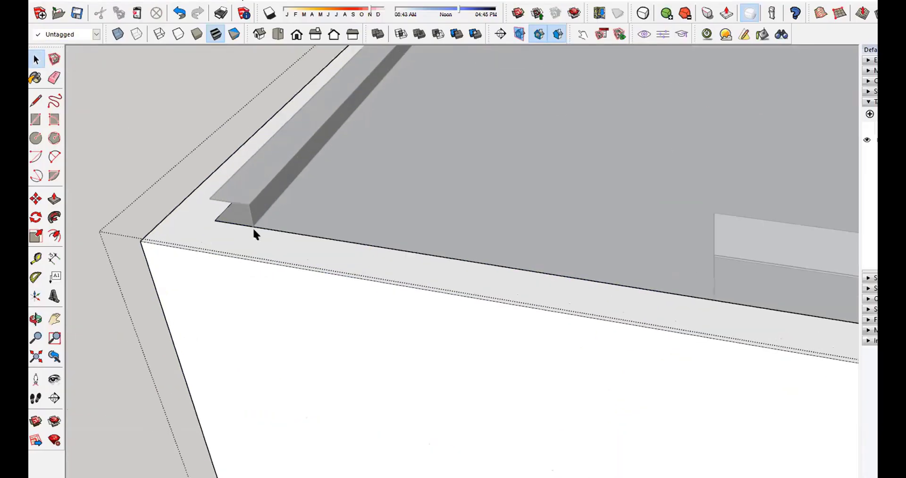
{"action": "key", "text": "l"}
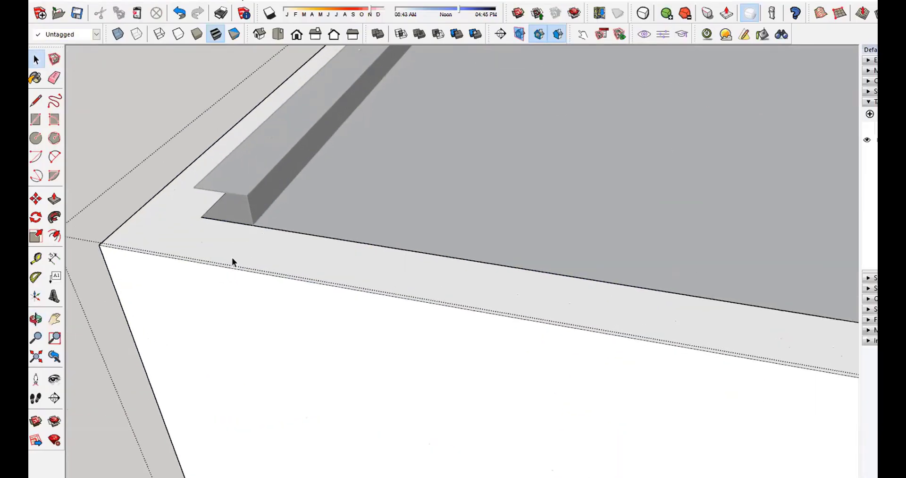
{"action": "left_click", "coordinate": [253, 225]}
{"action": "left_click", "coordinate": [217, 265]}
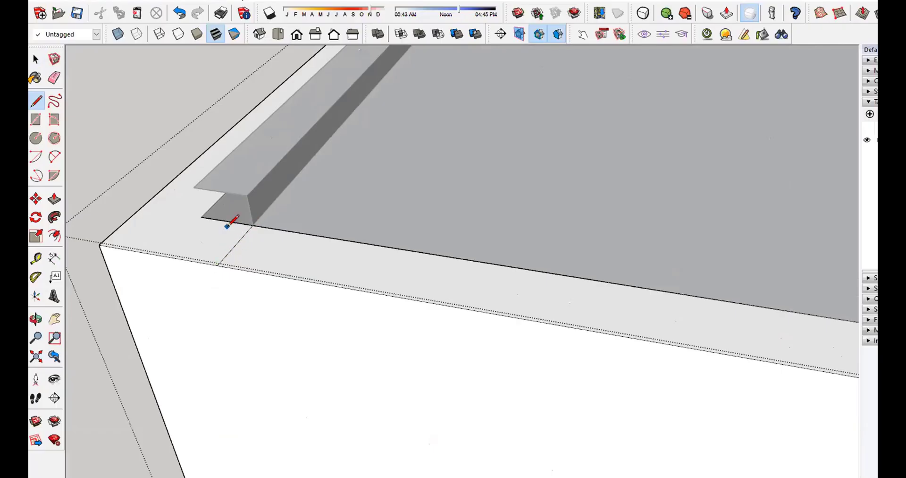
Step: Raise the wall-top section around the ceiling recess by 6 inches with Push/Pull and leave the wall group
{"action": "key", "text": "p"}
{"action": "left_click", "coordinate": [227, 234]}
{"action": "type", "text": "6"}
{"action": "key", "text": "Return"}
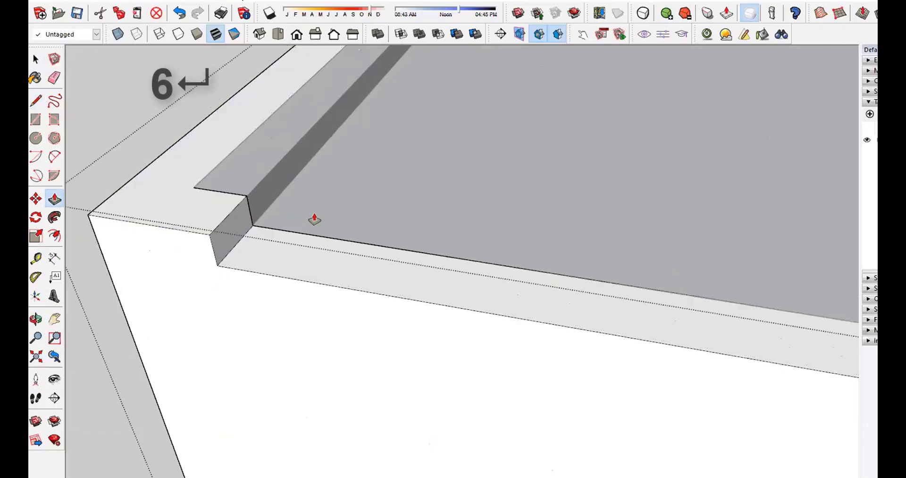
{"action": "scroll", "coordinate": [316, 219], "scroll_direction": "down", "scroll_amount": 3}
{"action": "middle_click_drag", "start_coordinate": [319, 229], "coordinate": [217, 282]}
{"action": "scroll", "coordinate": [217, 282], "scroll_direction": "down", "scroll_amount": 2}
{"action": "middle_click_drag", "start_coordinate": [239, 200], "coordinate": [189, 189]}
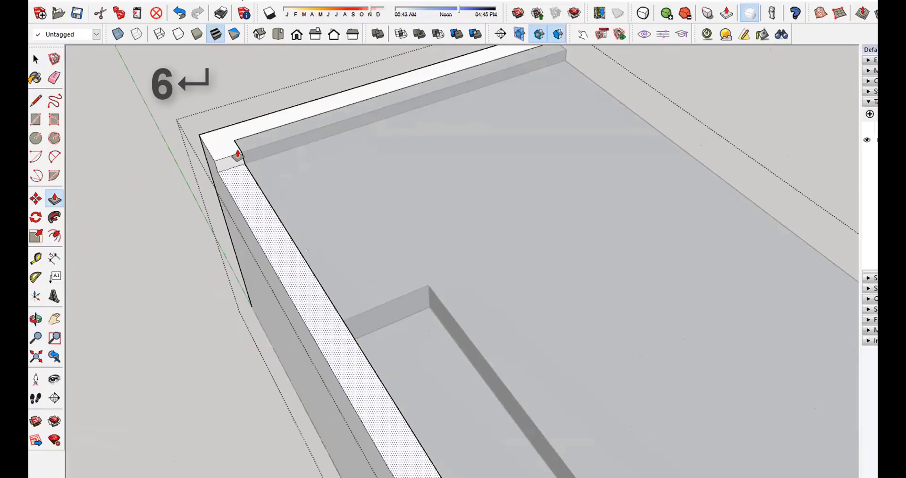
{"action": "middle_click_drag", "start_coordinate": [247, 180], "coordinate": [433, 291]}
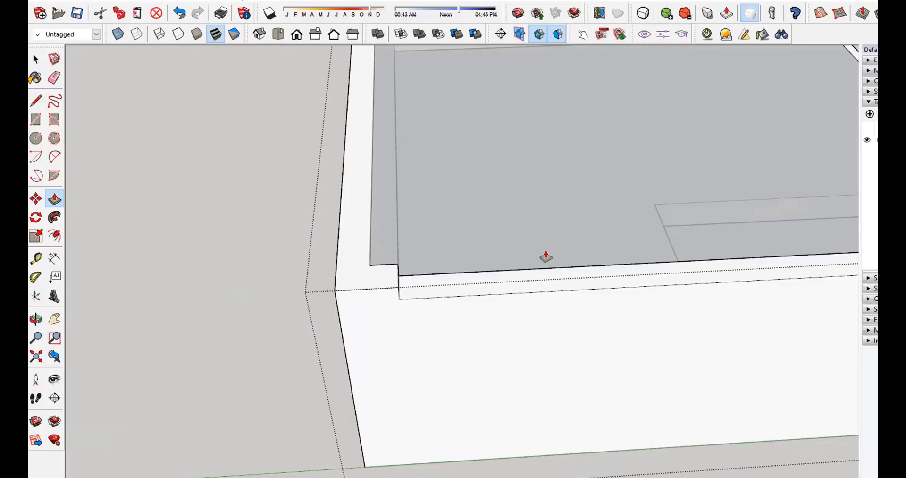
{"action": "middle_click_drag", "start_coordinate": [593, 243], "coordinate": [661, 200]}
{"action": "key", "text": "space"}
{"action": "middle_click_drag", "start_coordinate": [665, 137], "coordinate": [573, 189]}
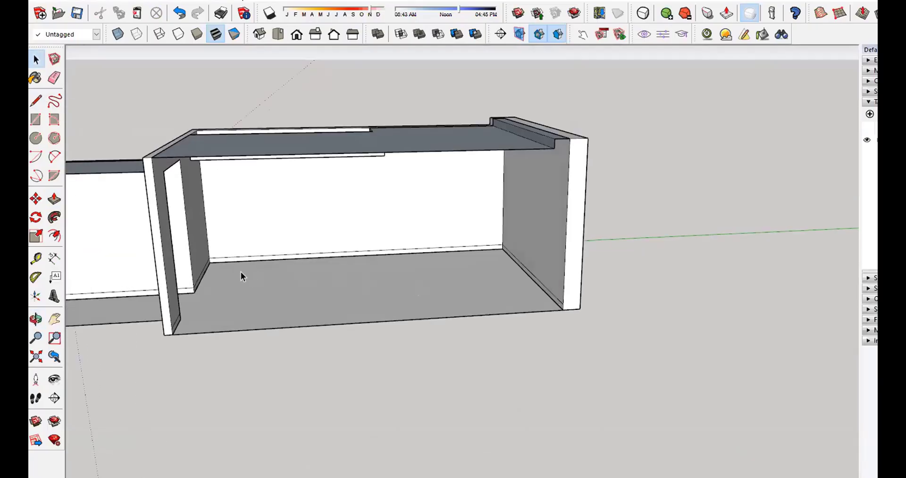
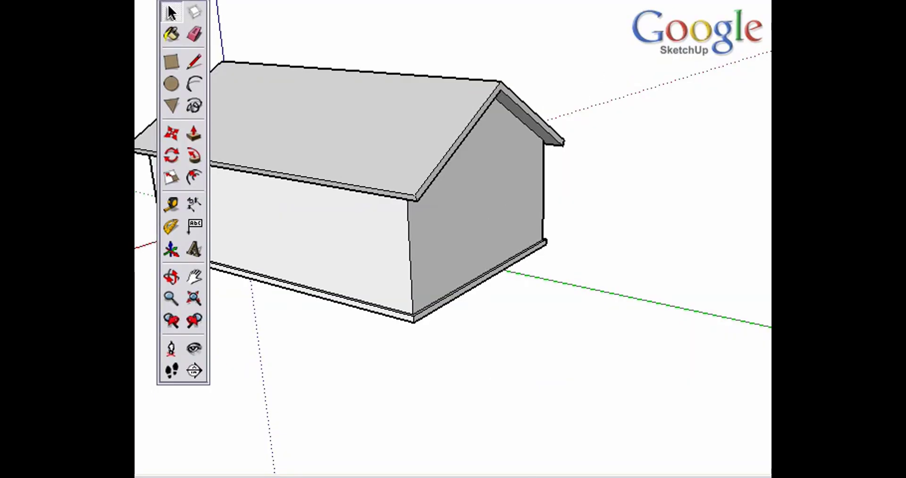
Step: Open the Layers window for the house model
{"action": "left_click", "coordinate": [364, 0]}
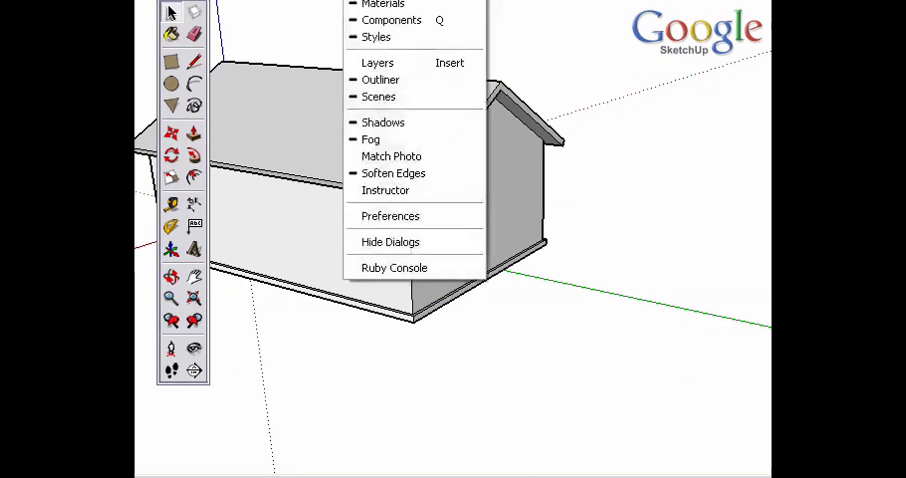
{"action": "left_click", "coordinate": [418, 61]}
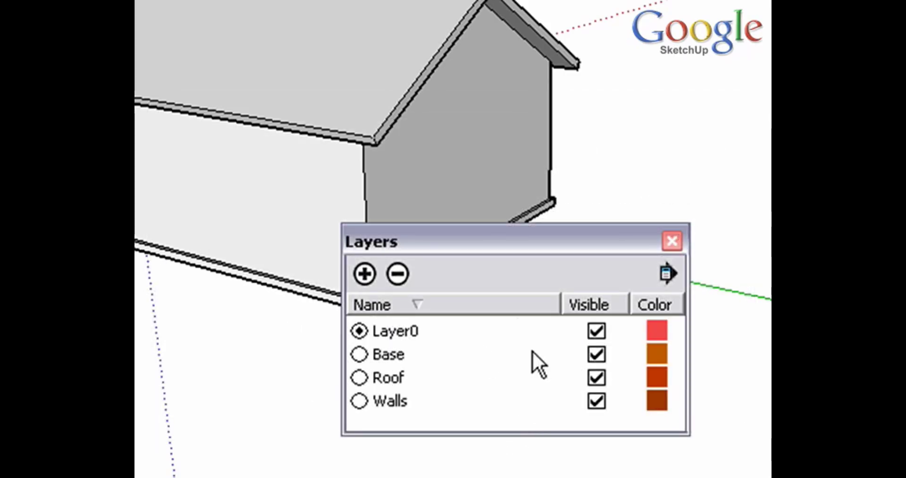
Step: Toggle the Base, Roof and Walls layers off and on to examine which parts of the house each one controls
{"action": "mouse_move", "coordinate": [484, 238]}
{"action": "left_mouse_down"}
{"action": "mouse_move", "coordinate": [475, 141]}
{"action": "mouse_move", "coordinate": [481, 193]}
{"action": "left_mouse_up"}
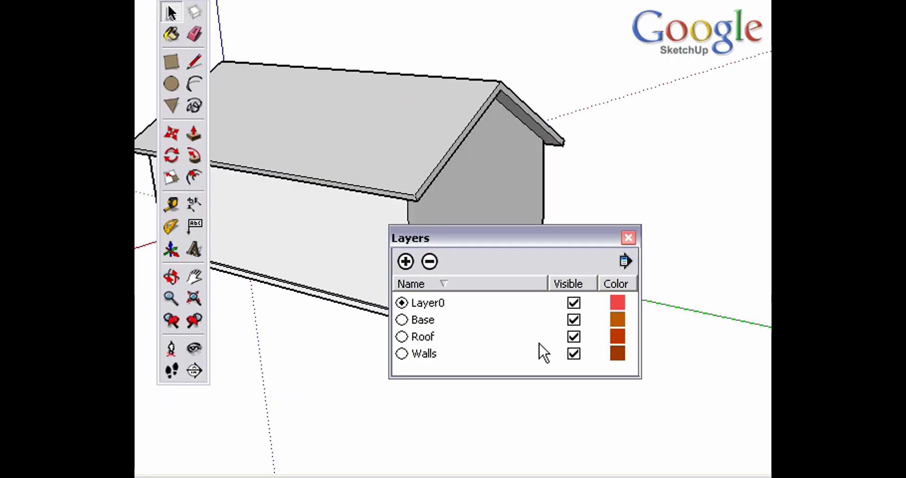
{"action": "left_click_drag", "start_coordinate": [503, 240], "coordinate": [515, 256]}
{"action": "left_click", "coordinate": [453, 191]}
{"action": "scroll", "coordinate": [446, 212], "scroll_direction": "down", "scroll_amount": 2}
{"action": "middle_click_drag", "start_coordinate": [446, 213], "coordinate": [496, 168]}
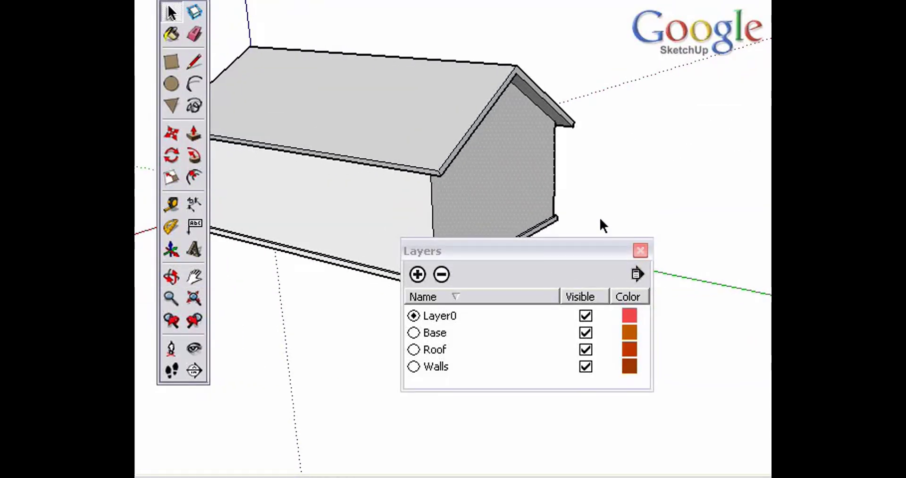
{"action": "left_click", "coordinate": [586, 333]}
{"action": "left_click", "coordinate": [585, 349]}
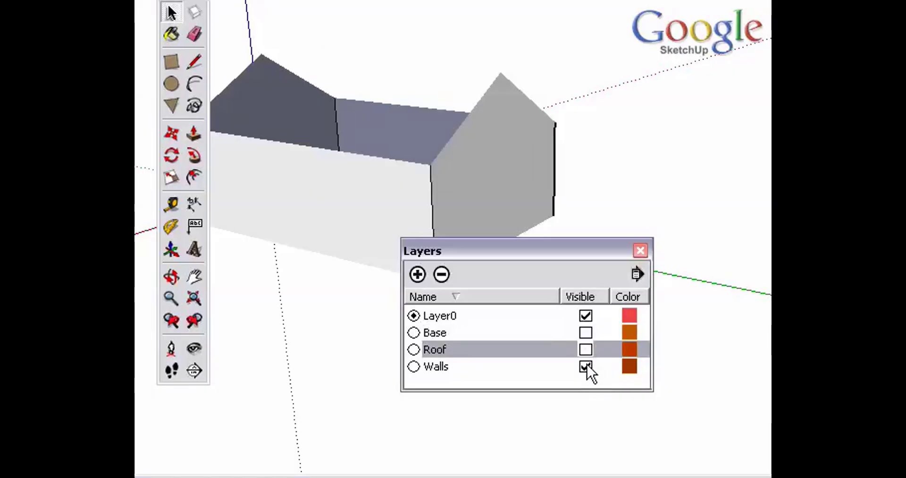
{"action": "left_click", "coordinate": [585, 366]}
{"action": "left_click", "coordinate": [586, 350]}
{"action": "left_click", "coordinate": [586, 333]}
{"action": "left_click", "coordinate": [586, 349]}
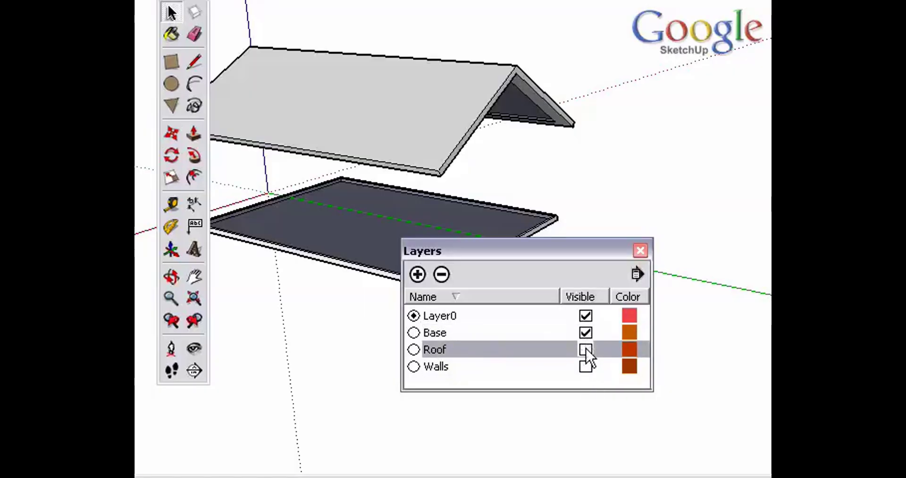
Step: Isolate the roof by hiding the Base and Walls layers while keeping the Roof layer visible
{"action": "left_click", "coordinate": [586, 332]}
{"action": "left_click", "coordinate": [586, 350]}
{"action": "left_click", "coordinate": [586, 332]}
{"action": "left_click", "coordinate": [590, 364]}
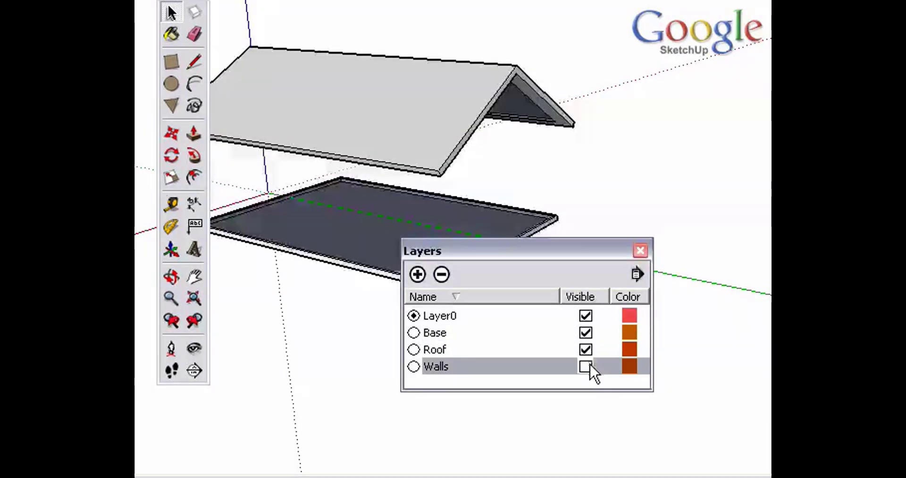
{"action": "left_click", "coordinate": [589, 365]}
{"action": "left_click", "coordinate": [587, 366]}
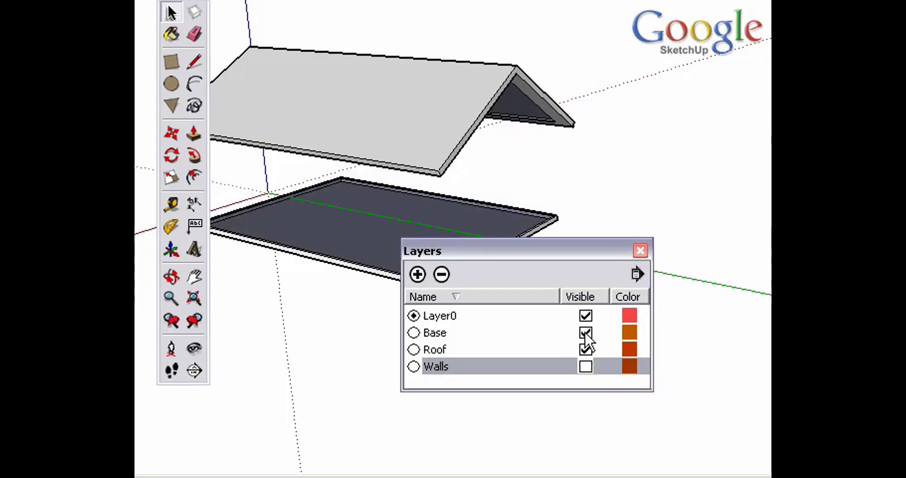
{"action": "left_click", "coordinate": [586, 333]}
Step: Lengthen the roof by moving its gable end face outward along the green axis
{"action": "left_click_drag", "start_coordinate": [387, 46], "coordinate": [602, 209]}
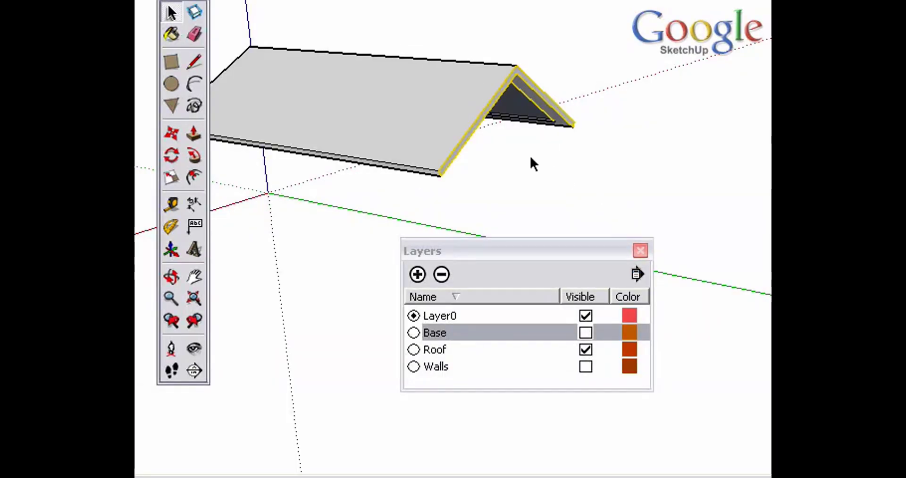
{"action": "key", "text": "m"}
{"action": "left_click", "coordinate": [472, 117]}
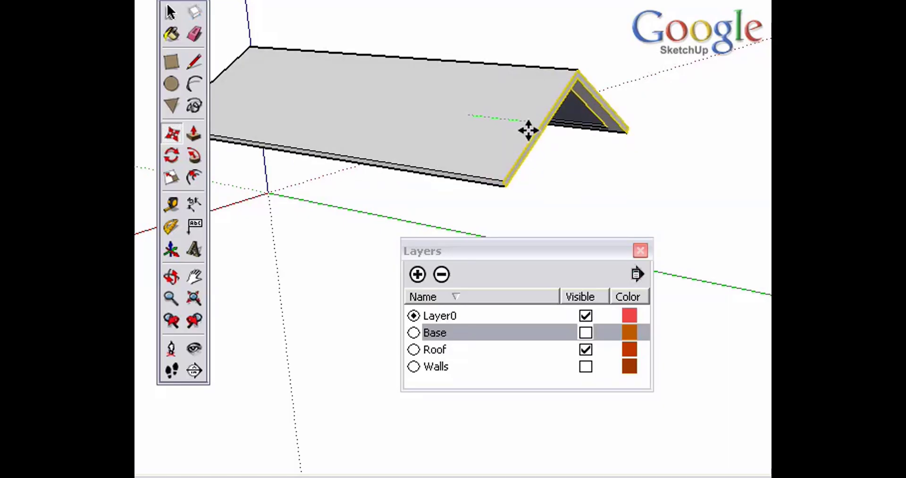
{"action": "left_click", "coordinate": [522, 127]}
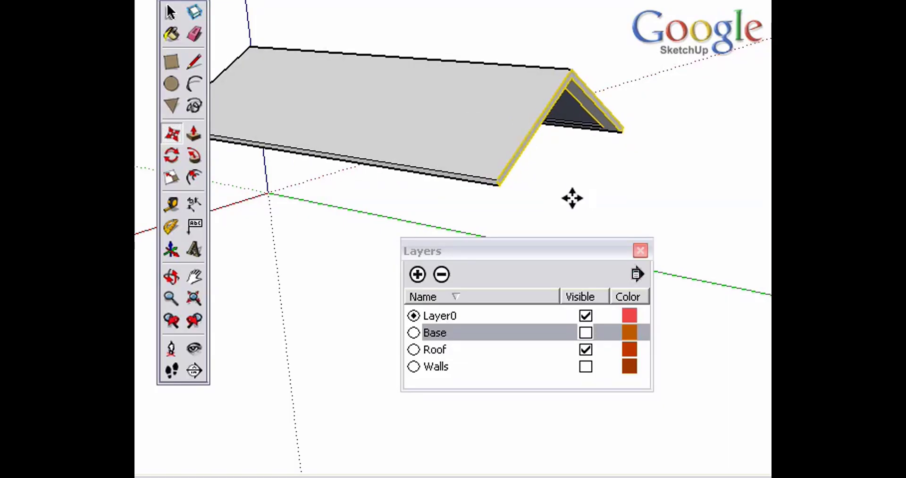
Step: Isolate the Base layer and widen the base by moving its long front edge outward along the red axis
{"action": "left_click", "coordinate": [585, 349]}
{"action": "left_click", "coordinate": [586, 332]}
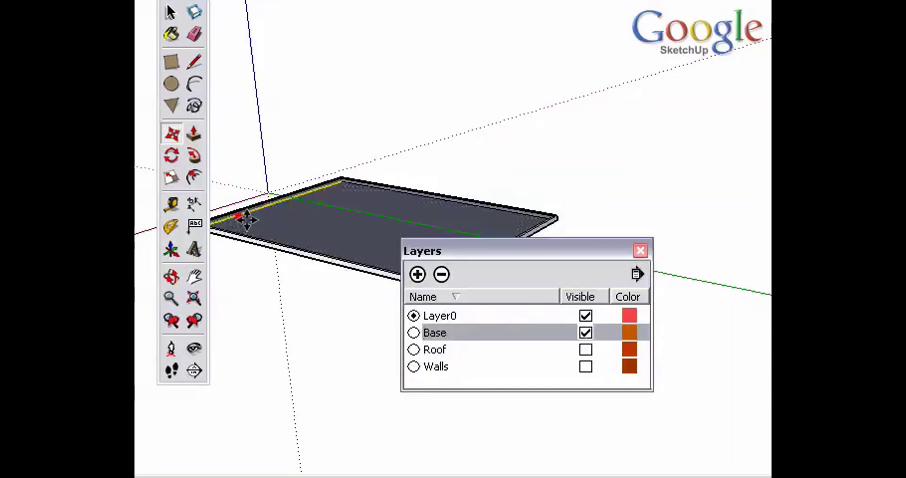
{"action": "key", "text": "space"}
{"action": "left_click_drag", "start_coordinate": [158, 213], "coordinate": [501, 368]}
{"action": "key", "text": "m"}
{"action": "left_click_drag", "start_coordinate": [376, 226], "coordinate": [325, 255]}
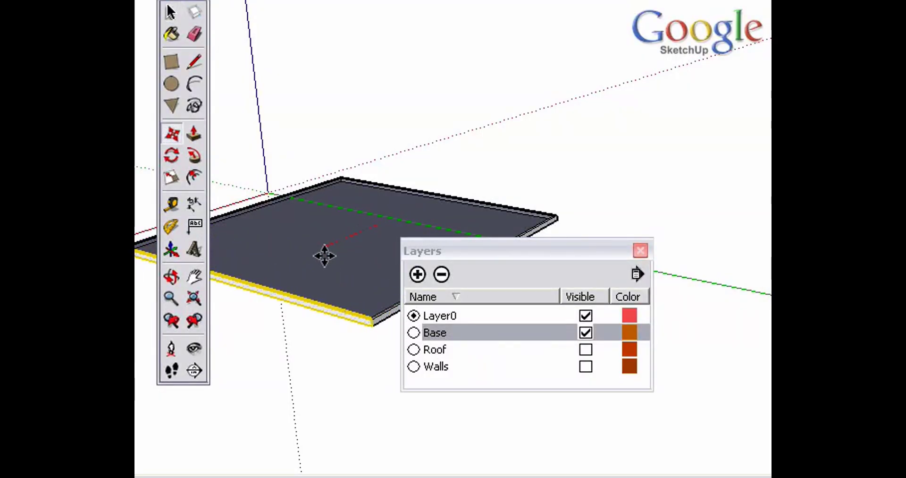
{"action": "key", "text": "space"}
{"action": "left_click", "coordinate": [405, 169]}
Step: Make the Roof and Walls layers visible again so the whole house is shown
{"action": "left_click", "coordinate": [586, 350]}
{"action": "left_click", "coordinate": [586, 367]}
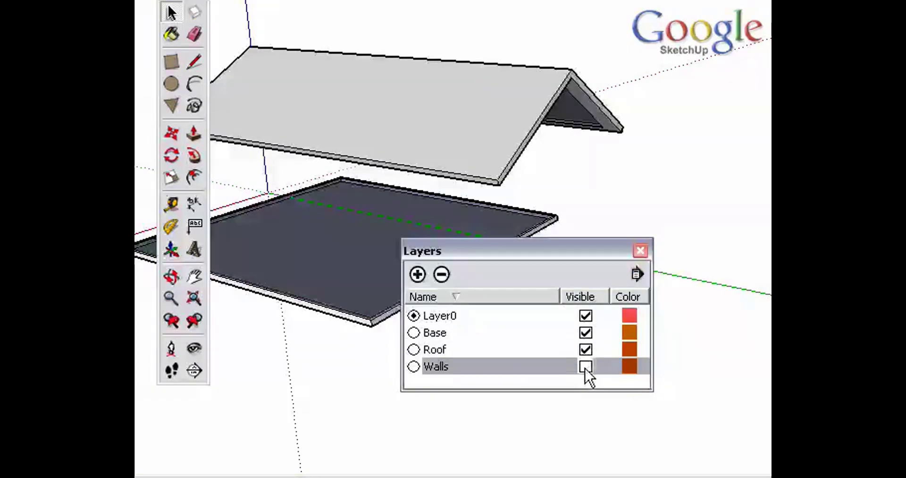
{"action": "middle_click_drag", "start_coordinate": [546, 204], "coordinate": [449, 181], "text": "shift"}
{"action": "scroll", "coordinate": [507, 200], "scroll_direction": "down", "scroll_amount": 1}
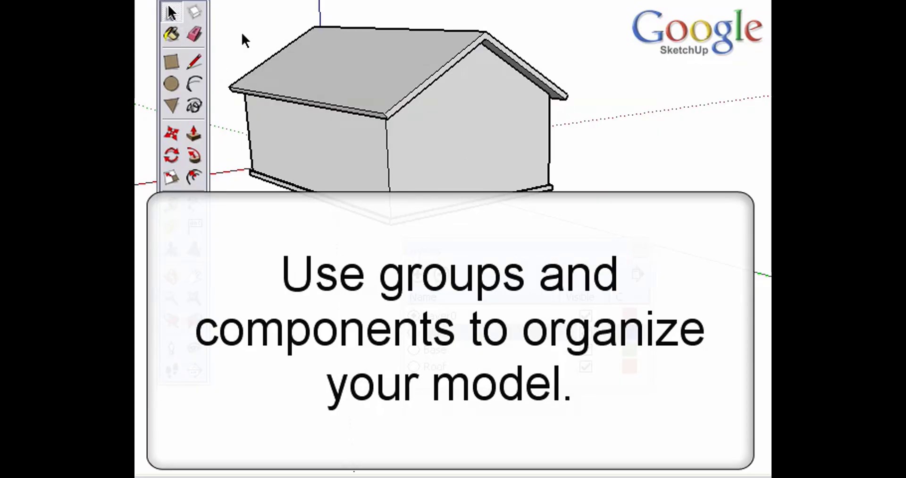
Step: Check the extent of the roof group and move the Layers window clear of the house
{"action": "left_click", "coordinate": [316, 82]}
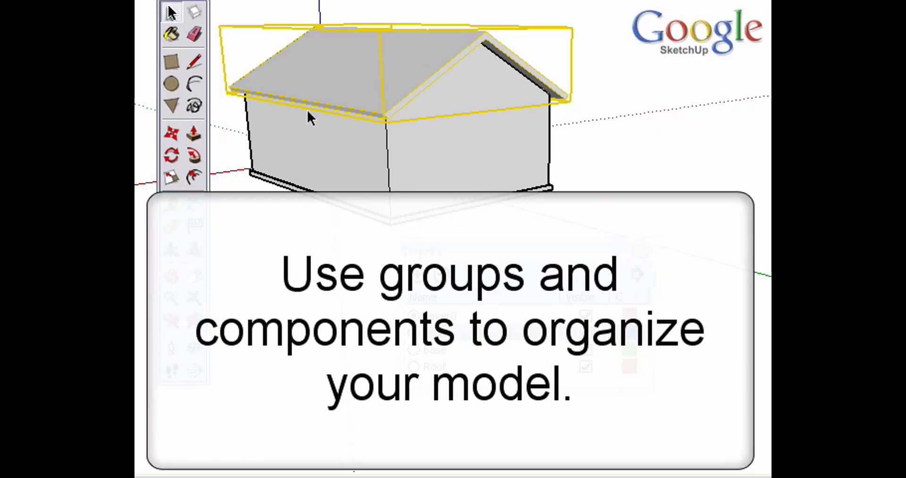
{"action": "left_click", "coordinate": [302, 208]}
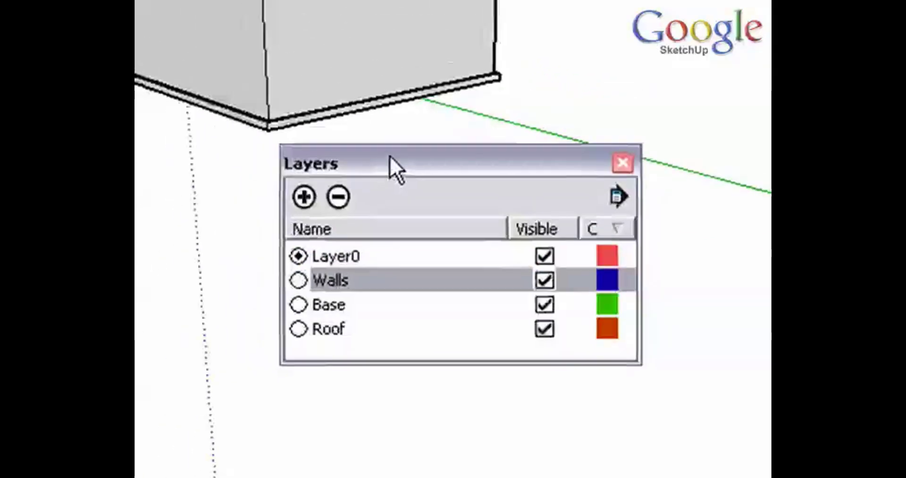
{"action": "left_click", "coordinate": [407, 249]}
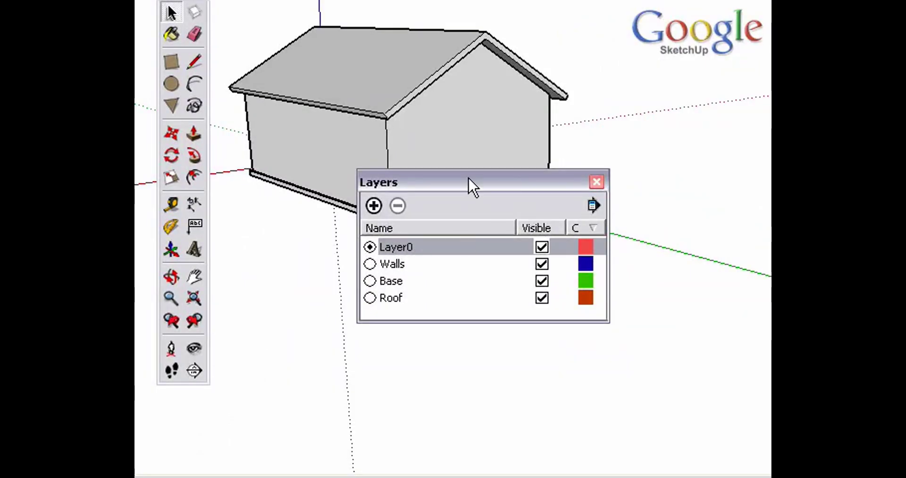
{"action": "left_click_drag", "start_coordinate": [468, 178], "coordinate": [494, 246]}
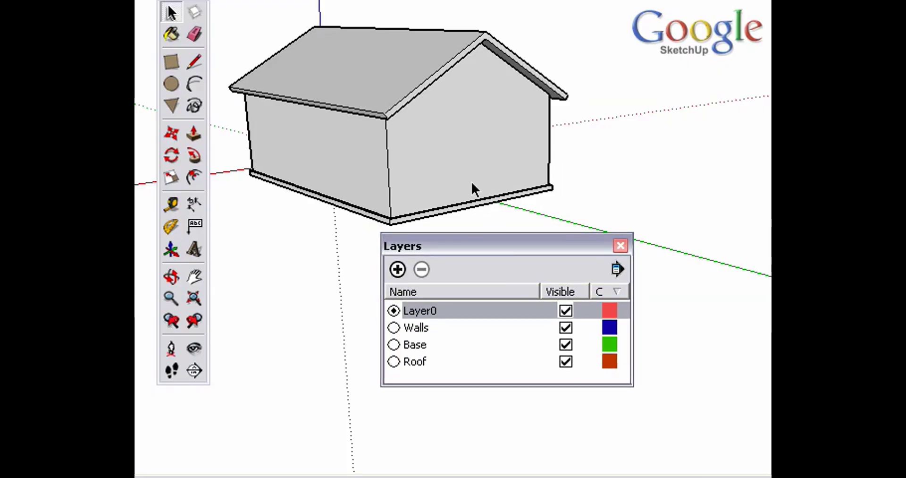
Step: Select the roof, base and wall parts in turn to examine how the house is divided into groups
{"action": "key", "text": "z"}
{"action": "key", "text": "space"}
{"action": "left_click", "coordinate": [439, 111]}
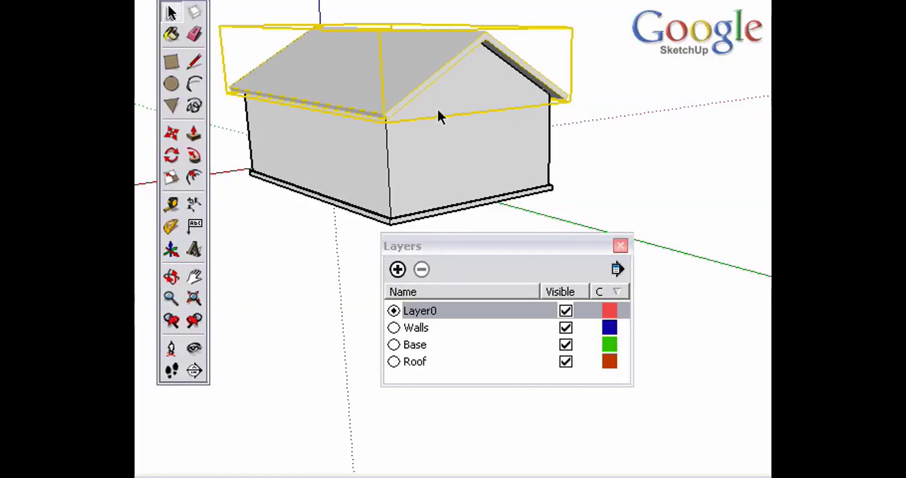
{"action": "left_click", "coordinate": [440, 211]}
{"action": "left_click", "coordinate": [433, 163]}
{"action": "left_click", "coordinate": [392, 92]}
{"action": "key", "text": "h"}
{"action": "left_click_drag", "start_coordinate": [403, 135], "coordinate": [376, 139]}
{"action": "middle_click_drag", "start_coordinate": [377, 139], "coordinate": [401, 198]}
{"action": "scroll", "coordinate": [401, 198], "scroll_direction": "up", "scroll_amount": 3}
{"action": "middle_click_drag", "start_coordinate": [425, 158], "coordinate": [453, 173], "text": "shift"}
{"action": "left_click", "coordinate": [574, 159]}
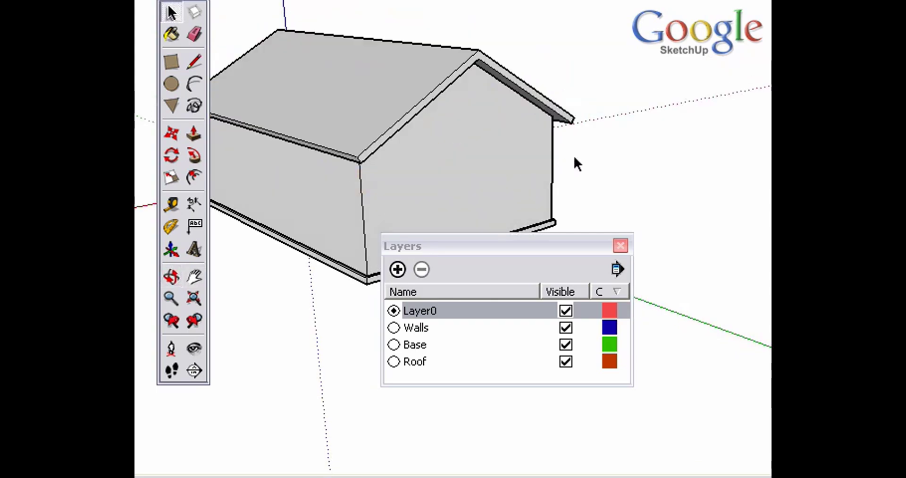
Step: Hide the Walls and Base layers so that only the roof can be edited
{"action": "left_click", "coordinate": [574, 332]}
{"action": "left_click", "coordinate": [566, 328]}
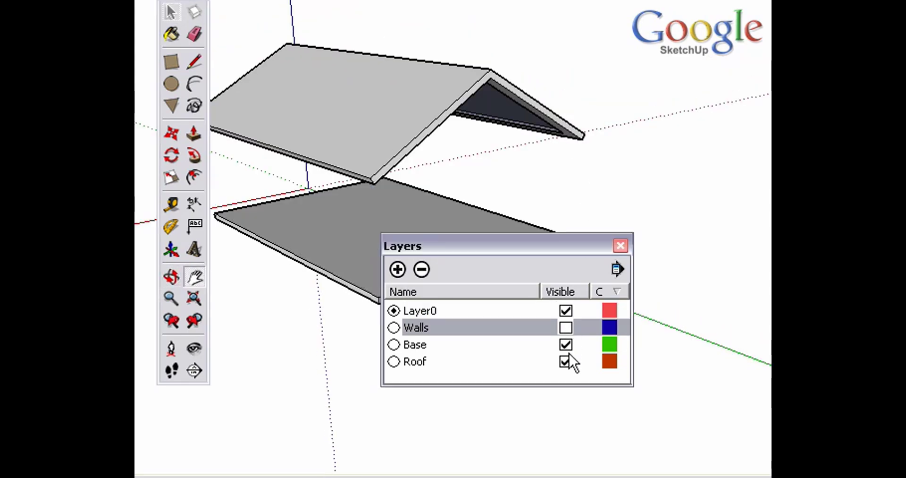
{"action": "left_click", "coordinate": [566, 344]}
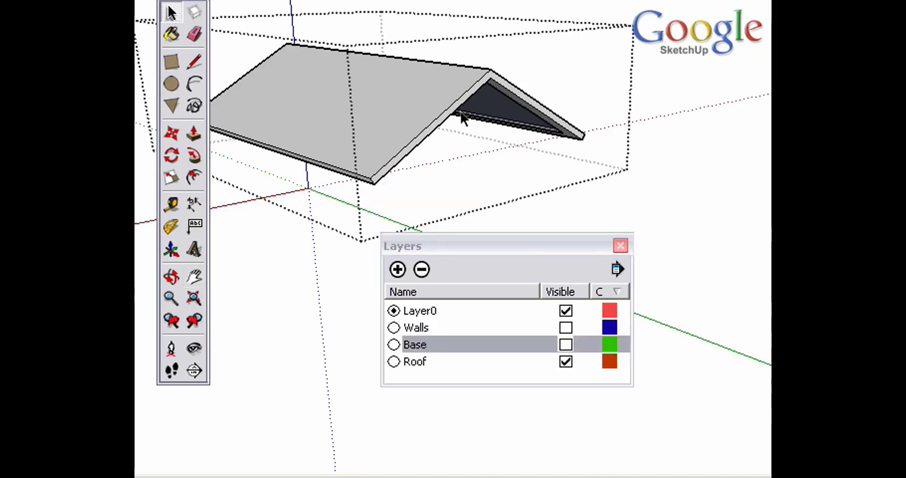
Step: Shorten the roof inside its group by moving the gable end face inward along the green axis, and leave the group
{"action": "middle_click_drag", "start_coordinate": [445, 121], "coordinate": [564, 121]}
{"action": "left_click_drag", "start_coordinate": [377, 41], "coordinate": [601, 211]}
{"action": "key", "text": "m"}
{"action": "left_click_drag", "start_coordinate": [476, 125], "coordinate": [308, 111]}
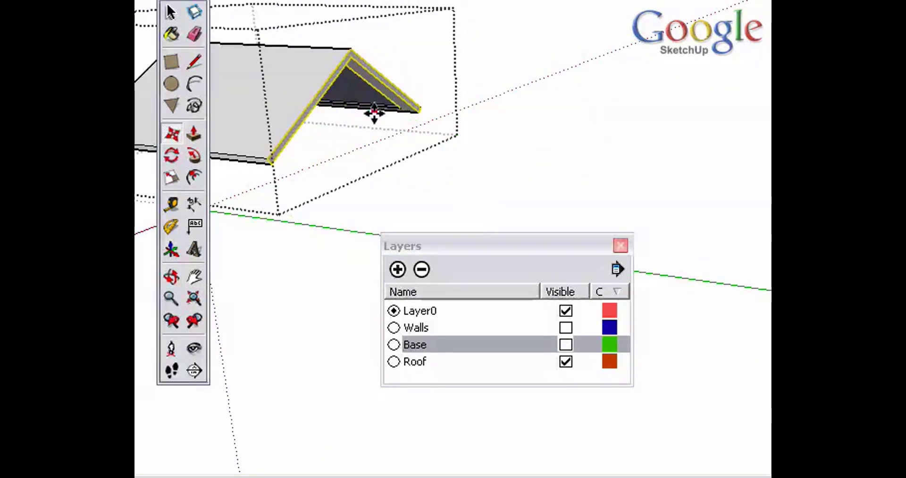
{"action": "key", "text": "space"}
{"action": "left_click", "coordinate": [533, 177]}
Step: Turn the Base and Walls layers back on to compare the shortened roof with the walls
{"action": "left_click", "coordinate": [565, 344]}
{"action": "left_click", "coordinate": [565, 328]}
{"action": "middle_click_drag", "start_coordinate": [498, 161], "coordinate": [419, 155], "text": "shift"}
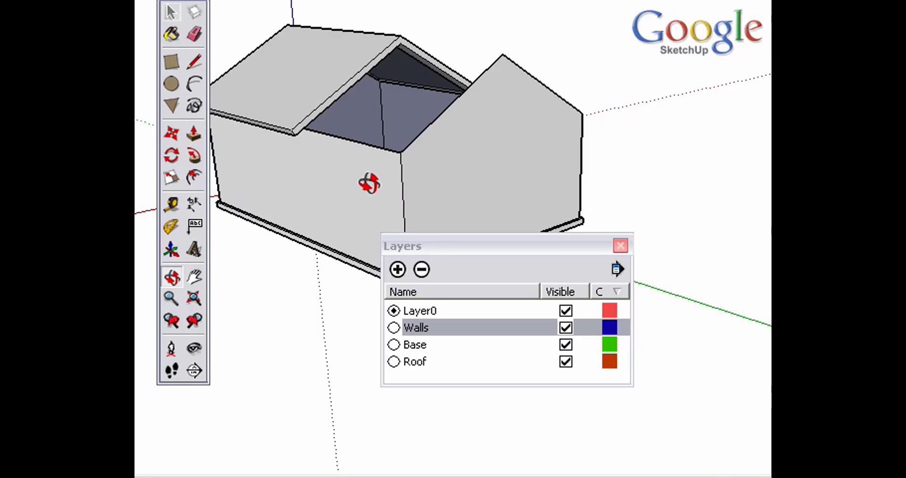
Step: Close and reopen the Layers window, place it over the model and enlarge it to fit more layers
{"action": "left_click", "coordinate": [531, 246]}
{"action": "left_click", "coordinate": [620, 246]}
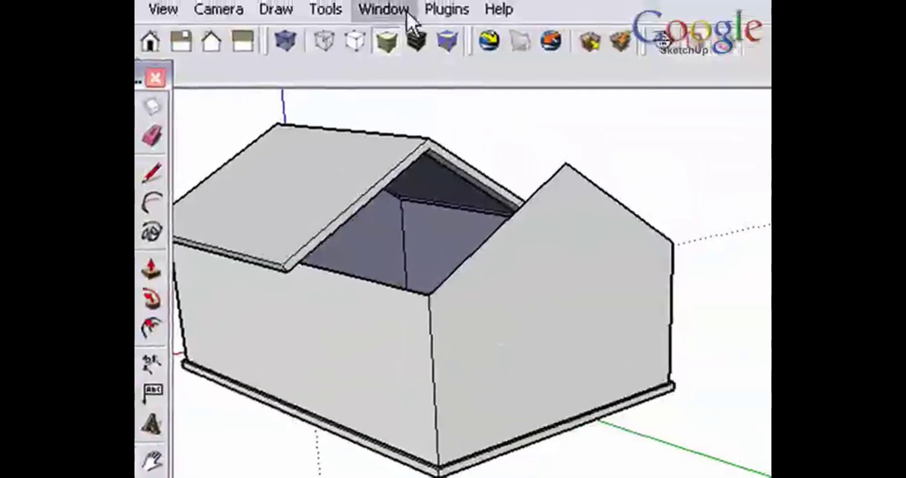
{"action": "left_click", "coordinate": [407, 11]}
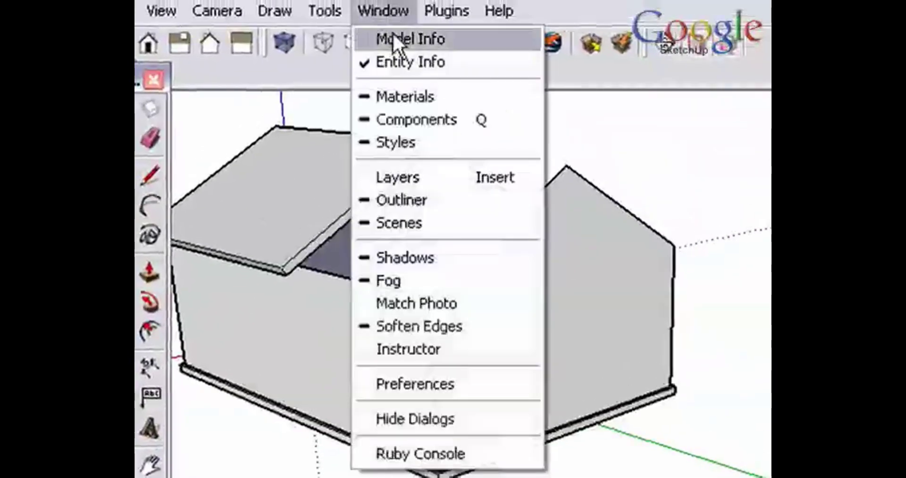
{"action": "left_click", "coordinate": [427, 186]}
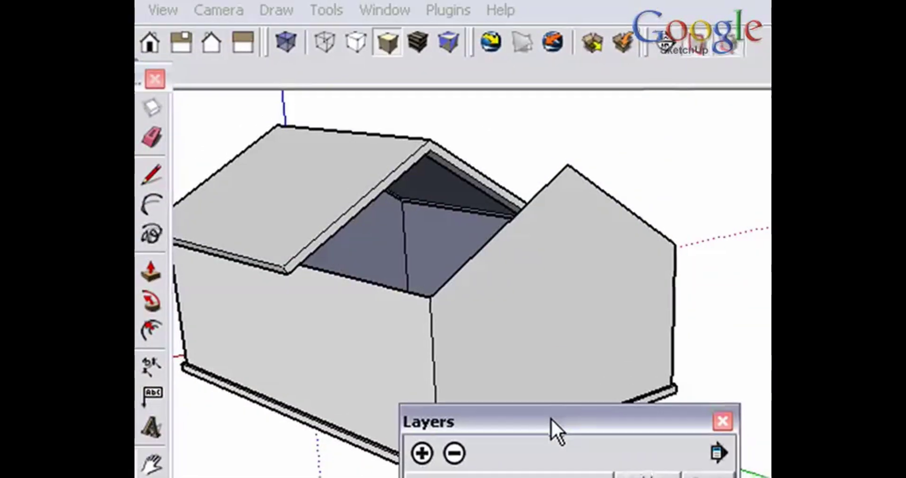
{"action": "left_click_drag", "start_coordinate": [552, 428], "coordinate": [481, 359]}
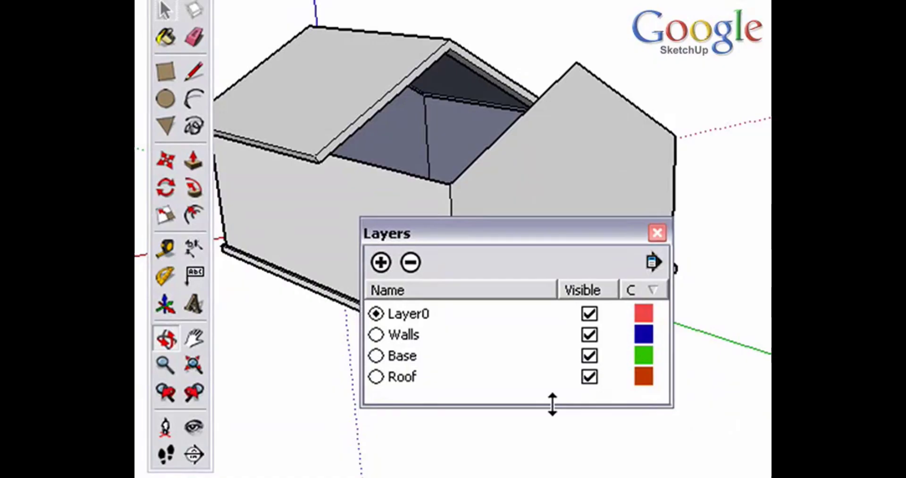
{"action": "left_click_drag", "start_coordinate": [552, 404], "coordinate": [552, 460]}
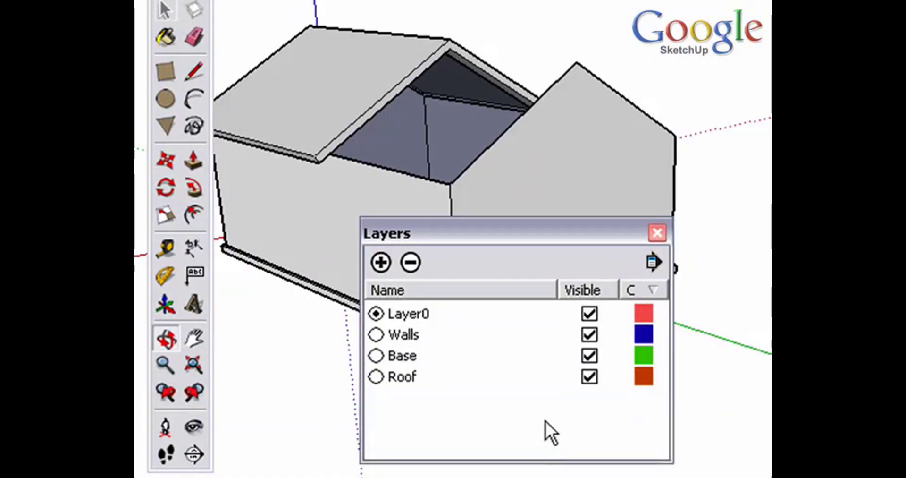
Step: Add a layer named Windows and sort the layer list by name in descending order
{"action": "left_click", "coordinate": [381, 263]}
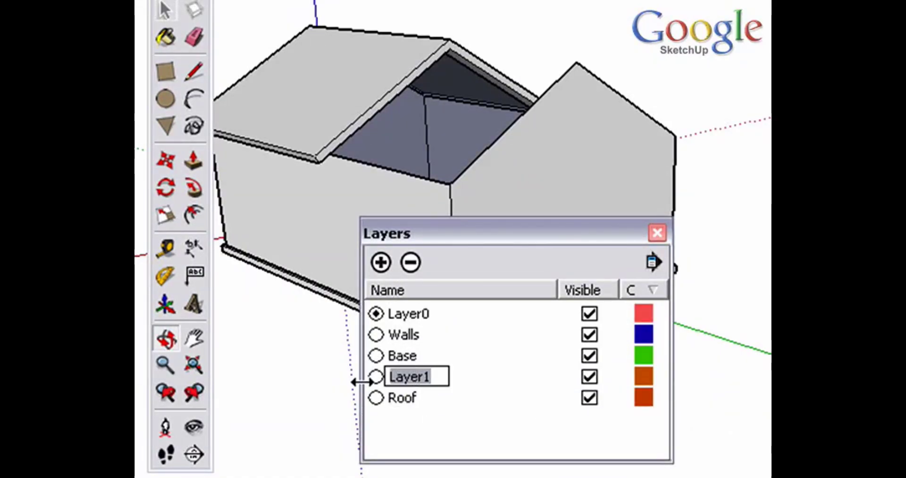
{"action": "type", "text": "Windows"}
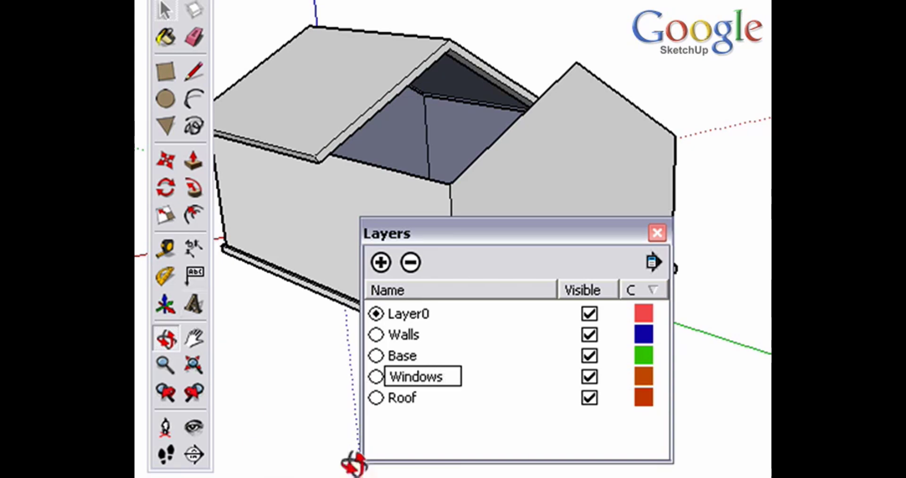
{"action": "left_click", "coordinate": [432, 435]}
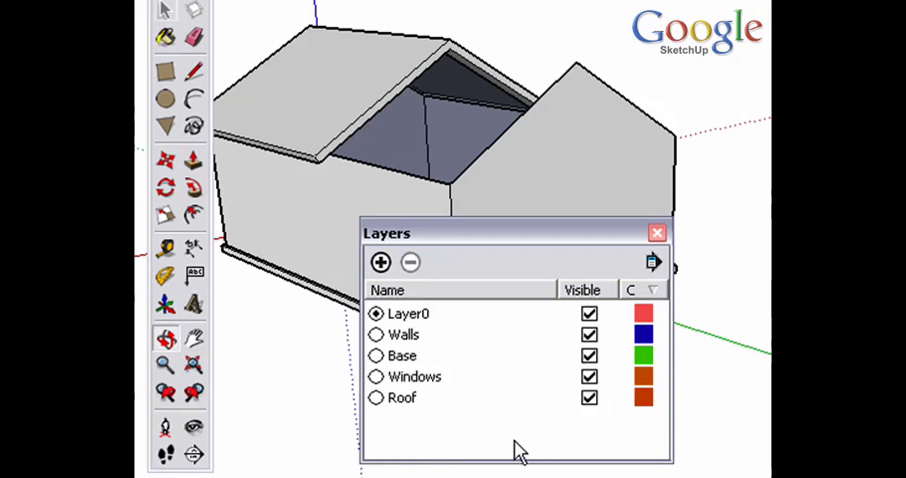
{"action": "left_click", "coordinate": [404, 291]}
{"action": "left_click", "coordinate": [428, 290]}
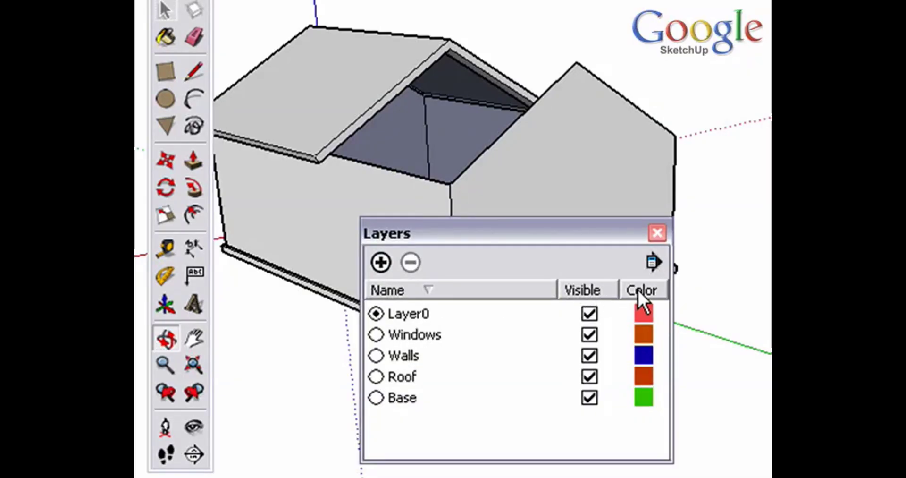
Step: Try the Walls and Windows layers as the active layer, returning to Layer0 after each one
{"action": "left_click_drag", "start_coordinate": [492, 242], "coordinate": [534, 243]}
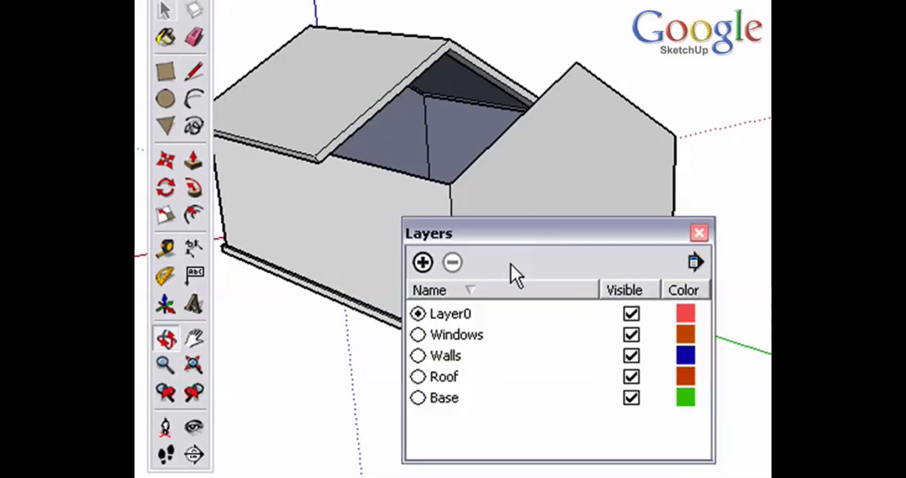
{"action": "left_click", "coordinate": [418, 355]}
{"action": "left_click", "coordinate": [418, 314]}
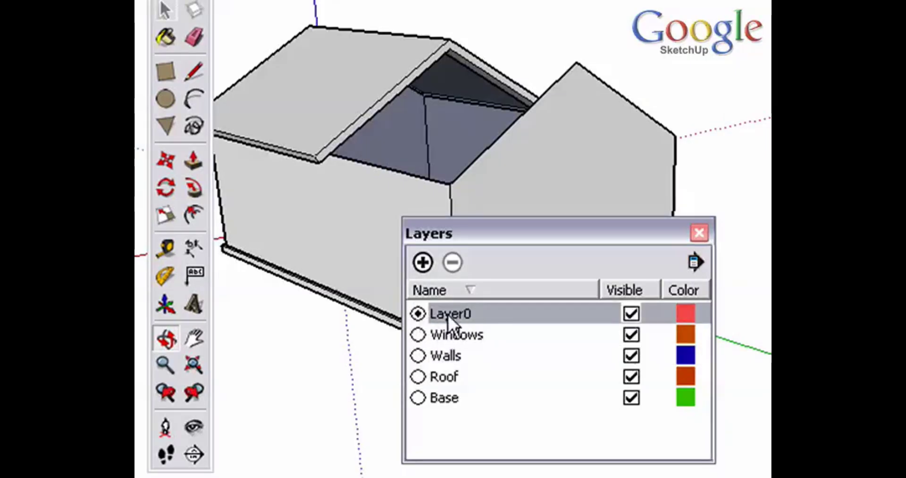
{"action": "left_click", "coordinate": [418, 334]}
{"action": "left_click", "coordinate": [418, 313]}
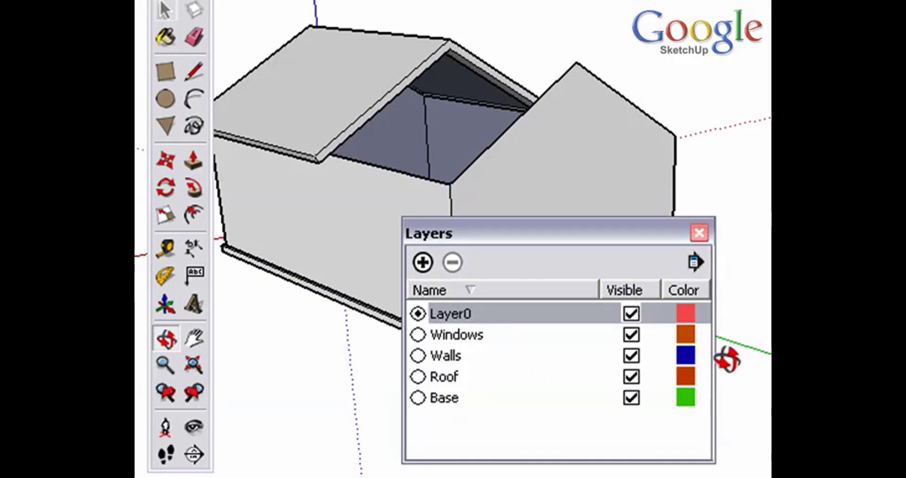
Step: Turn on Color by layer to view the house parts in their layer colours, and turn it off again
{"action": "left_click_drag", "start_coordinate": [614, 239], "coordinate": [458, 234]}
{"action": "left_click", "coordinate": [538, 258]}
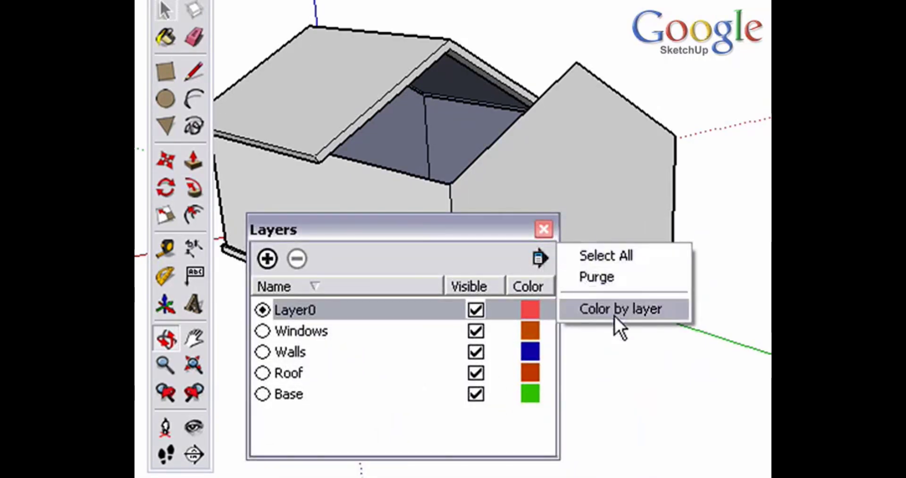
{"action": "left_click", "coordinate": [621, 310]}
{"action": "left_click_drag", "start_coordinate": [603, 225], "coordinate": [665, 267]}
{"action": "left_click", "coordinate": [540, 257]}
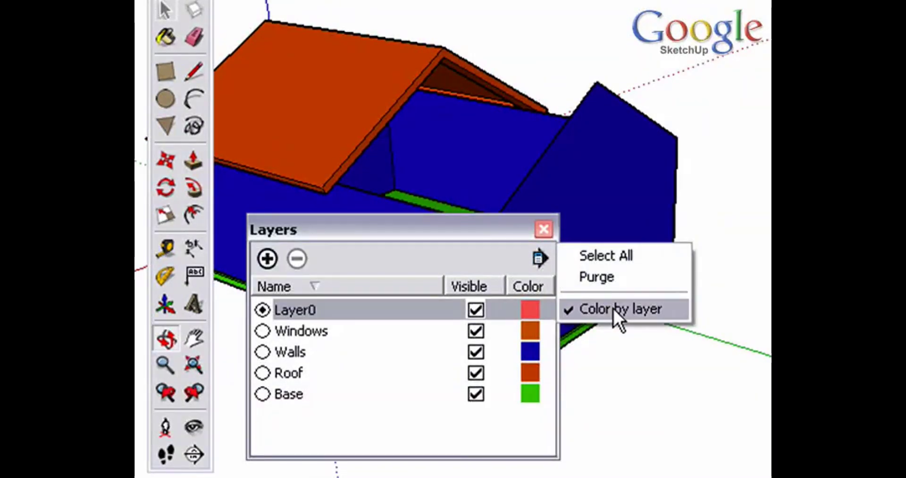
{"action": "left_click", "coordinate": [616, 310]}
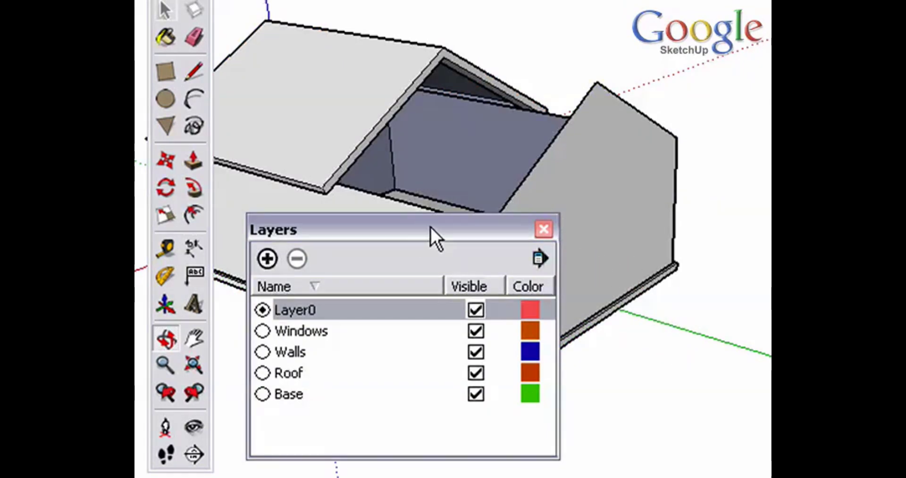
Step: Purge the unused layers from the layer list
{"action": "mouse_move", "coordinate": [429, 230]}
{"action": "left_mouse_down"}
{"action": "mouse_move", "coordinate": [427, 245]}
{"action": "mouse_move", "coordinate": [417, 243]}
{"action": "left_mouse_up"}
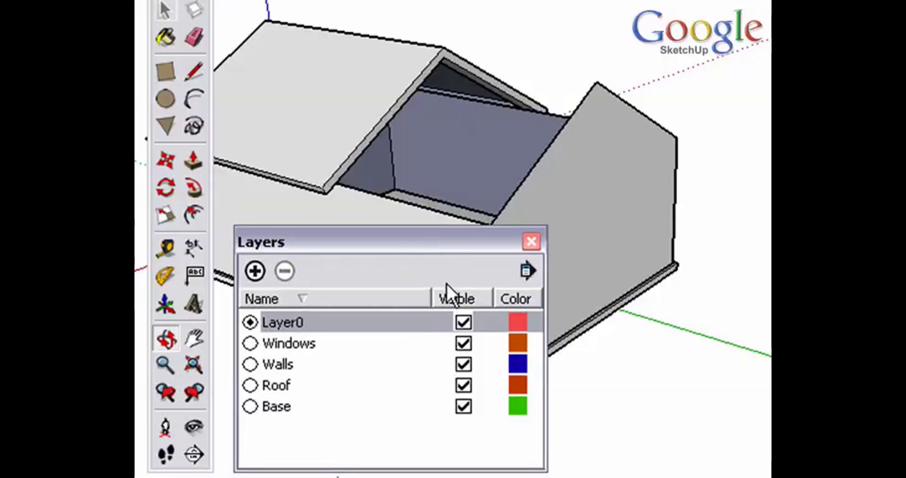
{"action": "left_click", "coordinate": [527, 271]}
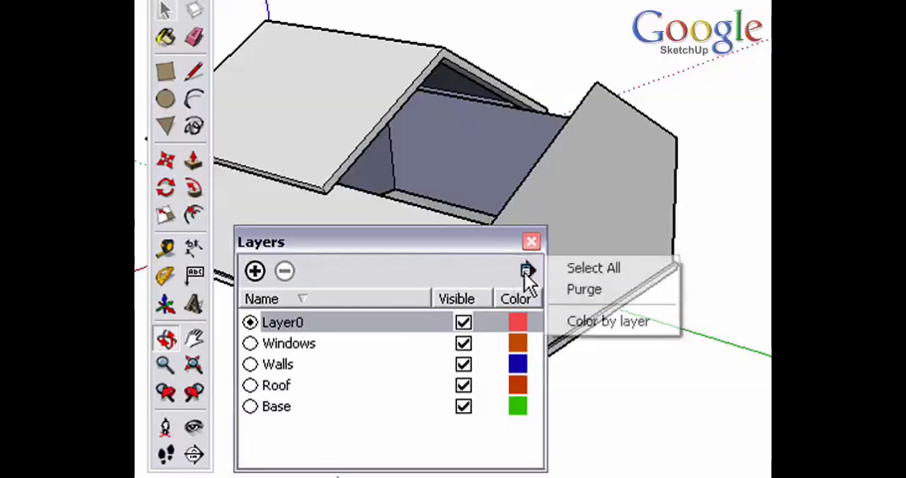
{"action": "left_click", "coordinate": [596, 288]}
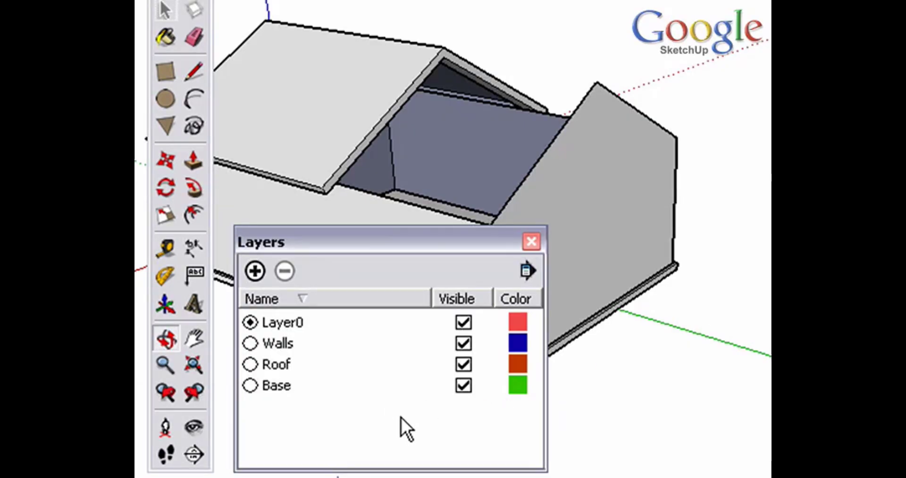
Step: Open Entity Info for the walls group and move its window clear of the roof
{"action": "key", "text": "space"}
{"action": "left_click", "coordinate": [572, 185]}
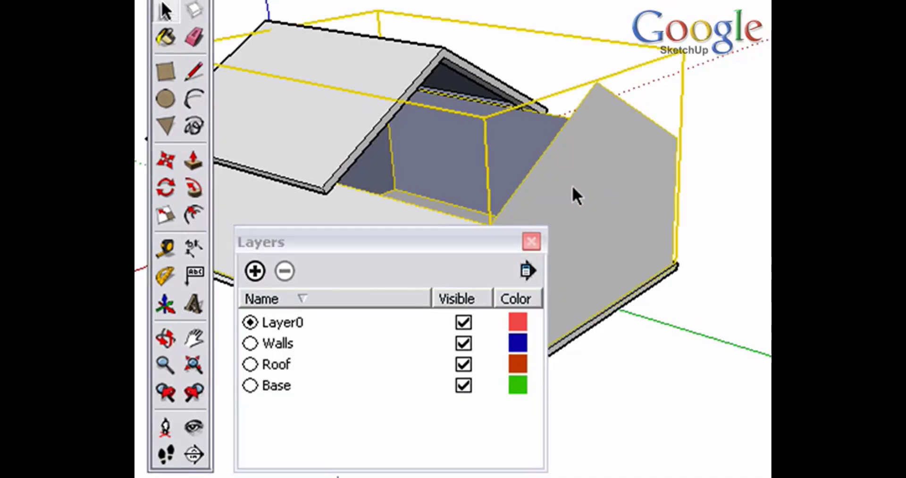
{"action": "right_click", "coordinate": [568, 185]}
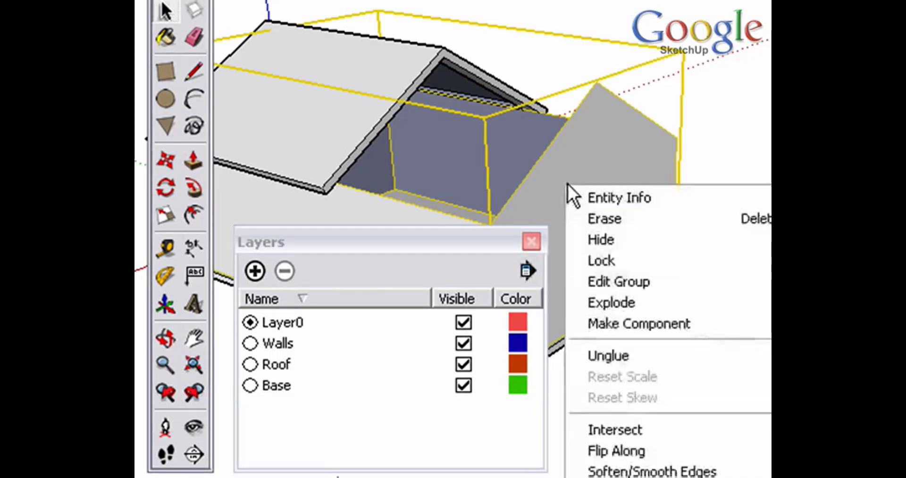
{"action": "left_click", "coordinate": [608, 200]}
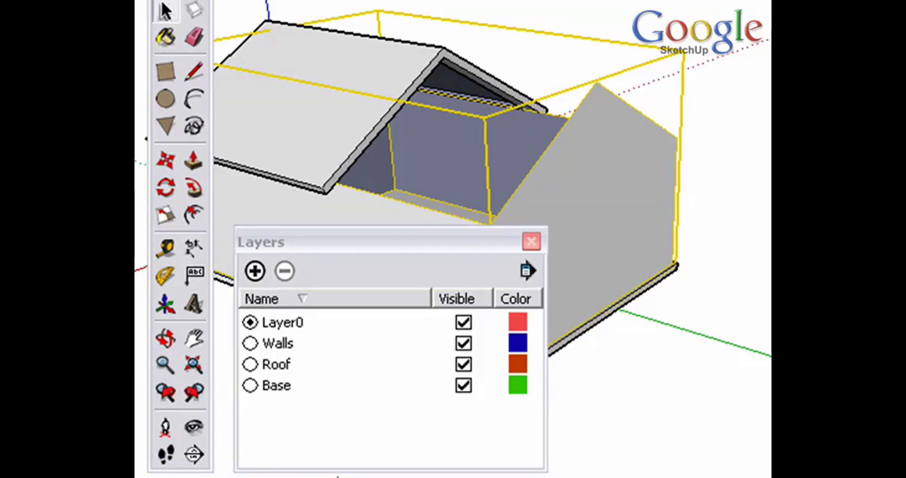
{"action": "left_click_drag", "start_coordinate": [555, 96], "coordinate": [574, 68]}
Step: Try assigning the roof group to the Base layer and to Layer0 in Entity Info
{"action": "left_click", "coordinate": [375, 118]}
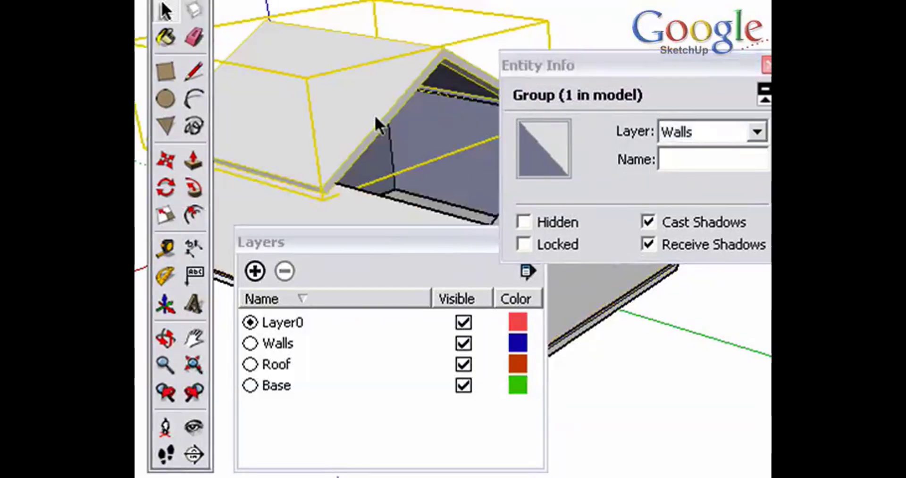
{"action": "left_click", "coordinate": [754, 132]}
{"action": "left_click", "coordinate": [704, 171]}
{"action": "left_click", "coordinate": [757, 132]}
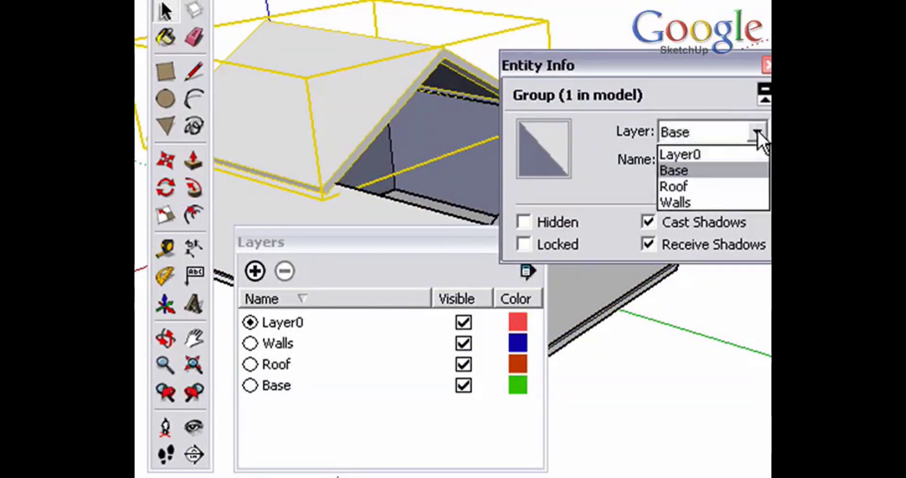
{"action": "left_click", "coordinate": [731, 156]}
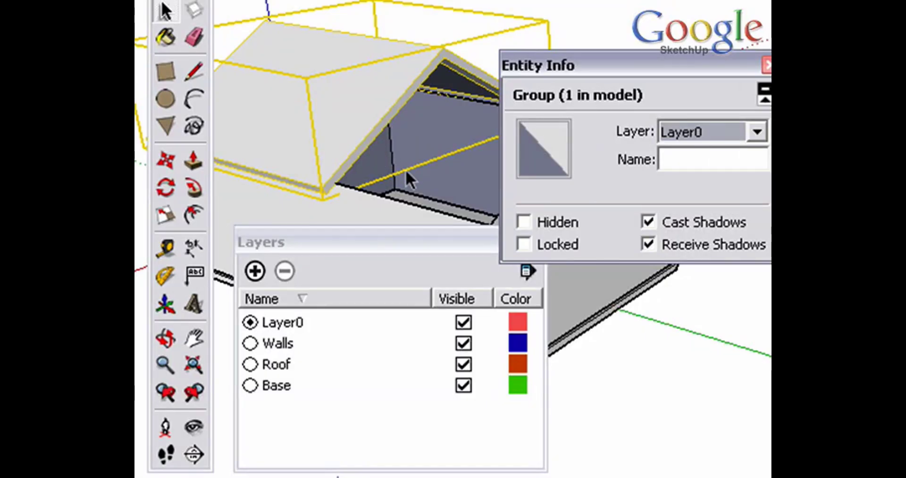
Step: Try the Base layer for the walls group in Entity Info, and assign it back to Walls
{"action": "left_click", "coordinate": [386, 200]}
{"action": "left_click", "coordinate": [757, 133]}
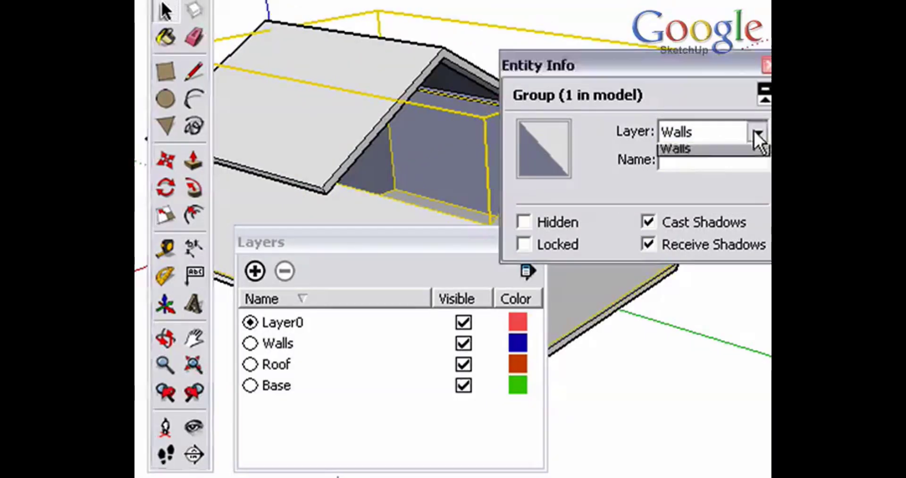
{"action": "left_click", "coordinate": [735, 170]}
{"action": "left_click", "coordinate": [756, 133]}
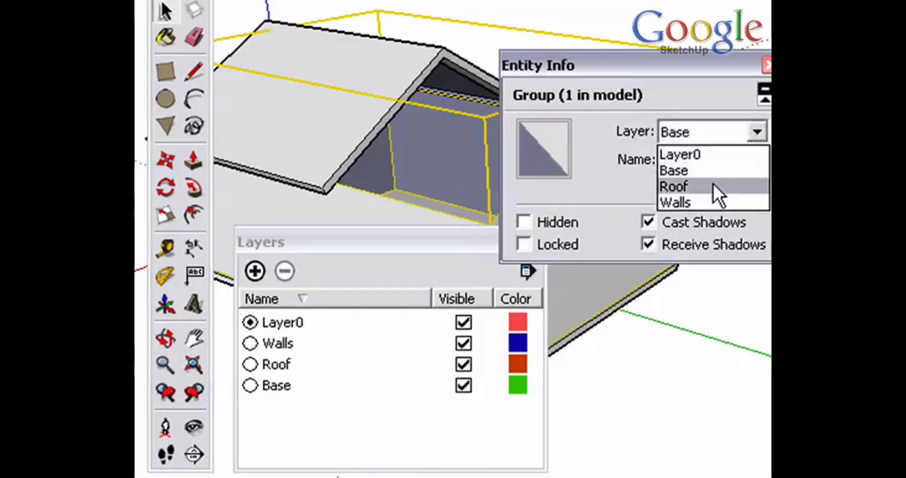
{"action": "left_click", "coordinate": [703, 202]}
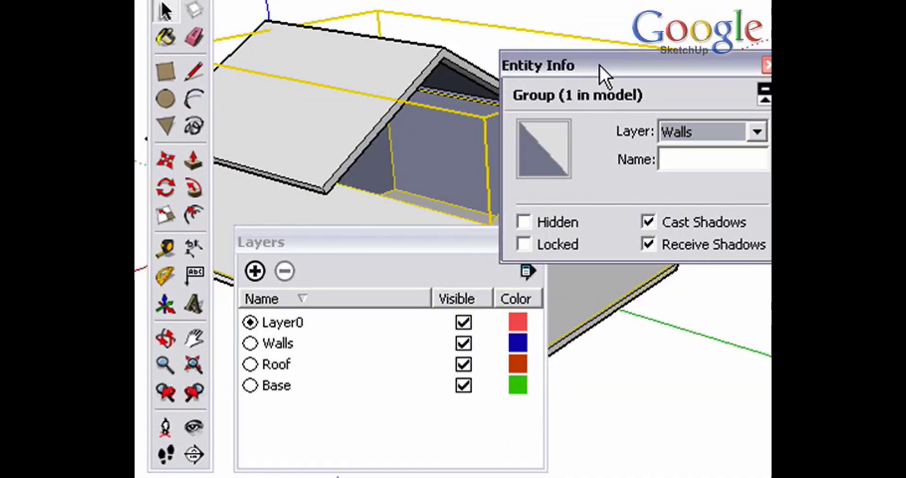
Step: Move Entity Info out of the way, show the Layers toolbar and place it above the model
{"action": "left_click_drag", "start_coordinate": [600, 66], "coordinate": [817, 138]}
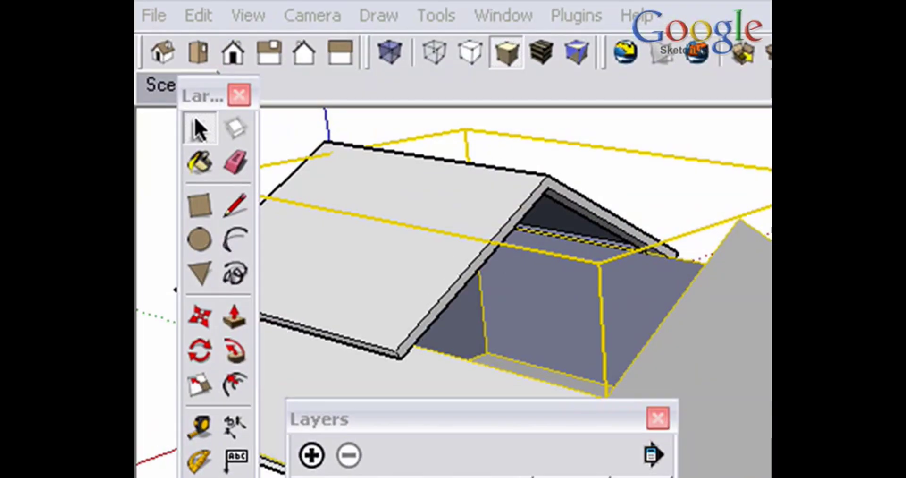
{"action": "left_click", "coordinate": [249, 16]}
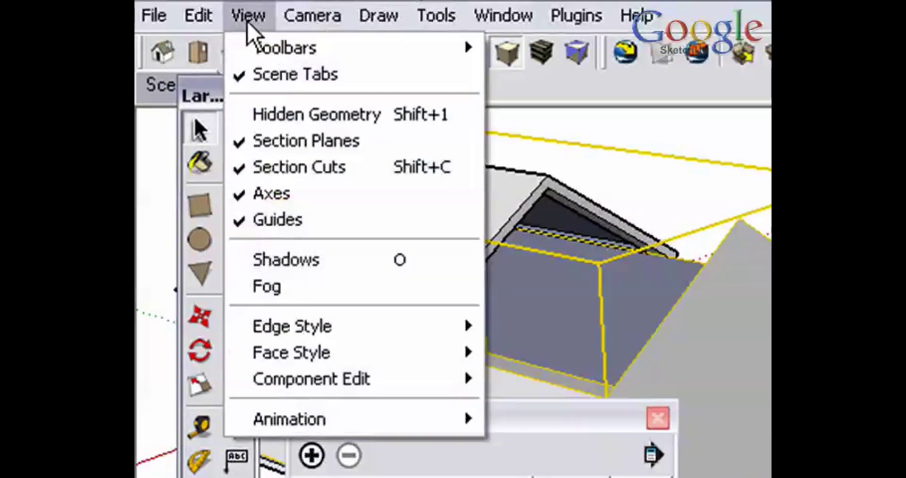
{"action": "mouse_move", "coordinate": [291, 47]}
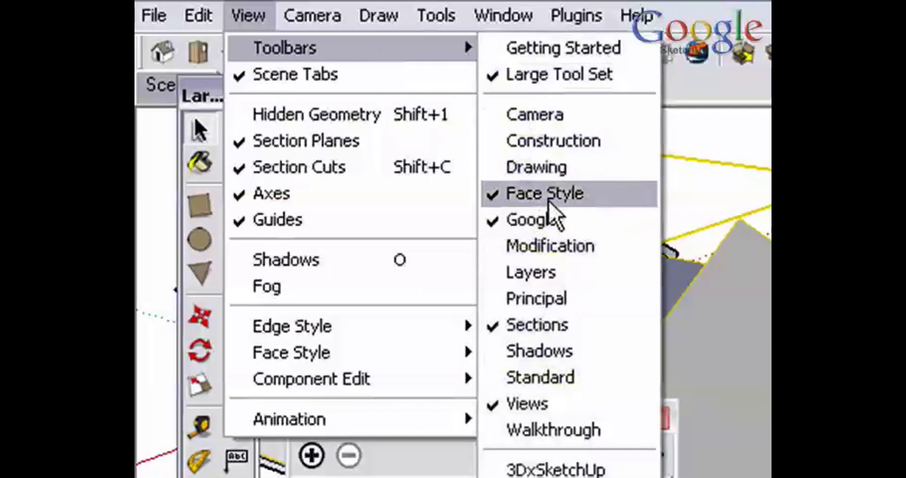
{"action": "left_click", "coordinate": [537, 273]}
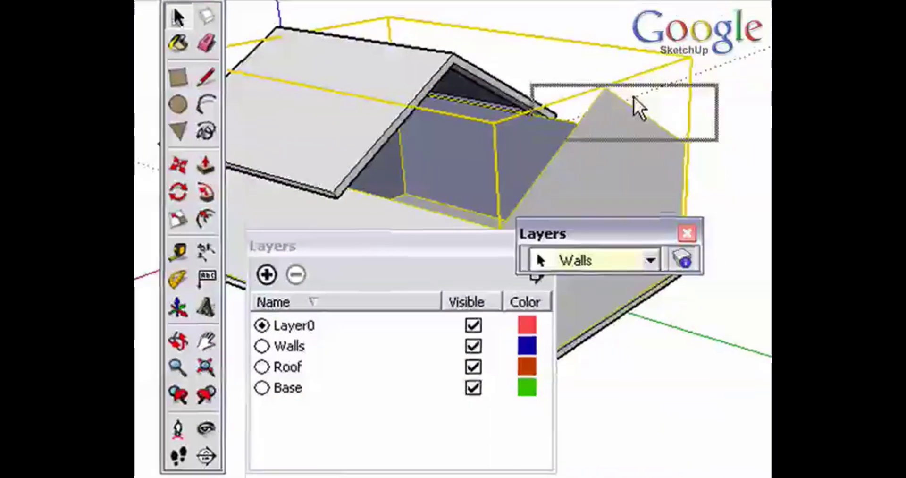
{"action": "left_click_drag", "start_coordinate": [626, 31], "coordinate": [601, 50]}
Step: Assign the roof group to the Roof layer through the Layers toolbar and clear the selection
{"action": "left_click", "coordinate": [680, 123]}
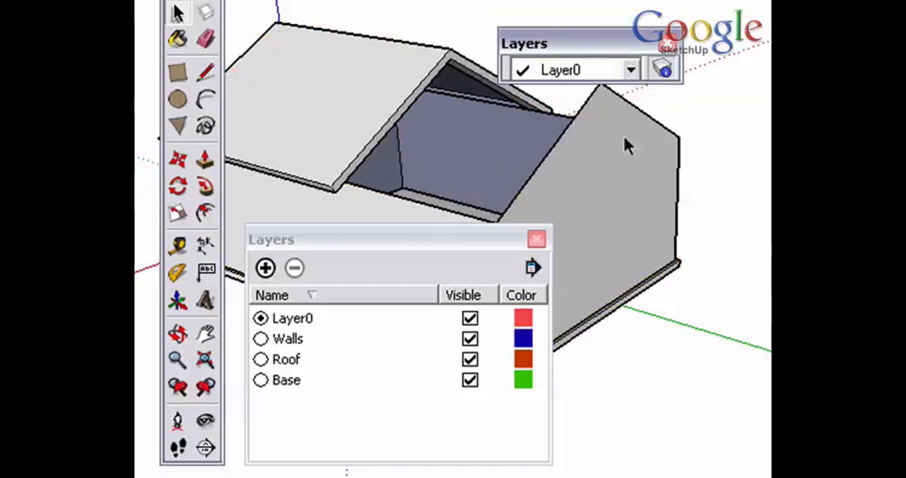
{"action": "left_click", "coordinate": [624, 137]}
{"action": "left_click", "coordinate": [371, 105]}
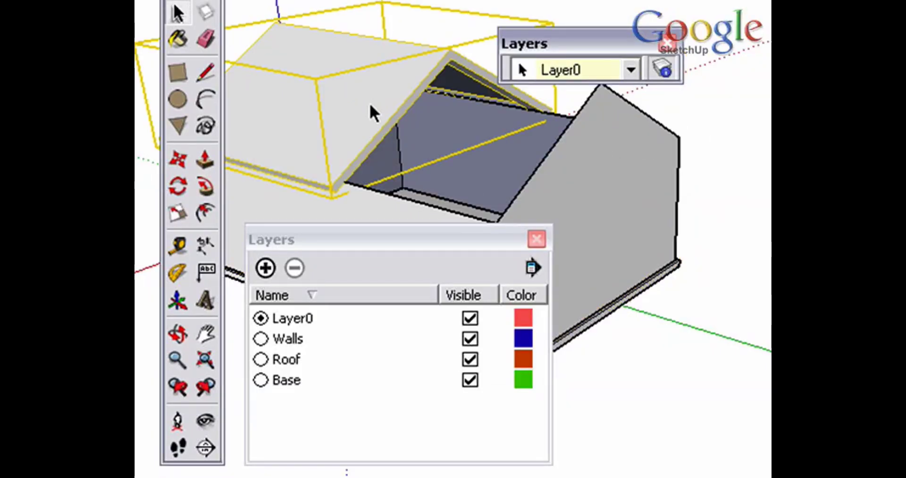
{"action": "left_click", "coordinate": [632, 70]}
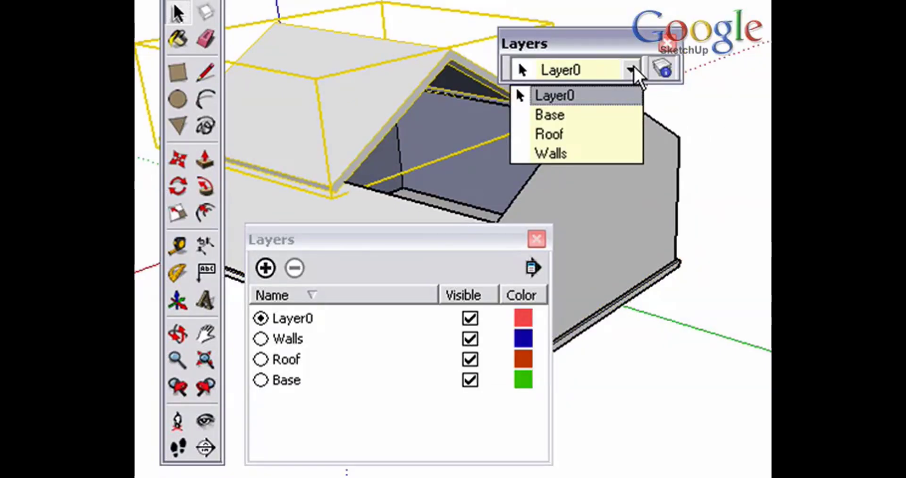
{"action": "left_click", "coordinate": [573, 133]}
{"action": "left_click", "coordinate": [654, 99]}
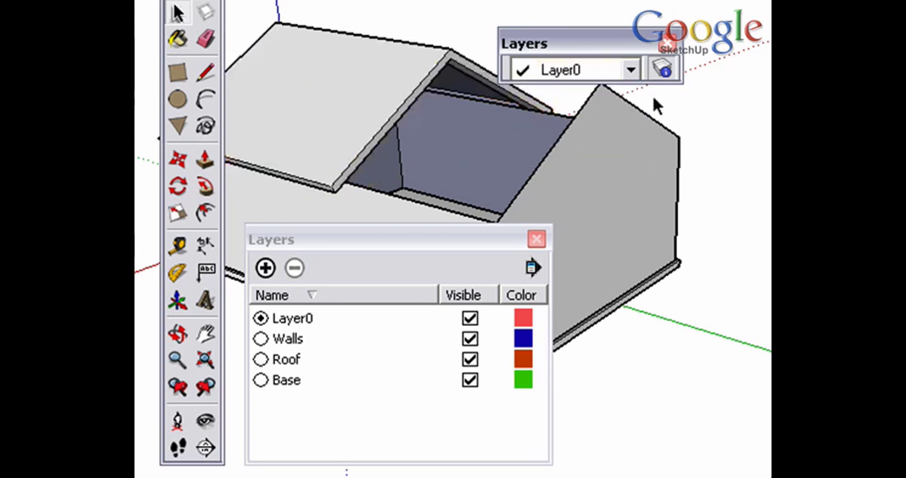
Step: Select the roof group and bring Entity Info back beside the Layers toolbar to compare its layer, and clear the selection
{"action": "left_click", "coordinate": [424, 101]}
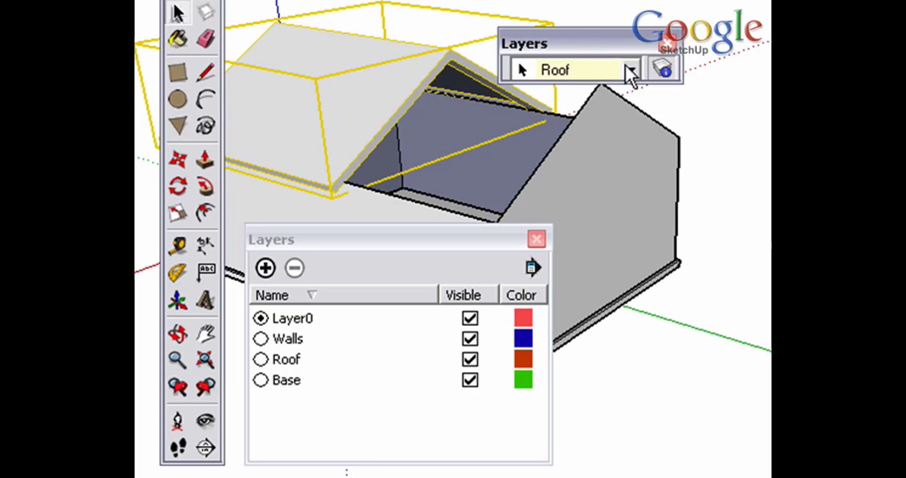
{"action": "left_click_drag", "start_coordinate": [826, 141], "coordinate": [551, 119]}
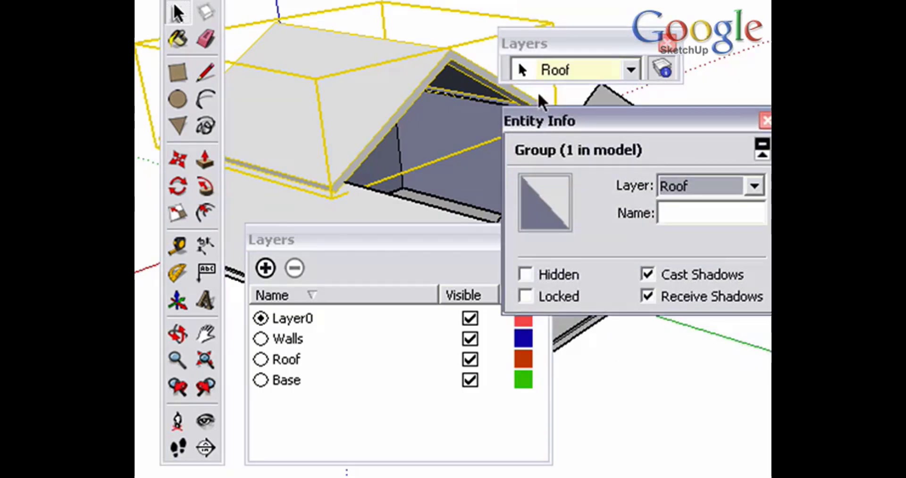
{"action": "left_click", "coordinate": [722, 85]}
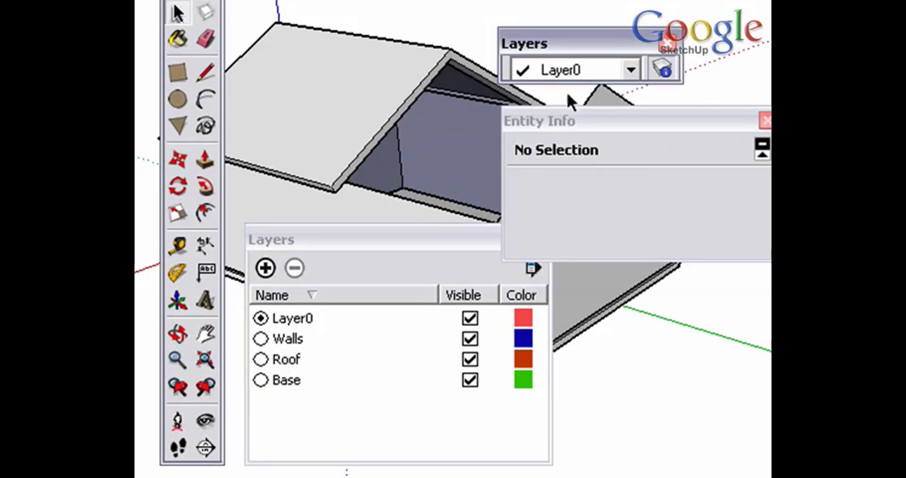
Step: With nothing selected, try Roof and Walls as the active layer and make Layer0 active again
{"action": "left_click", "coordinate": [631, 71]}
{"action": "left_click", "coordinate": [577, 140]}
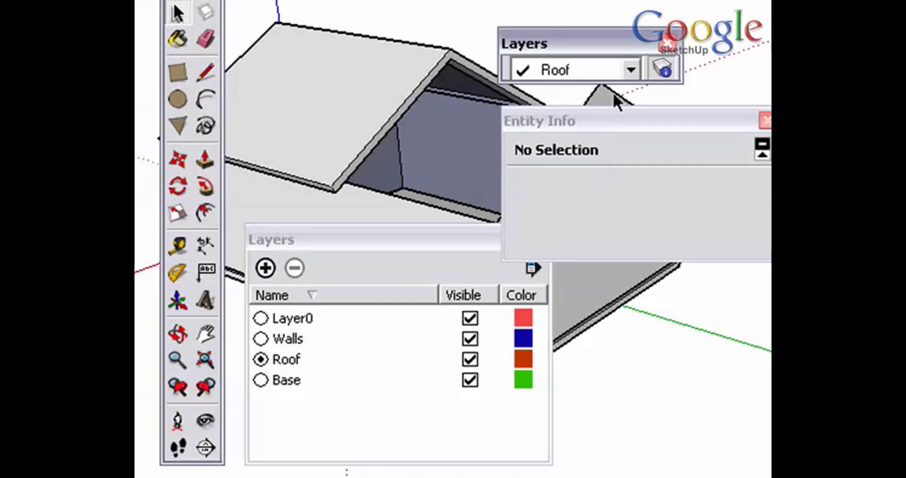
{"action": "left_click", "coordinate": [631, 70]}
{"action": "left_click", "coordinate": [576, 153]}
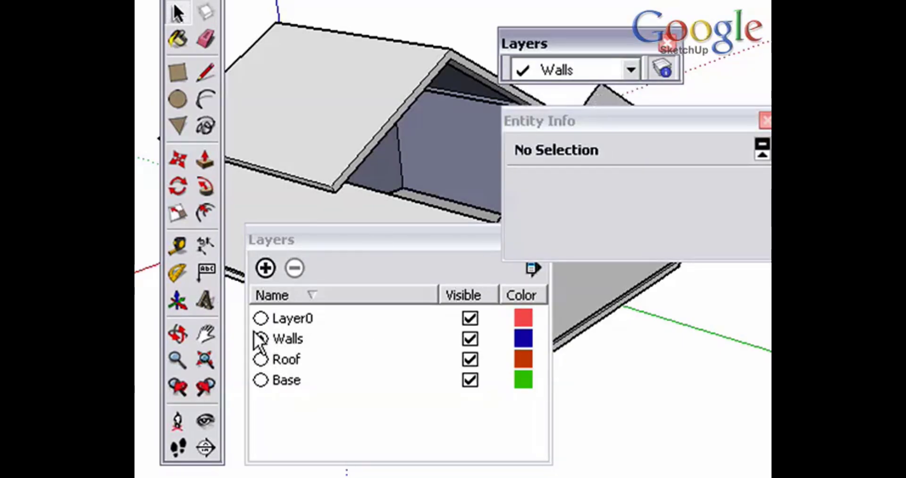
{"action": "left_click", "coordinate": [260, 318]}
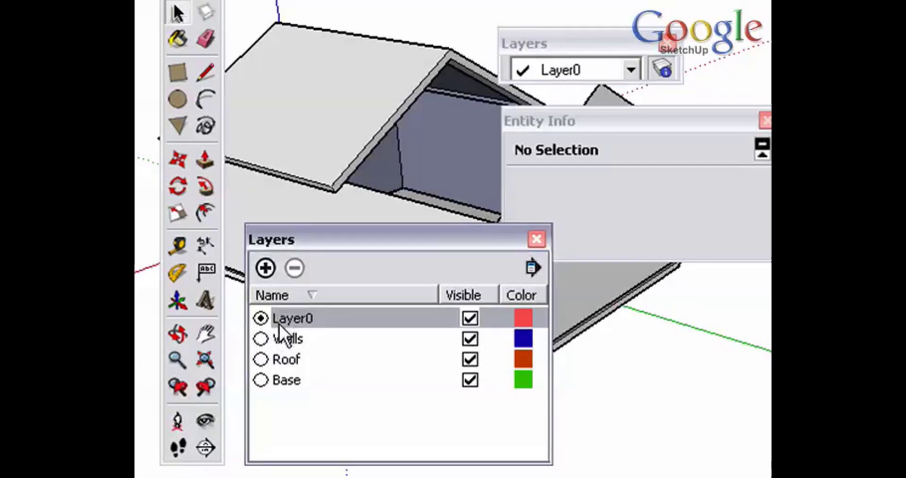
Step: Try the Roof layer for the walls group through the Layers toolbar, return it to Walls and deselect it
{"action": "left_click", "coordinate": [437, 176]}
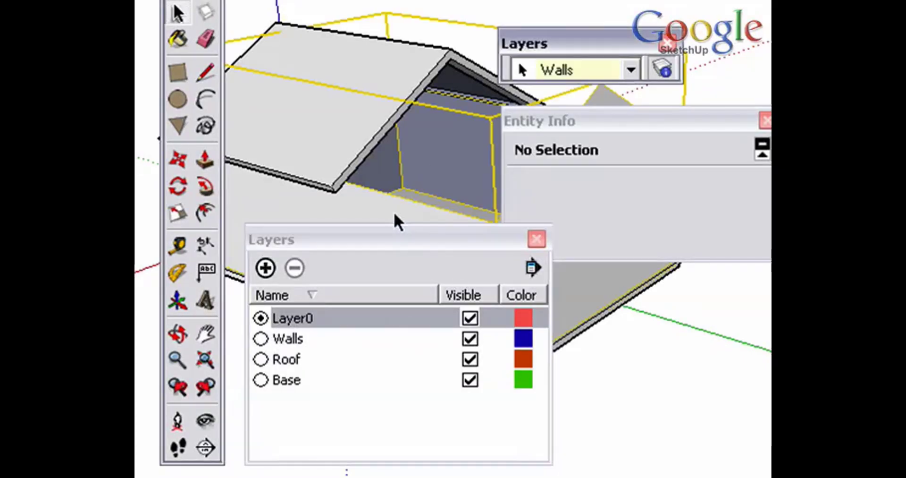
{"action": "left_click", "coordinate": [631, 71]}
{"action": "left_click", "coordinate": [609, 136]}
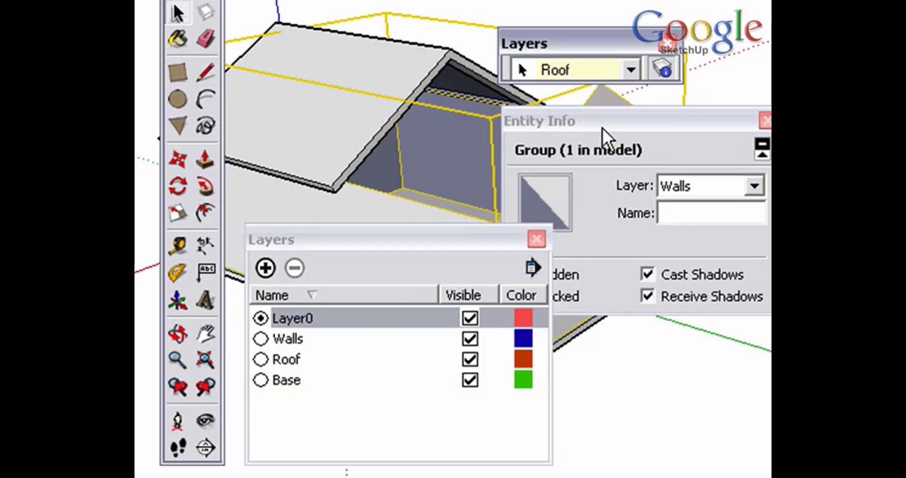
{"action": "left_click", "coordinate": [632, 71]}
{"action": "left_click", "coordinate": [591, 153]}
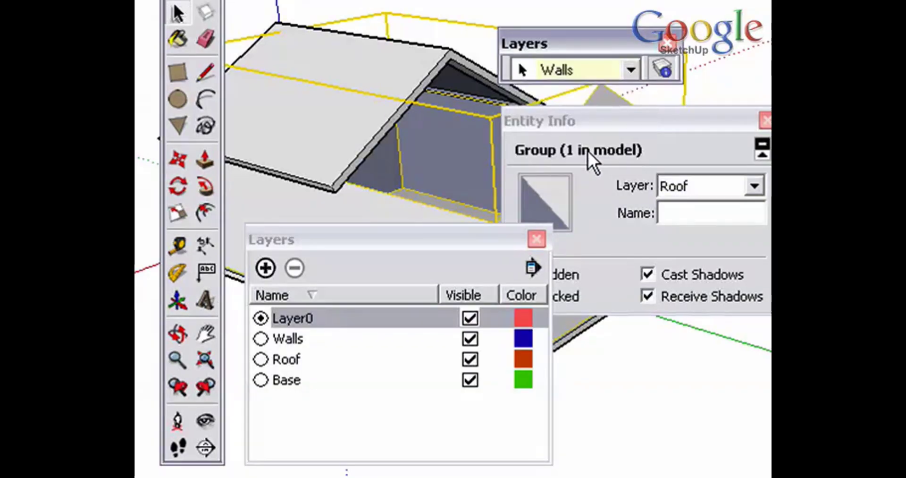
{"action": "left_click", "coordinate": [739, 83]}
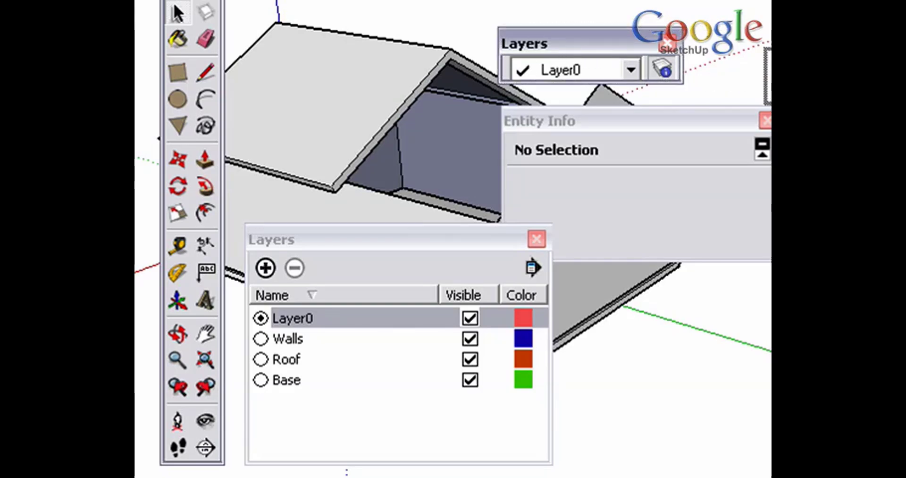
Step: Close the Layers toolbar and the Entity Info window
{"action": "left_click", "coordinate": [667, 43]}
{"action": "left_click_drag", "start_coordinate": [653, 122], "coordinate": [658, 122]}
{"action": "left_click", "coordinate": [768, 120]}
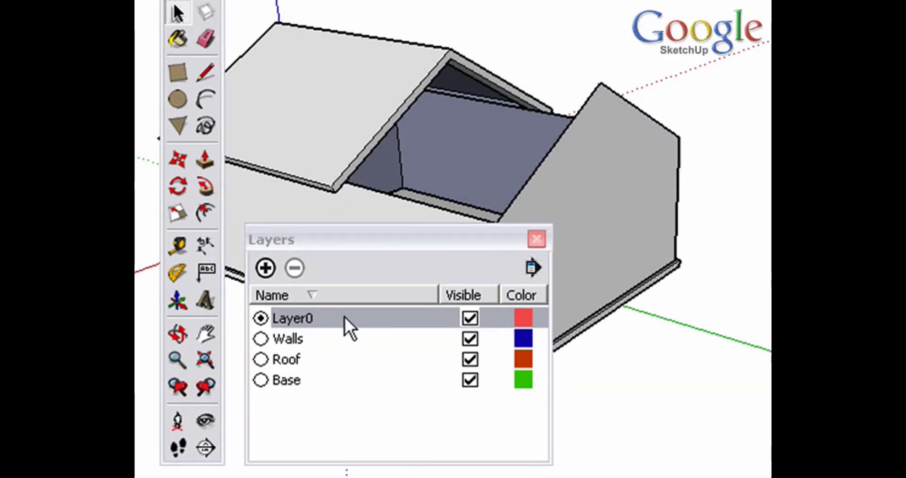
Step: Try deleting the Walls layer, go through the three options for its contents, and cancel the deletion
{"action": "left_click", "coordinate": [292, 339]}
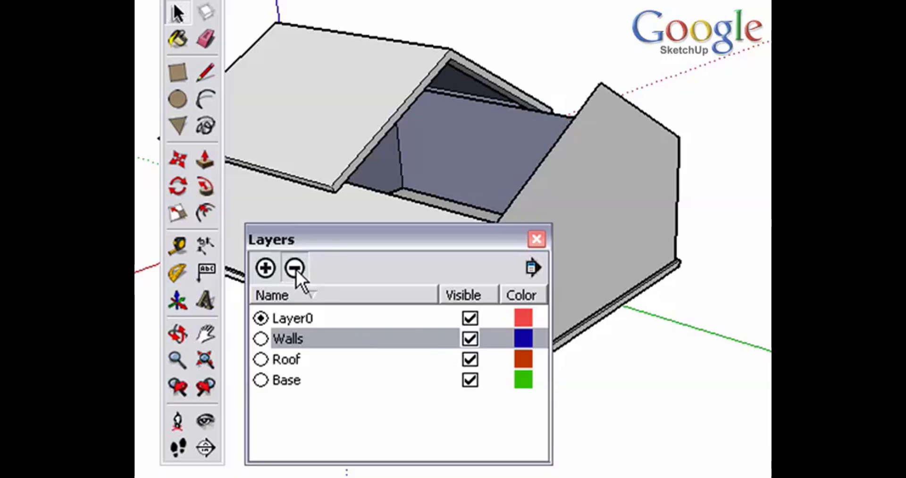
{"action": "left_click", "coordinate": [295, 268]}
{"action": "left_click_drag", "start_coordinate": [402, 250], "coordinate": [505, 110]}
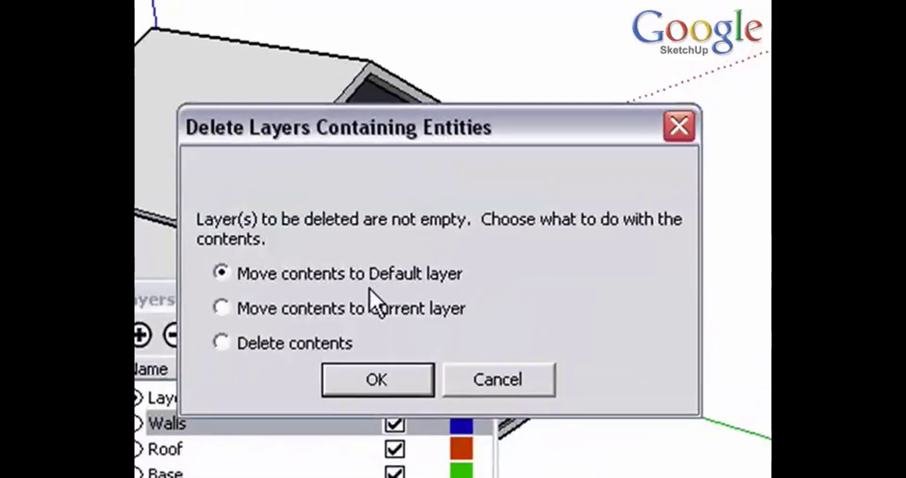
{"action": "left_click", "coordinate": [224, 310]}
{"action": "left_click", "coordinate": [232, 344]}
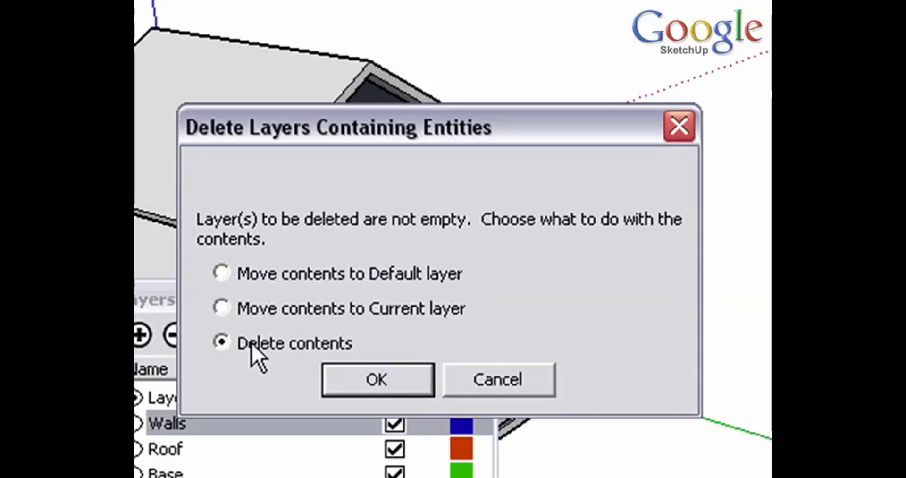
{"action": "left_click", "coordinate": [251, 281]}
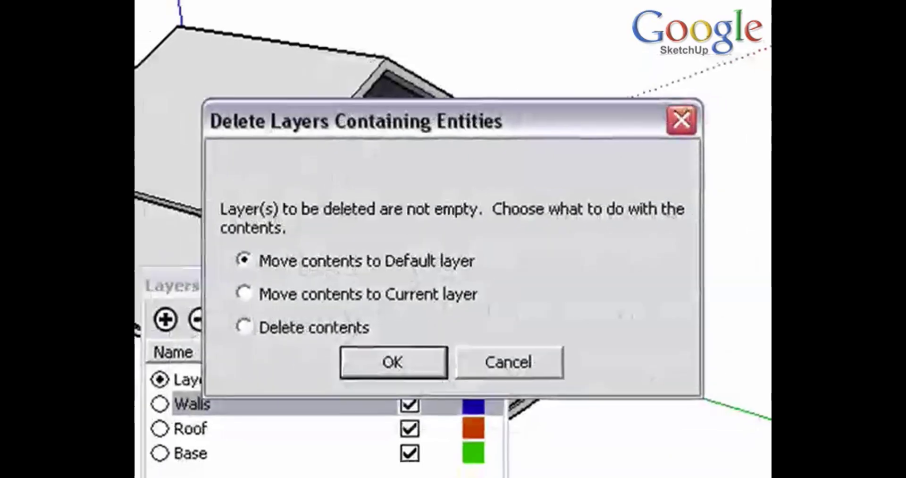
{"action": "left_click", "coordinate": [539, 302]}
Step: Delete the Walls, Roof and Base layers together, moving their contents to the Default layer
{"action": "left_click", "coordinate": [271, 338]}
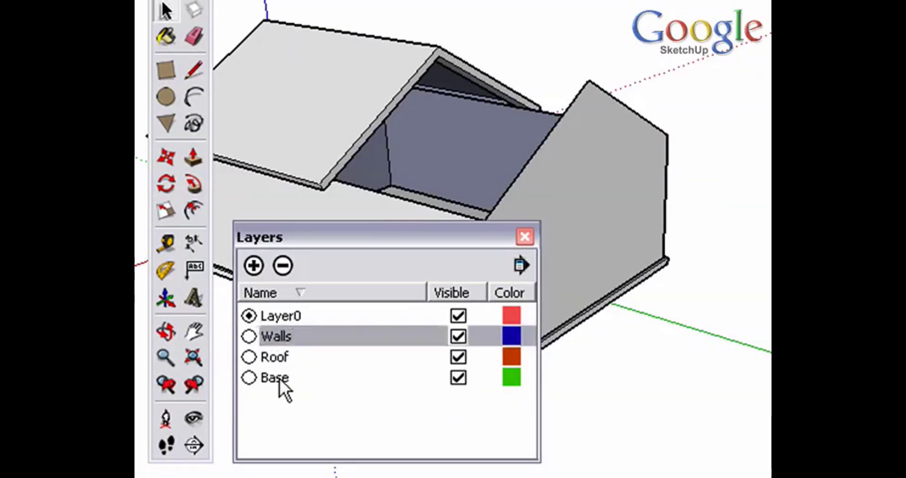
{"action": "left_click", "coordinate": [279, 379], "text": "shift"}
{"action": "left_click", "coordinate": [282, 265]}
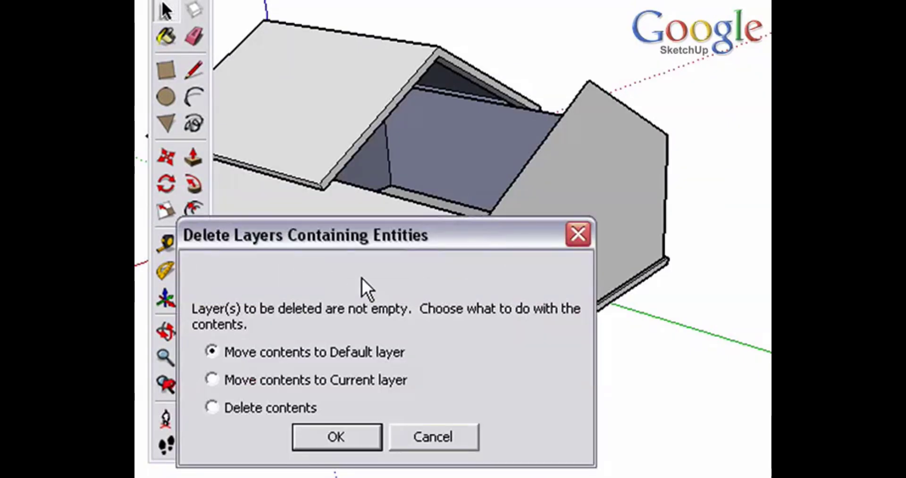
{"action": "left_click_drag", "start_coordinate": [340, 236], "coordinate": [429, 131]}
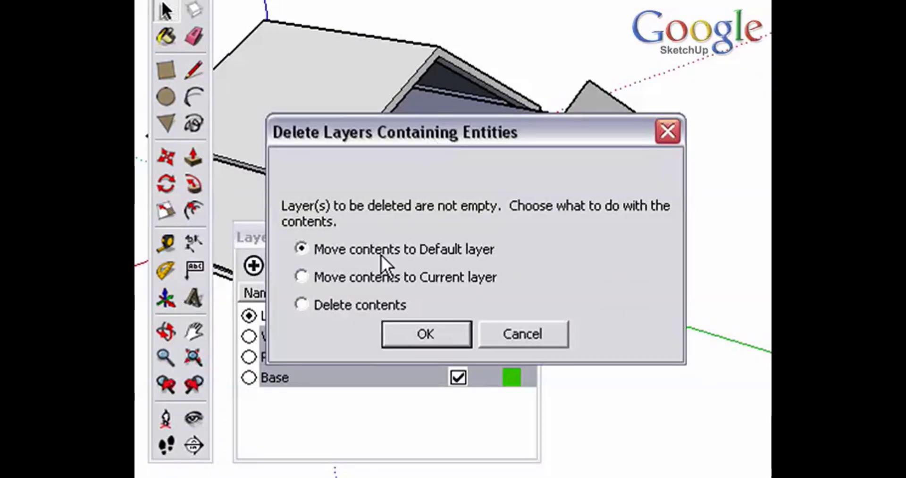
{"action": "left_click", "coordinate": [422, 333]}
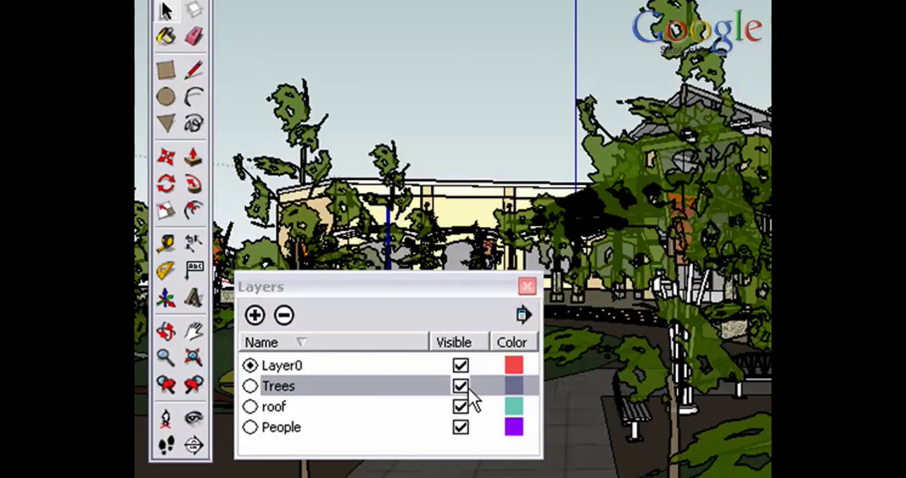
Step: Compare orbiting the plaza model with the Trees layer visible and with it hidden, and show the layer again
{"action": "key", "text": "o"}
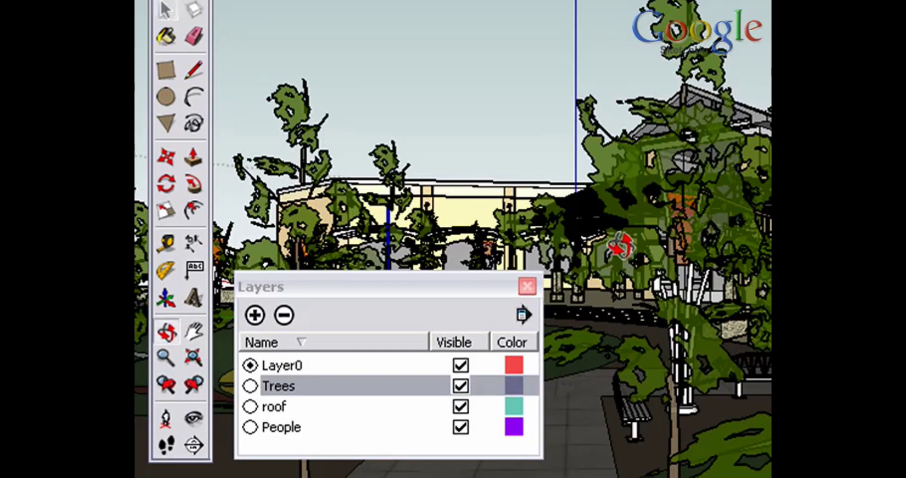
{"action": "left_click_drag", "start_coordinate": [604, 243], "coordinate": [611, 267]}
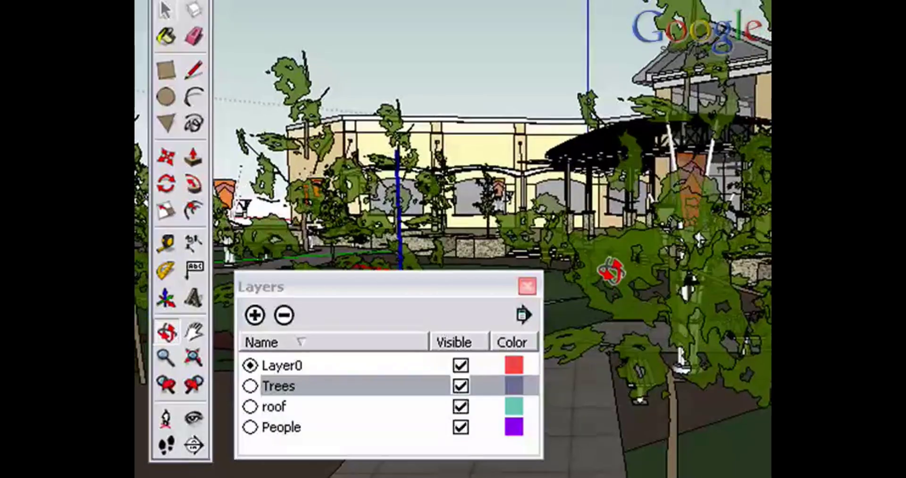
{"action": "key", "text": "space"}
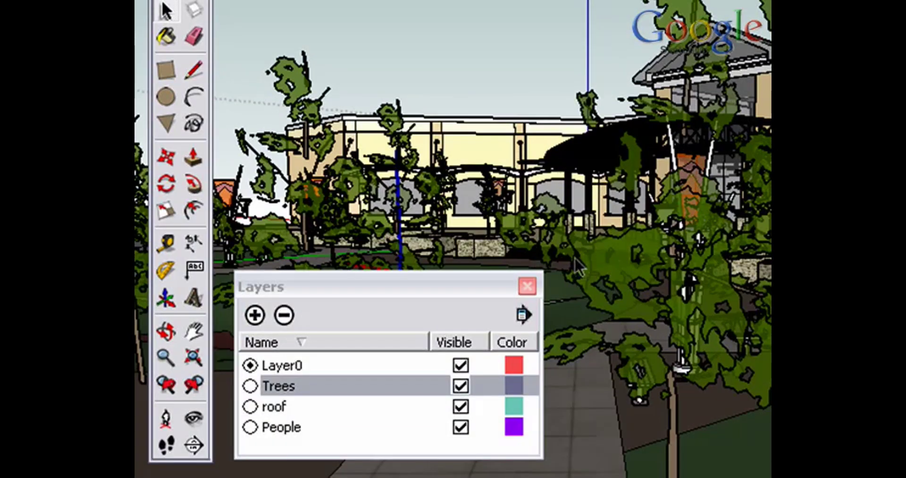
{"action": "left_click", "coordinate": [461, 386]}
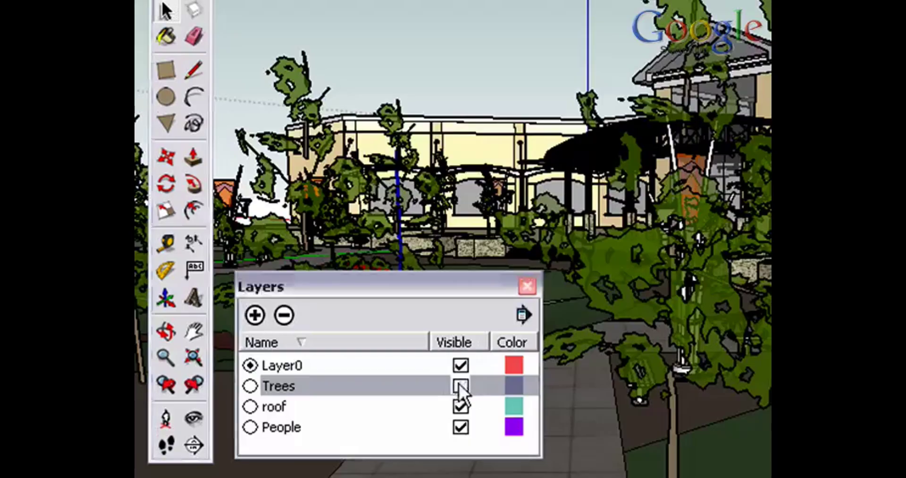
{"action": "key", "text": "o"}
{"action": "left_click_drag", "start_coordinate": [597, 281], "coordinate": [633, 283]}
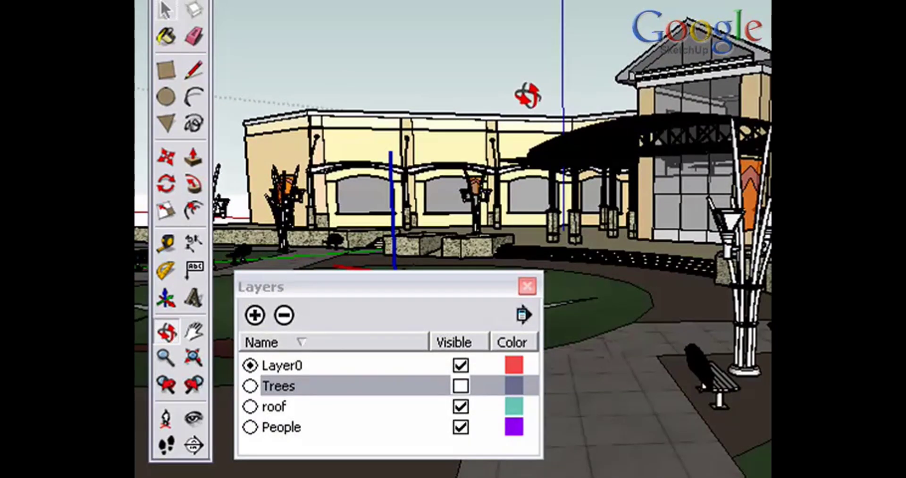
{"action": "key", "text": "space"}
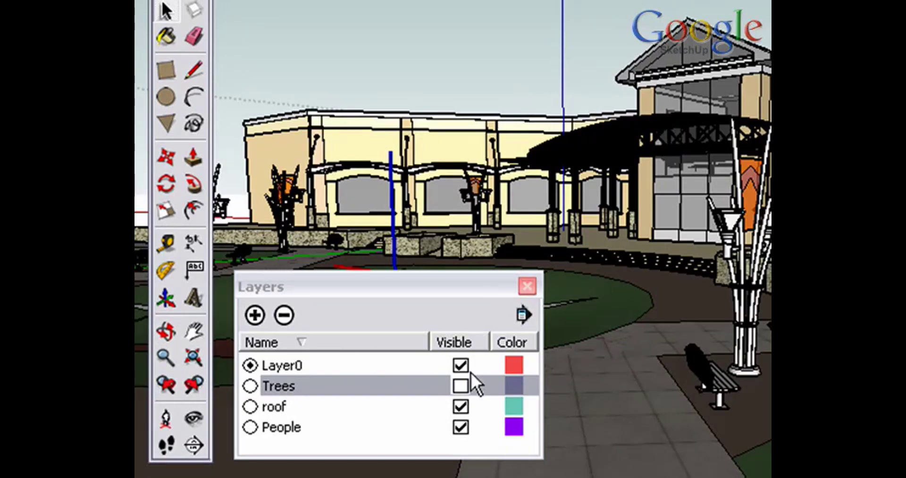
{"action": "left_click", "coordinate": [461, 385]}
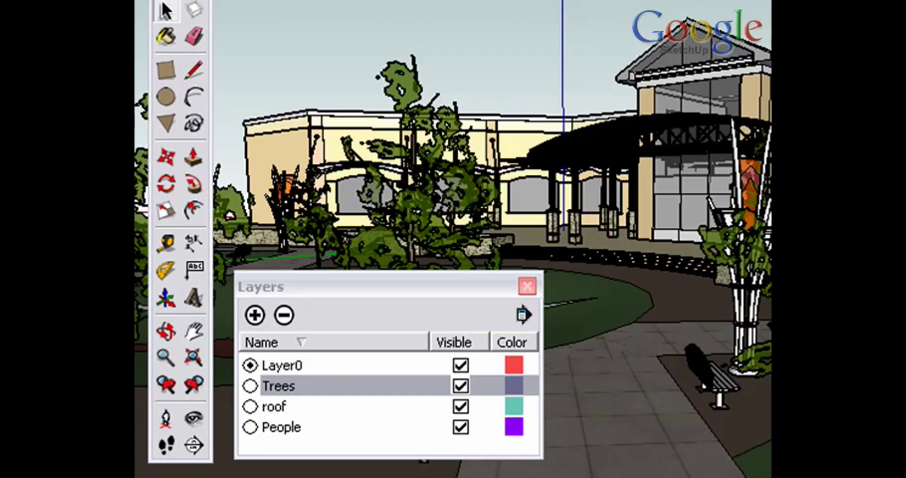
Step: Hide the Trees layer and add a new scene after Trees On
{"action": "left_click_drag", "start_coordinate": [770, 92], "coordinate": [610, 98]}
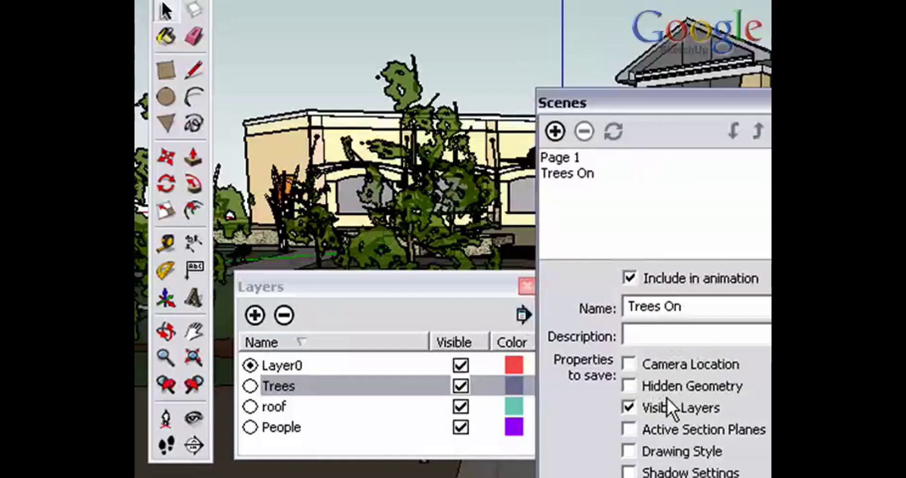
{"action": "left_click", "coordinate": [460, 386]}
{"action": "left_click_drag", "start_coordinate": [627, 114], "coordinate": [602, 91]}
{"action": "left_click", "coordinate": [529, 107]}
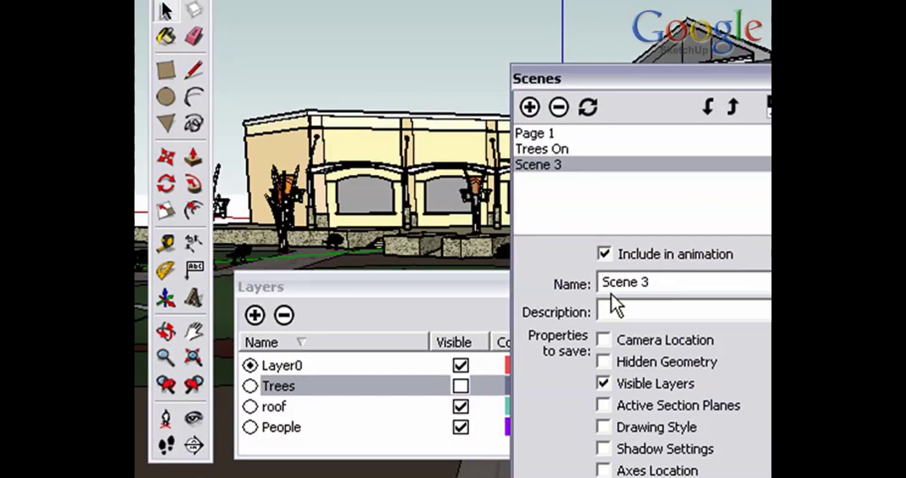
Step: Rename the new scene as Trees Off
{"action": "left_click", "coordinate": [661, 280]}
{"action": "left_click_drag", "start_coordinate": [661, 279], "coordinate": [530, 273]}
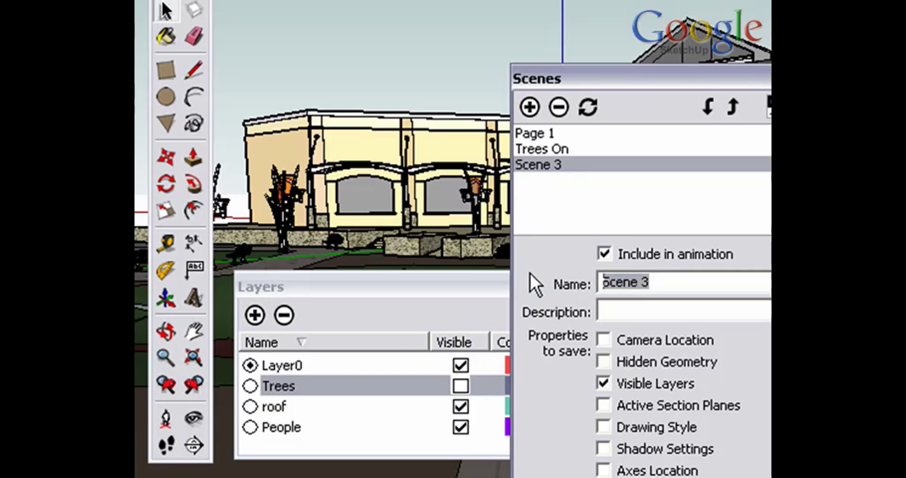
{"action": "type", "text": "Trees Off"}
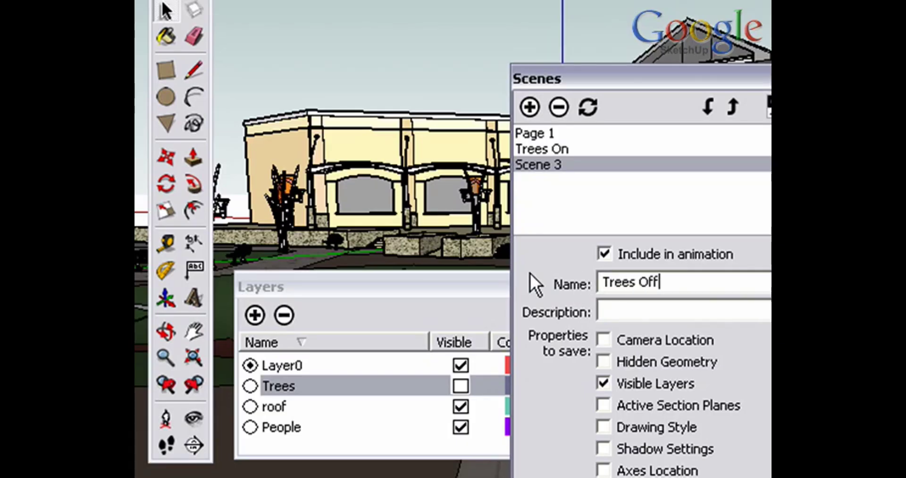
{"action": "key", "text": "Return"}
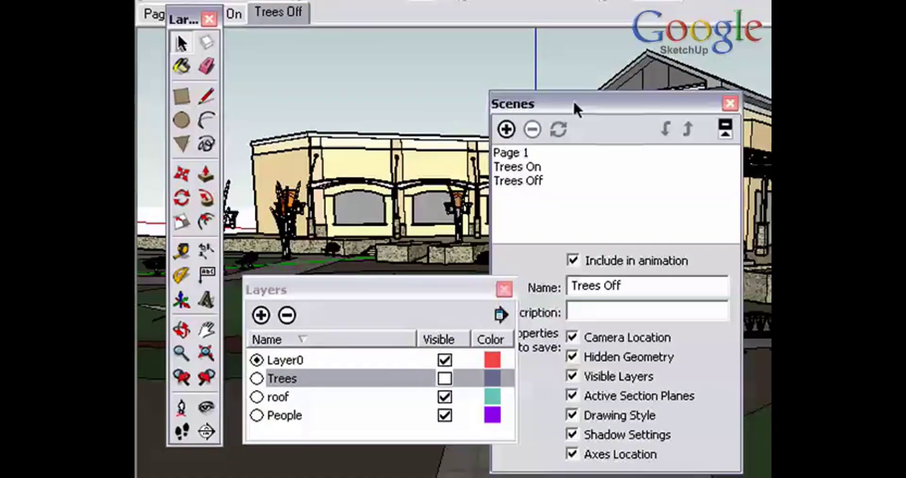
Step: Close the Scenes window and switch back and forth between the Trees On and Trees Off scenes
{"action": "left_click", "coordinate": [730, 104]}
{"action": "left_click", "coordinate": [235, 13]}
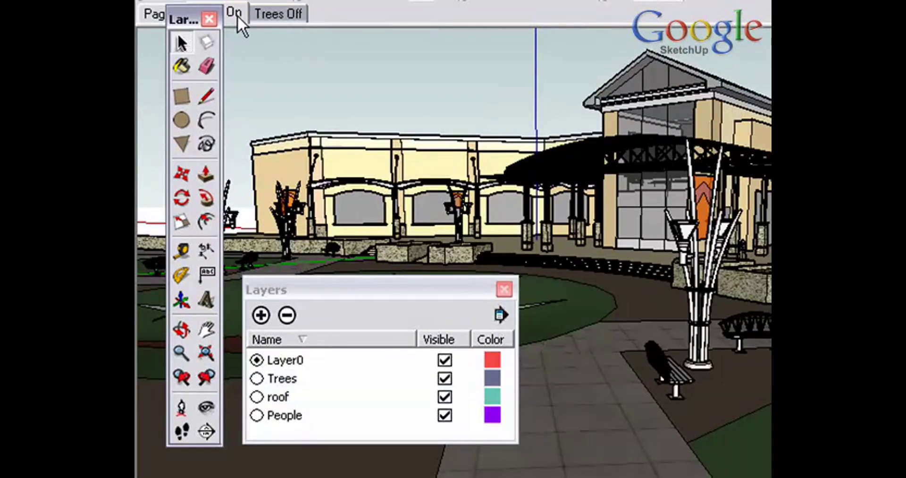
{"action": "left_click", "coordinate": [273, 21]}
{"action": "left_click", "coordinate": [234, 19]}
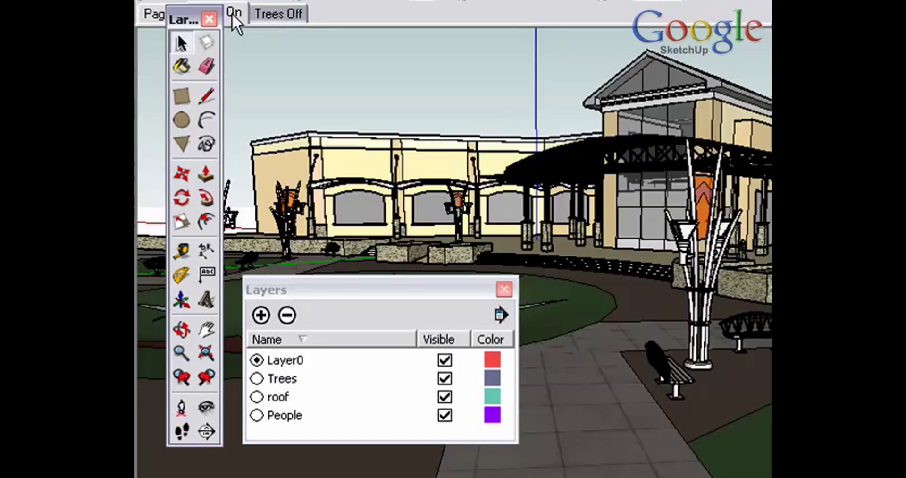
{"action": "left_click", "coordinate": [280, 18]}
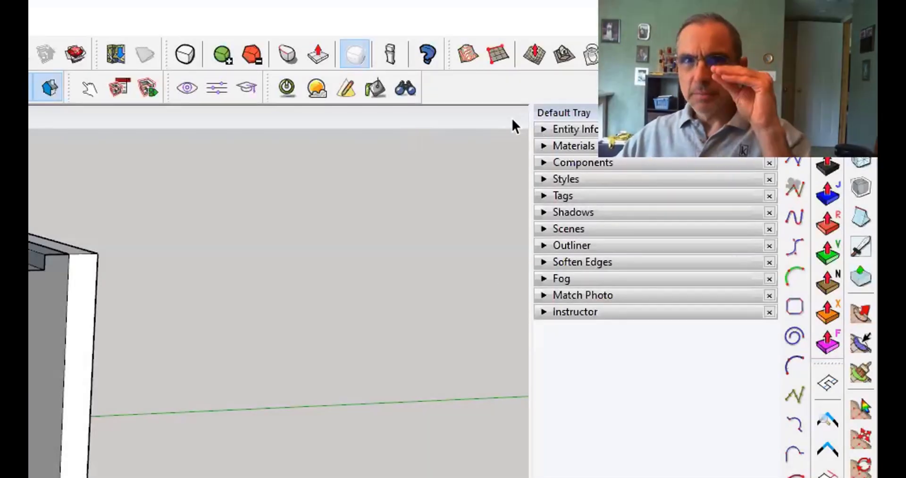
Step: Look into the Entity Info, Materials and Components sections of the Default Tray in turn, collapsing each again
{"action": "left_click", "coordinate": [544, 129]}
{"action": "left_click", "coordinate": [544, 129]}
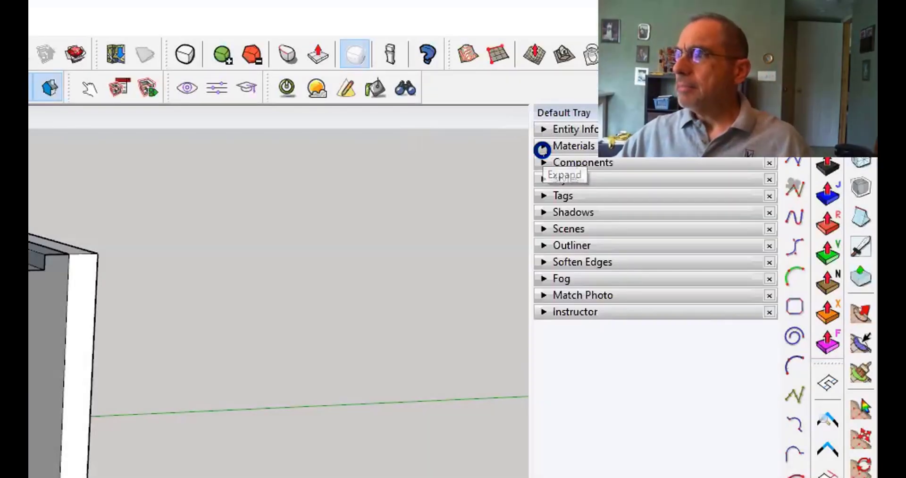
{"action": "left_click", "coordinate": [543, 146]}
{"action": "left_click", "coordinate": [543, 146]}
{"action": "left_click", "coordinate": [544, 162]}
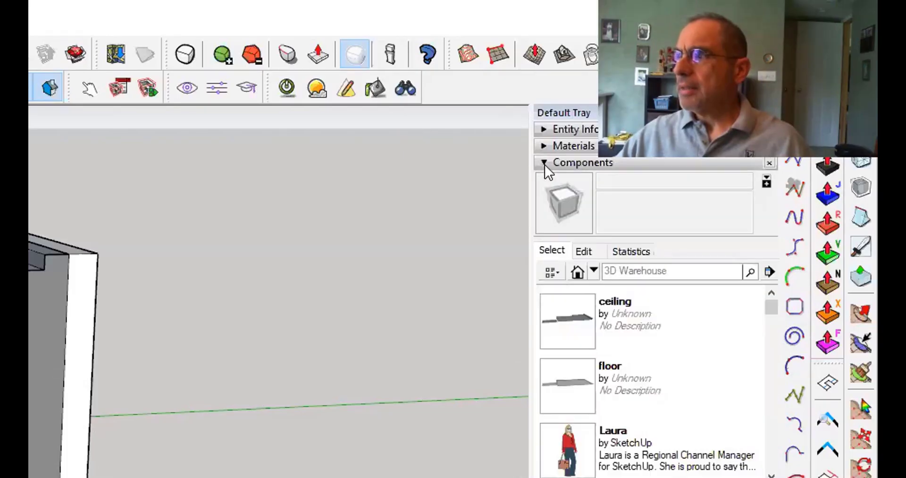
{"action": "left_click", "coordinate": [545, 163]}
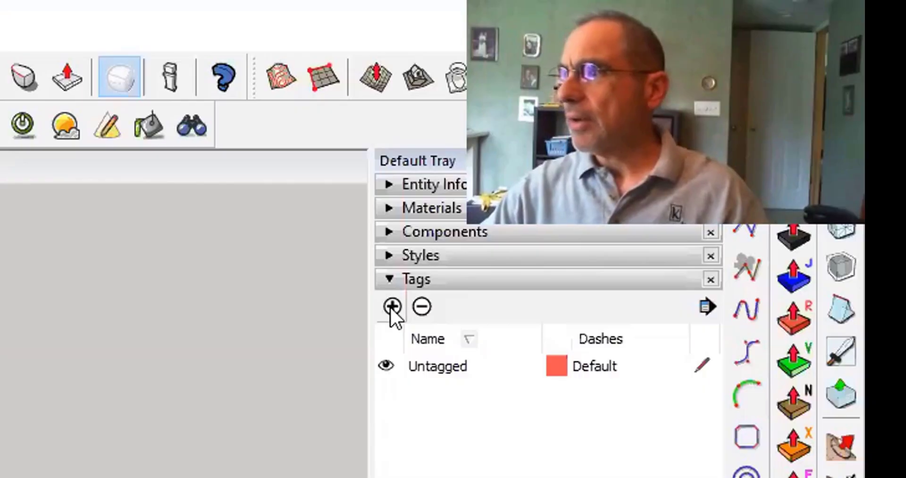
Step: Add a new tag and name it ceiling
{"action": "left_click", "coordinate": [391, 308]}
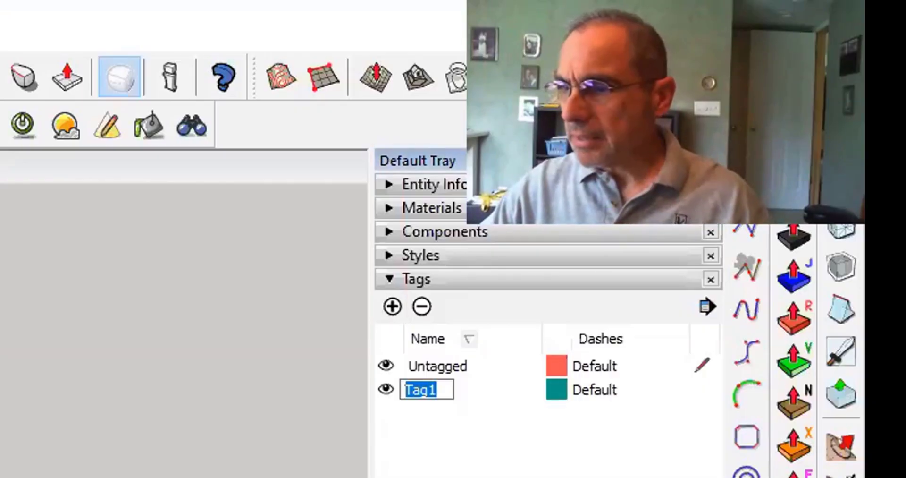
{"action": "key", "text": "Return"}
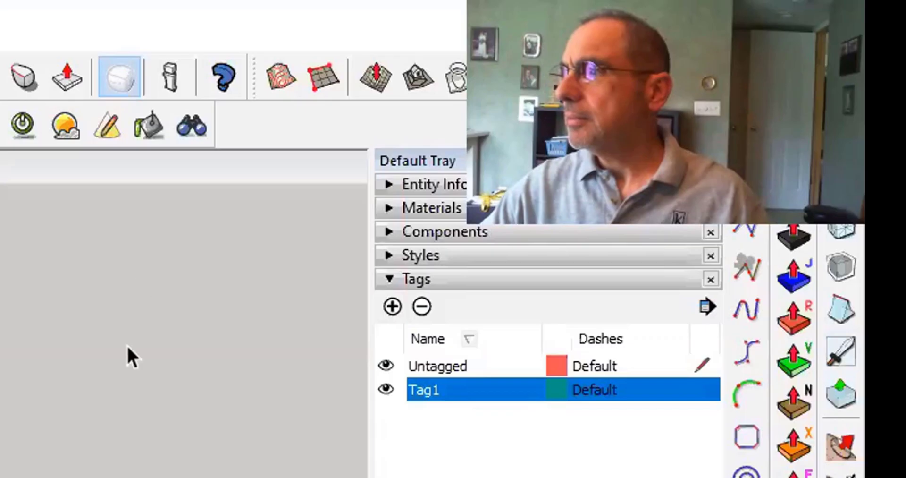
{"action": "double_click", "coordinate": [434, 386]}
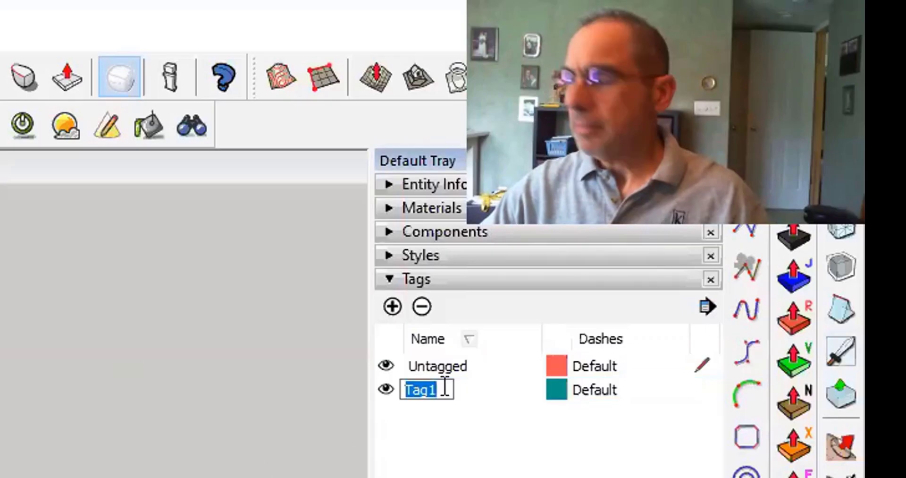
{"action": "type", "text": "ceiling"}
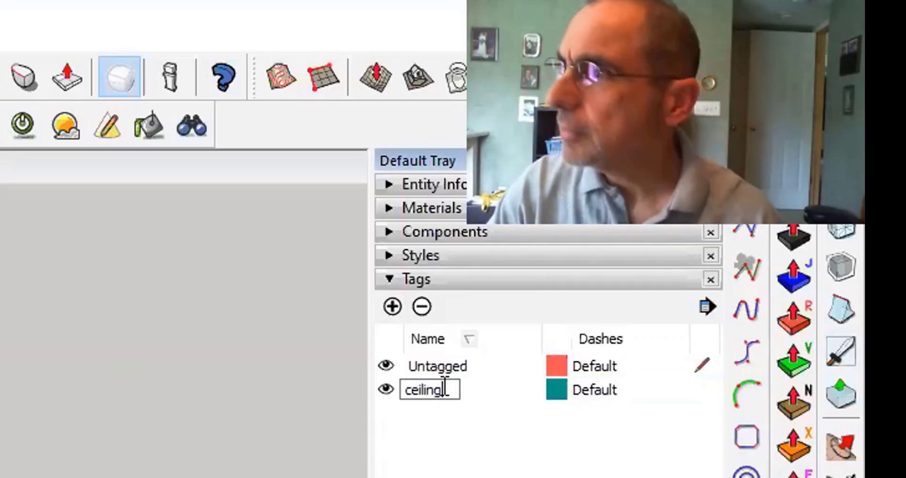
{"action": "key", "text": "Return"}
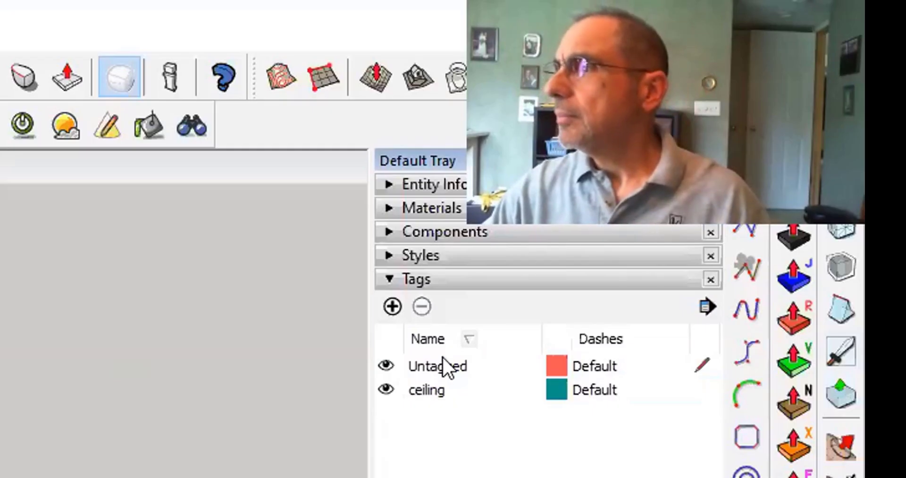
Step: Add three more tags named floor, walls and furniture
{"action": "left_click", "coordinate": [393, 307]}
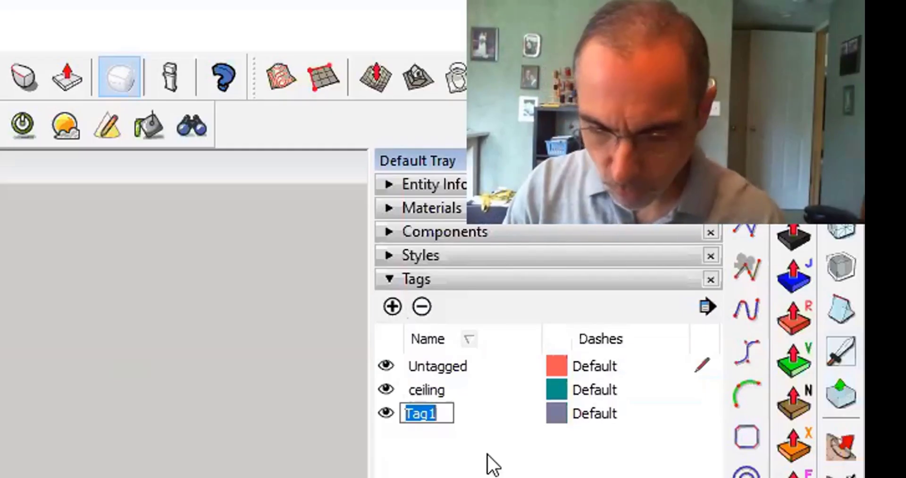
{"action": "type", "text": "floor"}
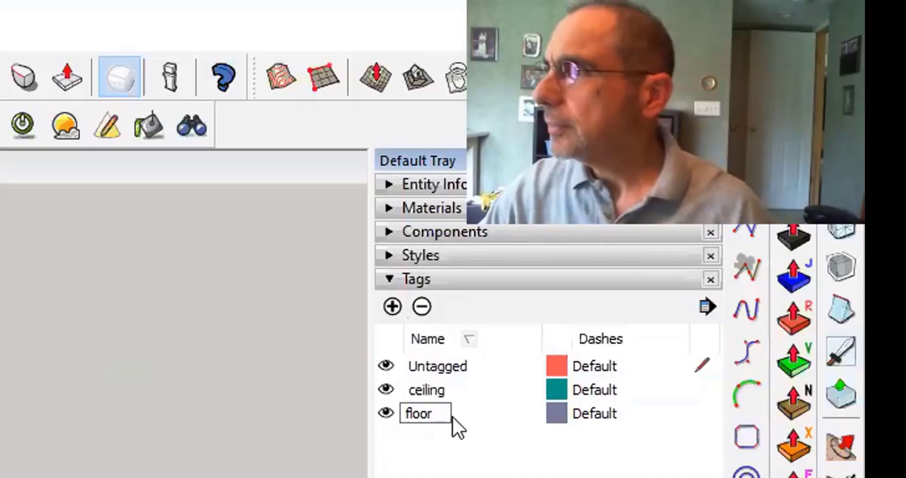
{"action": "left_click", "coordinate": [394, 307]}
{"action": "type", "text": "walls"}
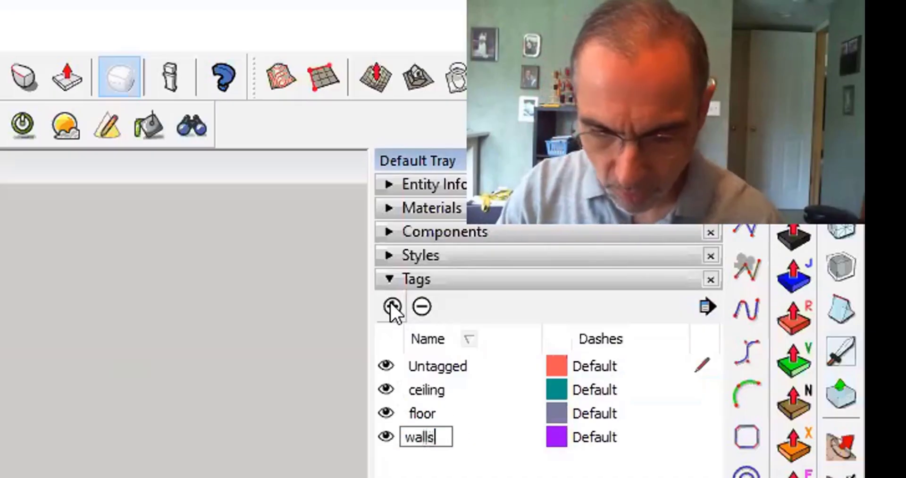
{"action": "left_click", "coordinate": [393, 306]}
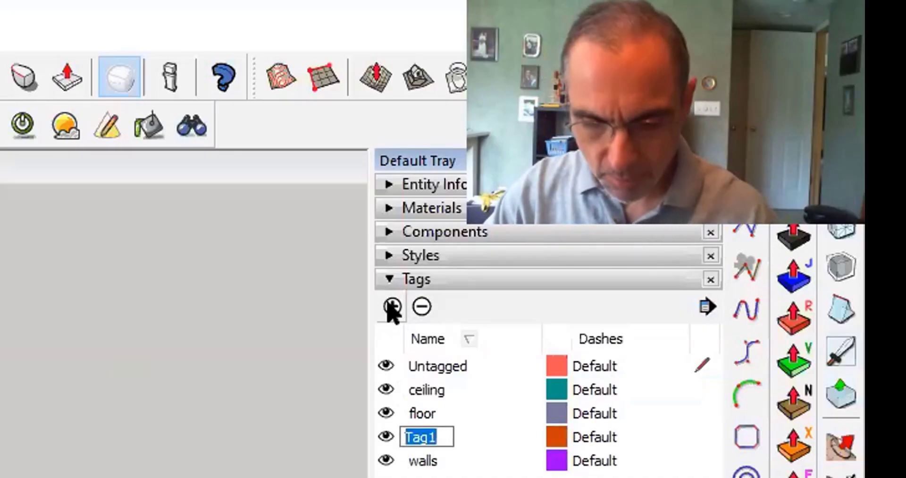
{"action": "type", "text": "furnitur"}
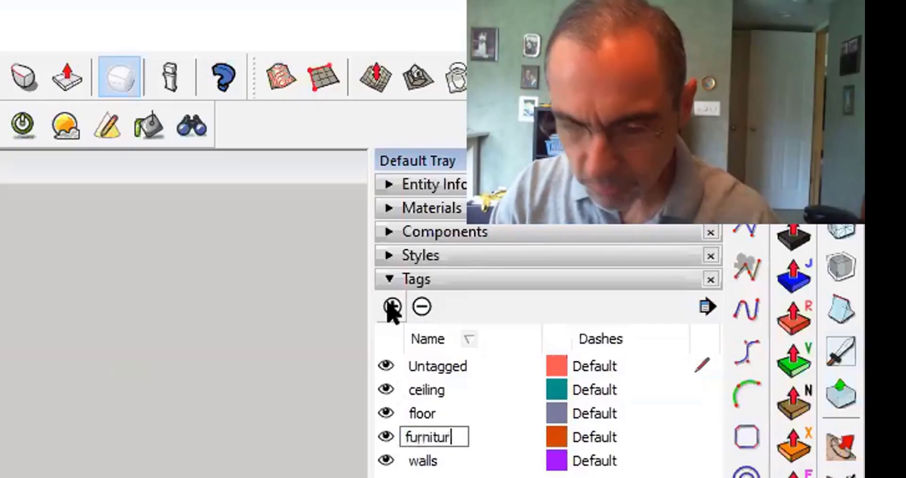
{"action": "type", "text": "e"}
{"action": "key", "text": "Return"}
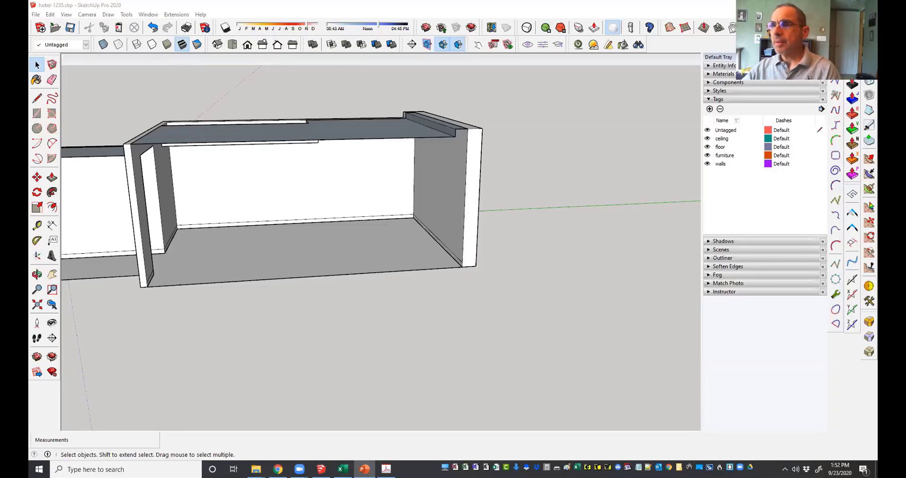
Step: Assign the hotel room's ceiling component to the ceiling tag and clear the selection
{"action": "scroll", "coordinate": [277, 227], "scroll_direction": "down", "scroll_amount": 2}
{"action": "middle_click_drag", "start_coordinate": [276, 226], "coordinate": [189, 221]}
{"action": "scroll", "coordinate": [313, 183], "scroll_direction": "up", "scroll_amount": 1}
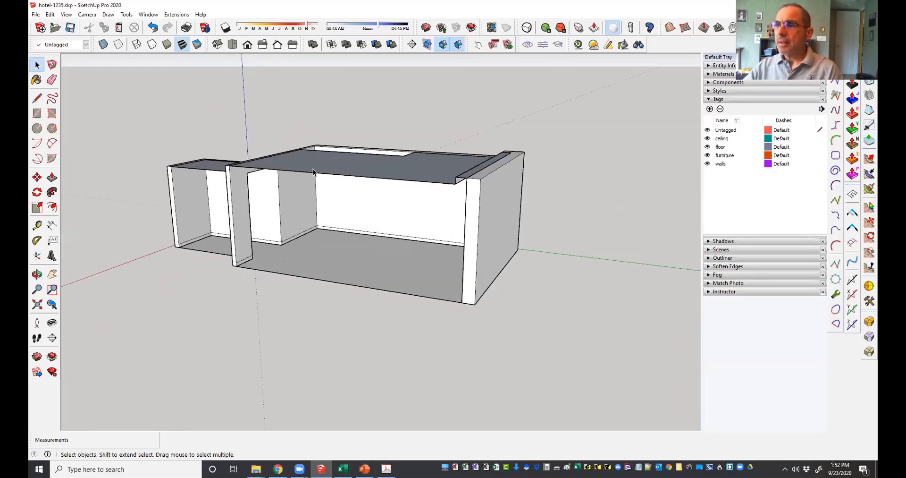
{"action": "left_click", "coordinate": [314, 170]}
{"action": "middle_click_drag", "start_coordinate": [313, 263], "coordinate": [289, 350]}
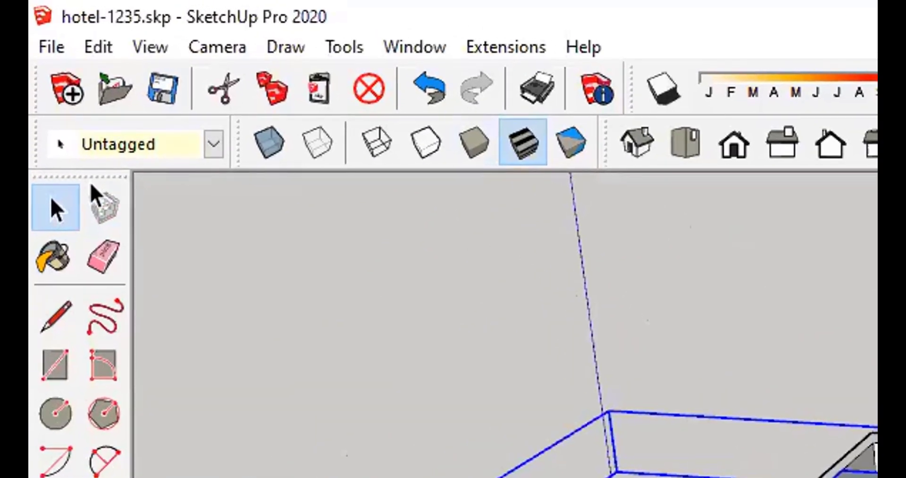
{"action": "left_click", "coordinate": [218, 150]}
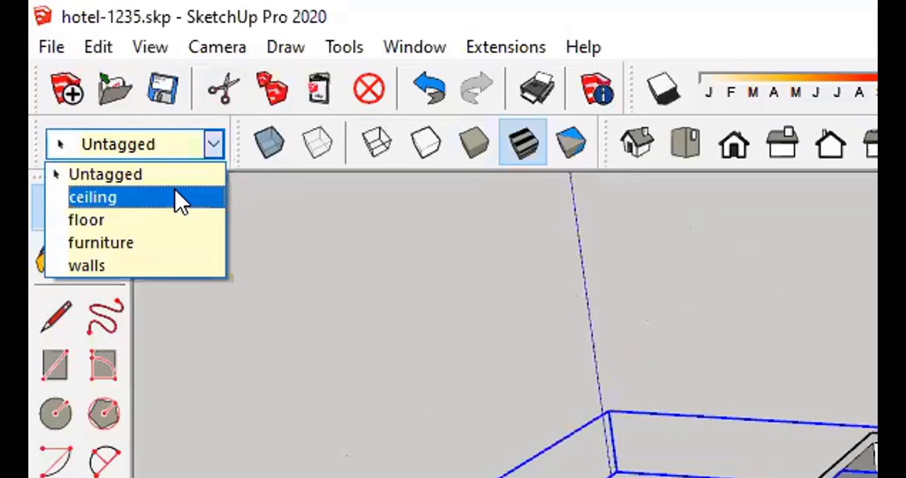
{"action": "left_click", "coordinate": [183, 199]}
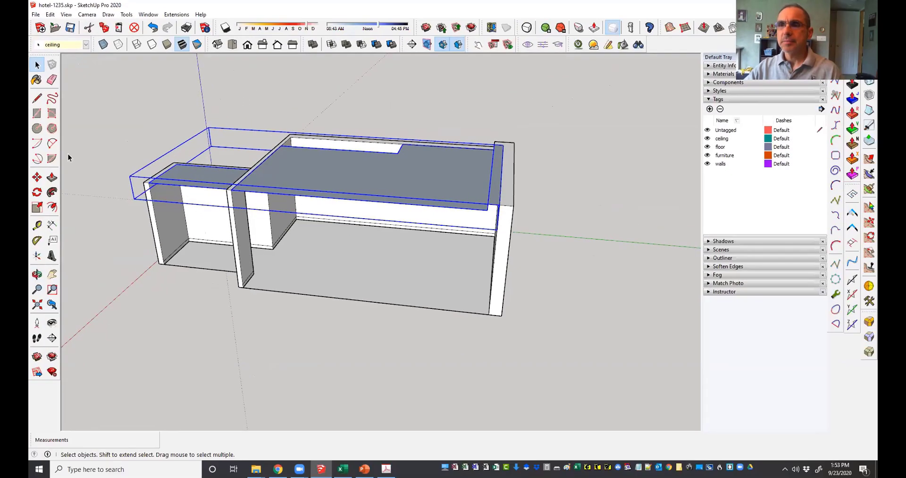
{"action": "left_click", "coordinate": [246, 98]}
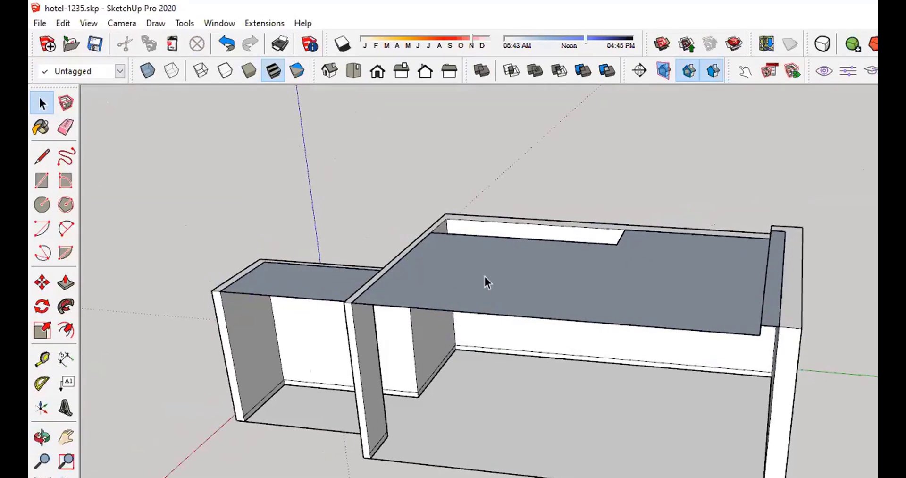
Step: Reselect the ceiling to check its tag, and hide and show the ceiling tag to test its visibility
{"action": "left_click", "coordinate": [497, 286]}
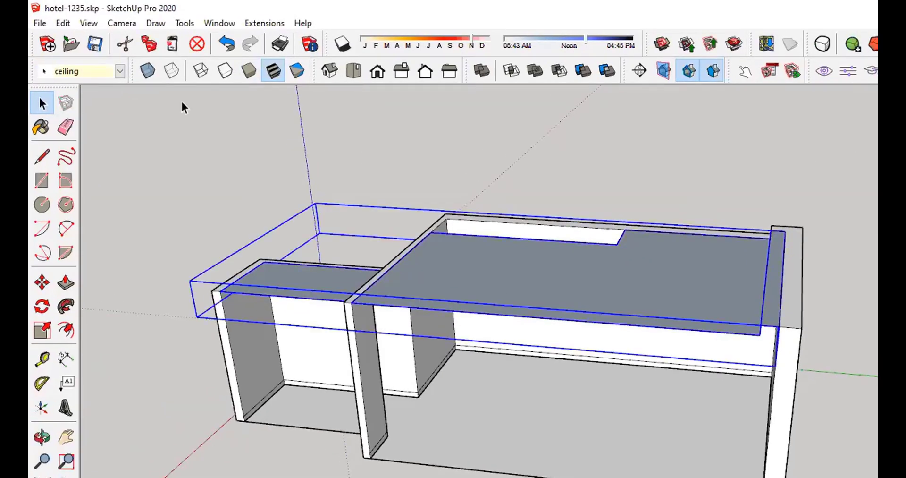
{"action": "left_click", "coordinate": [666, 136]}
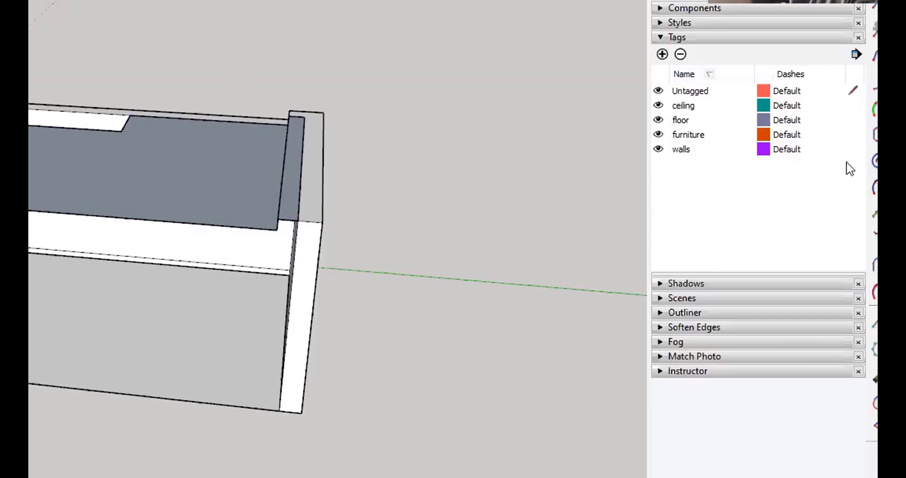
{"action": "left_click", "coordinate": [658, 106]}
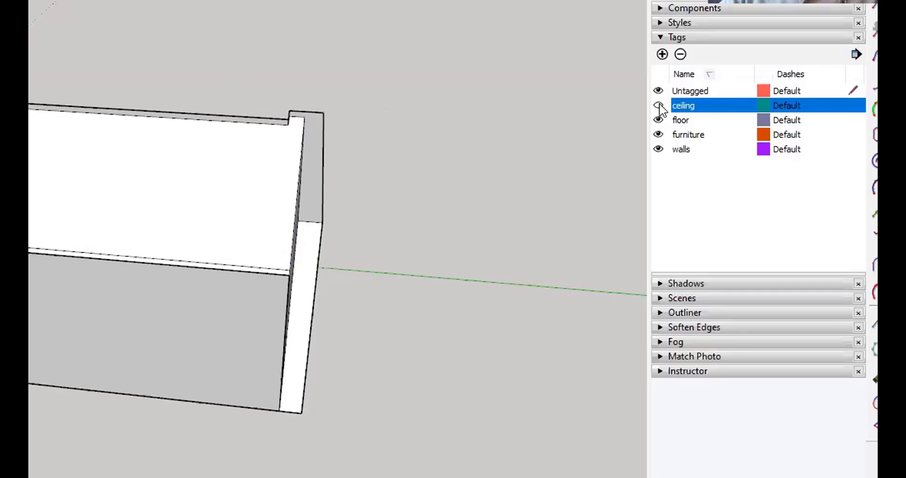
{"action": "left_click", "coordinate": [659, 105]}
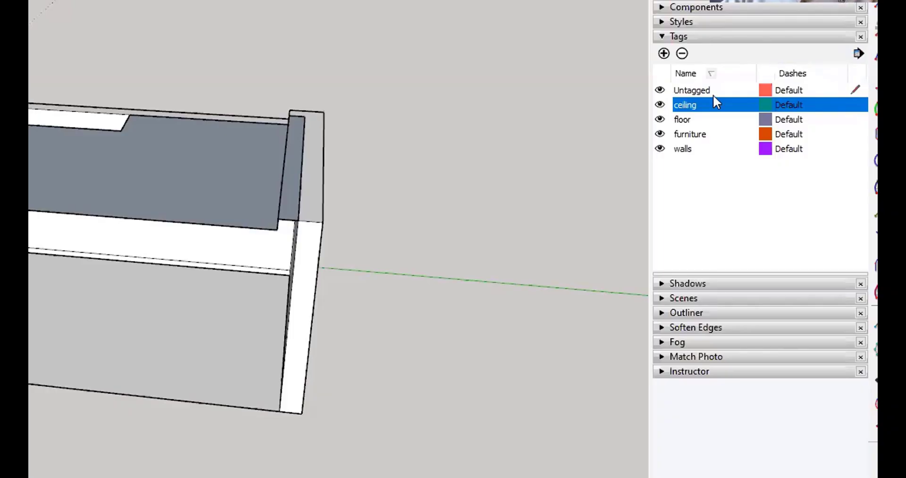
Step: Make furniture the active drawing tag and return the active tag to Untagged
{"action": "left_click", "coordinate": [855, 90]}
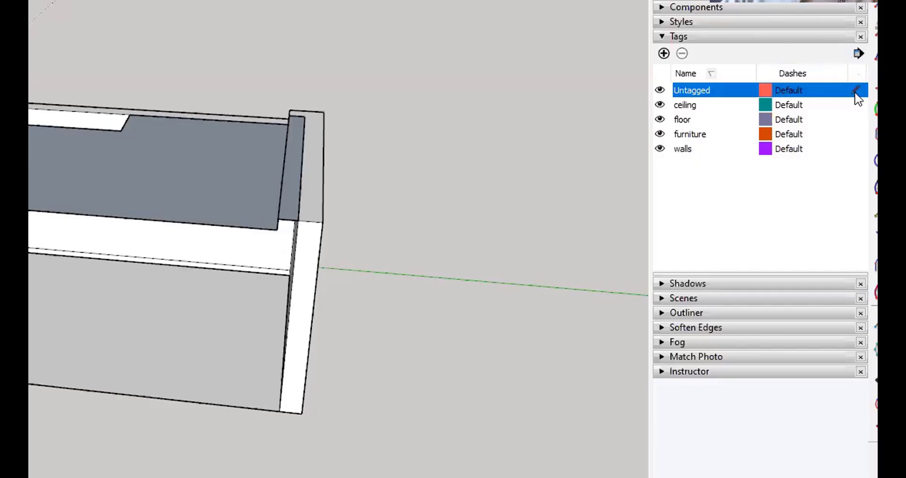
{"action": "left_click", "coordinate": [842, 101]}
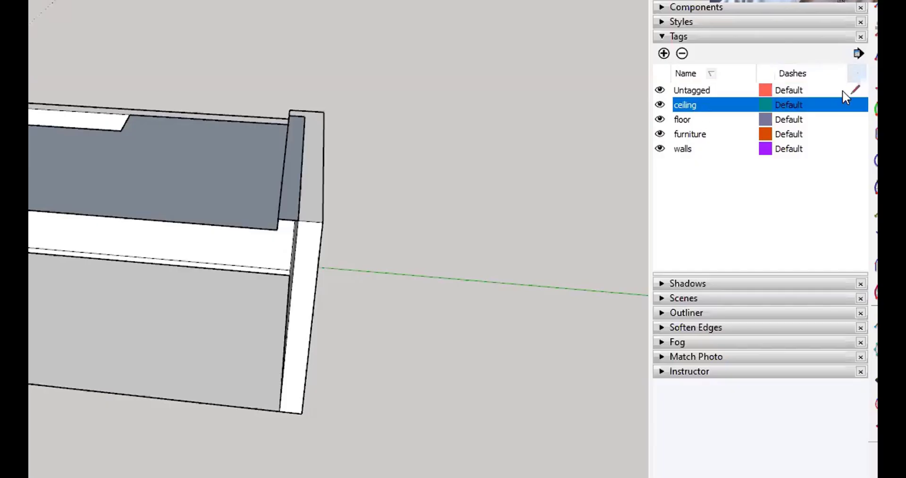
{"action": "left_click", "coordinate": [857, 133]}
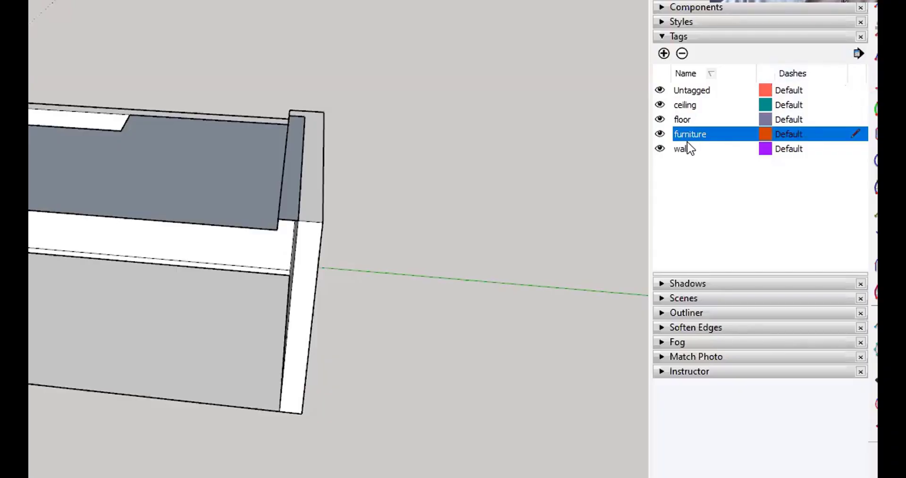
{"action": "left_click", "coordinate": [848, 90]}
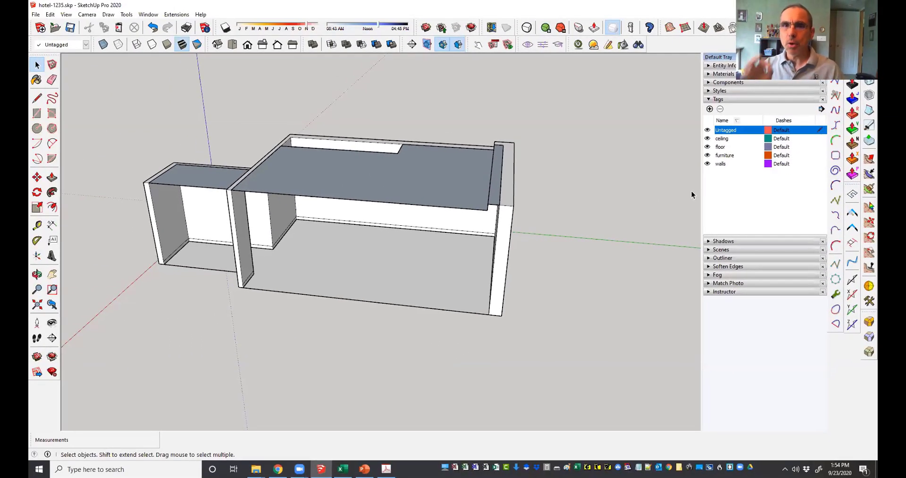
Step: Assign the walls component to the walls tag in its entity information
{"action": "left_click", "coordinate": [421, 203]}
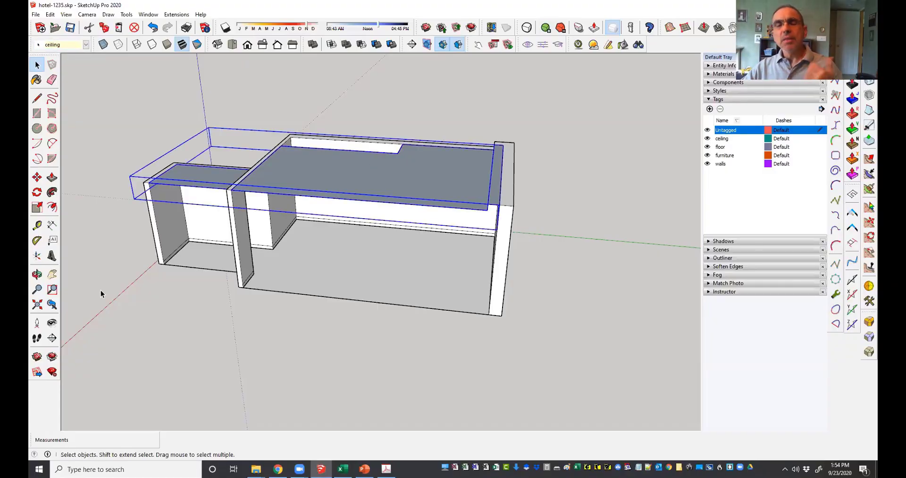
{"action": "left_click", "coordinate": [239, 229]}
{"action": "middle_click_drag", "start_coordinate": [238, 229], "coordinate": [217, 199]}
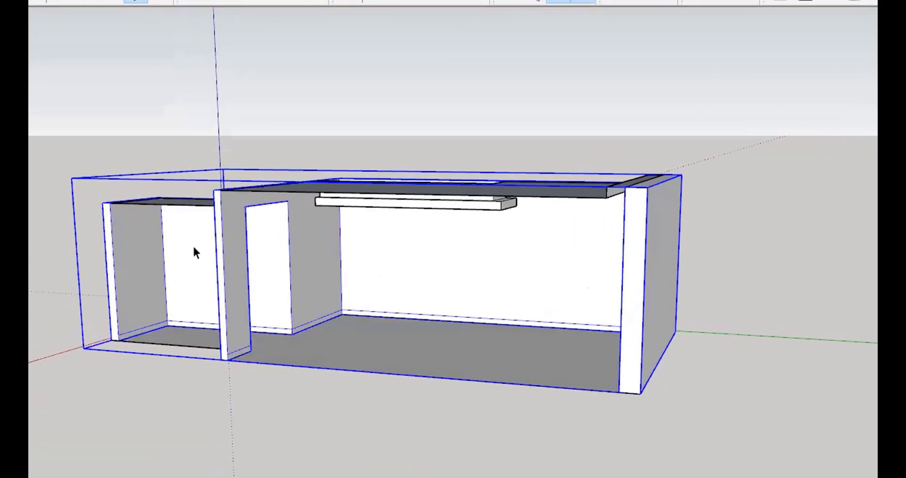
{"action": "right_click", "coordinate": [310, 251]}
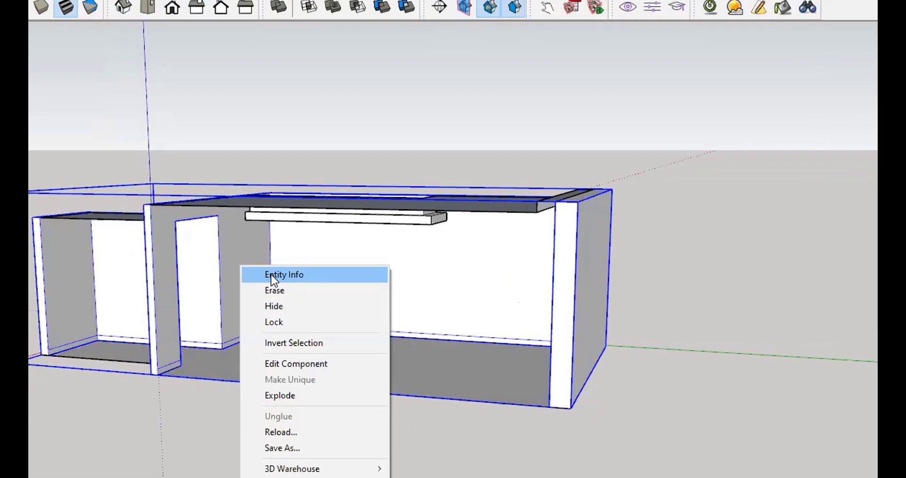
{"action": "left_click", "coordinate": [345, 260]}
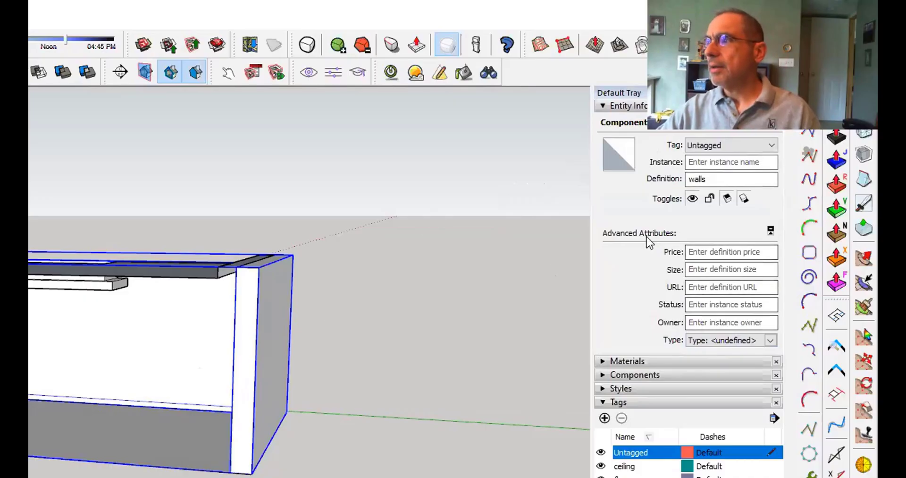
{"action": "left_click", "coordinate": [773, 144]}
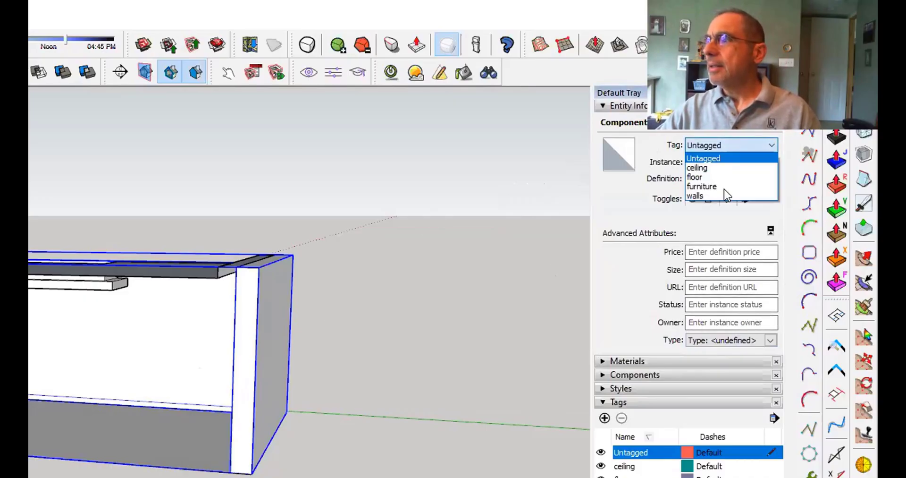
{"action": "left_click", "coordinate": [698, 197]}
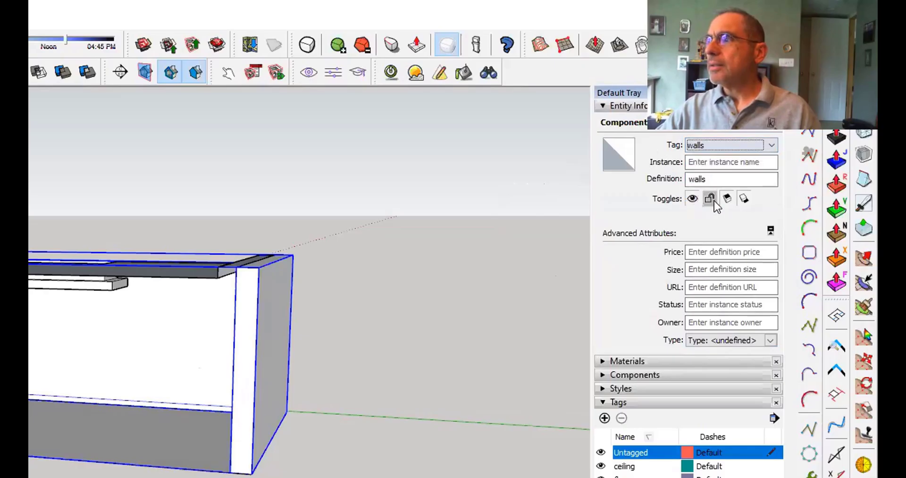
{"action": "left_click", "coordinate": [693, 178]}
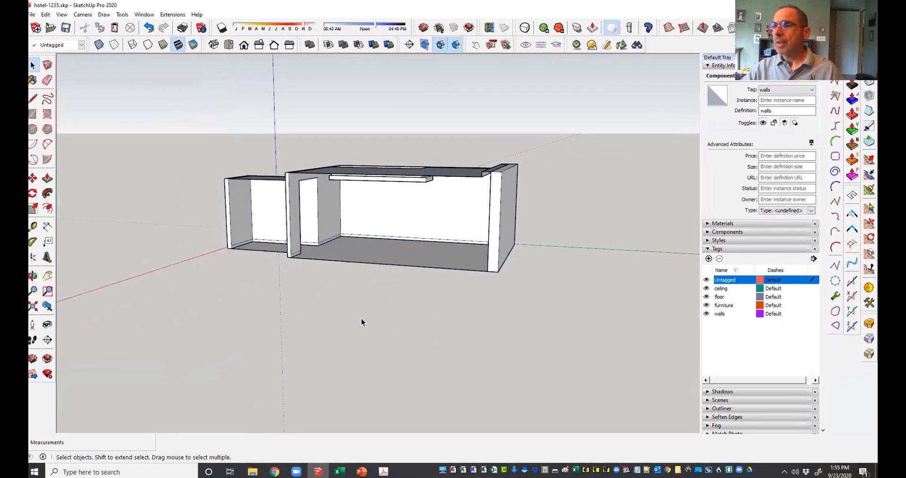
Step: Assign the floor component to the floor tag in its entity information
{"action": "left_click", "coordinate": [370, 259]}
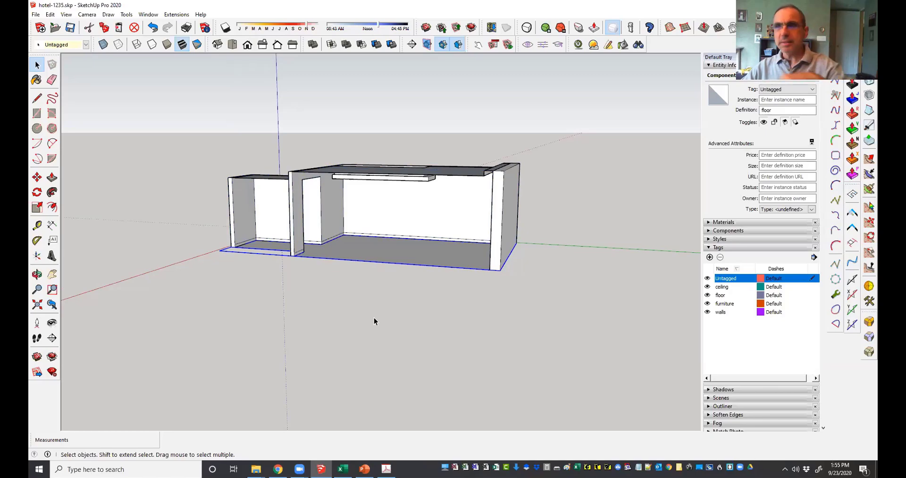
{"action": "right_click", "coordinate": [346, 254]}
{"action": "key", "text": "Escape"}
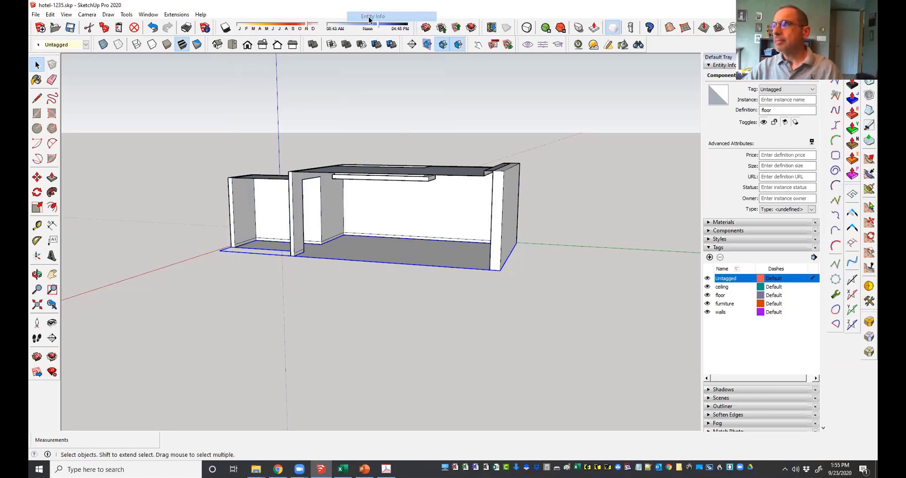
{"action": "left_click", "coordinate": [784, 90]}
{"action": "left_click", "coordinate": [778, 109]}
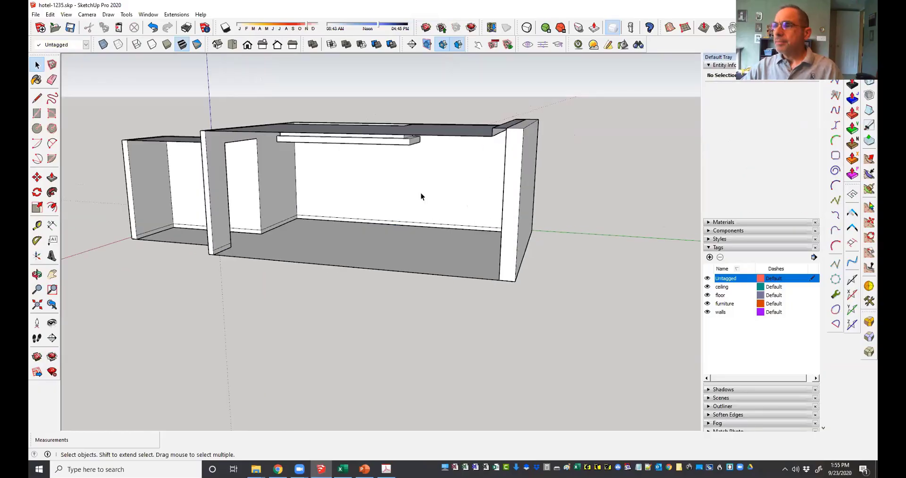
Step: Select the floor, walls and ceiling in turn to verify their tags, and save the model
{"action": "left_click", "coordinate": [368, 241]}
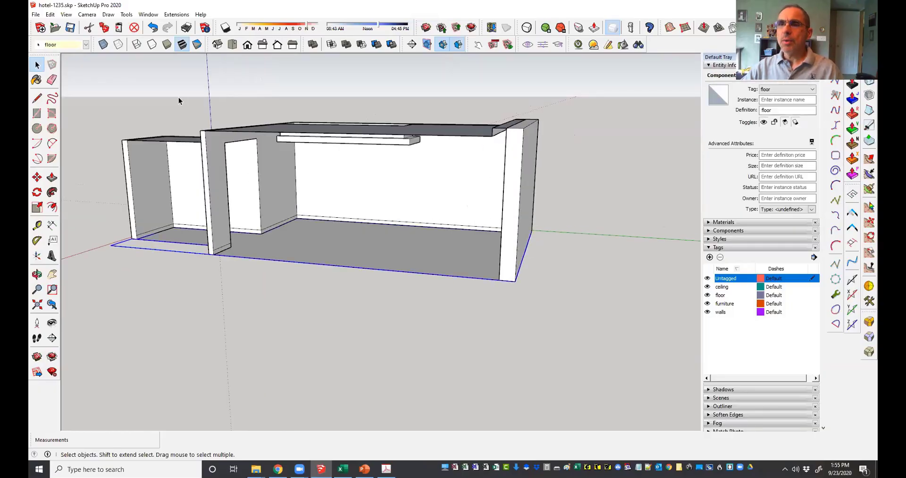
{"action": "left_click", "coordinate": [270, 185]}
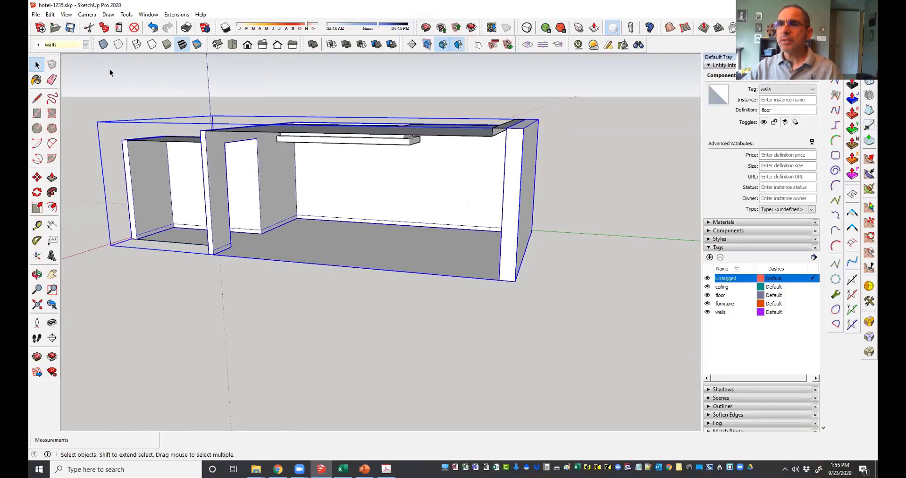
{"action": "left_click", "coordinate": [377, 141]}
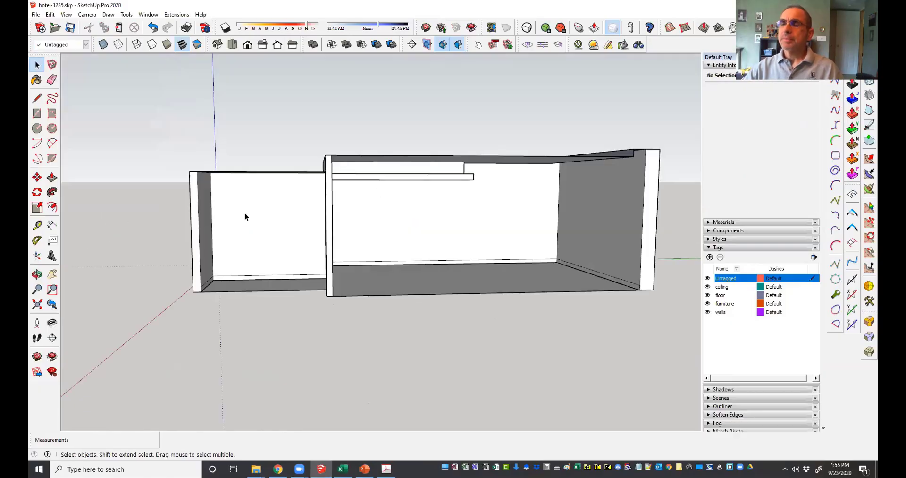
{"action": "left_click", "coordinate": [71, 29]}
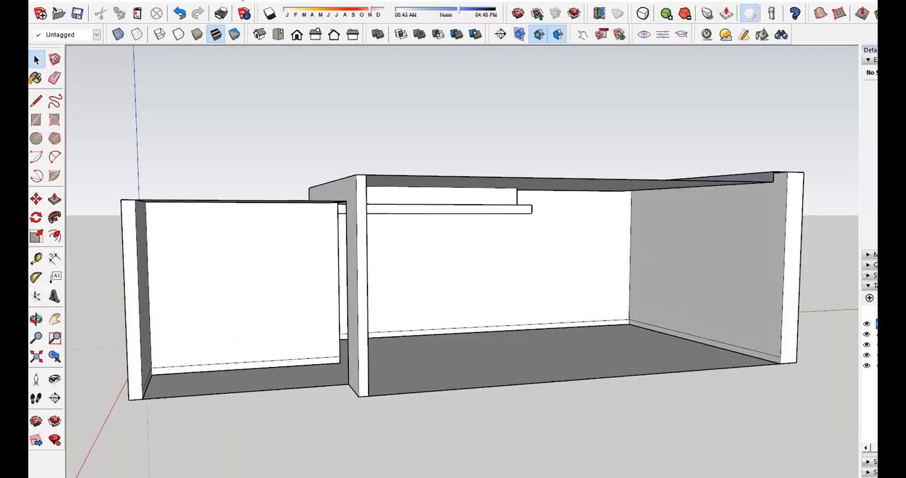
{"action": "middle_click_drag", "start_coordinate": [210, 344], "coordinate": [475, 439]}
{"action": "middle_click_drag", "start_coordinate": [366, 474], "coordinate": [455, 423]}
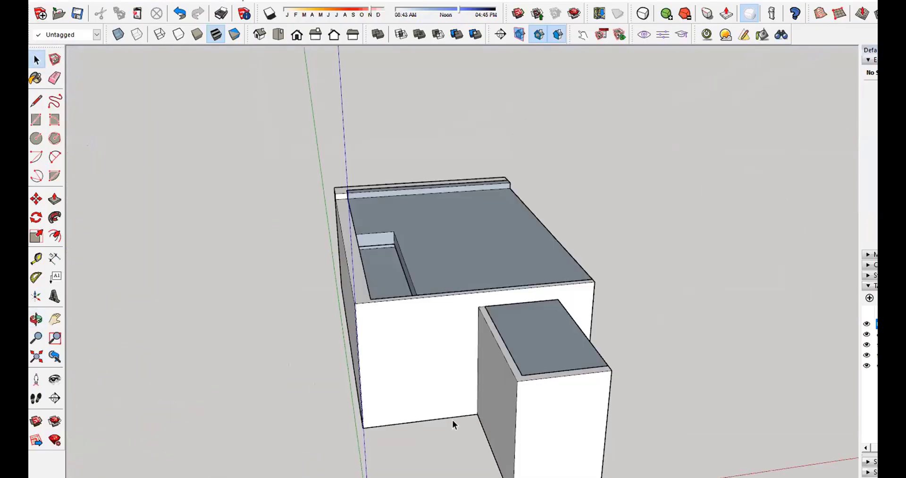
{"action": "middle_click_drag", "start_coordinate": [474, 453], "coordinate": [323, 321]}
{"action": "scroll", "coordinate": [304, 310], "scroll_direction": "up", "scroll_amount": 4}
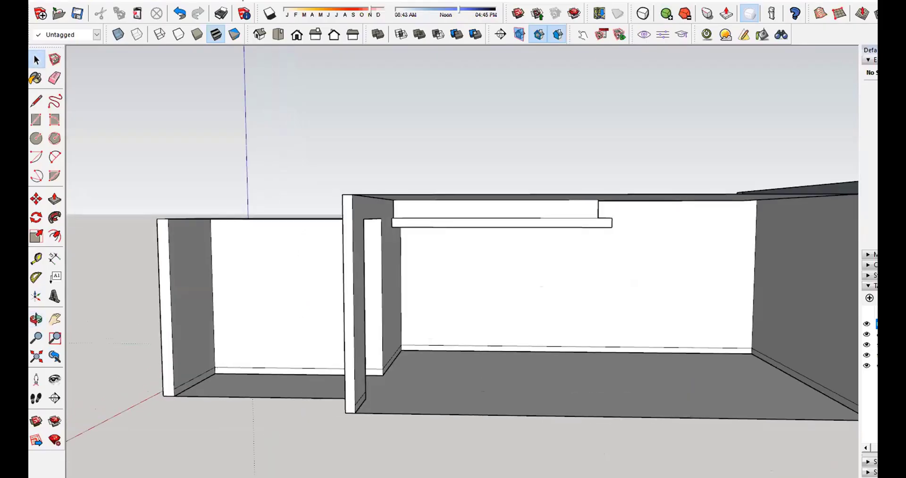
Step: Switch to the PDF drawings and check the floor plan for the restroom wall and door opening dimensions
{"action": "key", "text": "alt+Tab"}
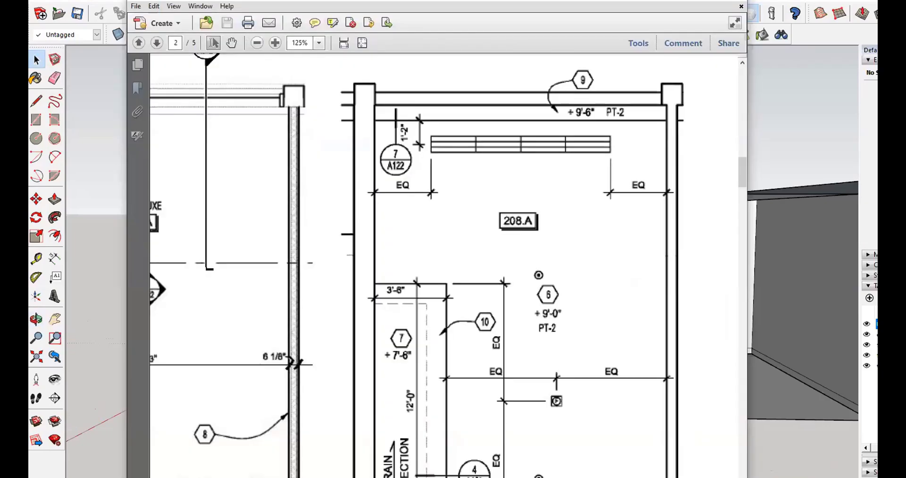
{"action": "scroll", "coordinate": [443, 265], "scroll_direction": "down", "scroll_amount": 6}
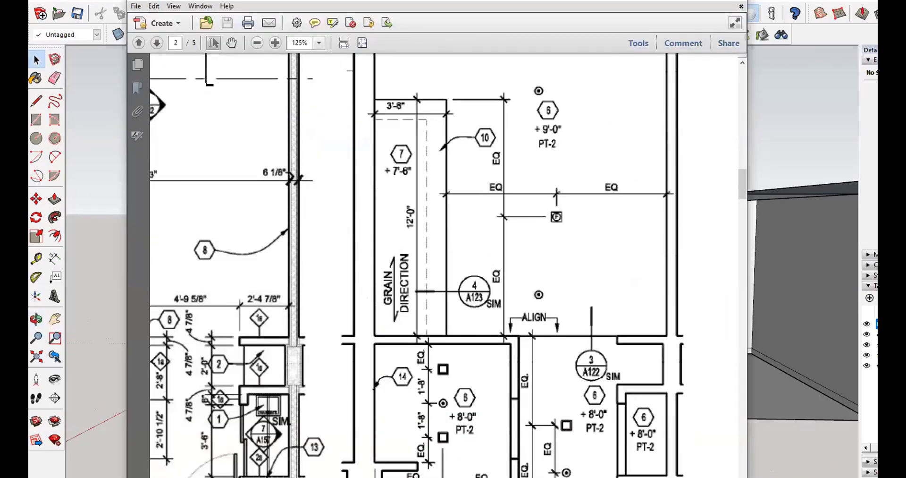
{"action": "scroll", "coordinate": [305, 352], "scroll_direction": "left", "scroll_amount": 5}
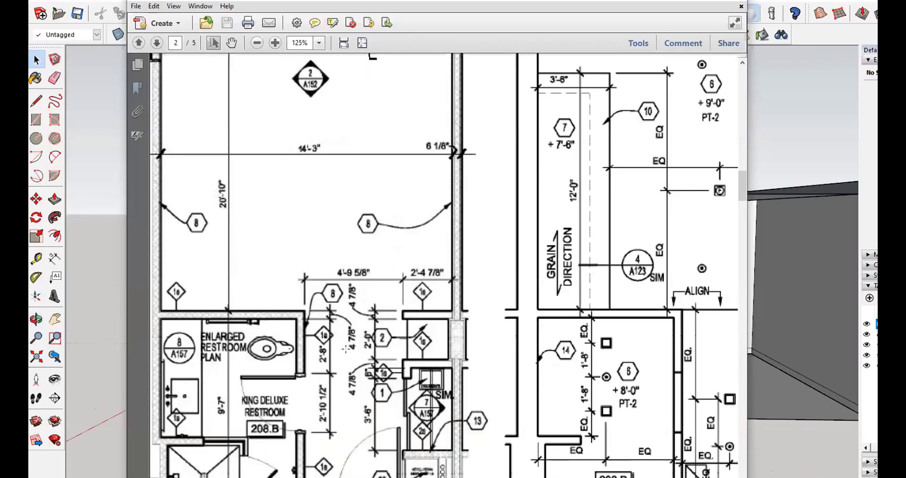
{"action": "scroll", "coordinate": [306, 352], "scroll_direction": "down", "scroll_amount": 3}
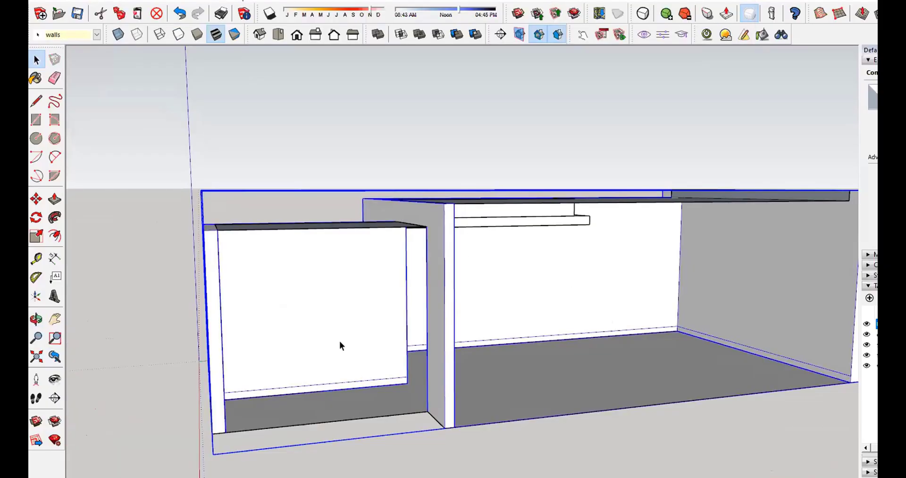
Step: Open the walls component for editing and place a vertical guide 4 7/8" in from the restroom wall's free end
{"action": "double_click", "coordinate": [340, 345]}
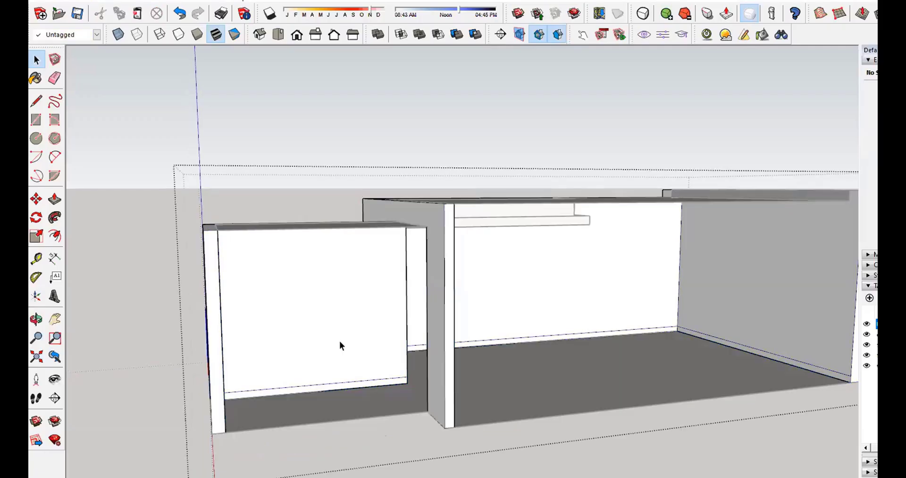
{"action": "middle_click_drag", "start_coordinate": [339, 341], "coordinate": [385, 421]}
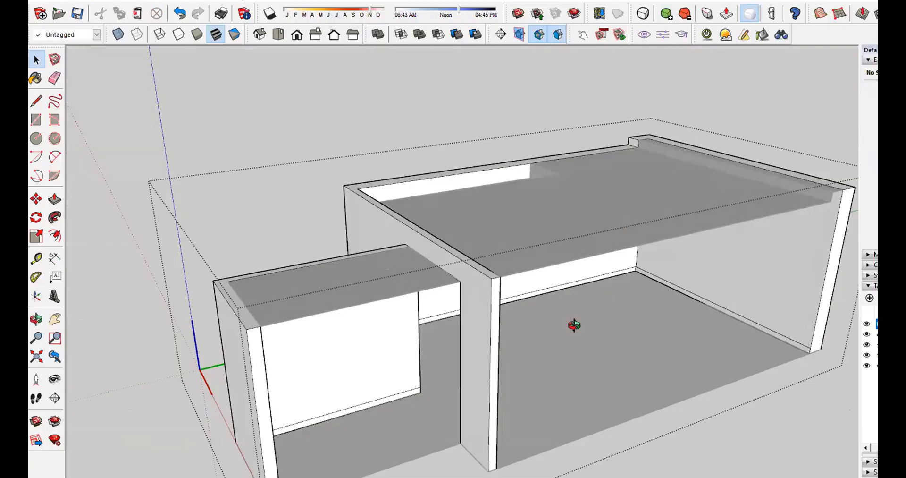
{"action": "middle_click_drag", "start_coordinate": [572, 328], "coordinate": [482, 313]}
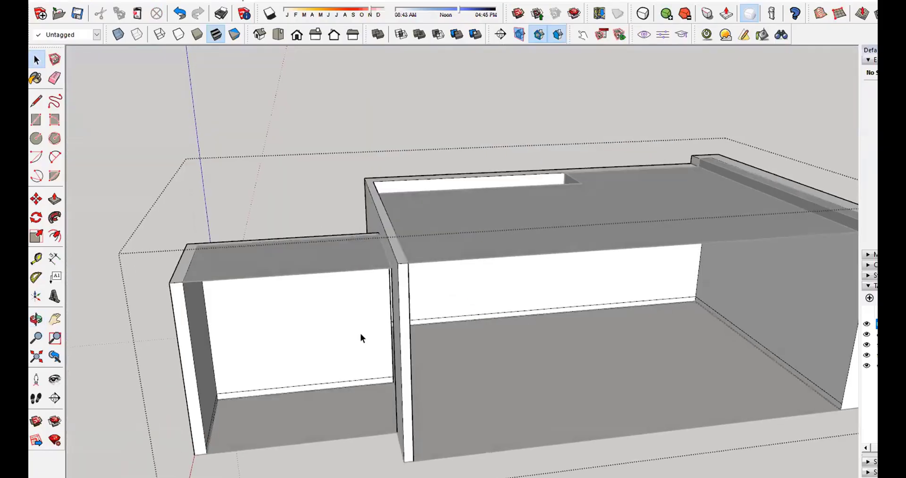
{"action": "middle_click_drag", "start_coordinate": [364, 338], "coordinate": [423, 282]}
{"action": "key", "text": "t"}
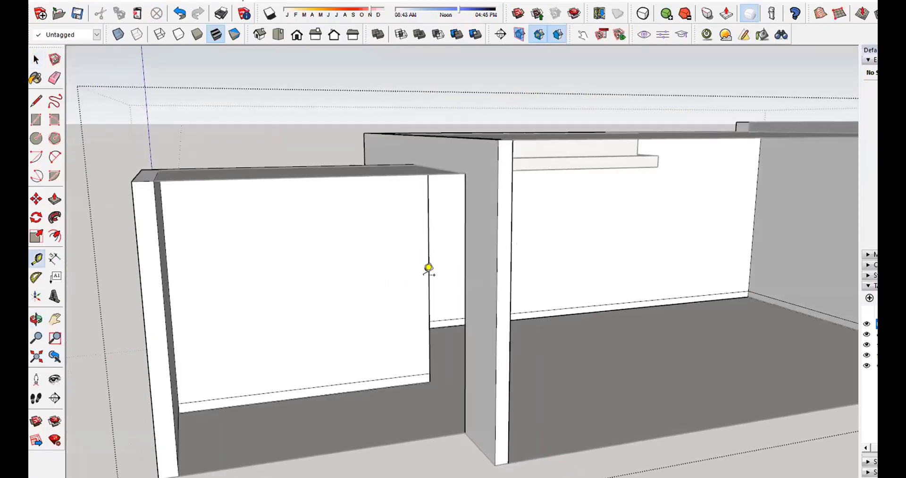
{"action": "middle_click_drag", "start_coordinate": [419, 245], "coordinate": [429, 227]}
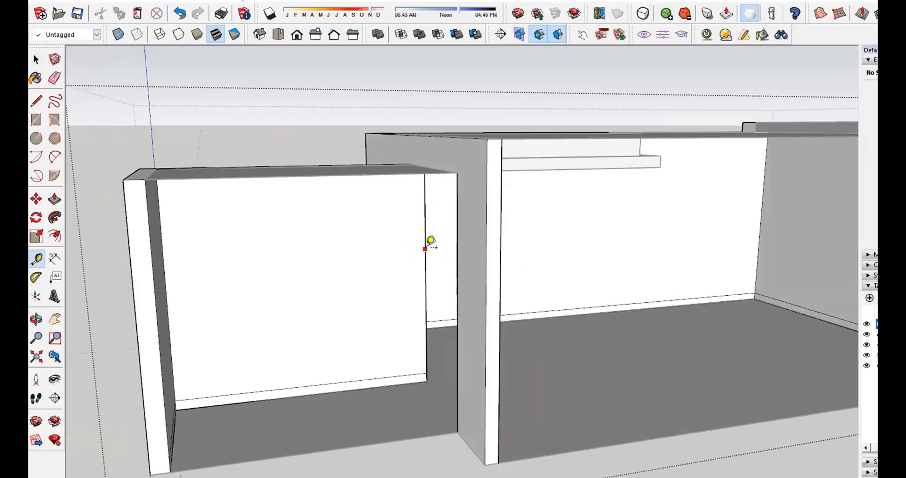
{"action": "left_click", "coordinate": [424, 248]}
{"action": "type", "text": "4 7/8"}
{"action": "key", "text": "Return"}
Step: Add door opening guides on the restroom wall, 2'8" from the first guide and another 2'10.5" beyond that
{"action": "left_click", "coordinate": [414, 235]}
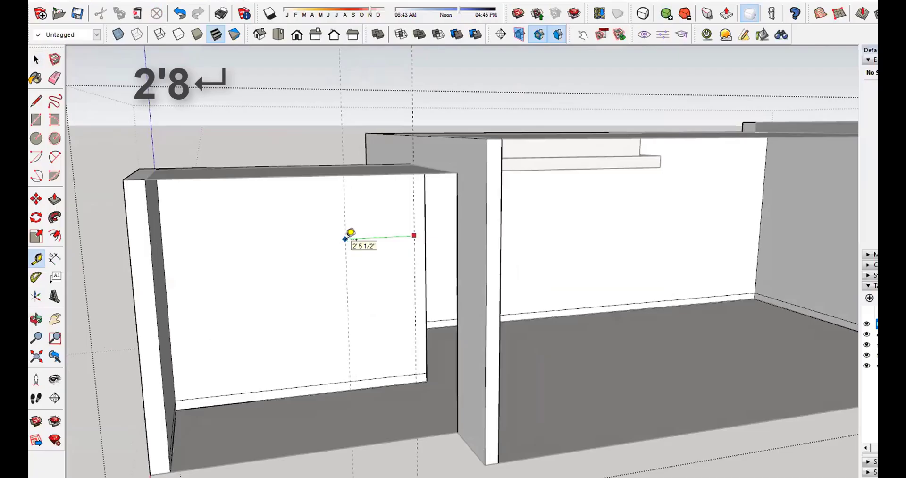
{"action": "type", "text": "2'8"}
{"action": "key", "text": "Return"}
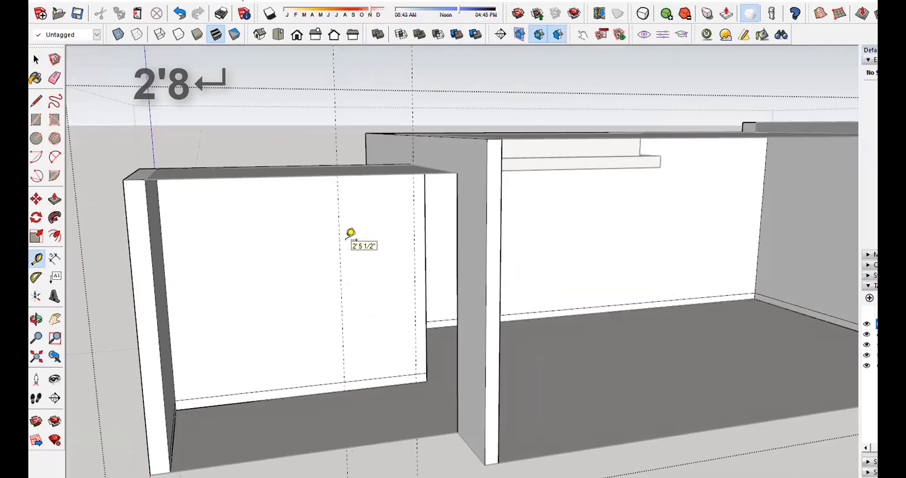
{"action": "scroll", "coordinate": [339, 263], "scroll_direction": "up", "scroll_amount": 1}
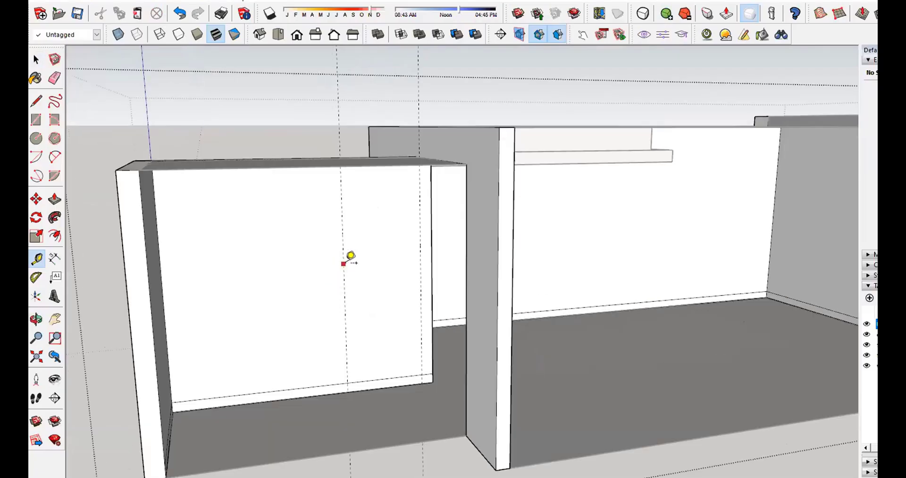
{"action": "left_click", "coordinate": [343, 254]}
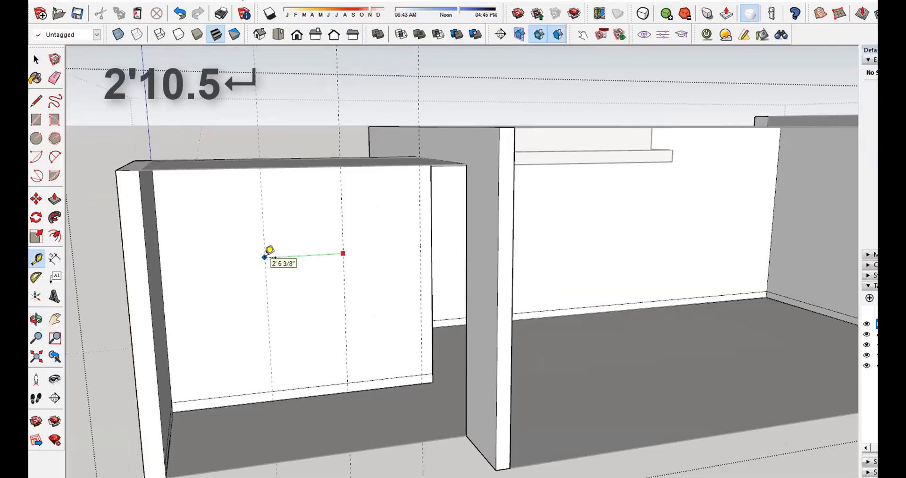
{"action": "type", "text": "2'10.5"}
{"action": "key", "text": "Return"}
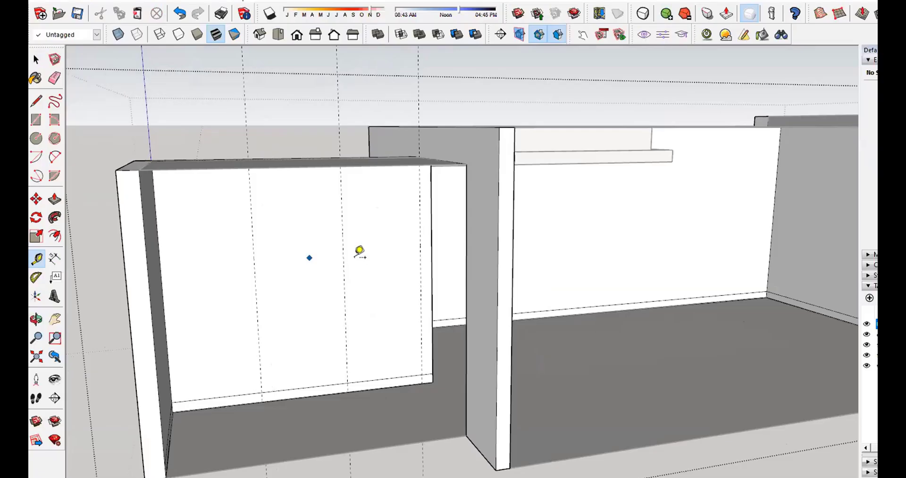
Step: Check the west elevation in the PDF drawings for the restroom door height, and return to the SketchUp model
{"action": "scroll", "coordinate": [356, 257], "scroll_direction": "down", "scroll_amount": 2}
{"action": "middle_click_drag", "start_coordinate": [385, 372], "coordinate": [352, 381]}
{"action": "scroll", "coordinate": [351, 382], "scroll_direction": "up", "scroll_amount": 2}
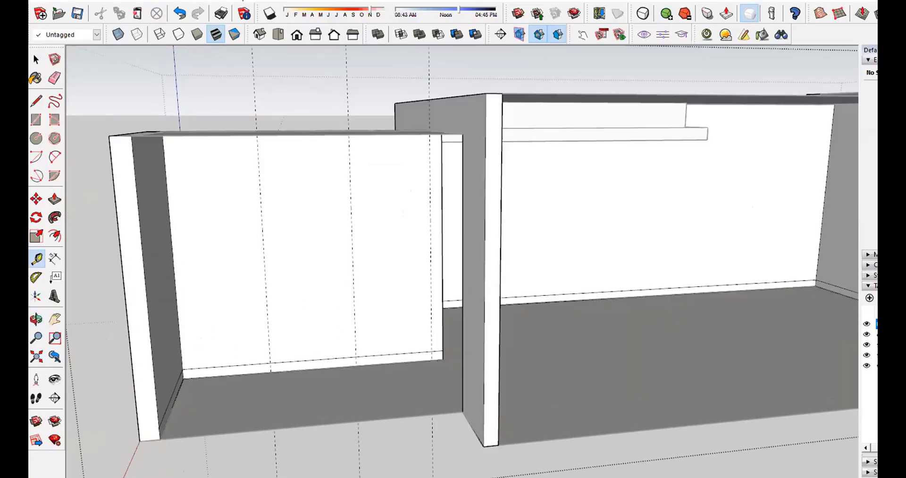
{"action": "key", "text": "alt+Tab"}
{"action": "key", "text": "alt+Tab"}
{"action": "scroll", "coordinate": [648, 335], "scroll_direction": "down", "scroll_amount": 2}
{"action": "scroll", "coordinate": [648, 336], "scroll_direction": "up", "scroll_amount": 8}
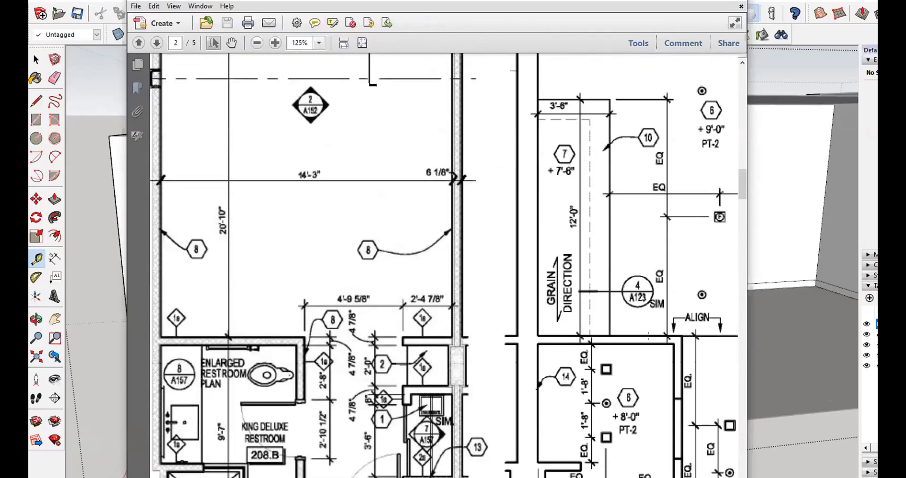
{"action": "scroll", "coordinate": [648, 335], "scroll_direction": "up", "scroll_amount": 10}
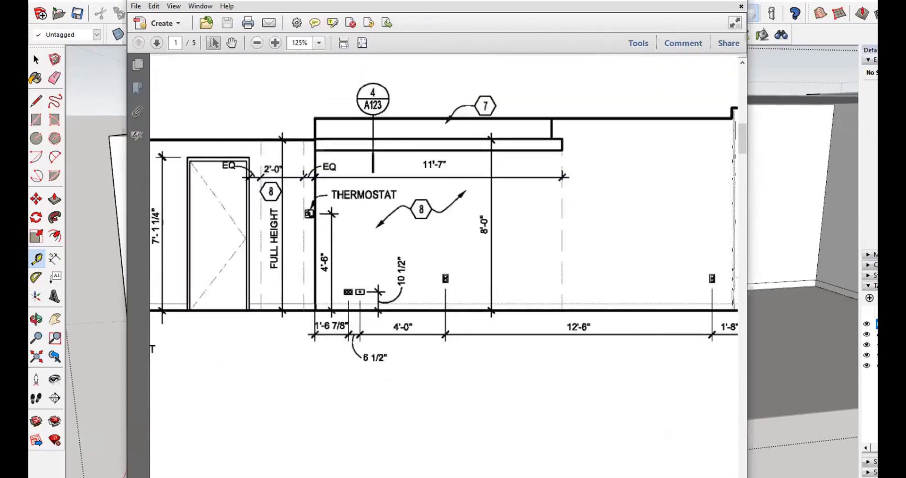
{"action": "scroll", "coordinate": [443, 222], "scroll_direction": "left", "scroll_amount": 3}
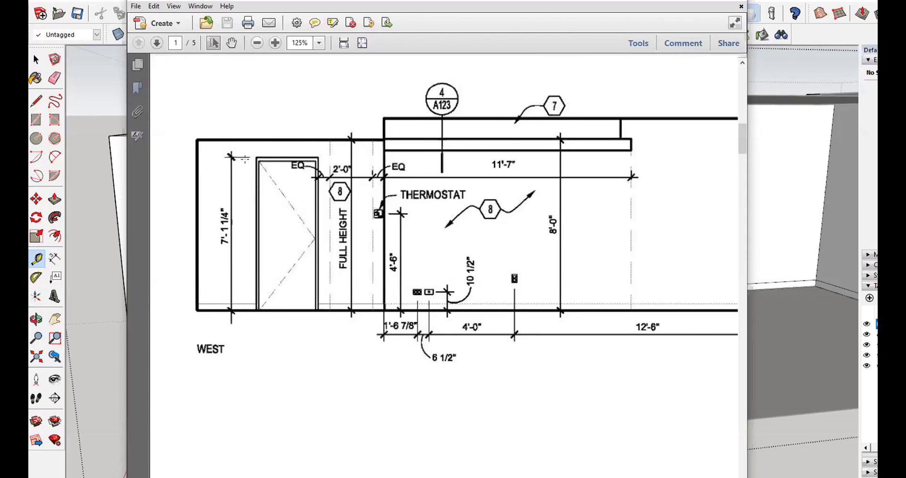
{"action": "left_click", "coordinate": [685, 4]}
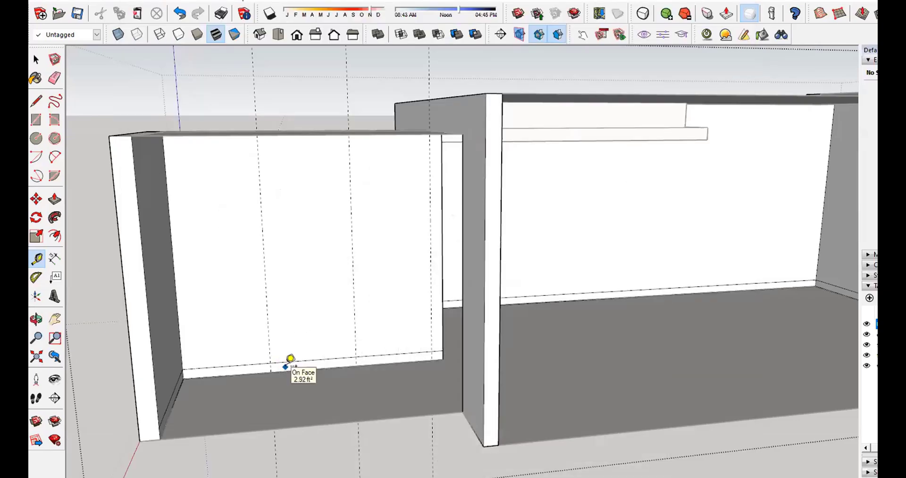
Step: Place a horizontal guide 7' 1/4" above the base of the restroom wall for the door head
{"action": "left_click", "coordinate": [289, 371]}
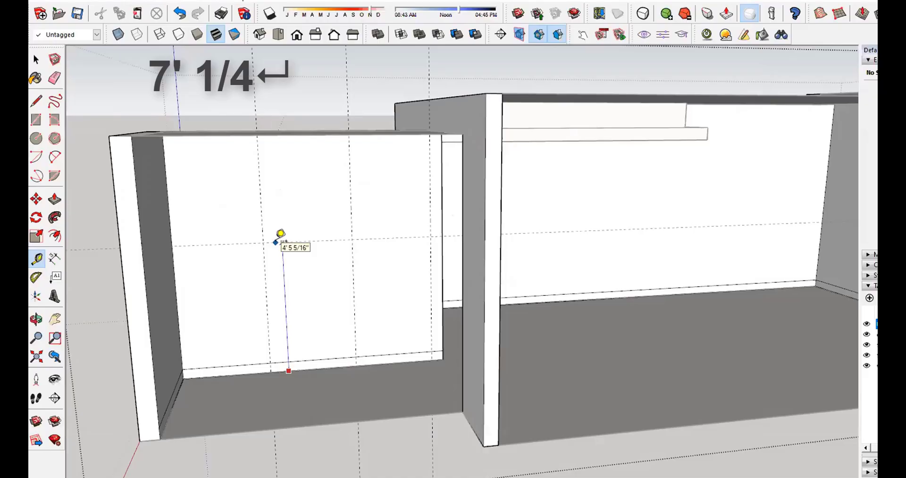
{"action": "type", "text": "7' 1/4"}
{"action": "key", "text": "Return"}
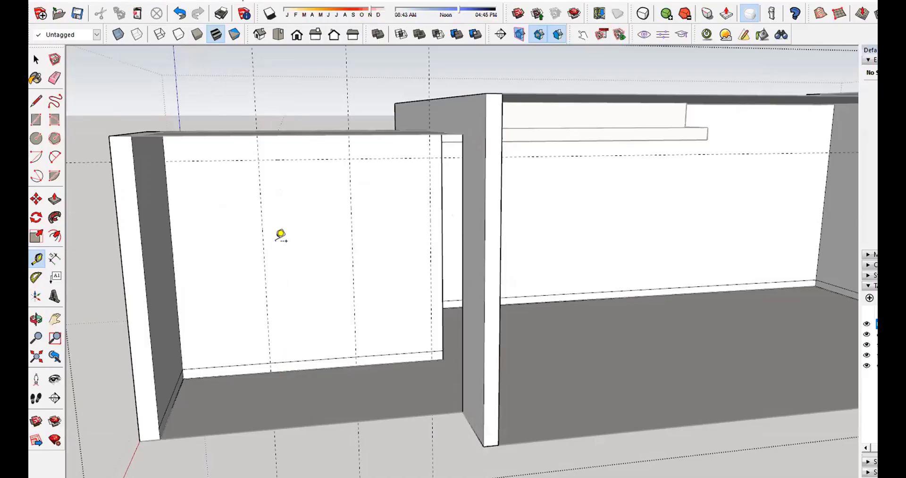
Step: Draw the door opening rectangle on the restroom wall between the vertical guides, from the door head guide to the baseboard line
{"action": "scroll", "coordinate": [276, 242], "scroll_direction": "down", "scroll_amount": 1}
{"action": "middle_click_drag", "start_coordinate": [277, 242], "coordinate": [315, 160]}
{"action": "middle_click_drag", "start_coordinate": [285, 369], "coordinate": [310, 392]}
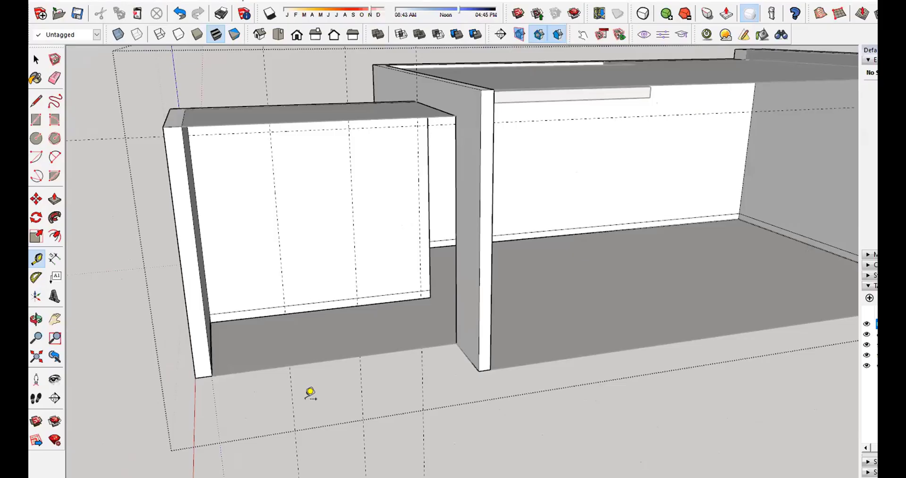
{"action": "scroll", "coordinate": [332, 119], "scroll_direction": "up", "scroll_amount": 5}
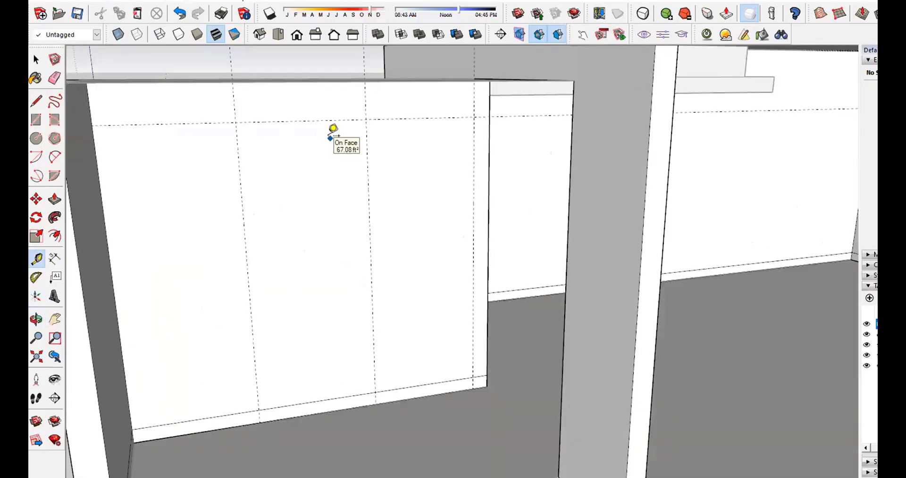
{"action": "scroll", "coordinate": [333, 129], "scroll_direction": "down", "scroll_amount": 3}
{"action": "key", "text": "r"}
{"action": "scroll", "coordinate": [334, 128], "scroll_direction": "up", "scroll_amount": 3}
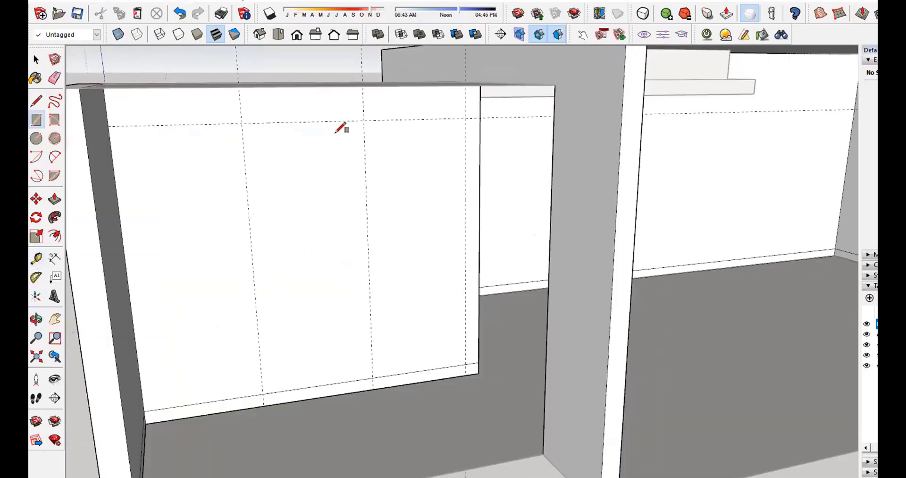
{"action": "left_click", "coordinate": [363, 121]}
{"action": "left_click", "coordinate": [263, 393]}
{"action": "scroll", "coordinate": [401, 396], "scroll_direction": "down", "scroll_amount": 1}
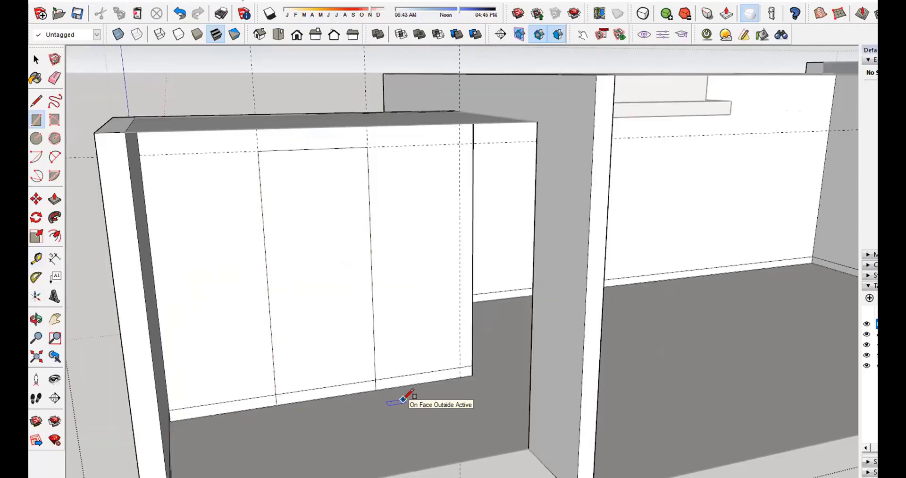
Step: Push the door rectangle and the baseboard strip beneath it through the wall's 4 7/8" thickness
{"action": "key", "text": "p"}
{"action": "left_click", "coordinate": [308, 325]}
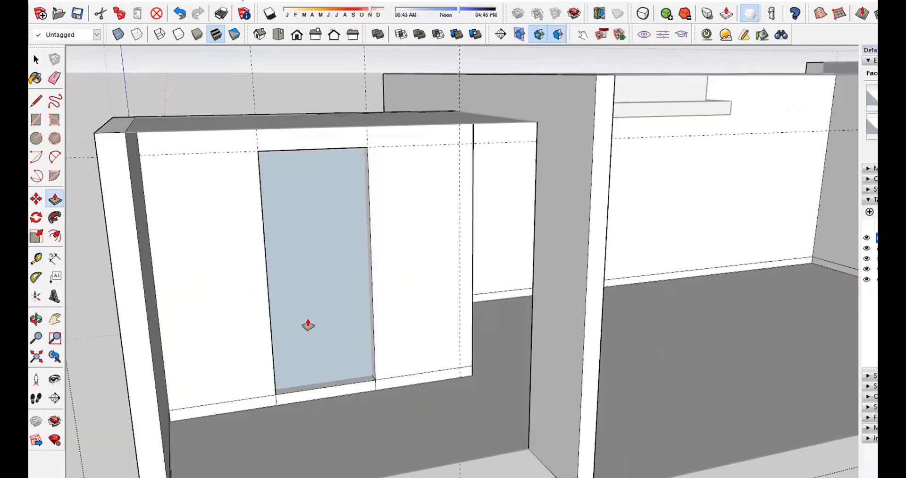
{"action": "left_click", "coordinate": [300, 326]}
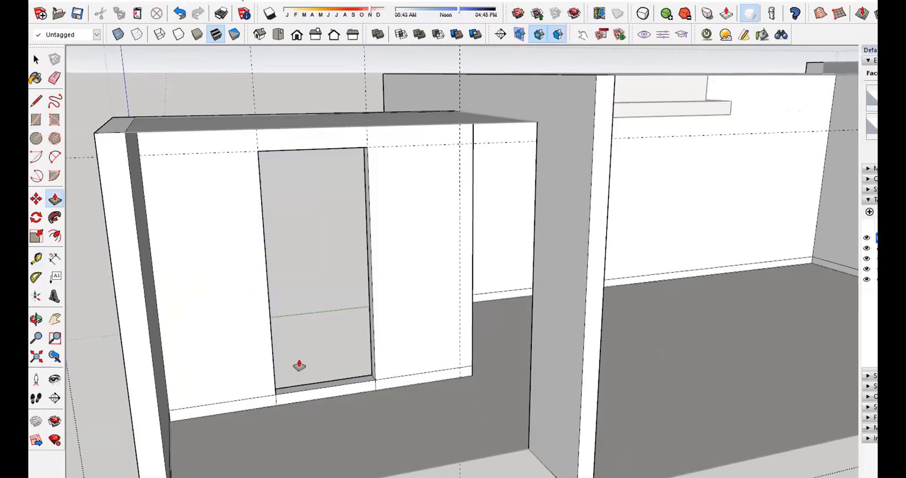
{"action": "left_click", "coordinate": [310, 398]}
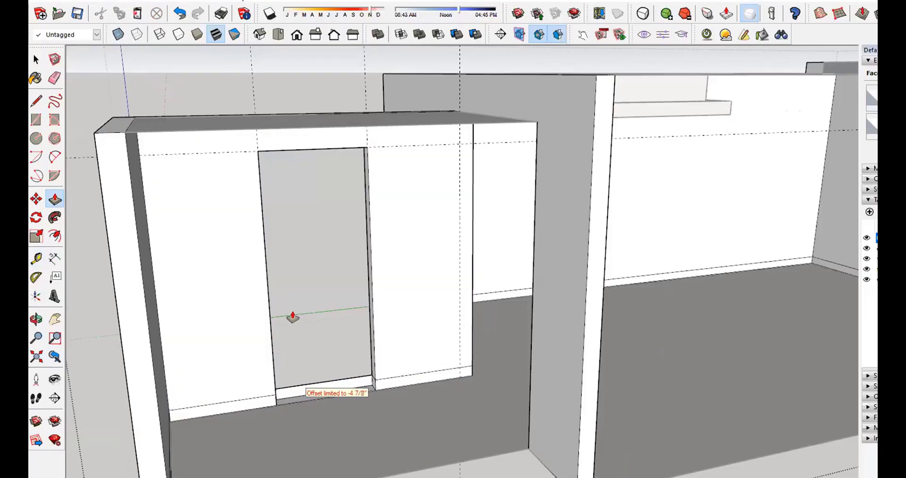
Step: Erase the leftover baseboard edges across the bottom of the door opening and inspect the cleared threshold
{"action": "scroll", "coordinate": [293, 318], "scroll_direction": "up", "scroll_amount": 6}
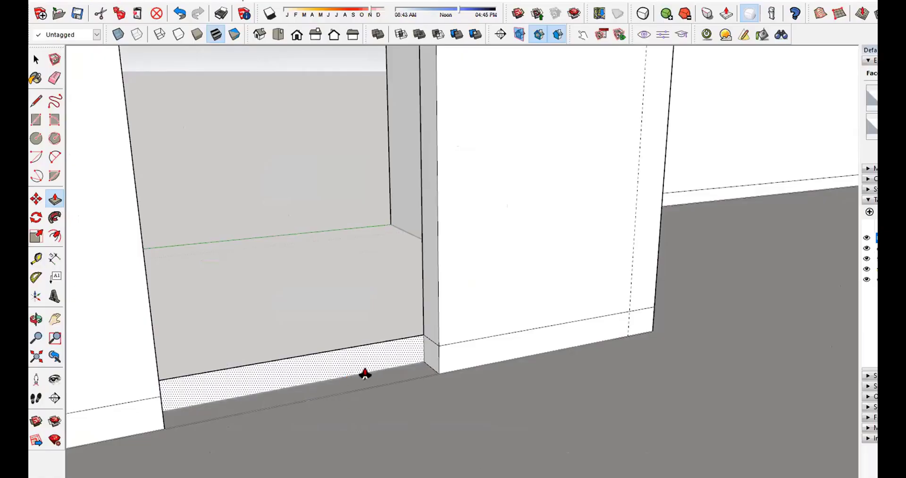
{"action": "key", "text": "e"}
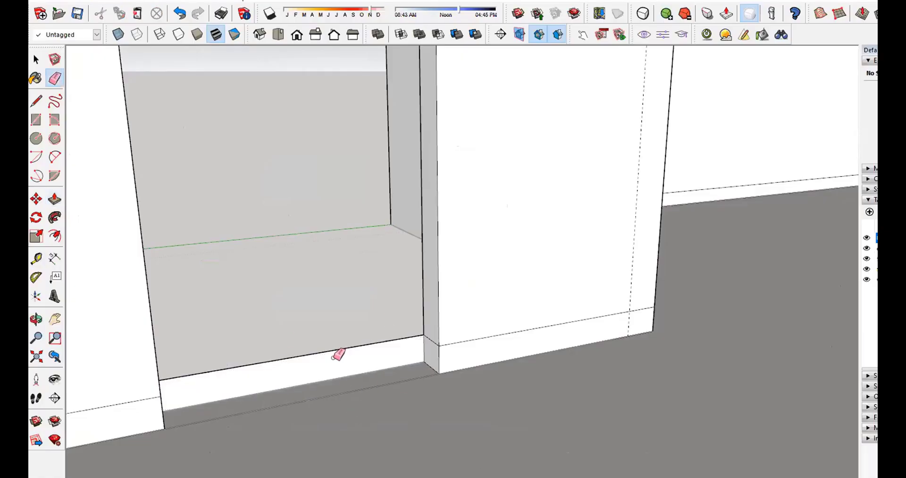
{"action": "left_click_drag", "start_coordinate": [335, 356], "coordinate": [345, 410]}
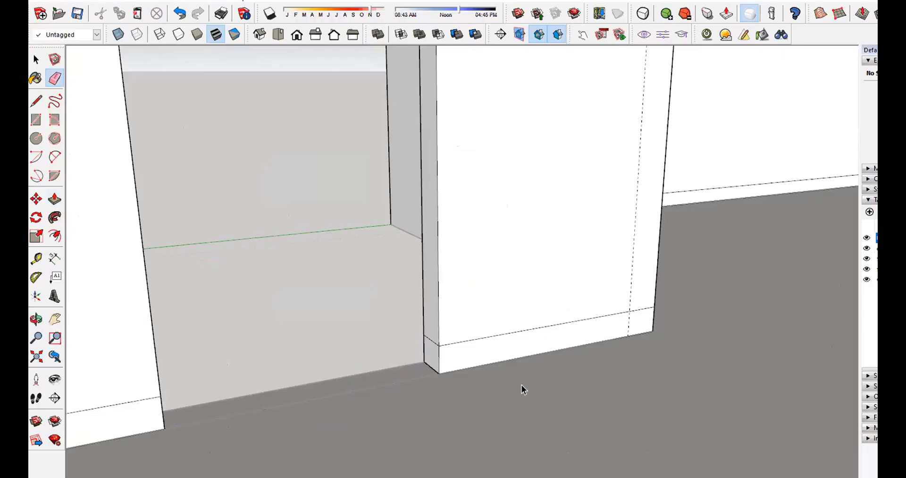
{"action": "key", "text": "space"}
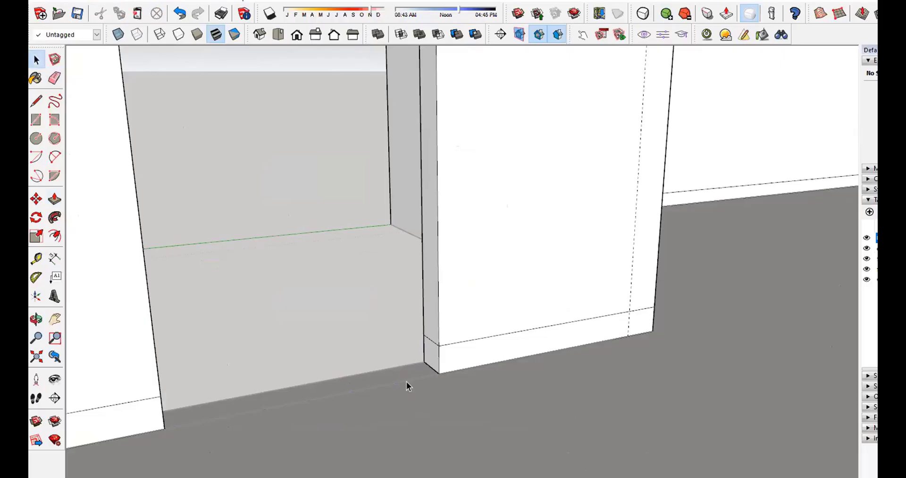
{"action": "middle_click_drag", "start_coordinate": [262, 424], "coordinate": [255, 460]}
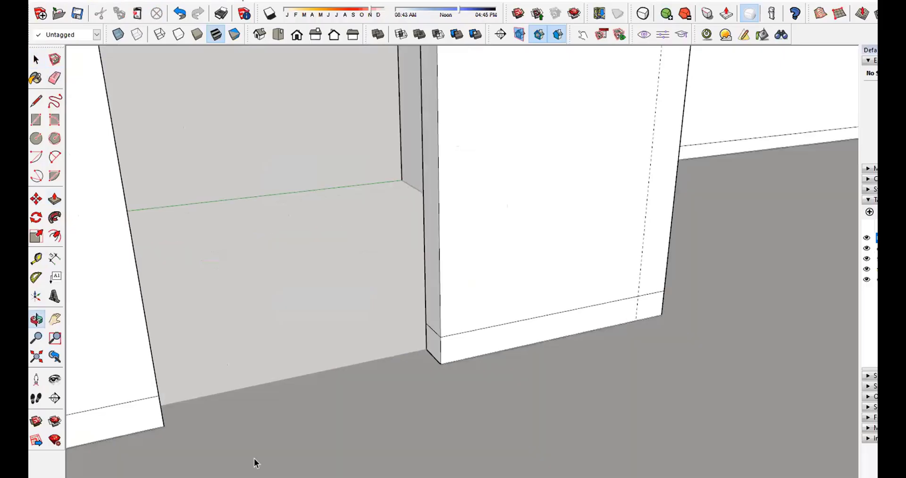
{"action": "scroll", "coordinate": [236, 397], "scroll_direction": "up", "scroll_amount": 4}
{"action": "middle_click_drag", "start_coordinate": [222, 380], "coordinate": [177, 460]}
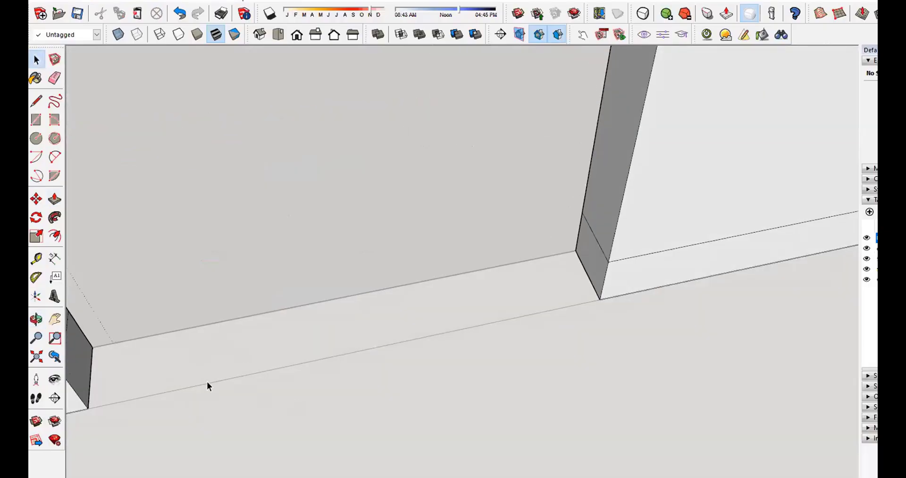
{"action": "middle_click_drag", "start_coordinate": [207, 383], "coordinate": [435, 344]}
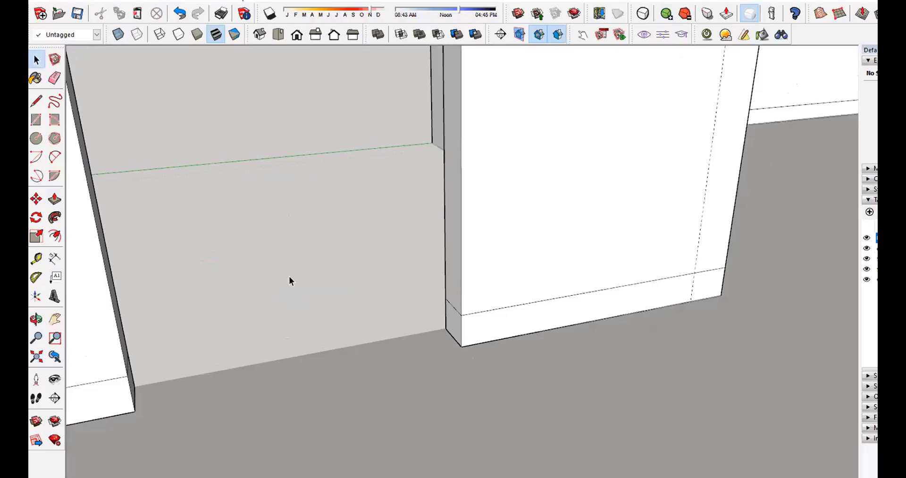
Step: Delete all construction guides from the model around the finished restroom door opening
{"action": "middle_click_drag", "start_coordinate": [265, 245], "coordinate": [387, 171]}
{"action": "scroll", "coordinate": [353, 313], "scroll_direction": "down", "scroll_amount": 4}
{"action": "scroll", "coordinate": [350, 163], "scroll_direction": "up", "scroll_amount": 3}
{"action": "scroll", "coordinate": [387, 171], "scroll_direction": "up", "scroll_amount": 2}
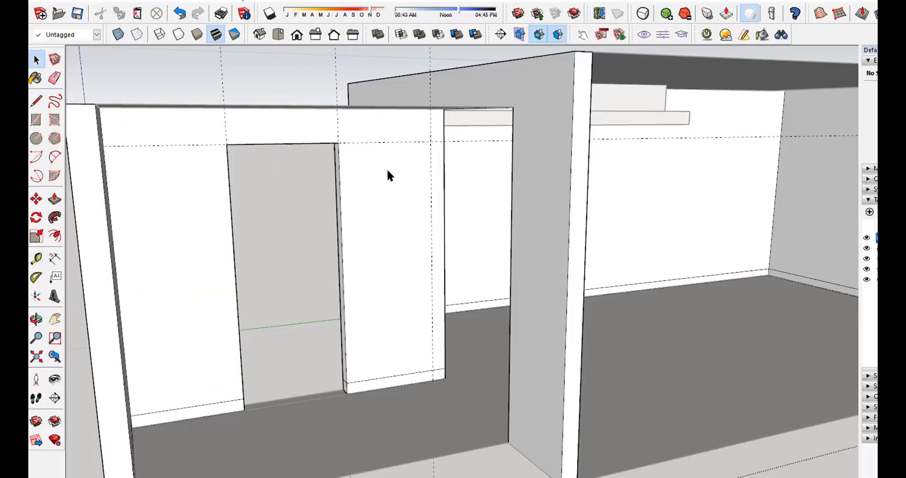
{"action": "middle_click_drag", "start_coordinate": [386, 168], "coordinate": [307, 208]}
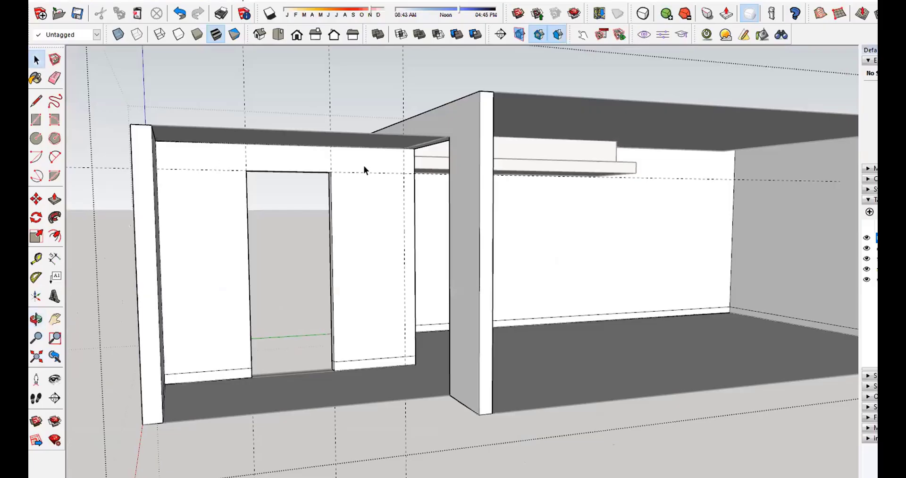
{"action": "left_click", "coordinate": [57, 0]}
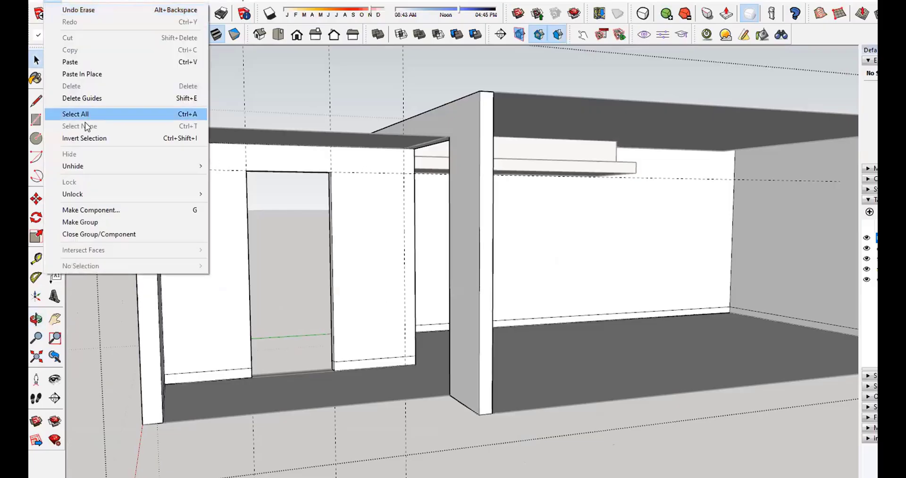
{"action": "left_click", "coordinate": [90, 98]}
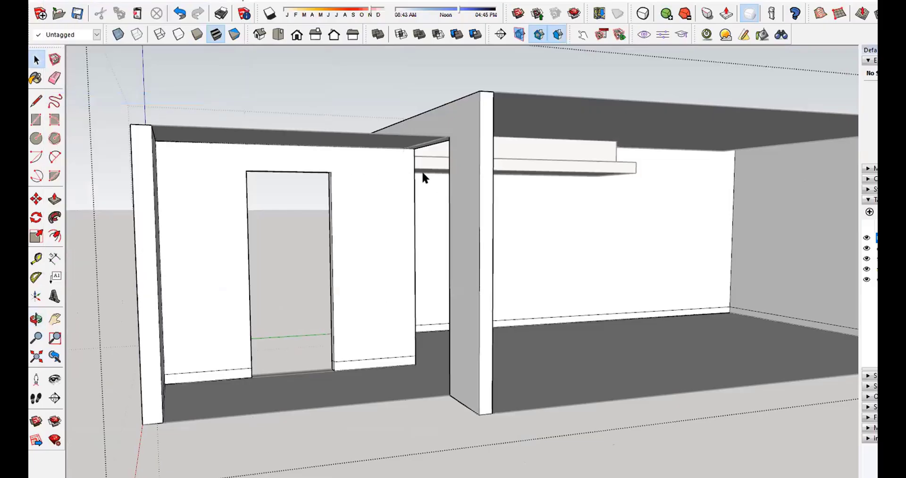
{"action": "scroll", "coordinate": [252, 405], "scroll_direction": "up", "scroll_amount": 1}
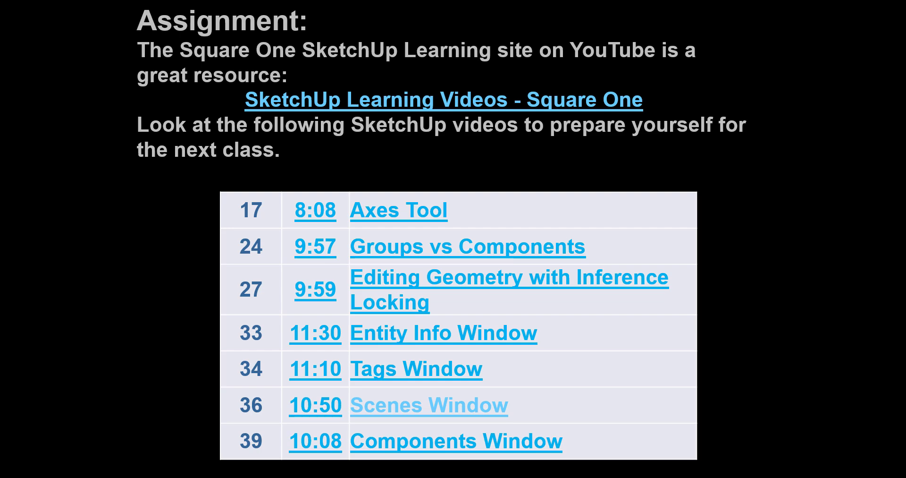
{"action": "key", "text": "Right"}
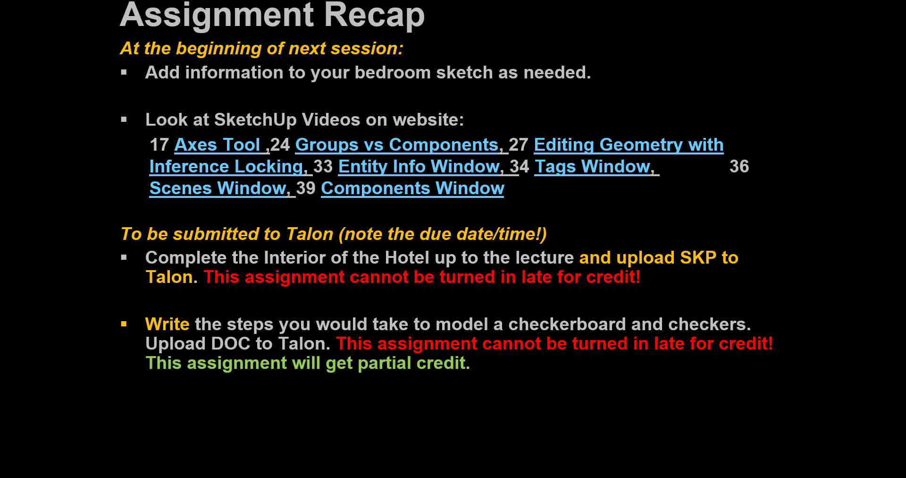